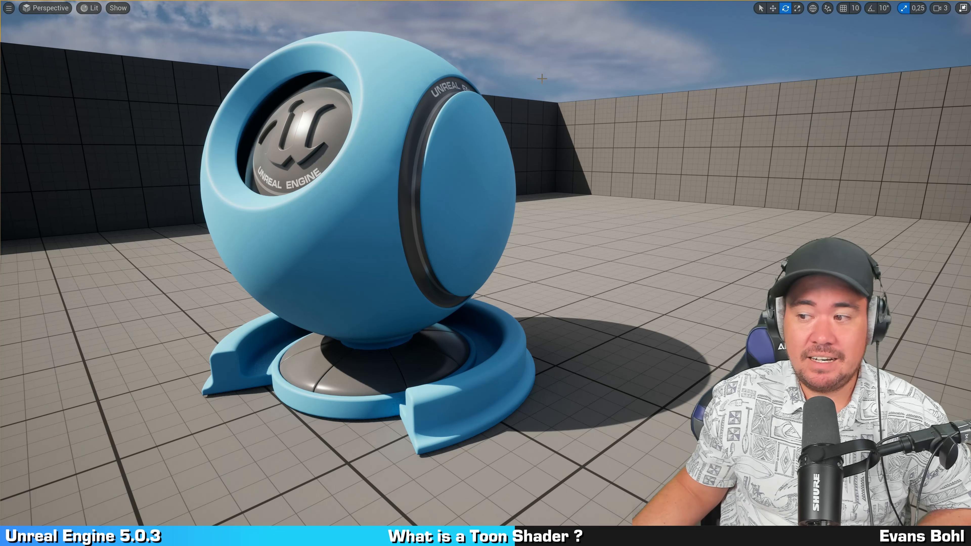
click(541, 81)
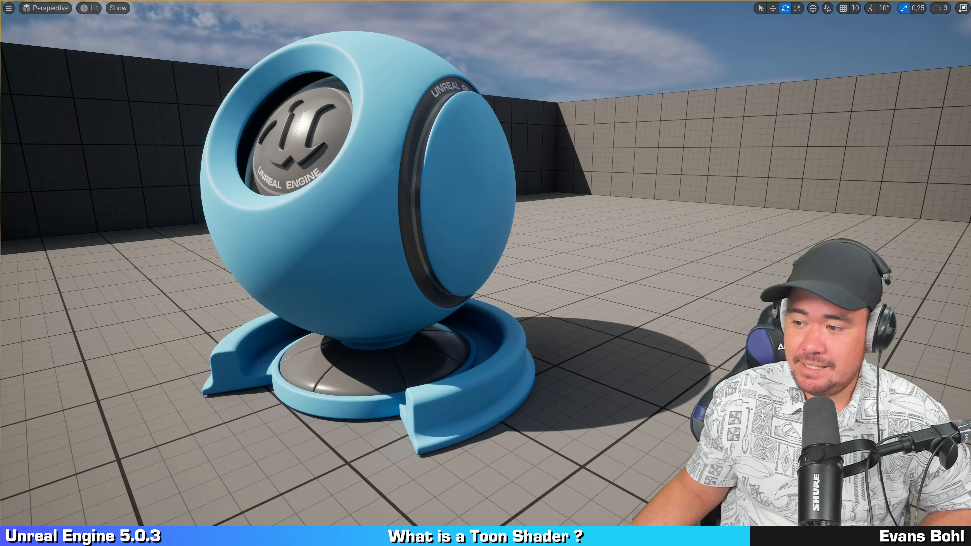
key(ctrl+z)
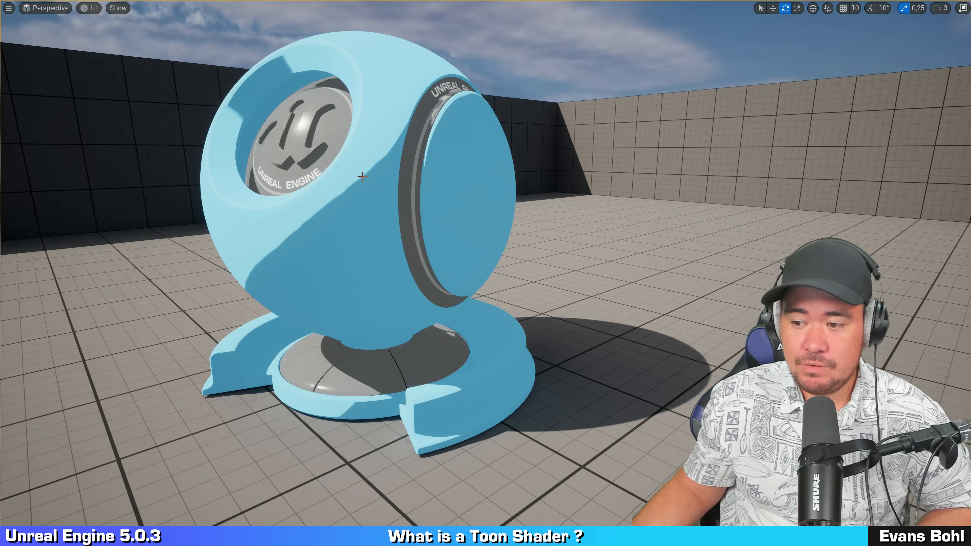
key(ctrl)
key(ctrl)
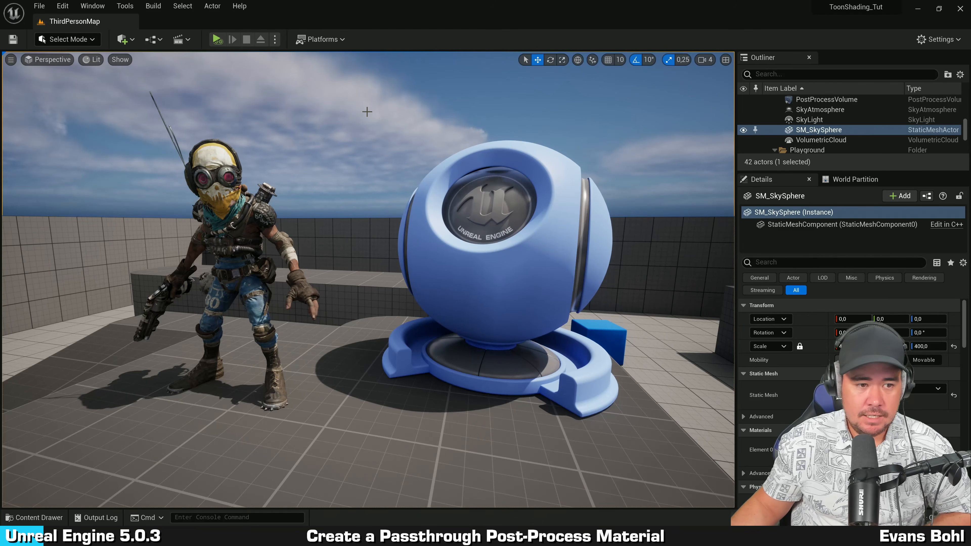
Step: Create a new material in the ToonShader content folder and name it PP_ToonShader
key(ctrl+space)
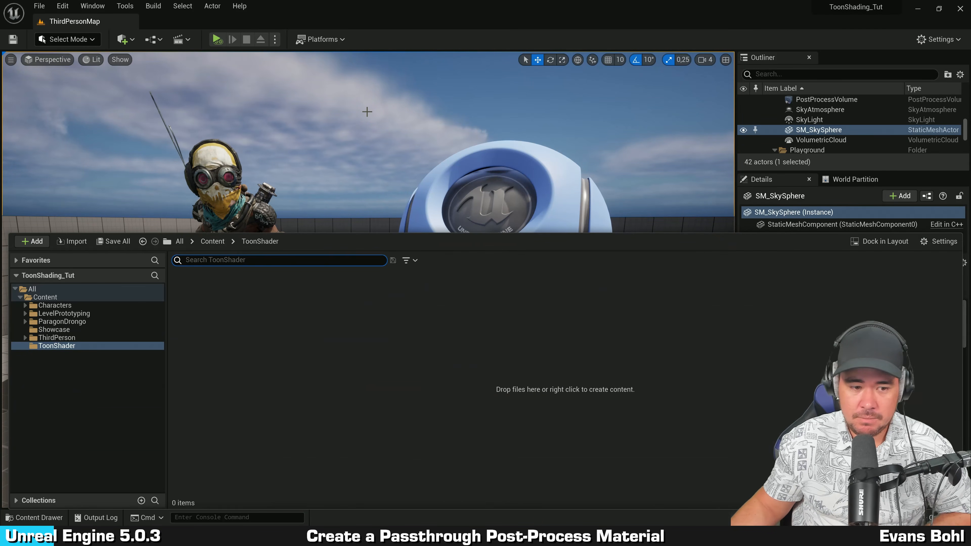
click(309, 319)
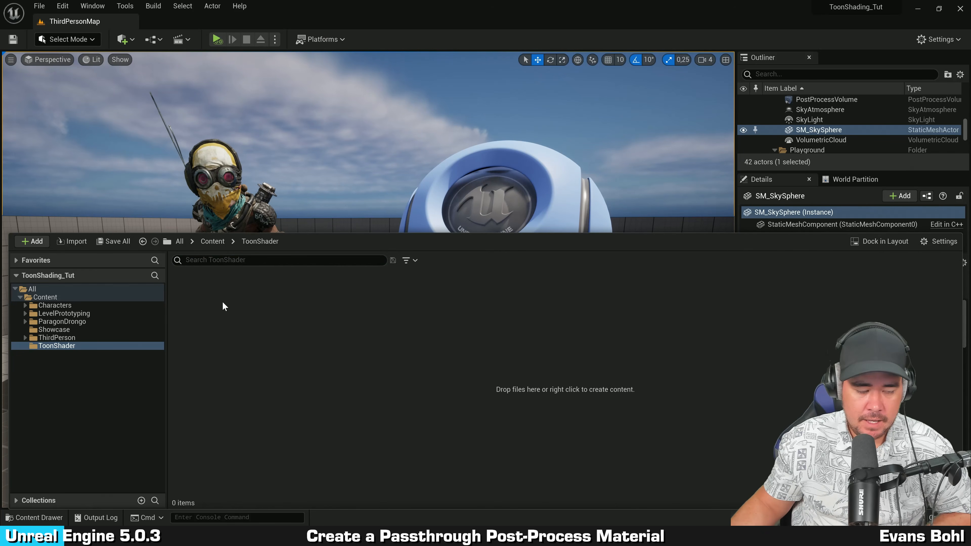
right_click(210, 295)
click(270, 299)
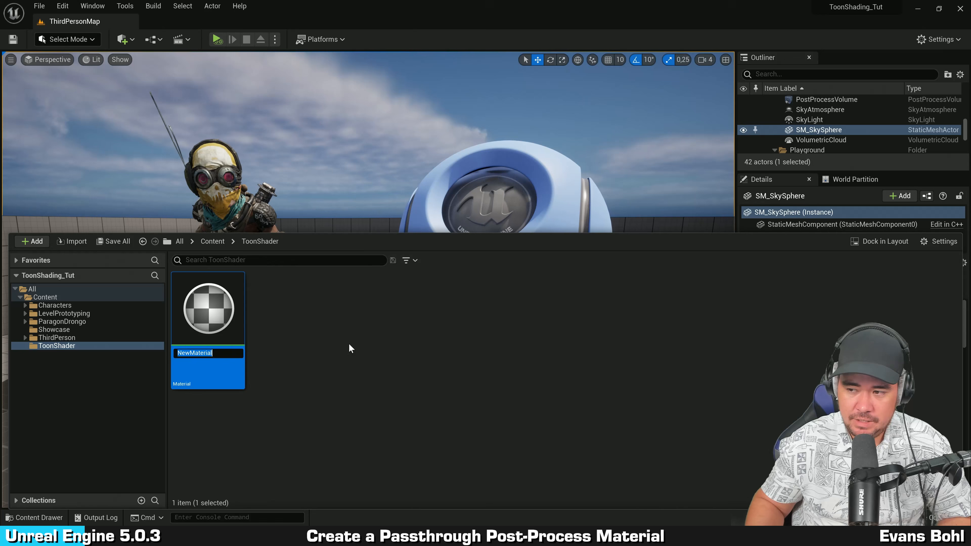
text(PP_T)
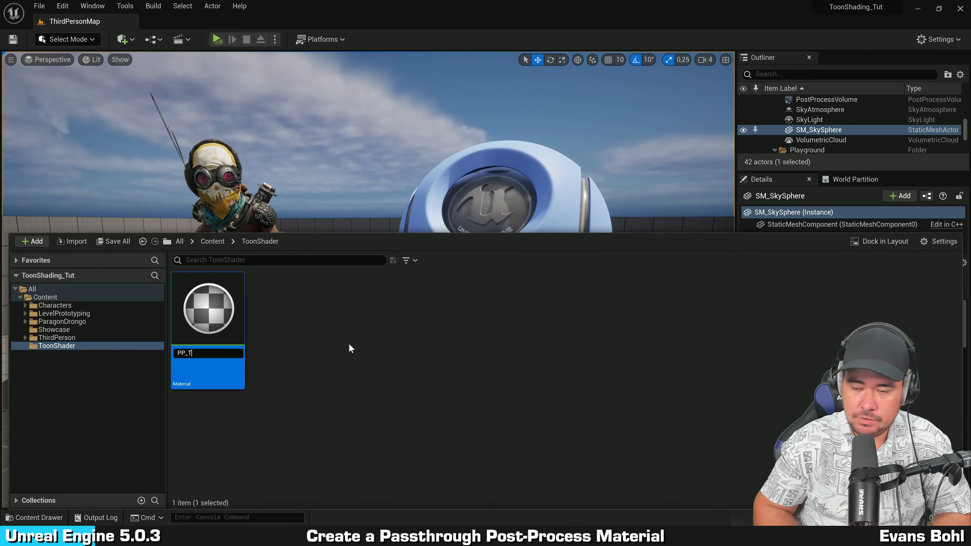
text(oonShader)
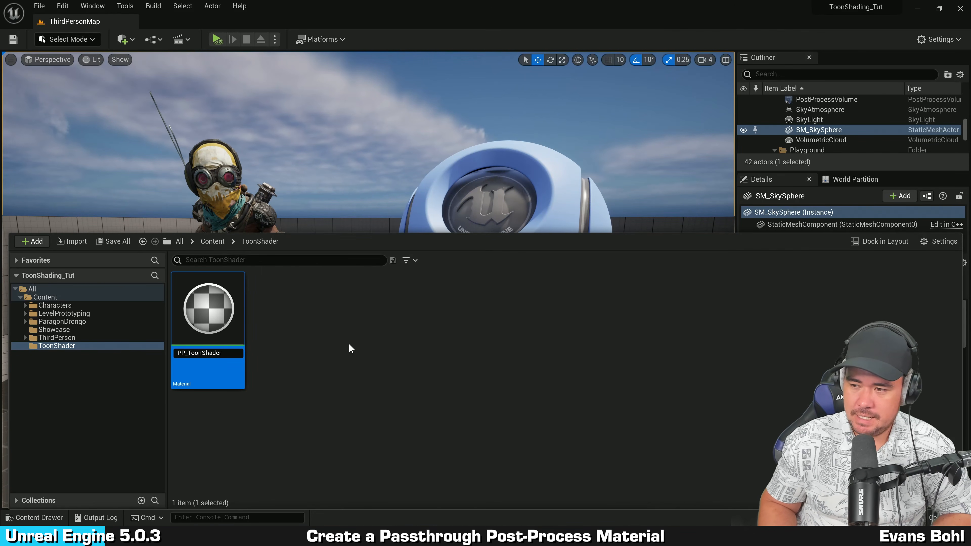
key(Return)
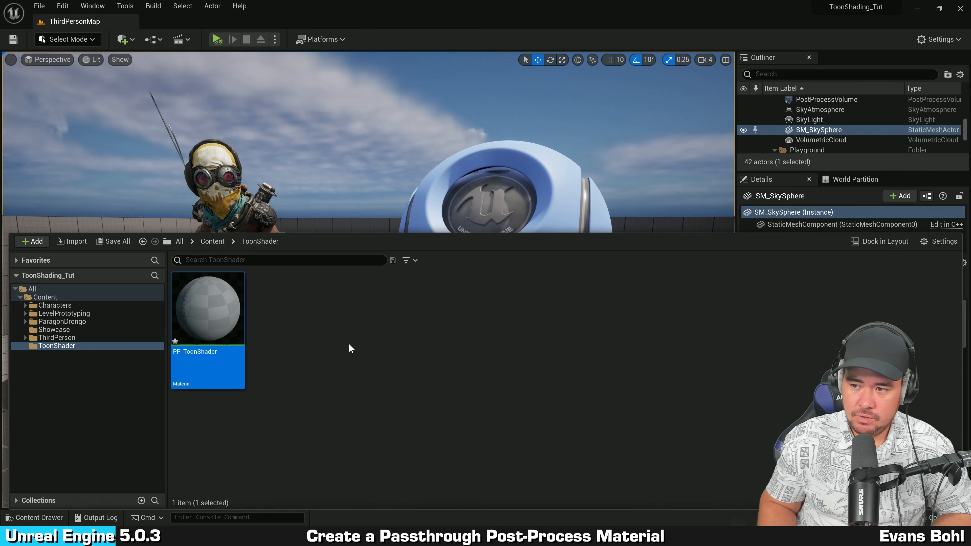
Step: Open PP_ToonShader in the material editor, add a Constant3Vector node and connect it to Base Color
key(Return)
click(361, 335)
right_drag(364, 254, 438, 265)
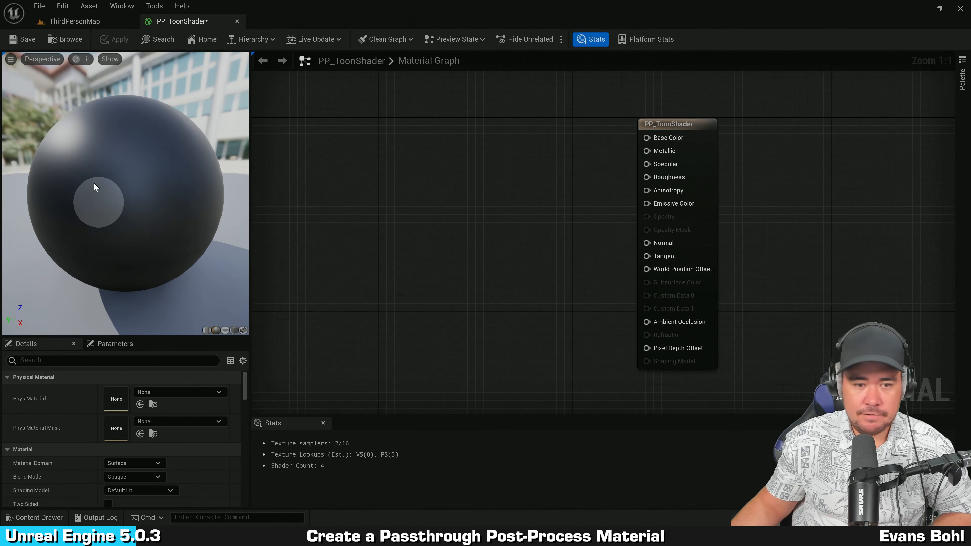
click(413, 201)
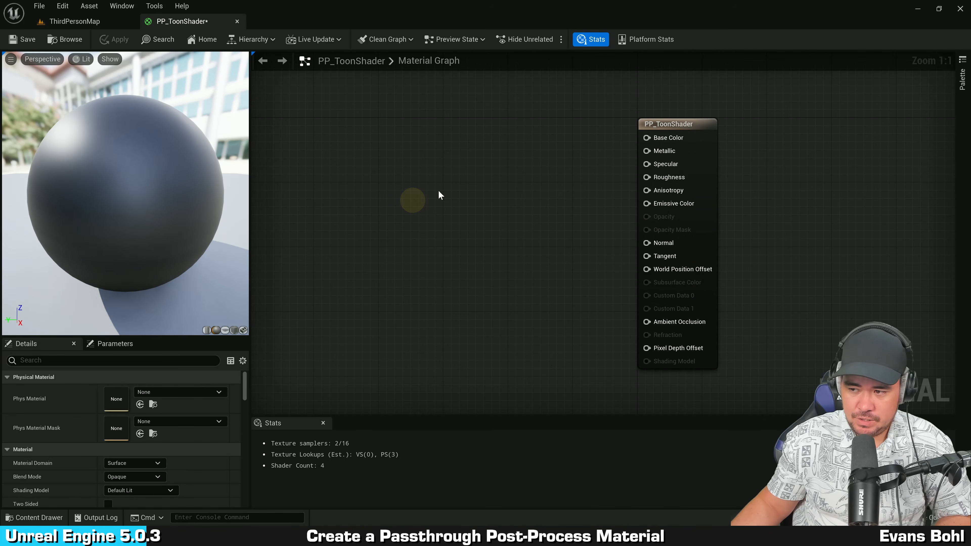
click(452, 199)
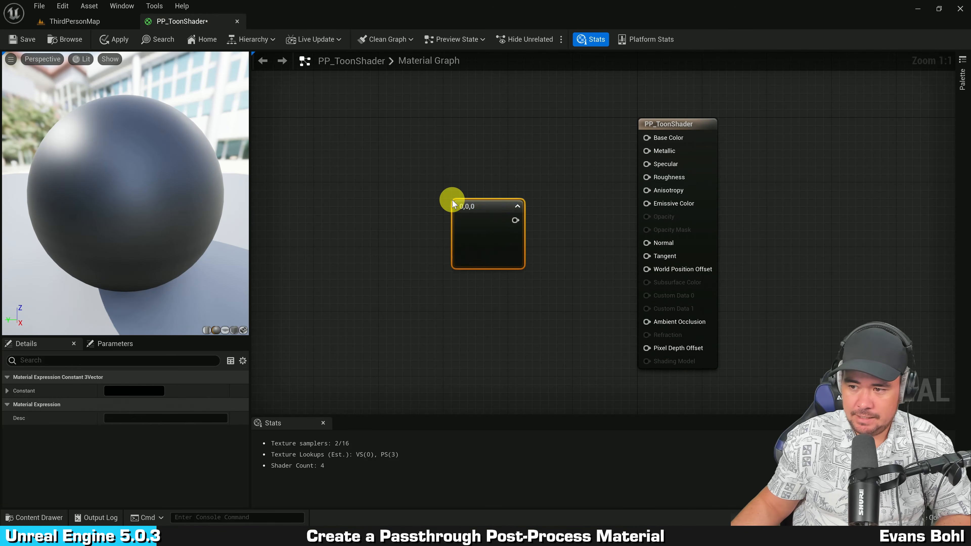
drag(515, 220, 536, 187)
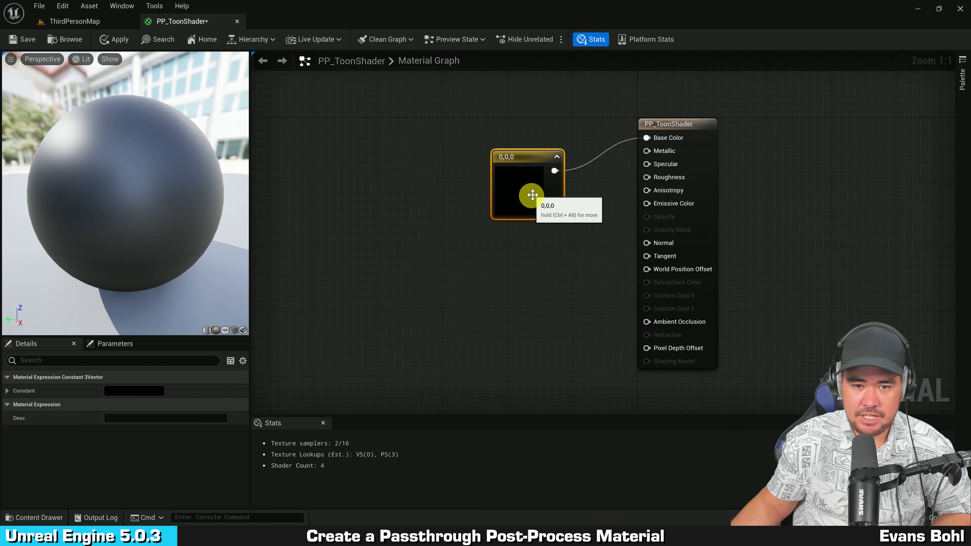
Step: Set the constant's color to magenta with R 1, G 0, B 0.838712
double_click(533, 190)
click(627, 241)
click(675, 234)
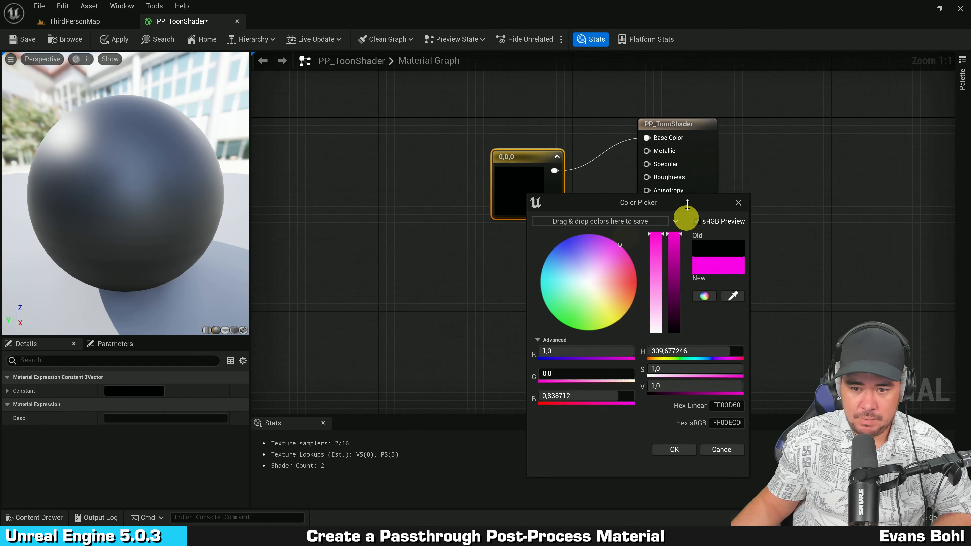
click(682, 448)
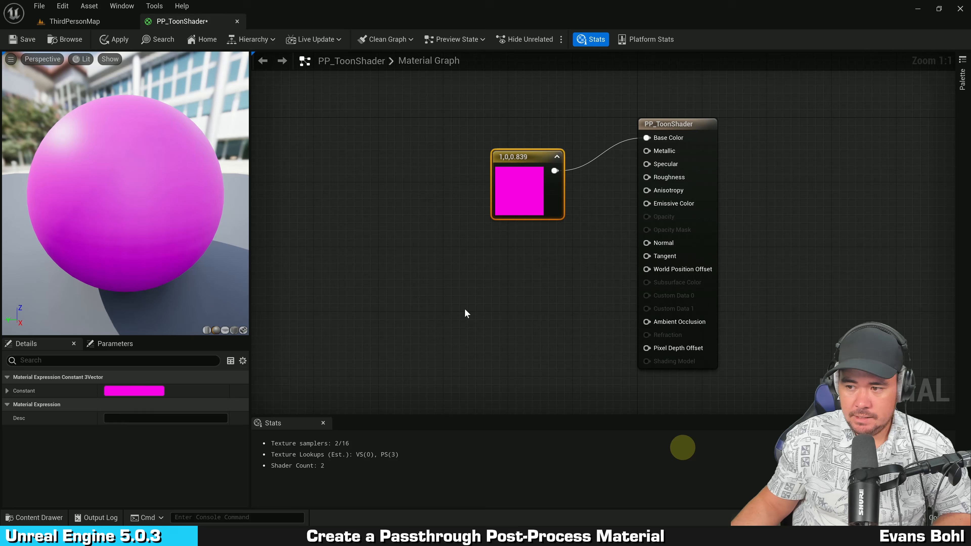
Step: Set the material's Material Domain to Post Process
click(465, 309)
mouse_move(515, 297)
right_down()
mouse_move(420, 301)
mouse_move(492, 267)
mouse_move(469, 259)
right_up()
click(419, 292)
click(464, 259)
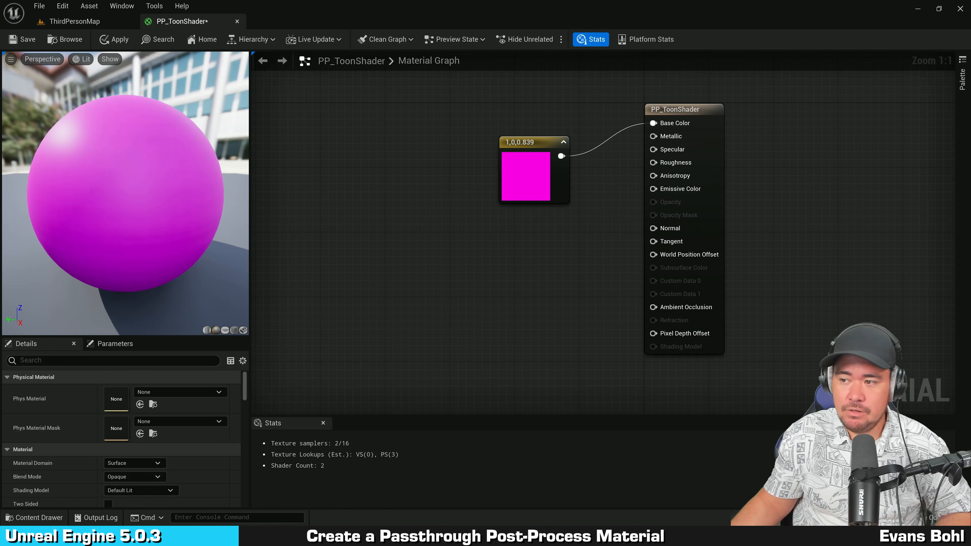
right_drag(822, 144, 802, 149)
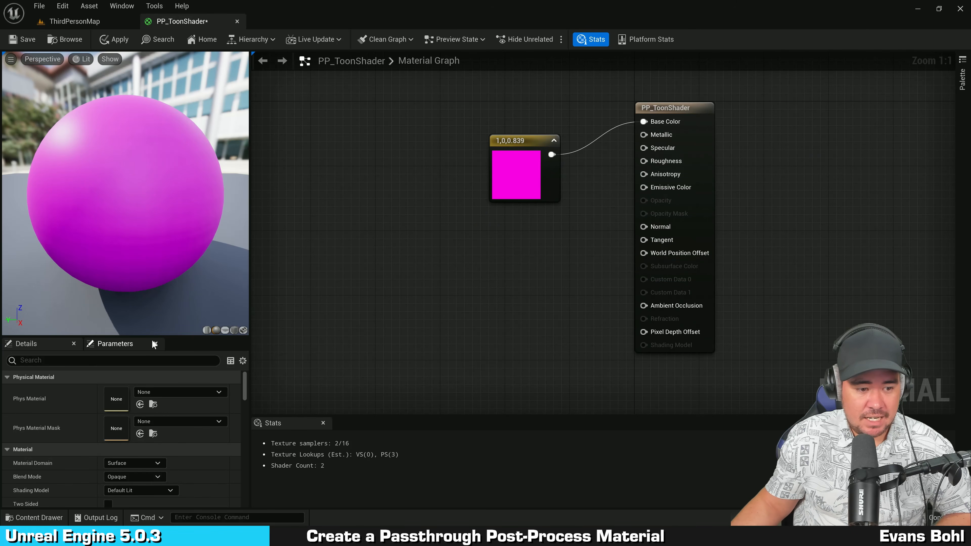
drag(155, 337, 165, 193)
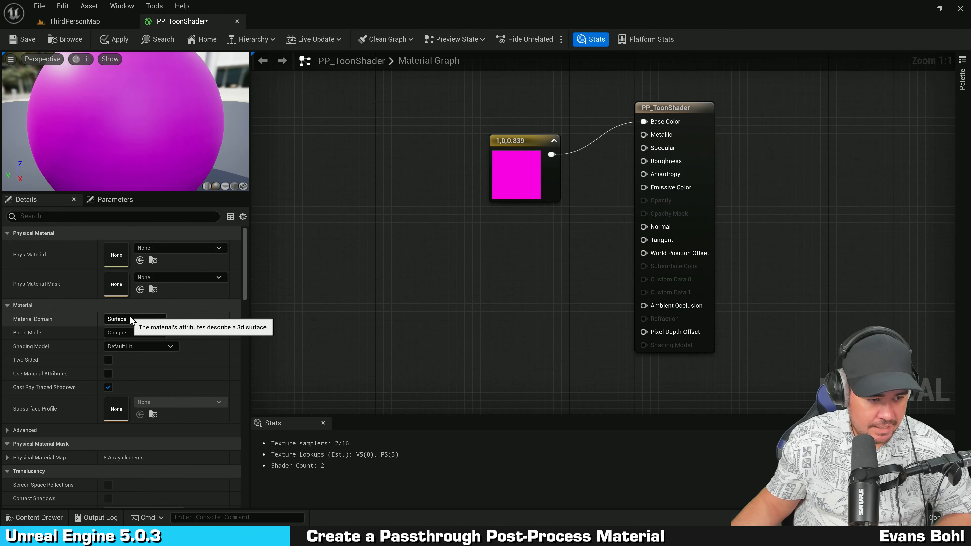
click(29, 321)
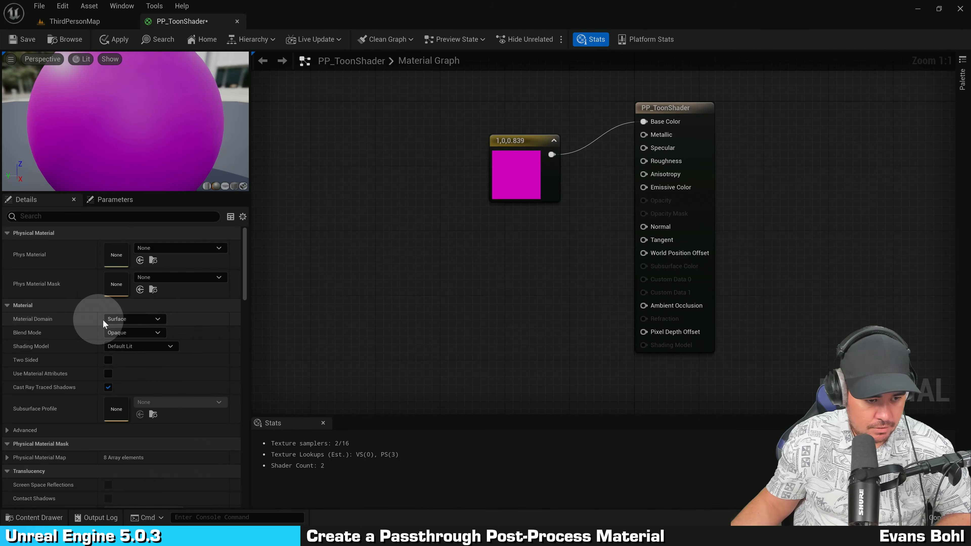
click(144, 320)
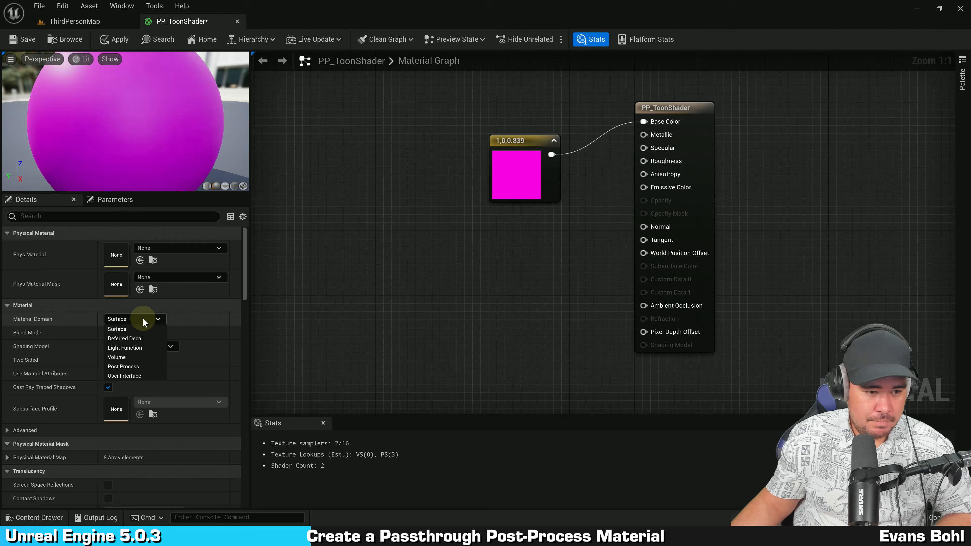
click(149, 368)
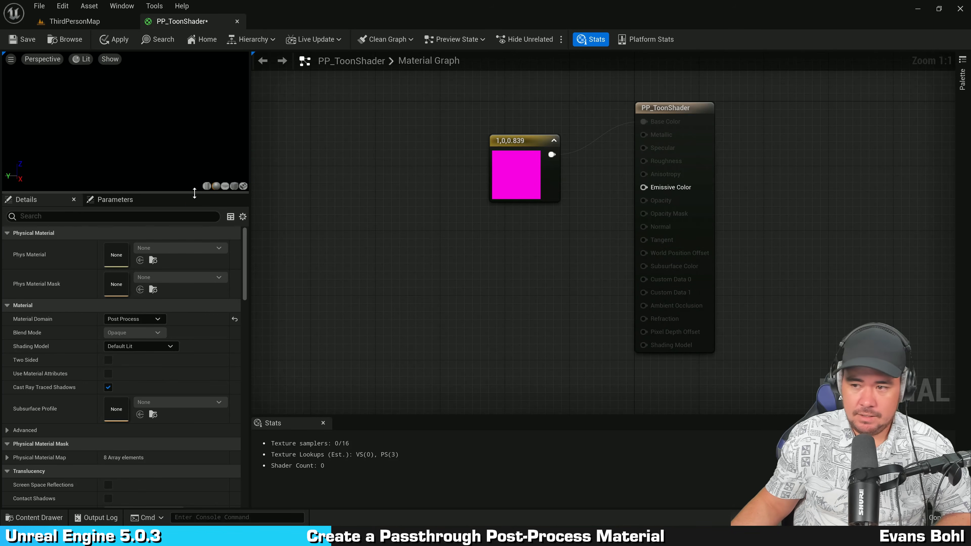
Step: Connect the magenta constant's output to the Emissive Color input
drag(195, 193, 212, 281)
right_drag(375, 293, 462, 308)
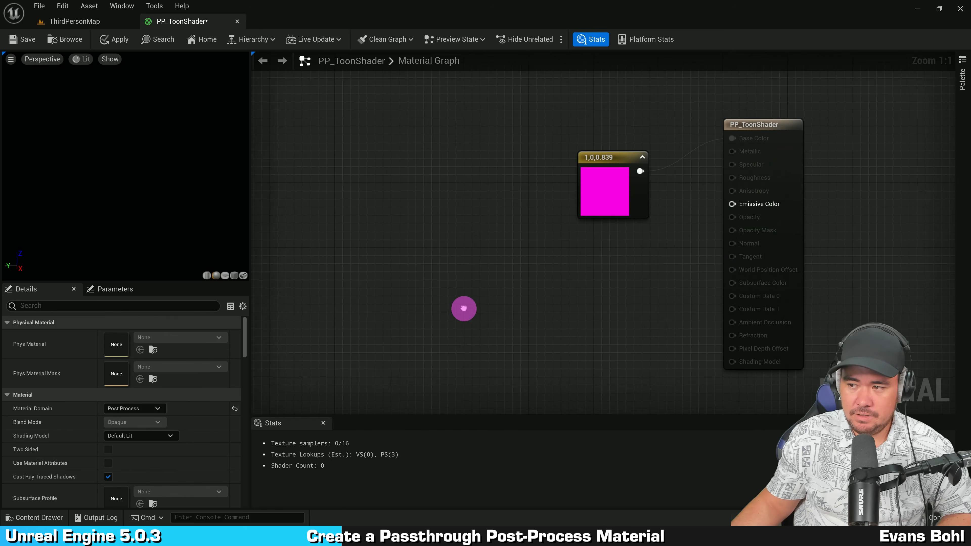
click(494, 302)
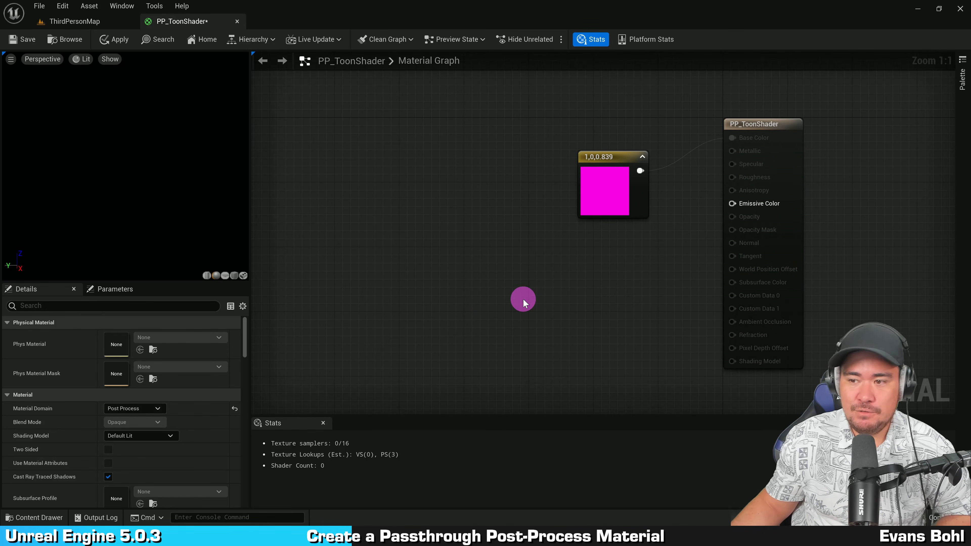
right_drag(523, 298, 445, 308)
right_drag(549, 295, 476, 276)
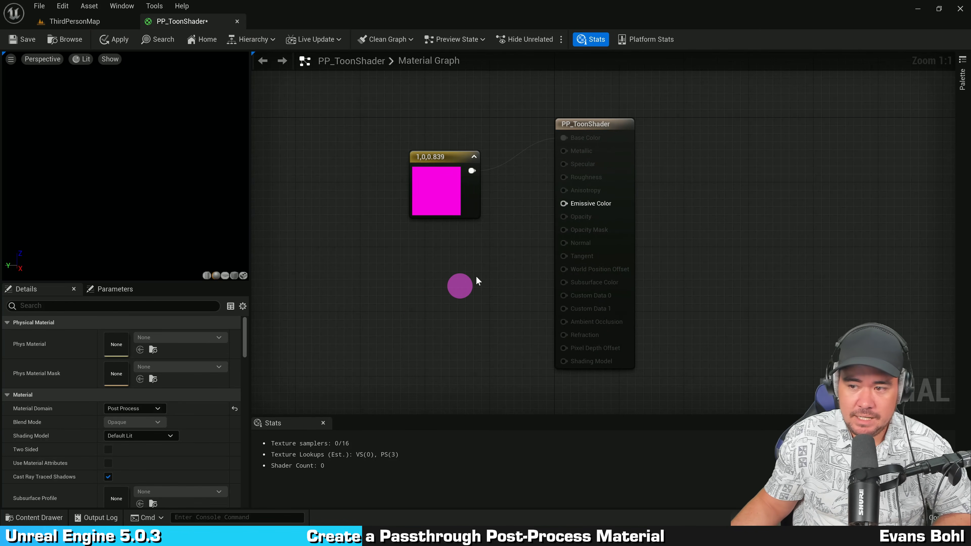
key(ctrl)
key(ctrl)
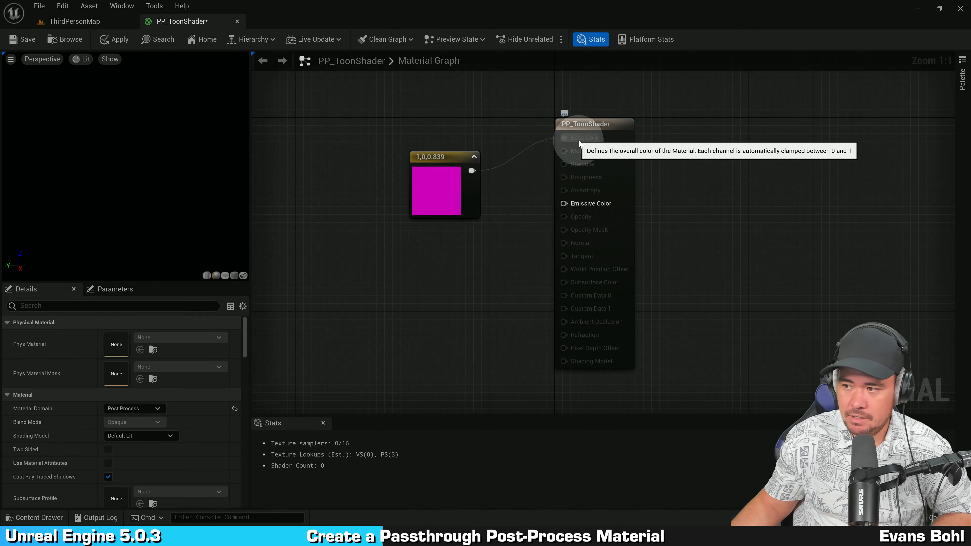
ctrl+drag(472, 171, 572, 203)
click(562, 138)
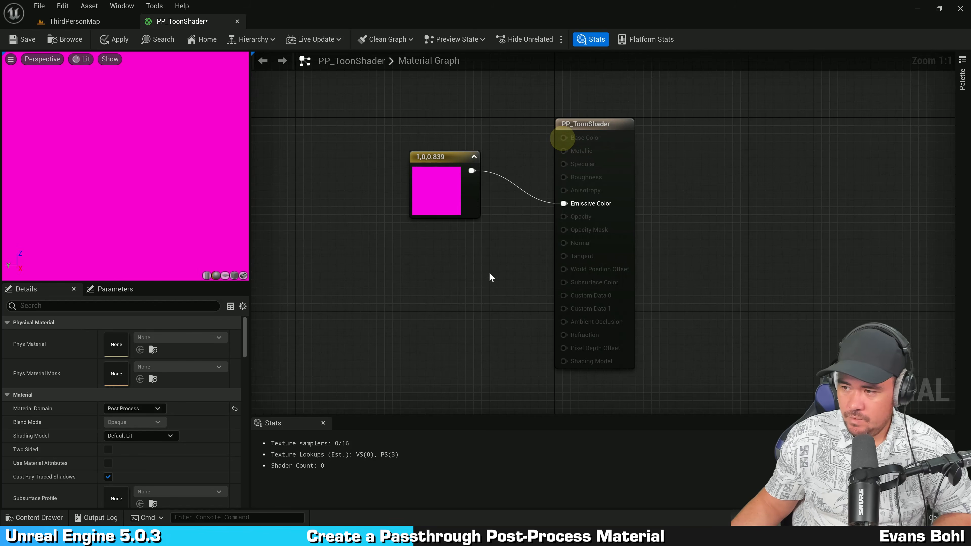
Step: Delete the magenta Constant3Vector node from the graph
right_drag(490, 274, 453, 260)
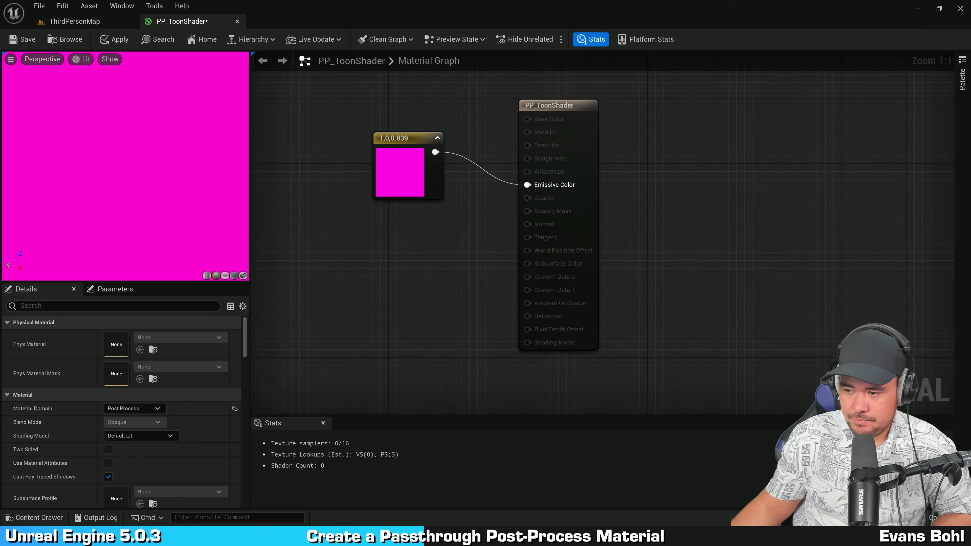
right_drag(695, 107, 719, 175)
right_drag(467, 300, 482, 232)
drag(464, 174, 488, 206)
click(473, 276)
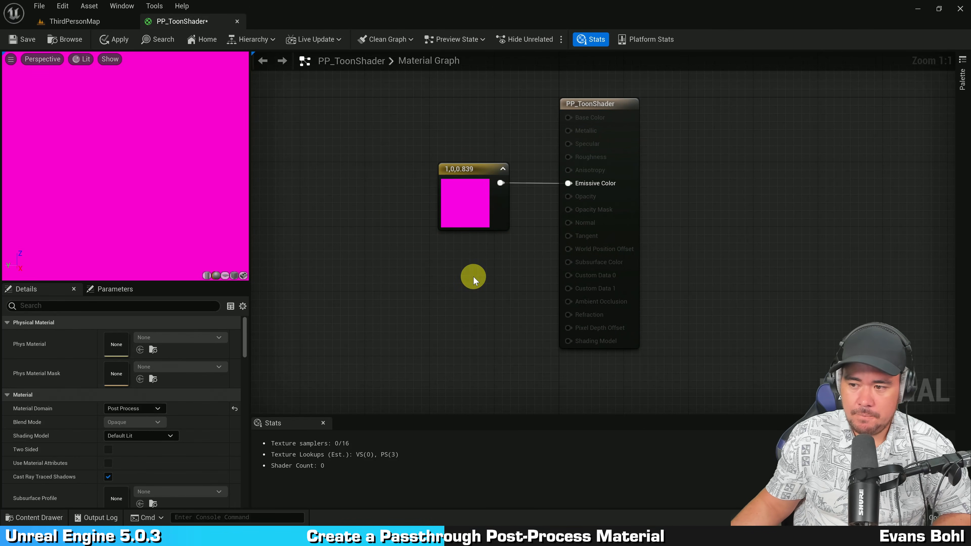
right_drag(474, 276, 473, 291)
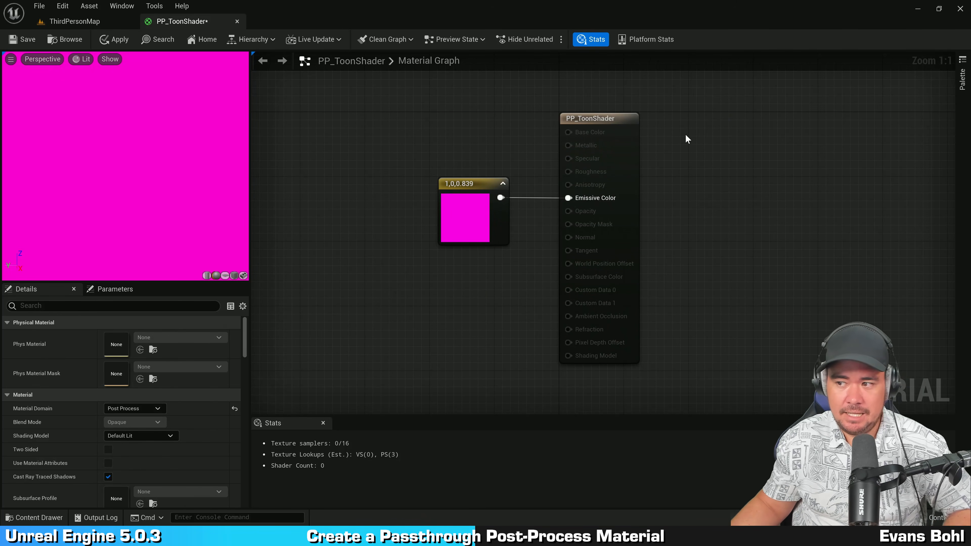
right_drag(687, 133, 722, 131)
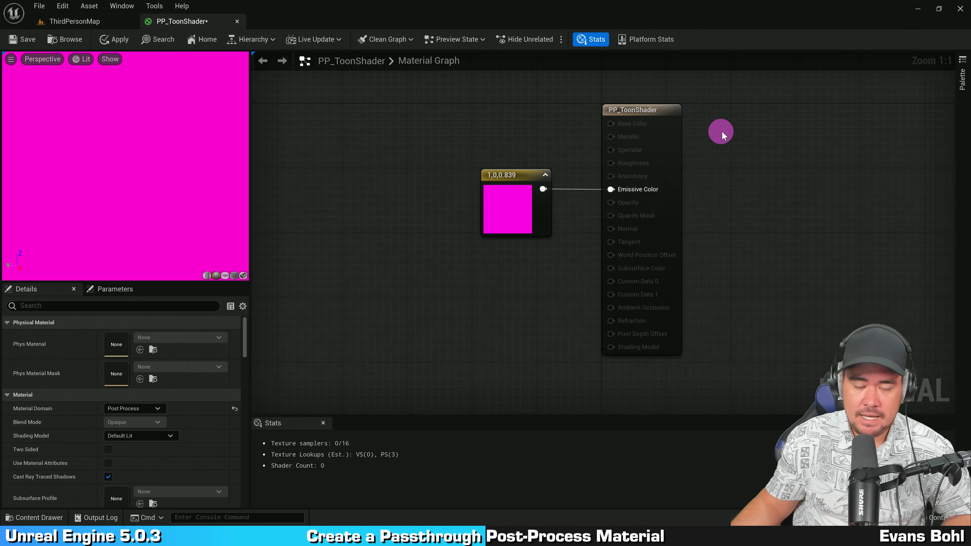
click(526, 201)
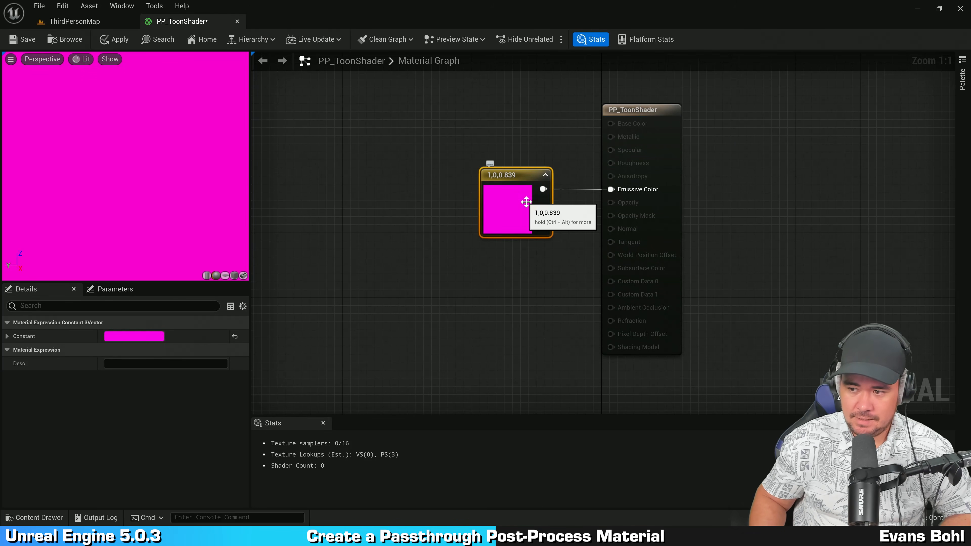
key(Delete)
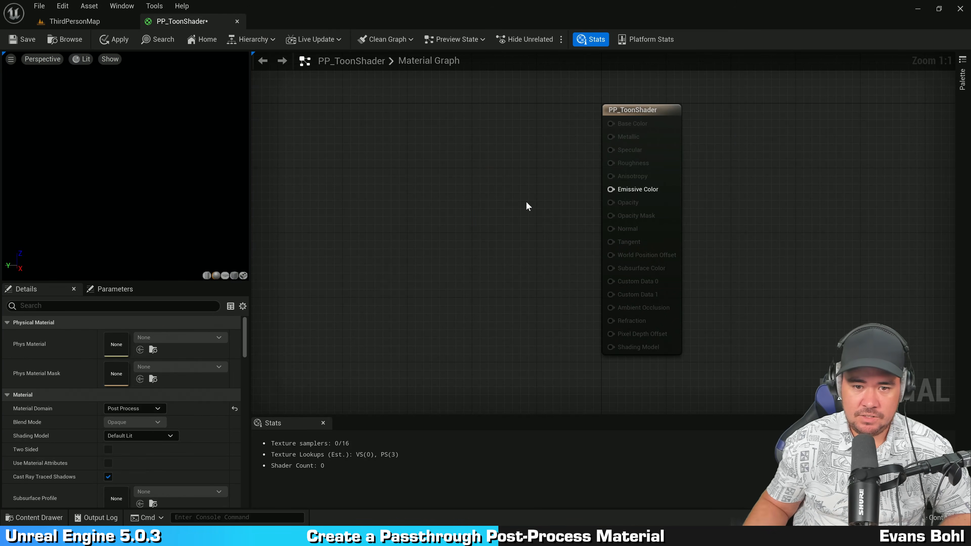
Step: Add a SceneTexture node to the material graph by searching for scenetexture
right_click(345, 180)
text(scenetexture)
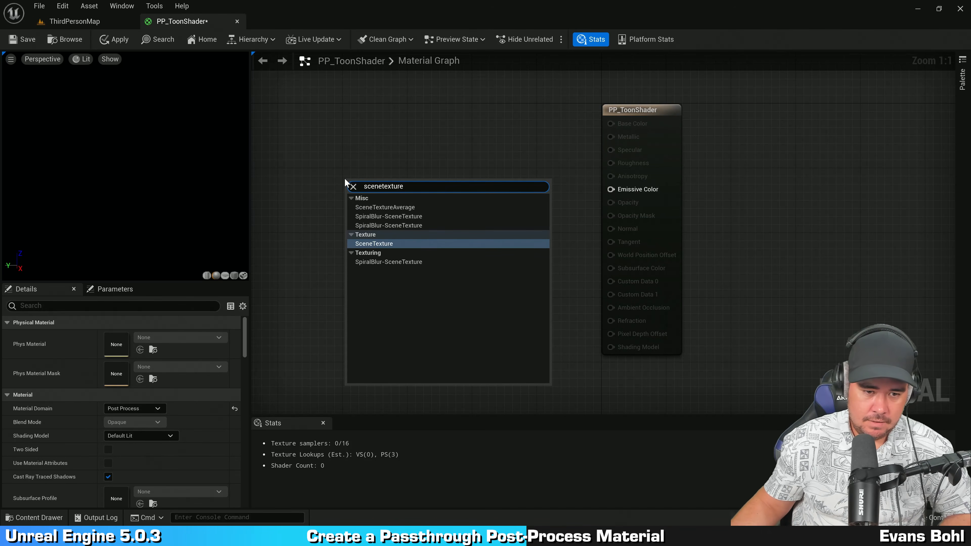
click(387, 244)
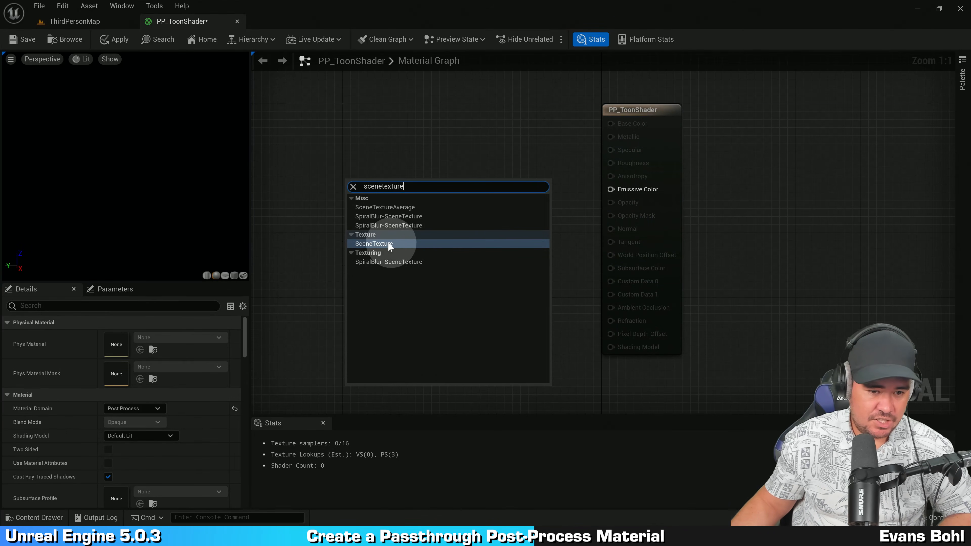
click(371, 245)
drag(401, 219, 416, 199)
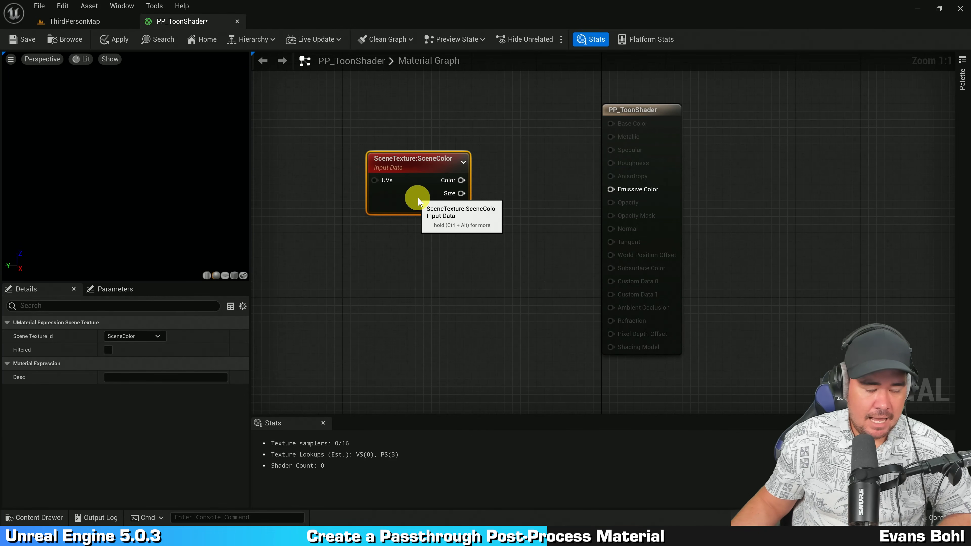
Step: Set the SceneTexture node's Scene Texture Id to PostProcessInput0
key(ctrl)
key(ctrl)
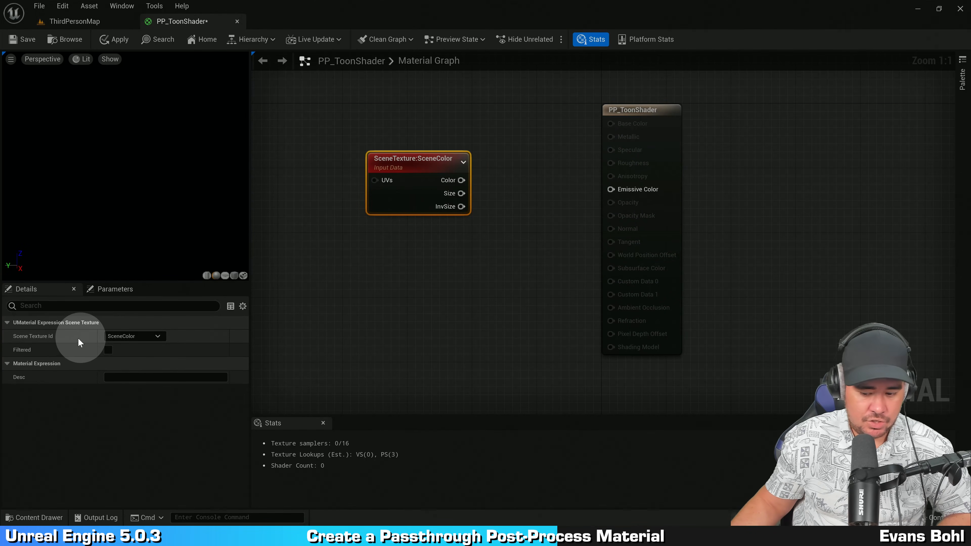
click(146, 337)
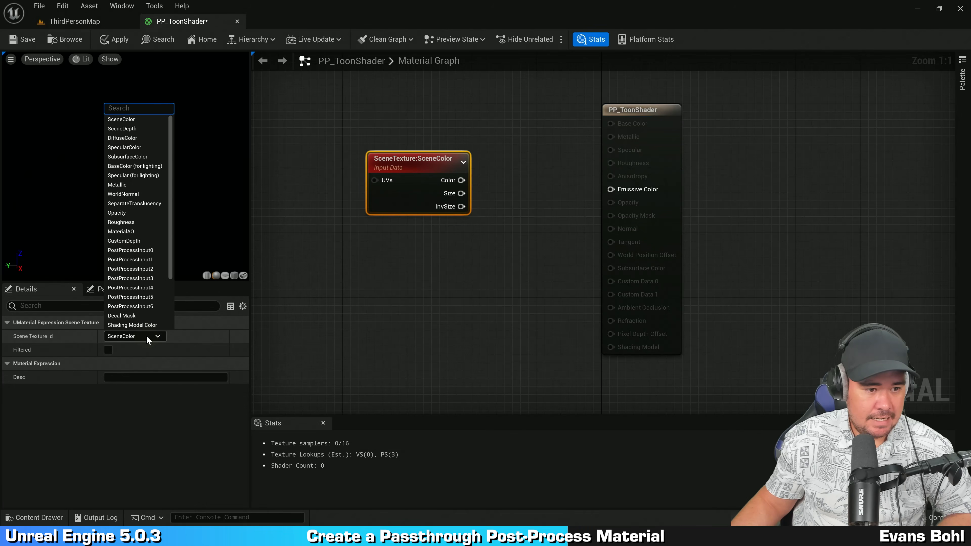
click(160, 251)
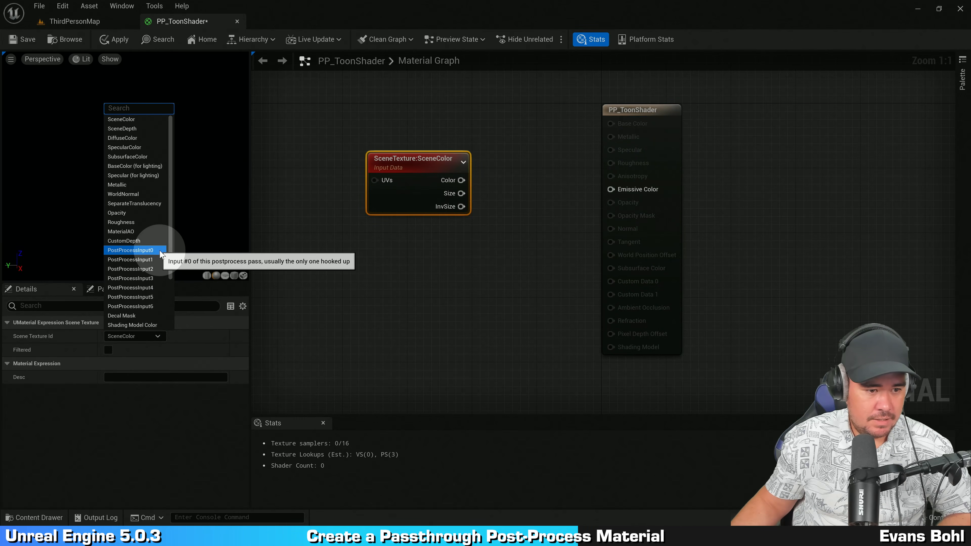
click(160, 250)
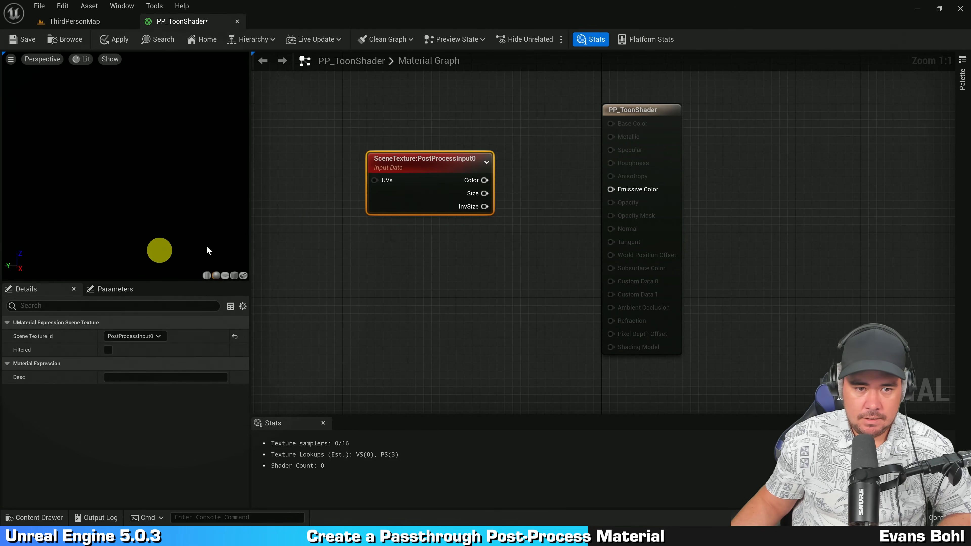
Step: Connect the SceneTexture node's Color output to the Emissive Color input
drag(424, 194, 419, 220)
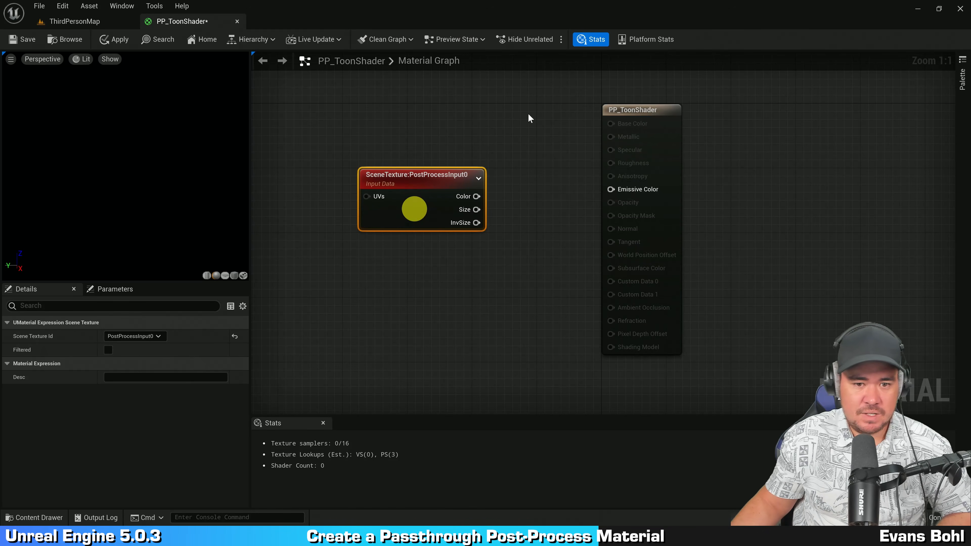
click(534, 115)
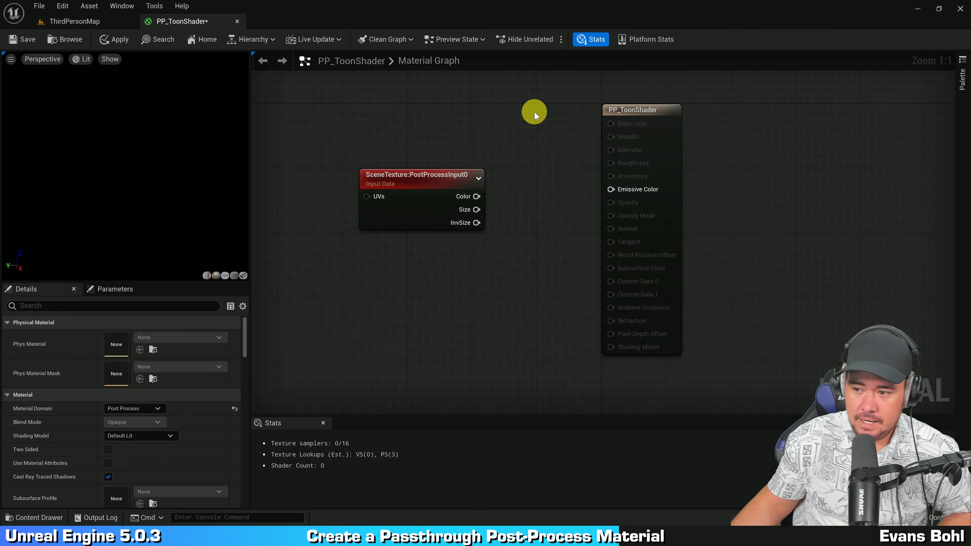
drag(476, 196, 639, 190)
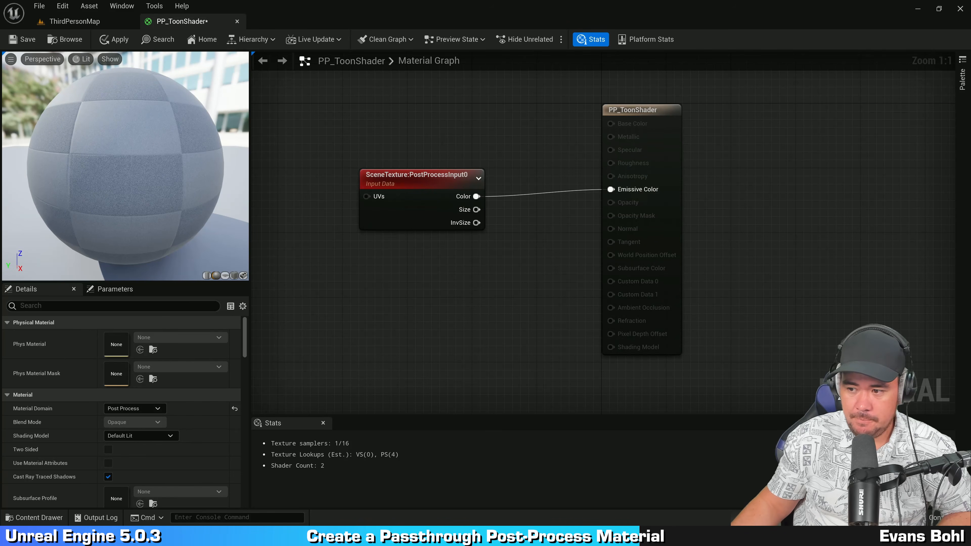
Step: Reposition the SceneTexture node within the material graph
right_drag(776, 102, 741, 122)
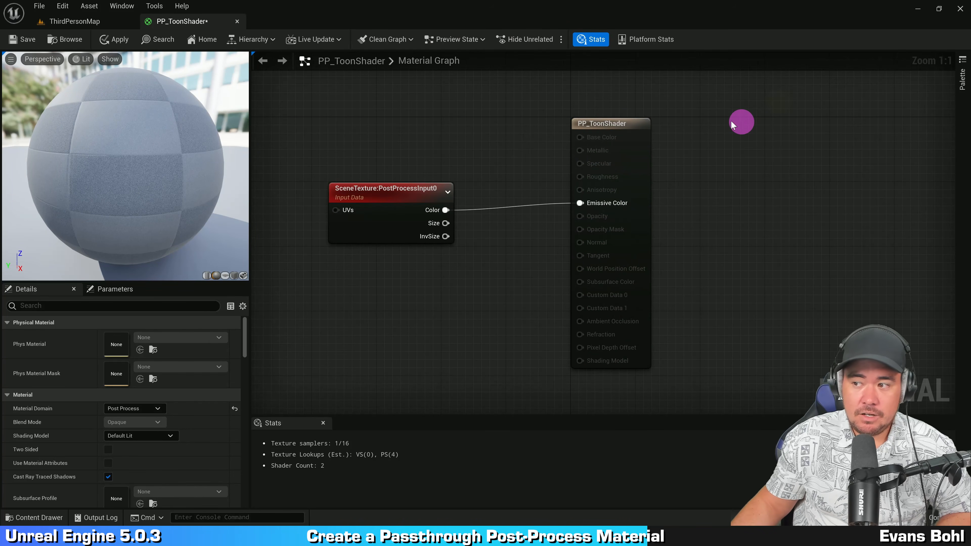
click(392, 211)
drag(394, 213, 434, 213)
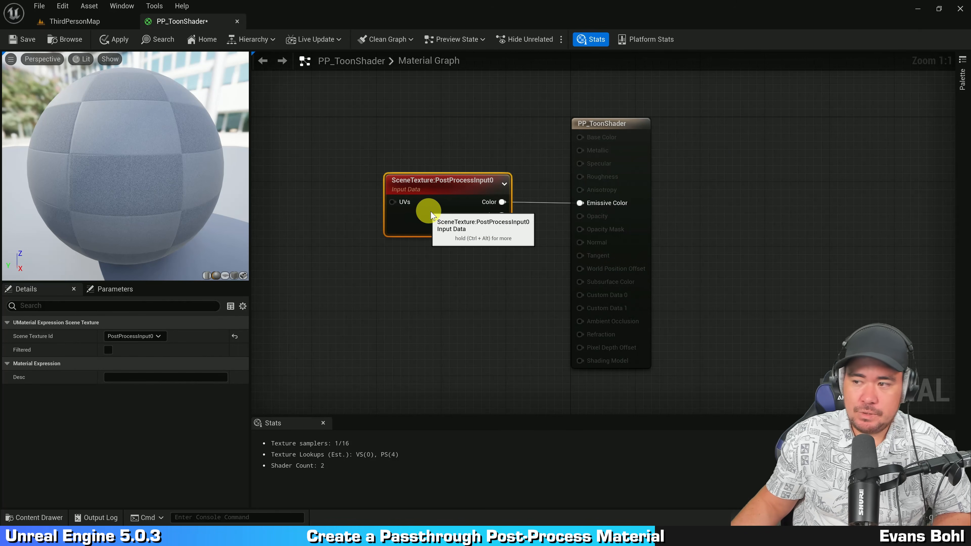
click(448, 298)
right_drag(449, 300, 471, 303)
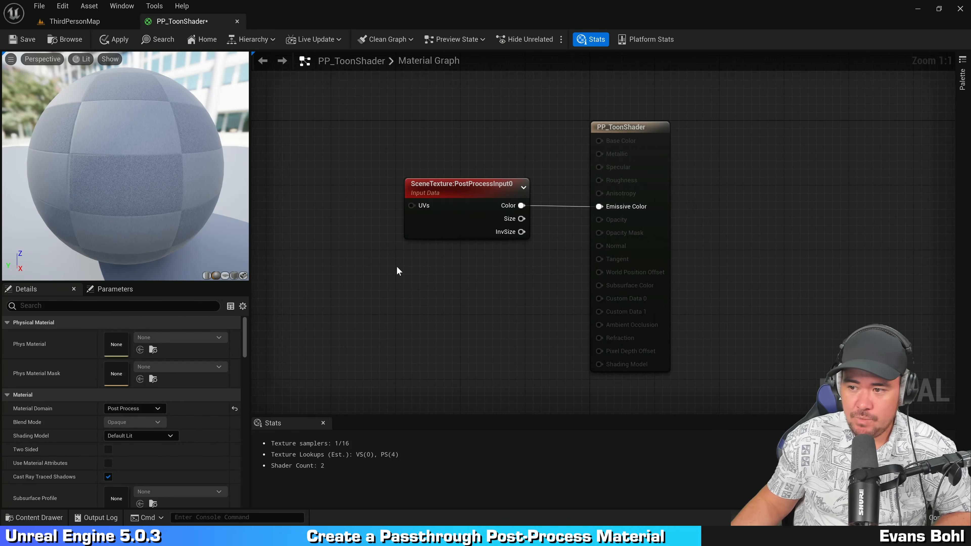
right_drag(397, 266, 420, 264)
drag(158, 219, 93, 150)
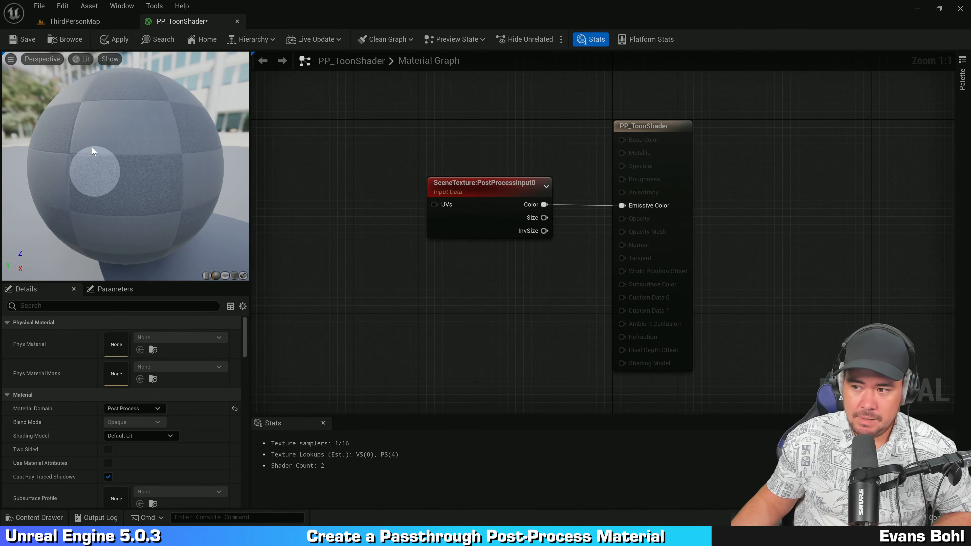
right_drag(440, 257, 489, 206)
drag(540, 168, 363, 173)
right_drag(460, 179, 458, 199)
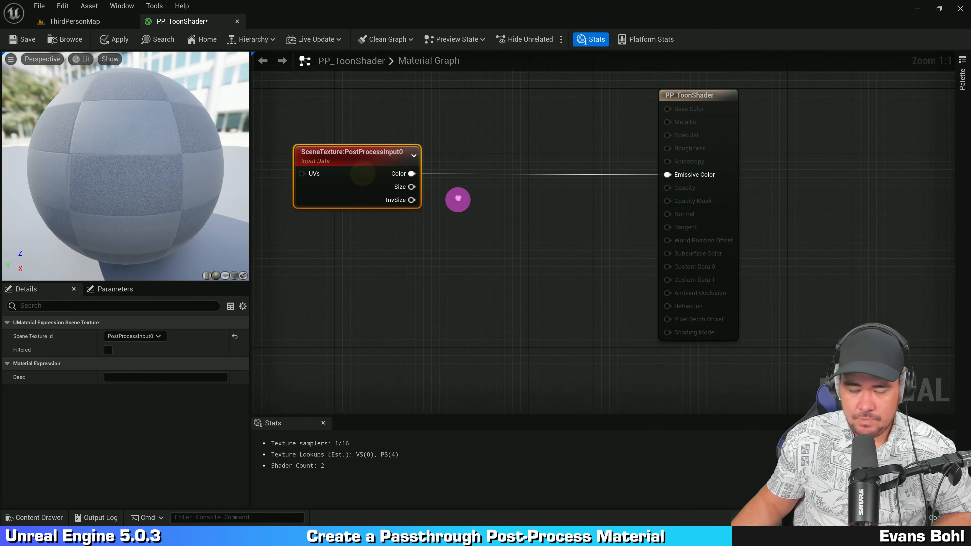
Step: Insert a Desaturation node between the SceneTexture Color output and Emissive Color
drag(412, 173, 525, 164)
text(des)
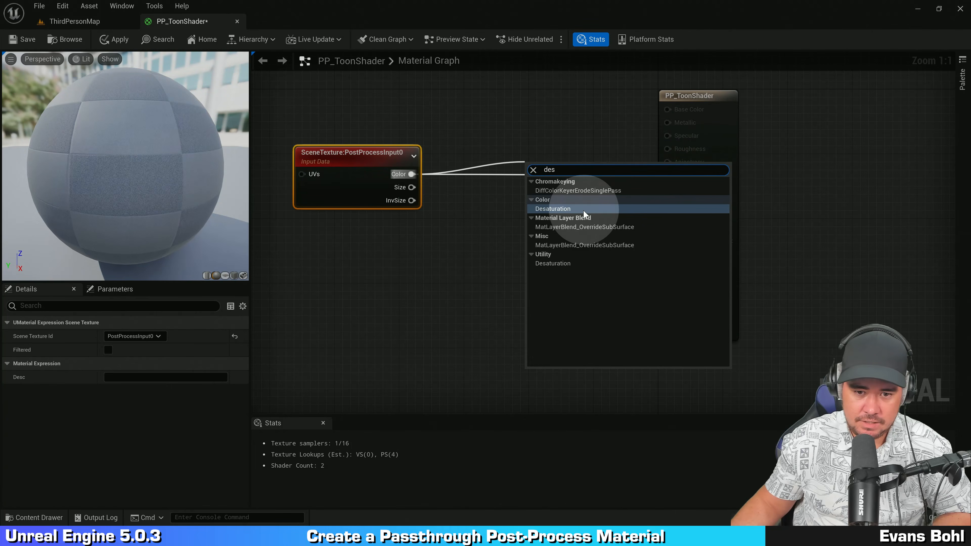
click(569, 210)
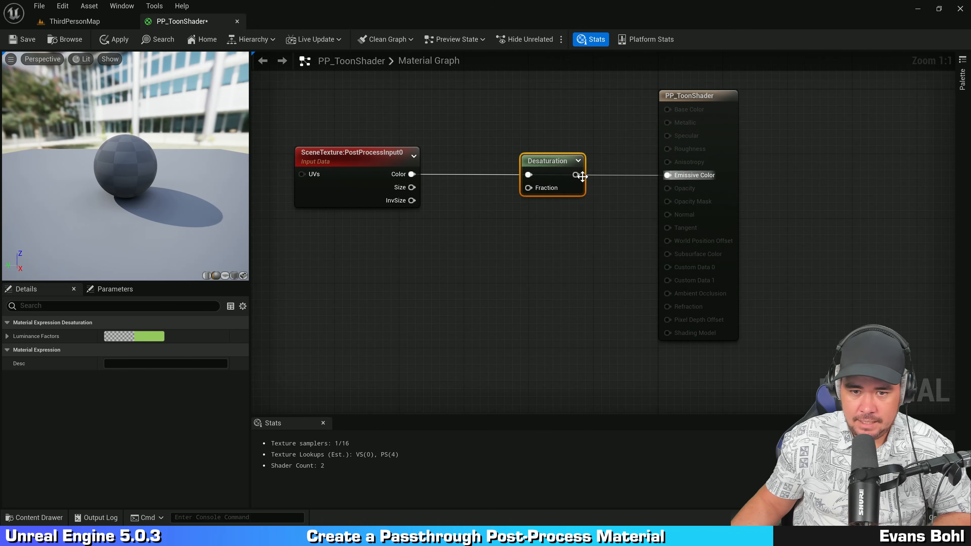
drag(576, 175, 667, 174)
Step: Straighten the wires between the SceneTexture, Desaturation and output nodes and tidy the graph
click(567, 297)
drag(385, 265, 444, 124)
drag(371, 184, 434, 184)
key(q)
click(463, 247)
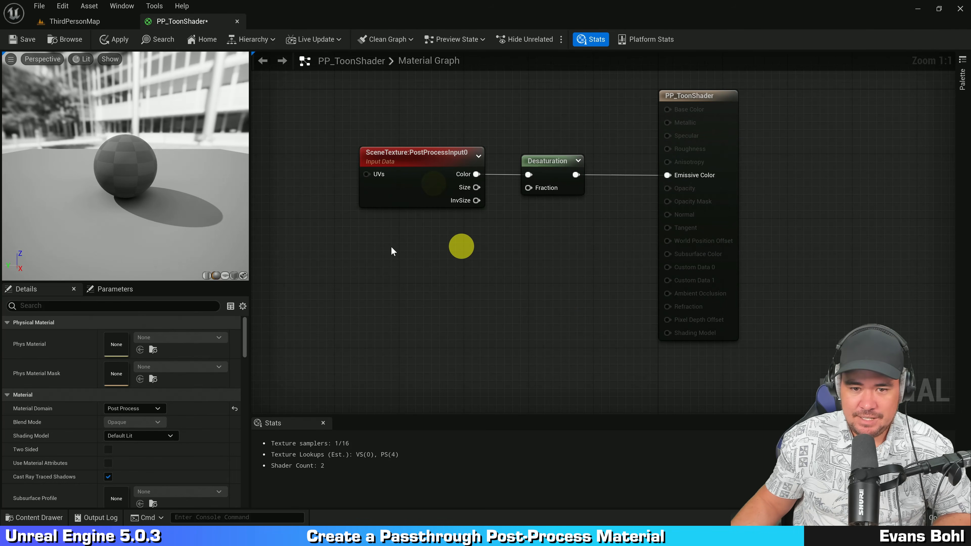
drag(391, 246, 574, 123)
click(561, 93)
right_drag(571, 97, 570, 141)
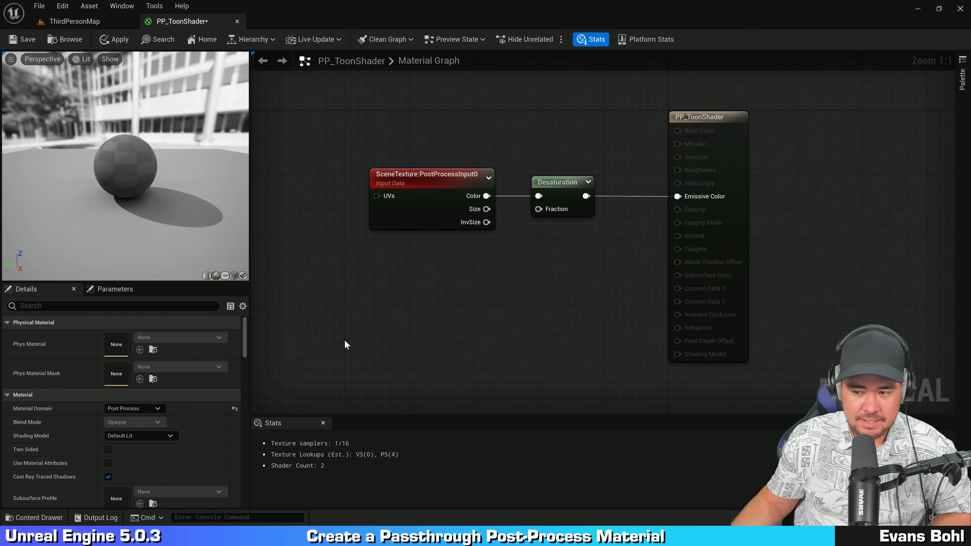
Step: Set the material's Blendable Location to Before Tonemapping
key(ctrl)
key(ctrl)
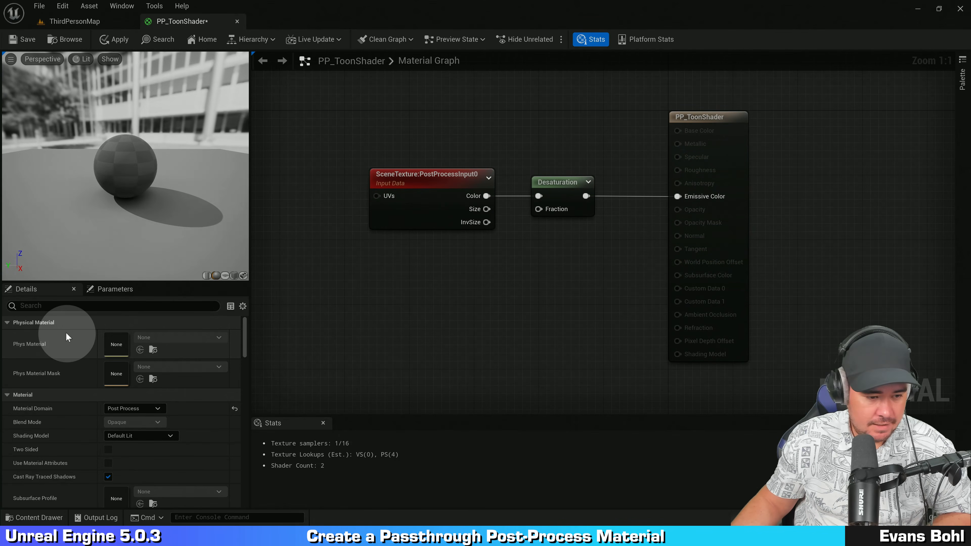
scroll(65, 321, down, 15)
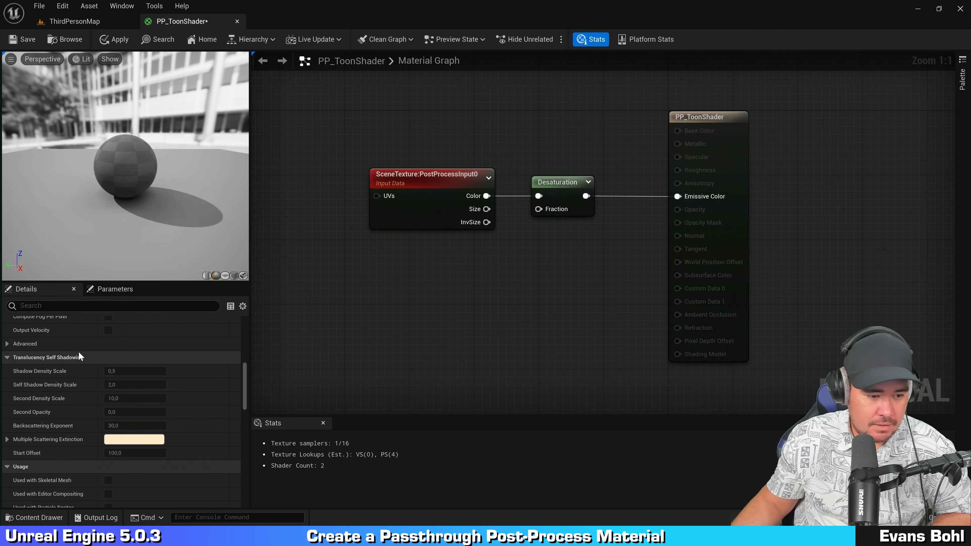
scroll(79, 354, down, 10)
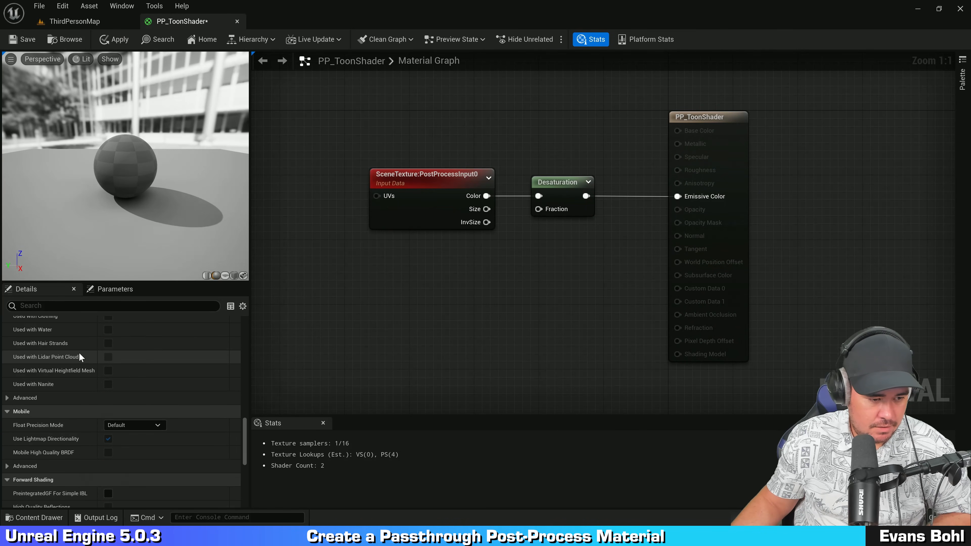
scroll(79, 355, down, 12)
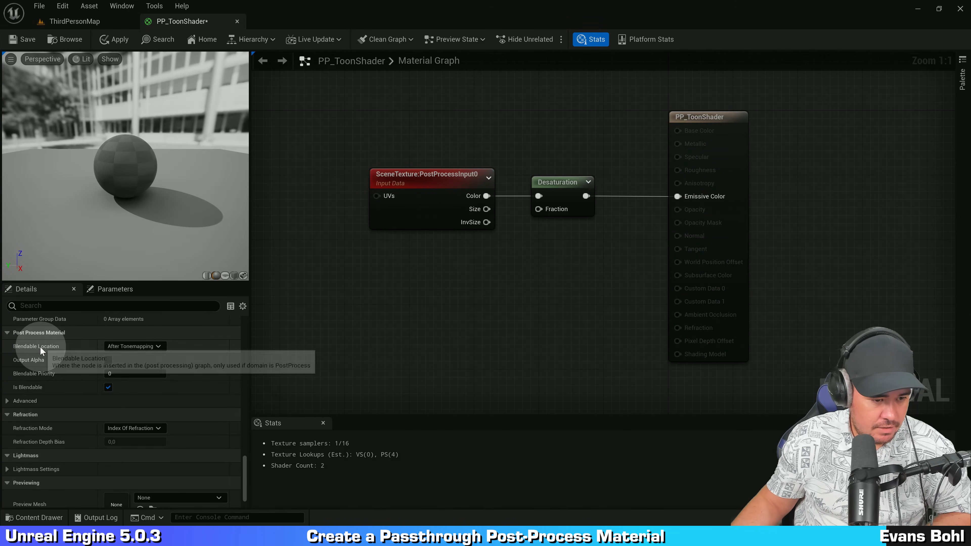
click(155, 348)
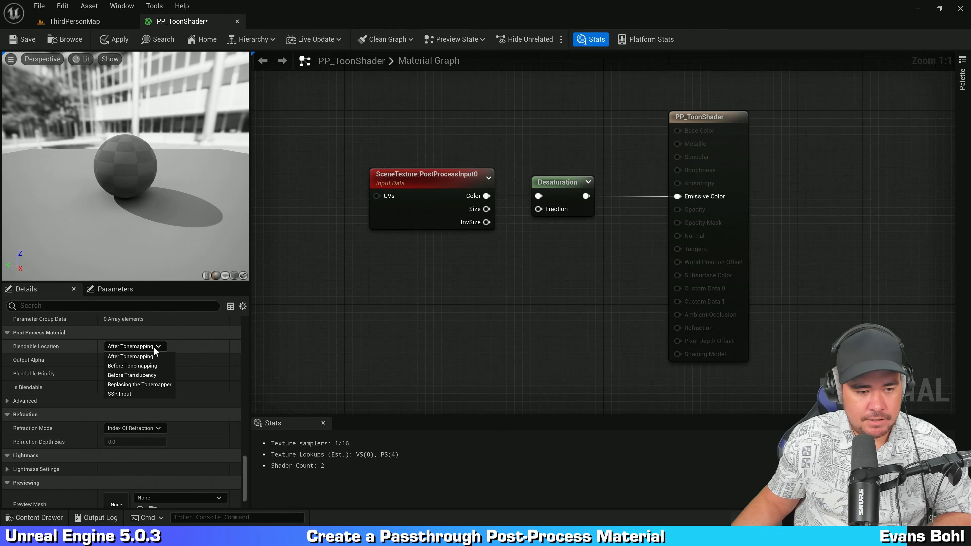
click(165, 367)
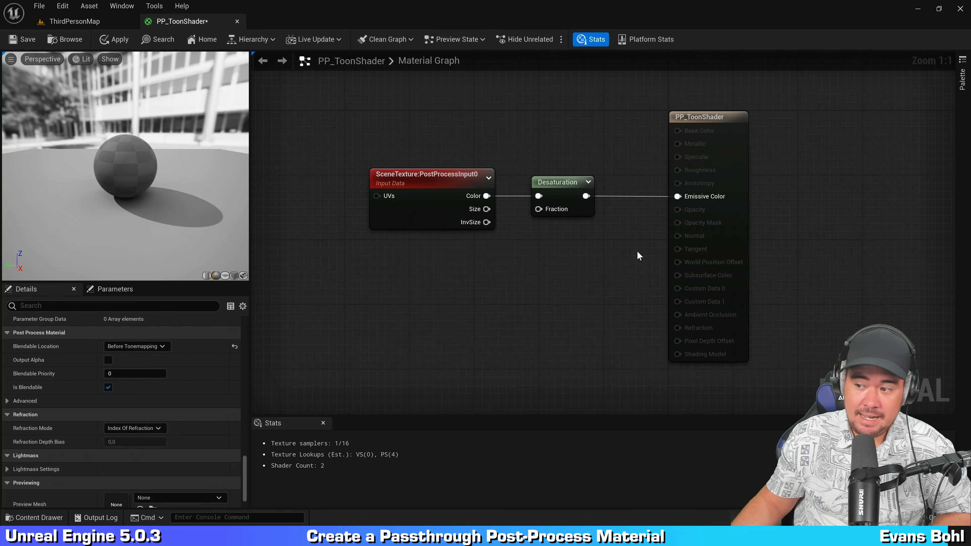
Step: Return to the ThirdPersonMap level editor
right_drag(533, 290, 514, 292)
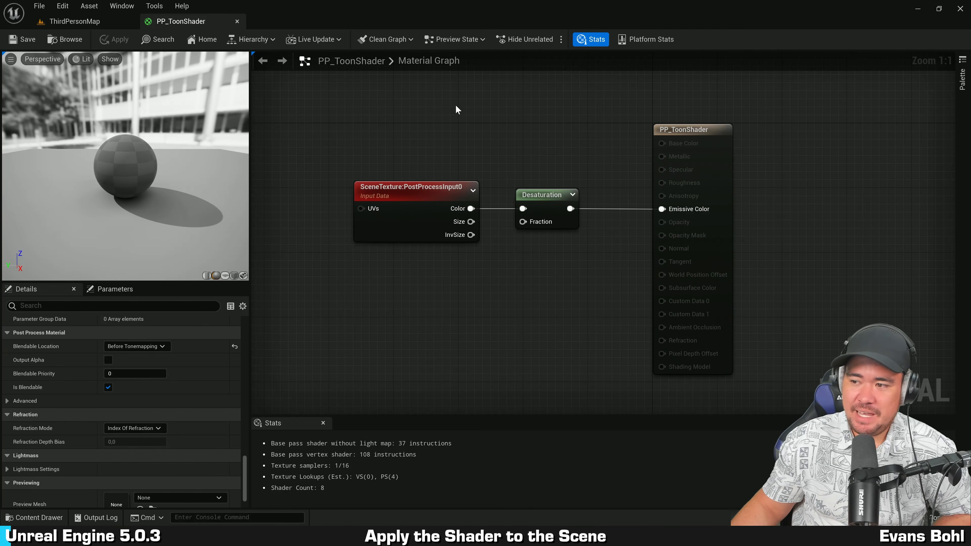
mouse_move(456, 109)
right_down()
mouse_move(451, 98)
mouse_move(467, 96)
right_up()
click(437, 104)
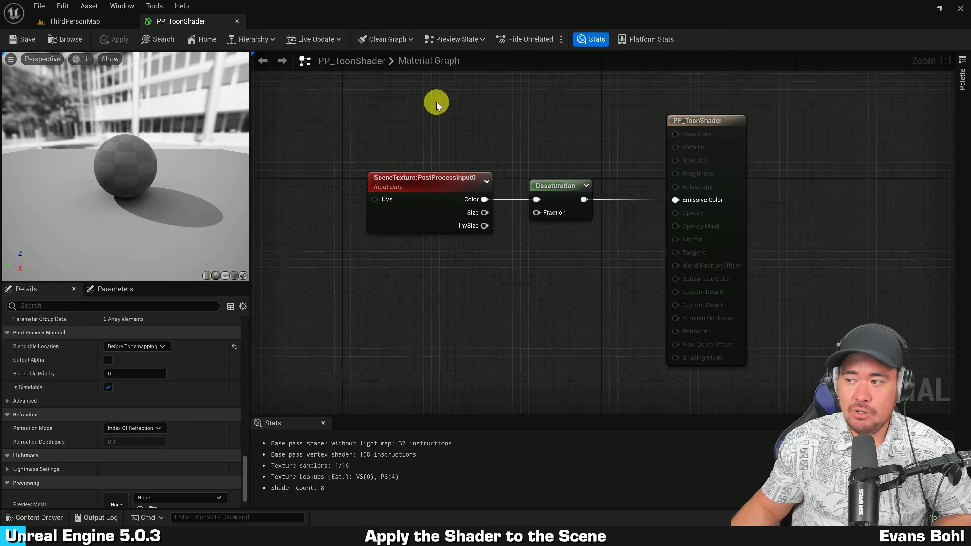
click(77, 23)
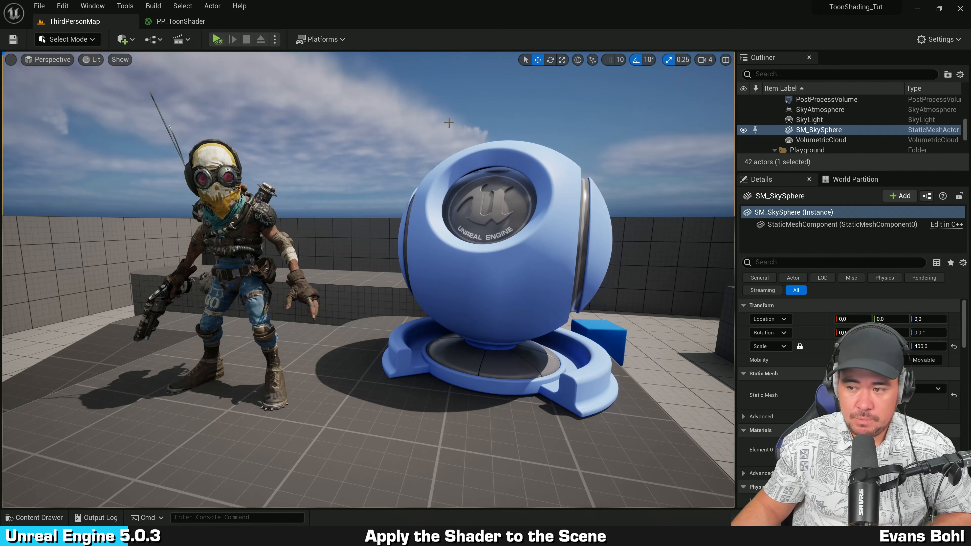
Step: Create a material instance of PP_ToonShader named PPI_ToonShader in the ToonShader folder
key(ctrl+space)
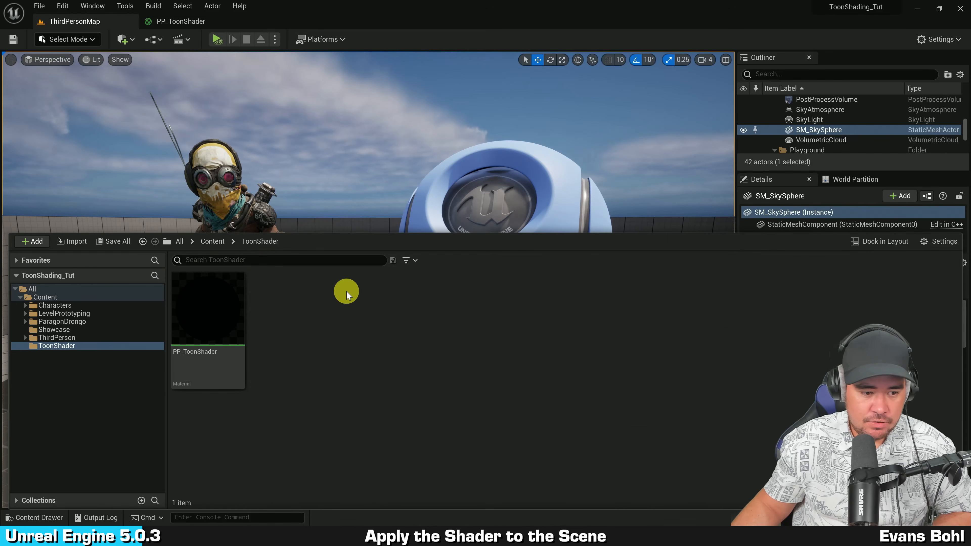
right_click(213, 309)
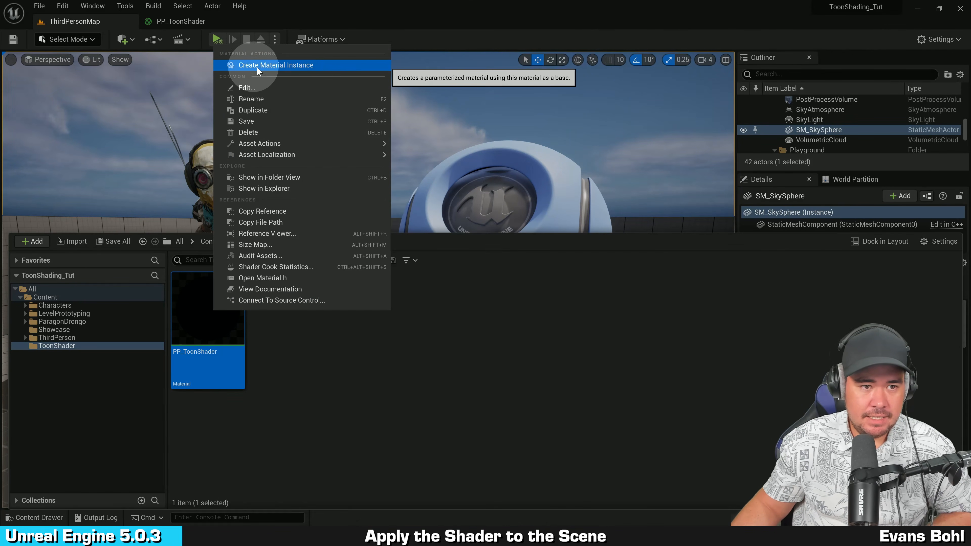
click(311, 66)
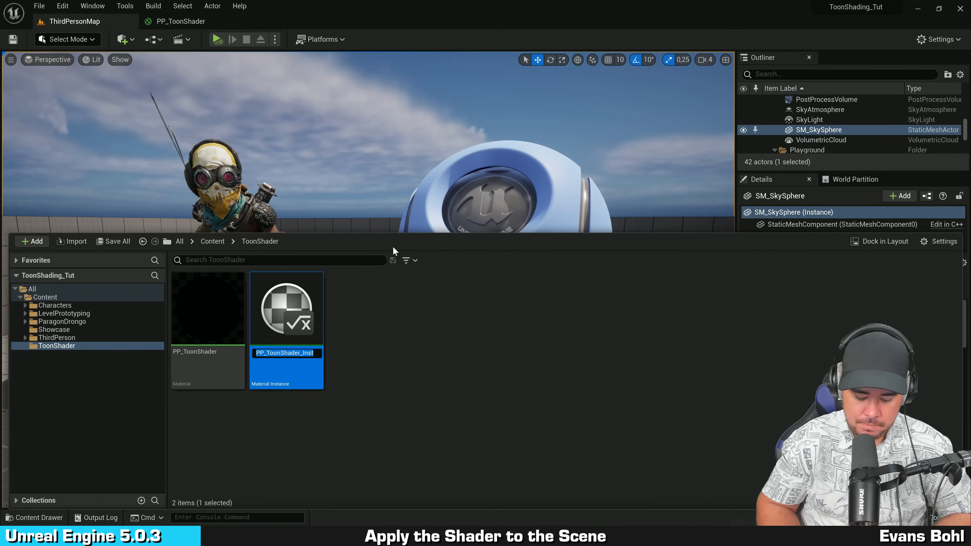
text(PPI)
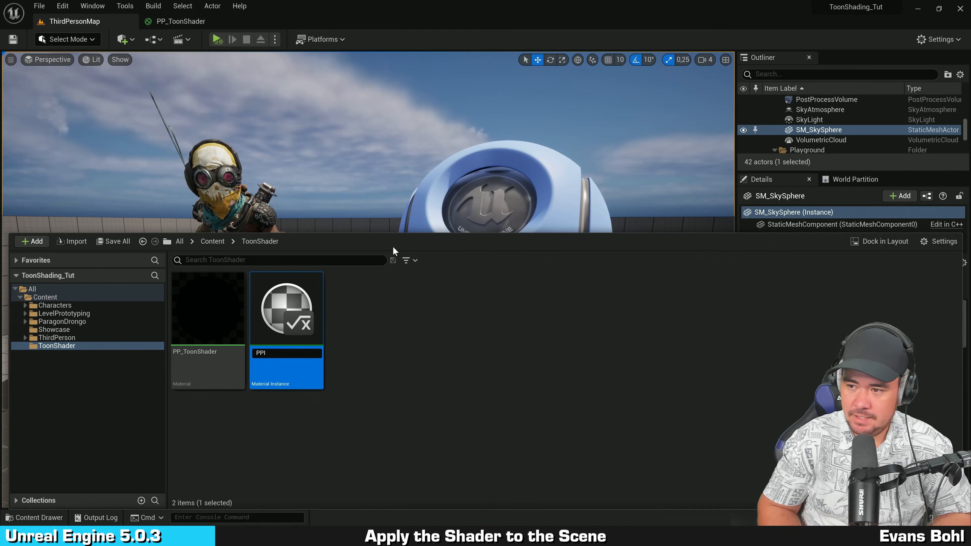
text(_ToonShader)
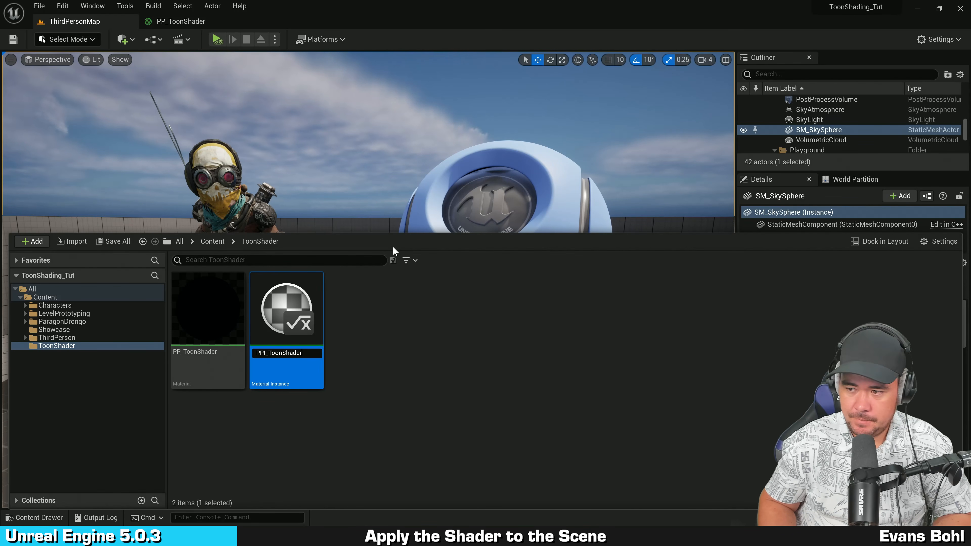
key(Return)
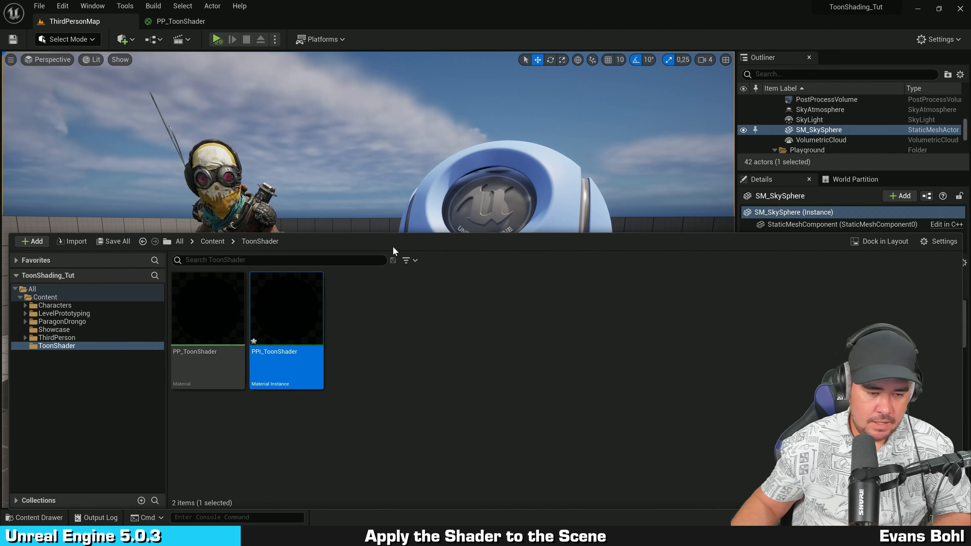
click(418, 321)
click(301, 325)
click(414, 336)
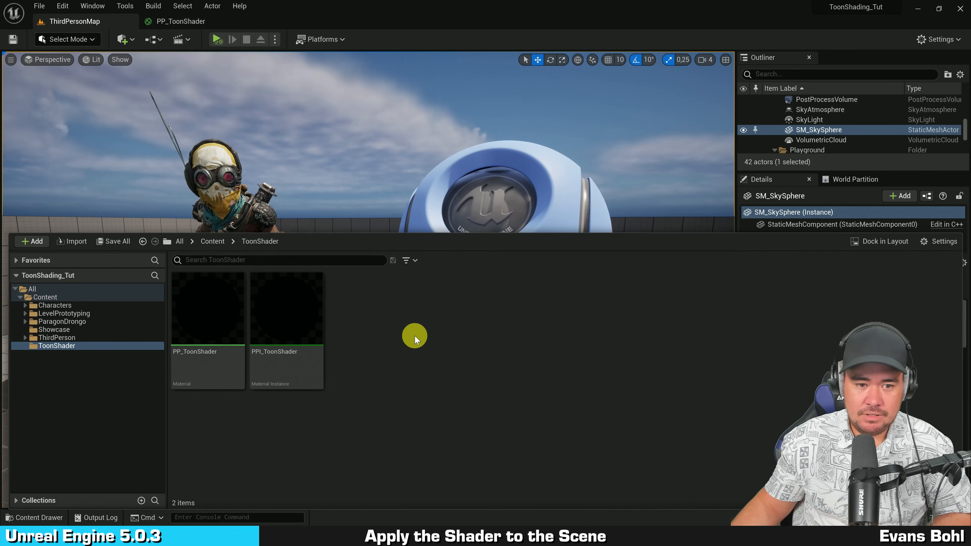
click(377, 145)
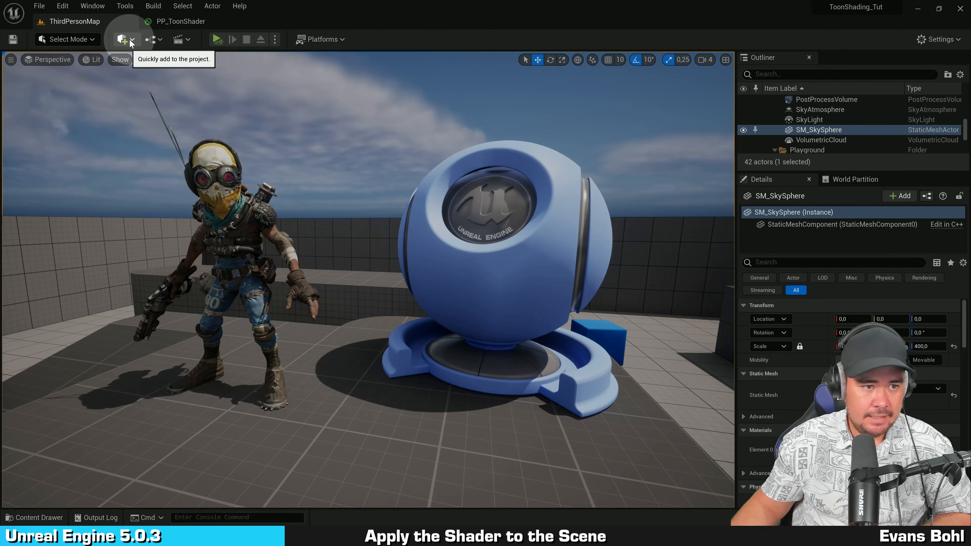
Step: Add a Post Process Volume to the level and position it near the character and sphere
click(129, 40)
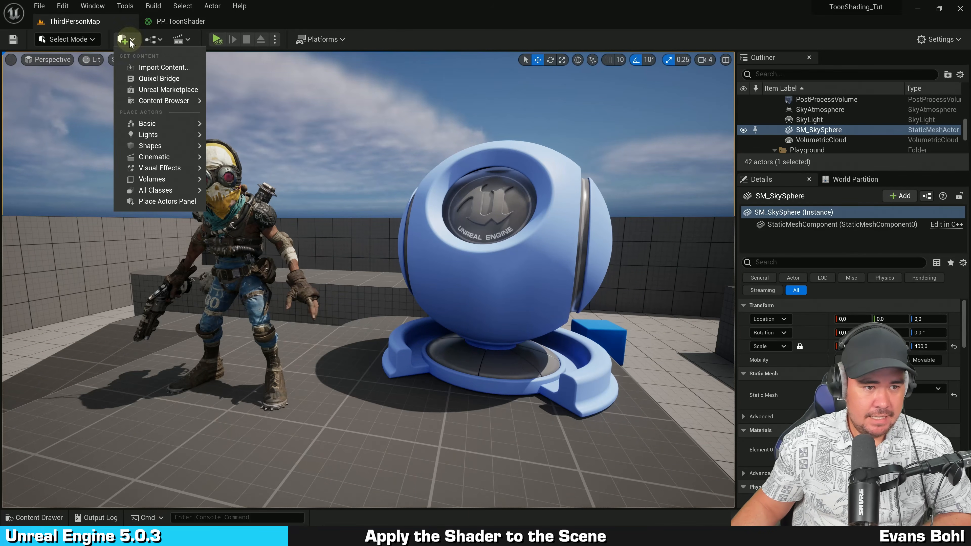
mouse_move(160, 184)
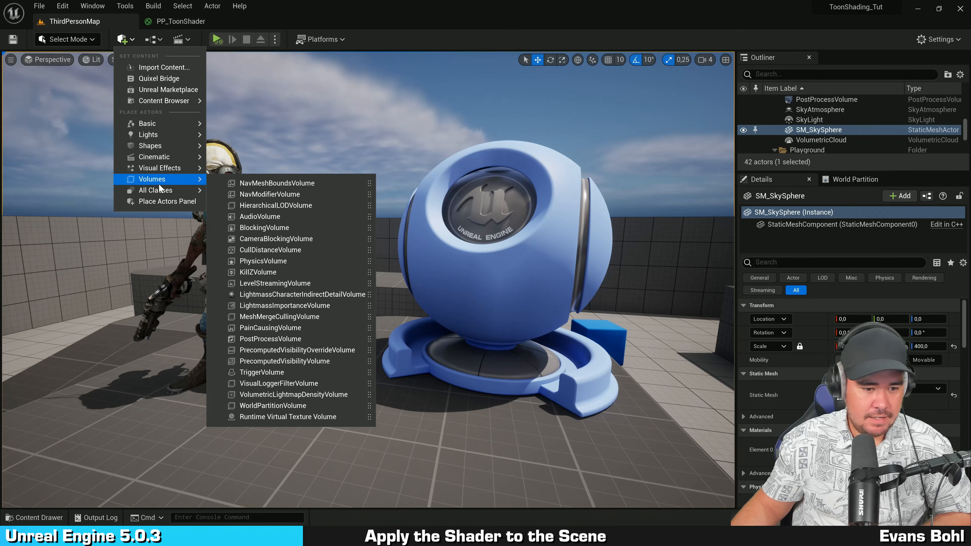
click(292, 339)
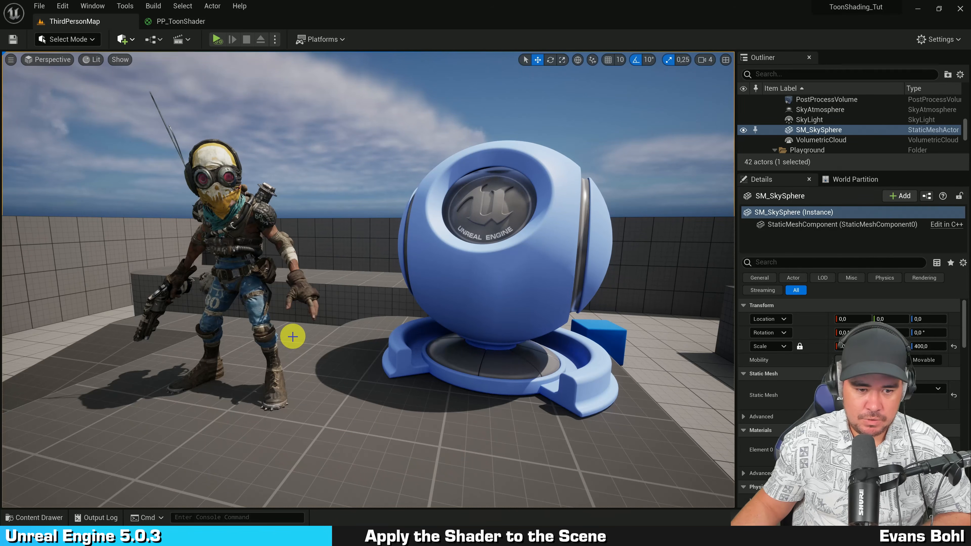
drag(381, 191, 382, 130)
key(g)
mouse_move(382, 131)
right_down()
mouse_move(415, 124)
mouse_move(323, 135)
mouse_move(294, 168)
right_up()
key(d)
drag(358, 177, 163, 203)
right_drag(291, 159, 407, 149)
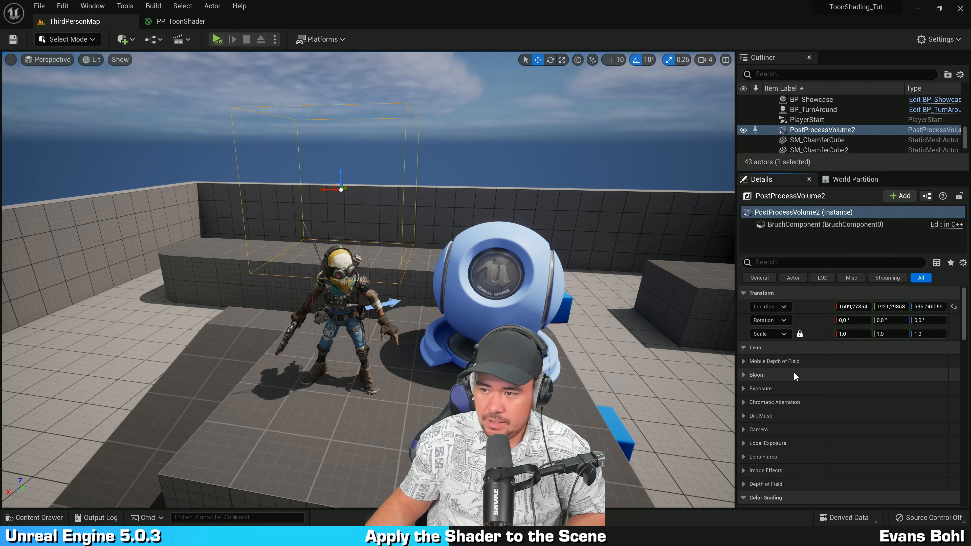
Step: Add an asset reference element to the volume's Post Process Materials array and assign PPI_ToonShader to it
scroll(810, 375, down, 10)
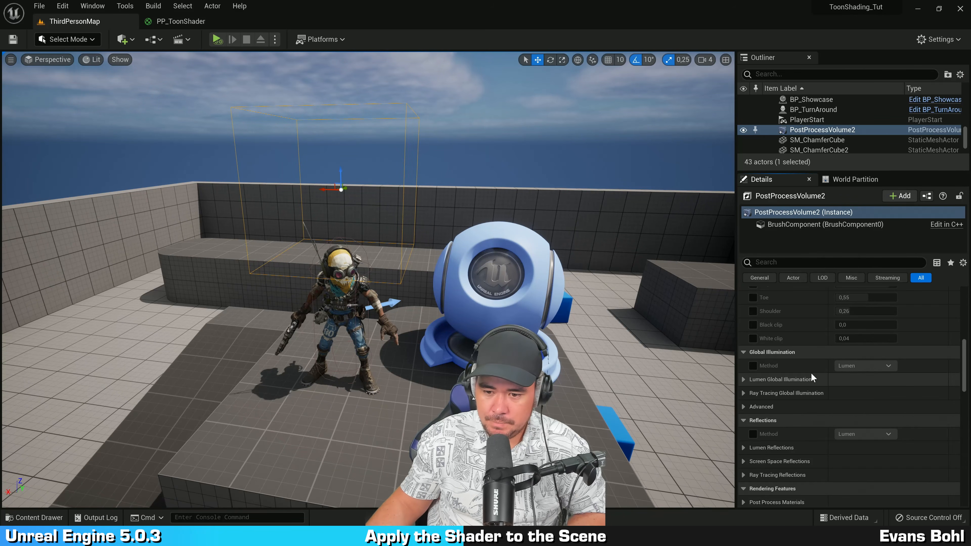
scroll(811, 371, down, 5)
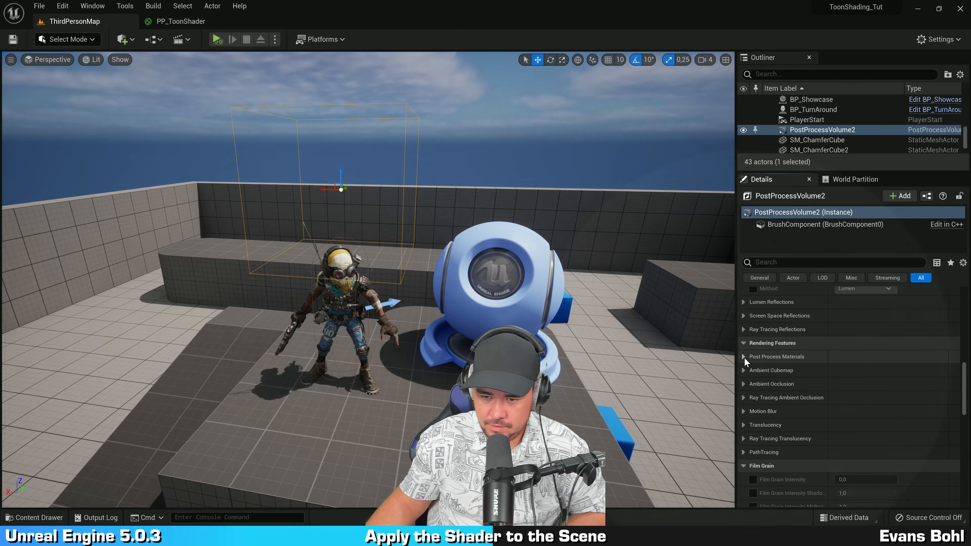
key(ctrl)
key(ctrl)
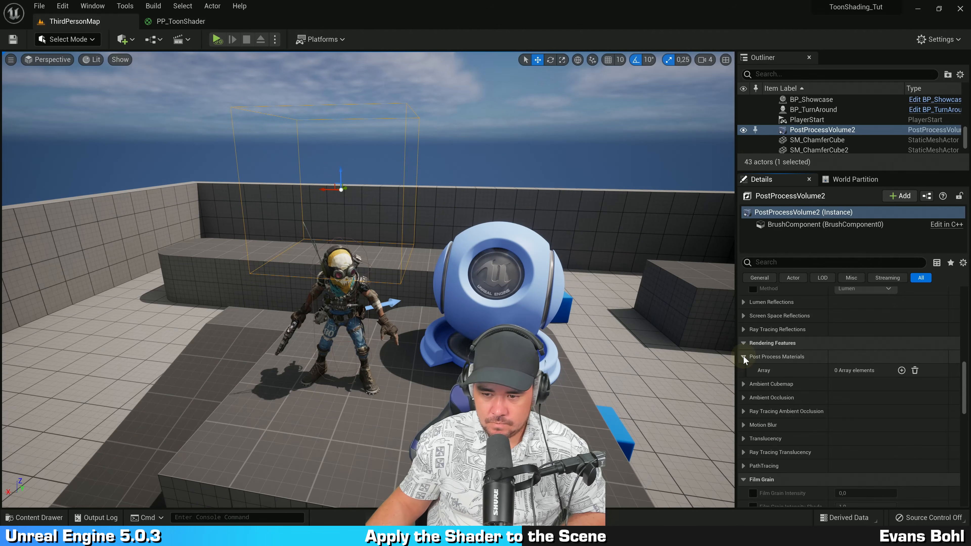
click(744, 358)
key(ctrl)
key(ctrl)
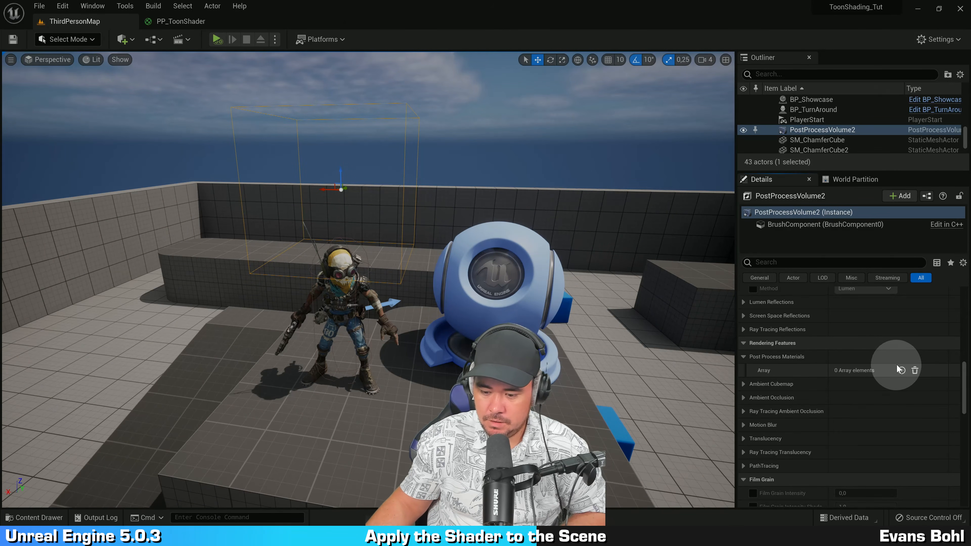
click(902, 370)
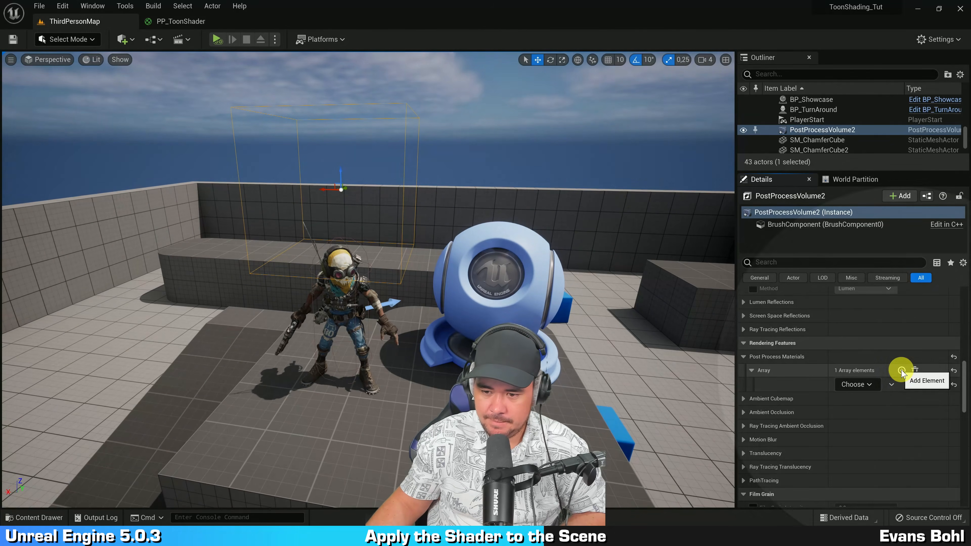
key(ctrl)
key(ctrl)
click(865, 386)
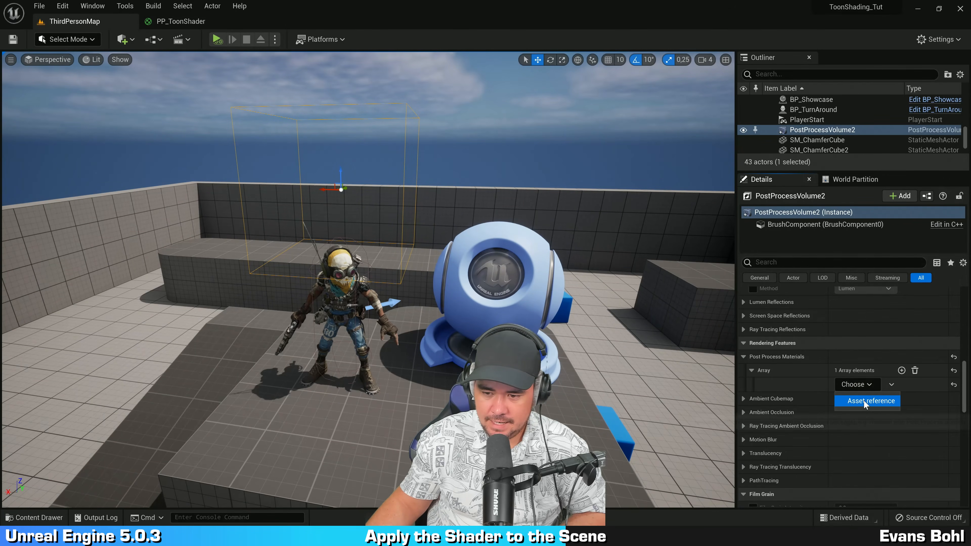
click(864, 400)
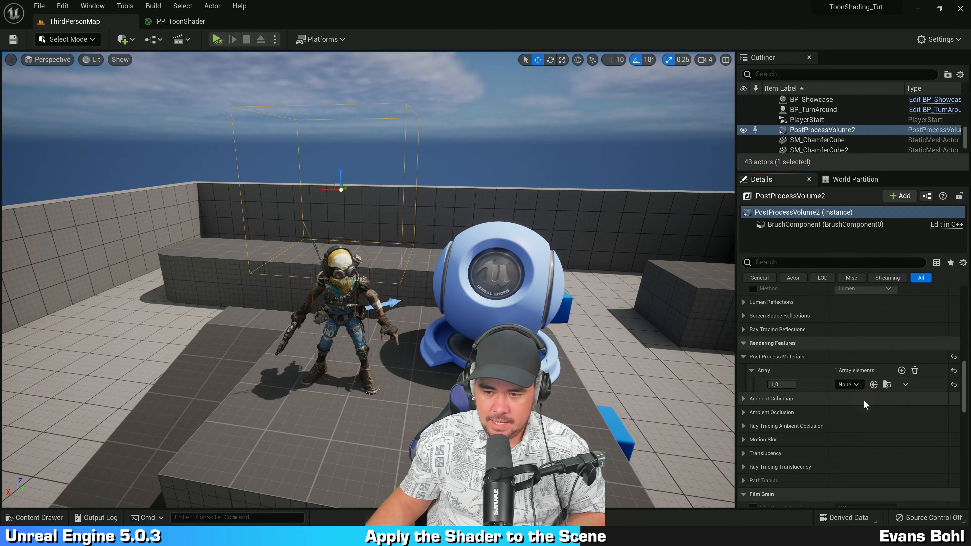
click(848, 385)
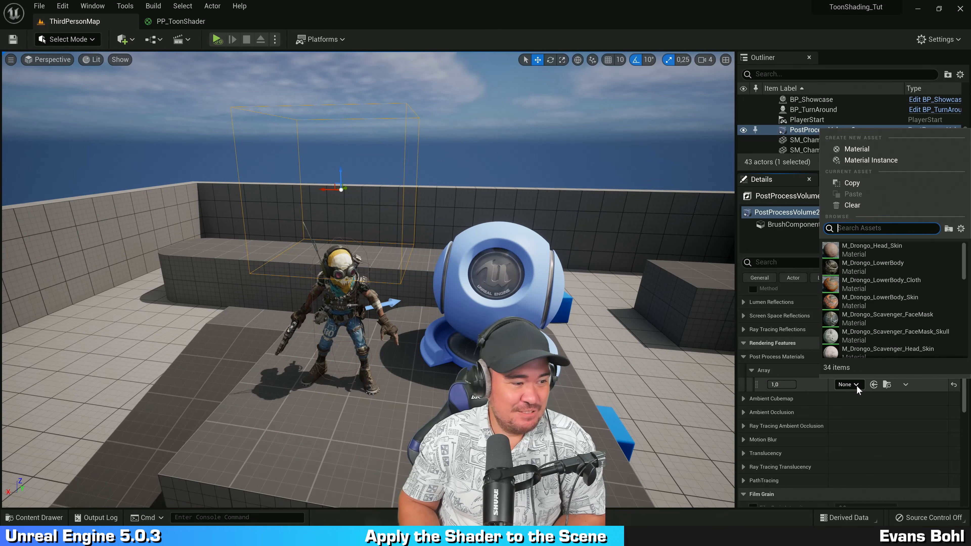
text(ppi)
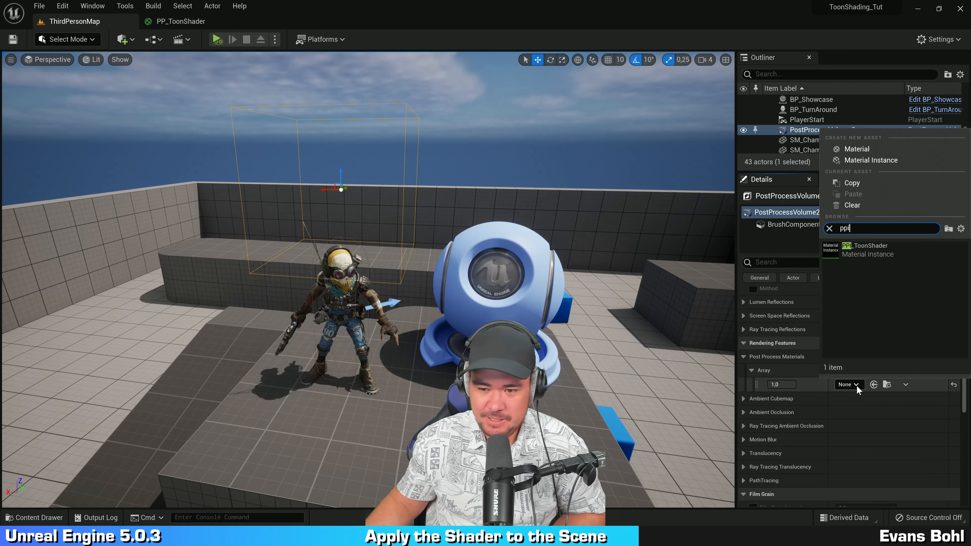
click(866, 244)
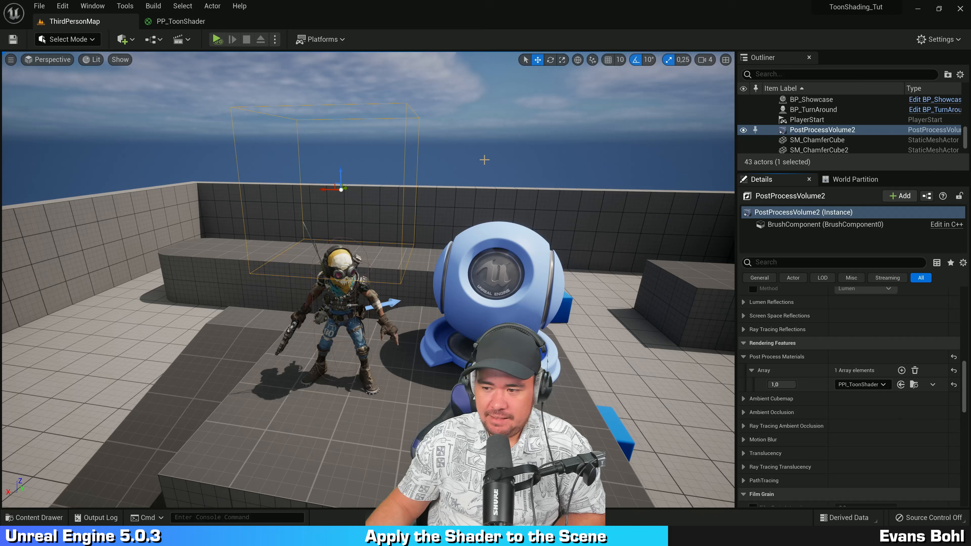
Step: Enable Infinite Extent (Unbound) in the post process volume settings
key(s)
right_drag(490, 148, 489, 141)
key(a)
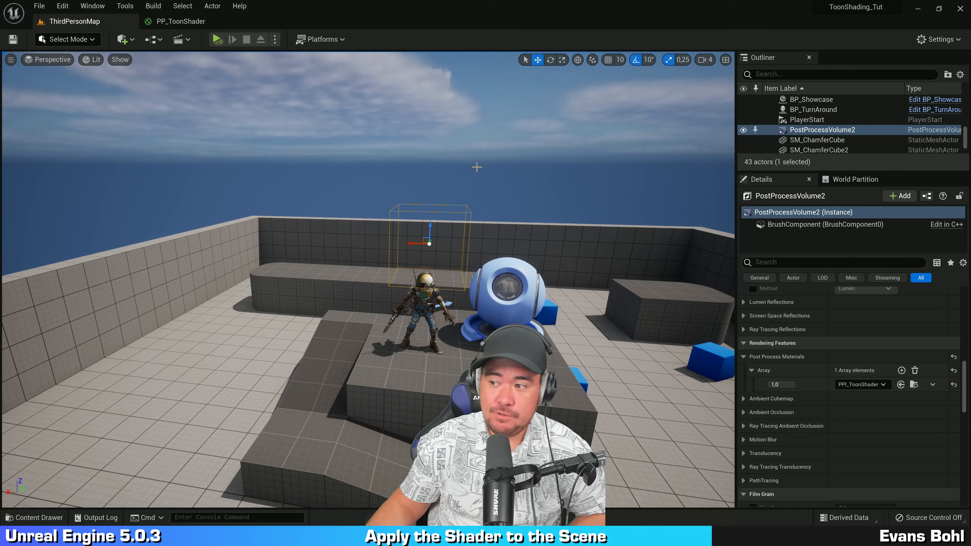
key(w)
mouse_move(468, 164)
right_down()
mouse_move(496, 146)
mouse_move(666, 139)
mouse_move(627, 126)
mouse_move(706, 208)
mouse_move(705, 251)
mouse_move(685, 174)
mouse_move(666, 153)
mouse_move(472, 160)
mouse_move(644, 160)
mouse_move(512, 166)
right_up()
key(a)
key(w)
key(a)
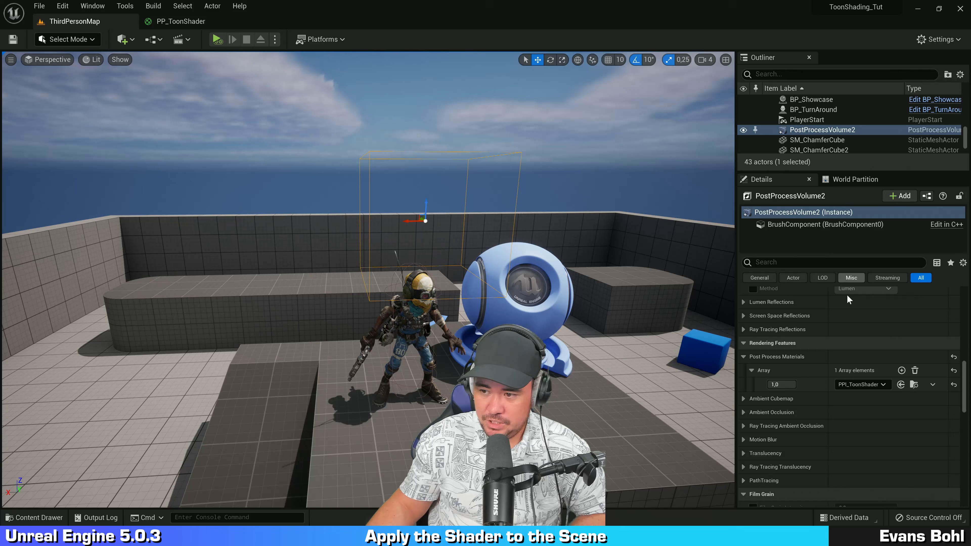
scroll(808, 340, down, 5)
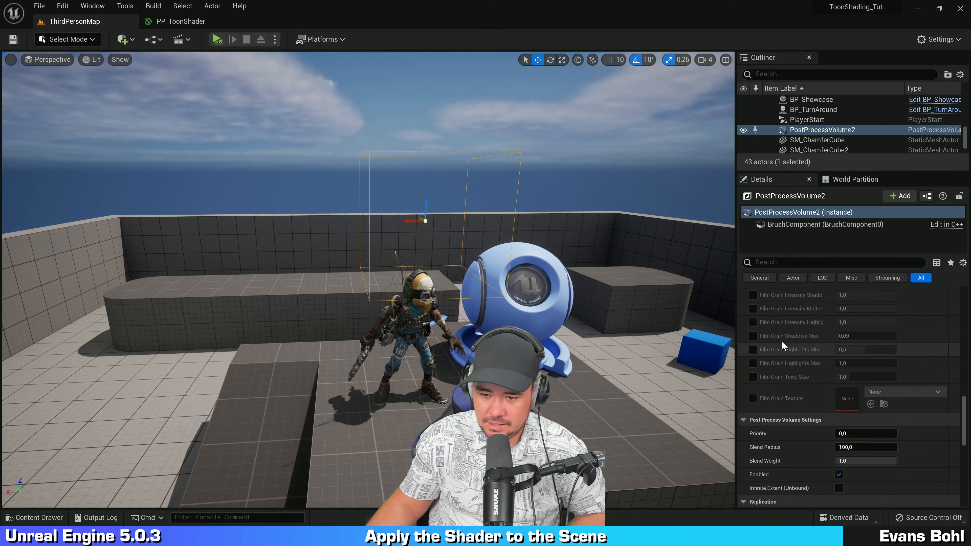
scroll(782, 343, down, 3)
scroll(801, 321, up, 1)
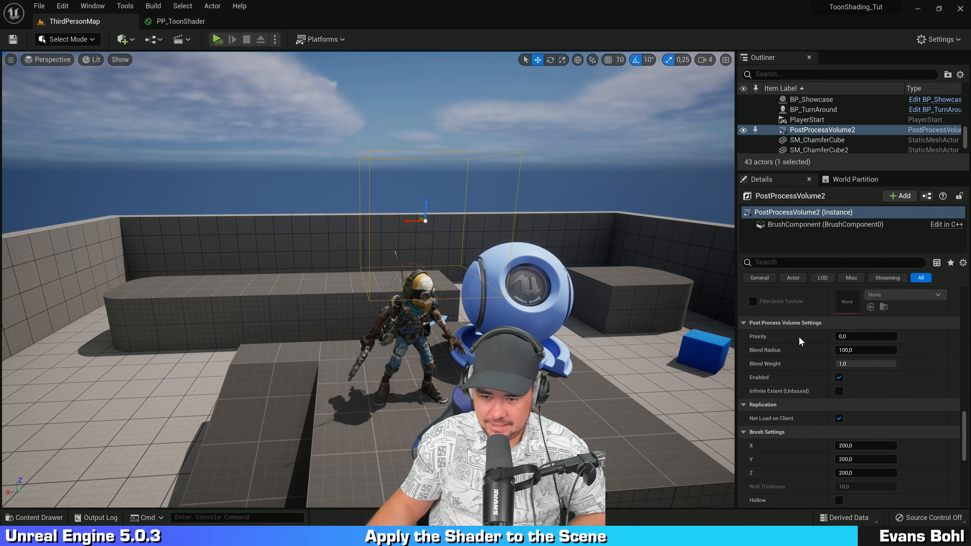
key(ctrl)
key(ctrl)
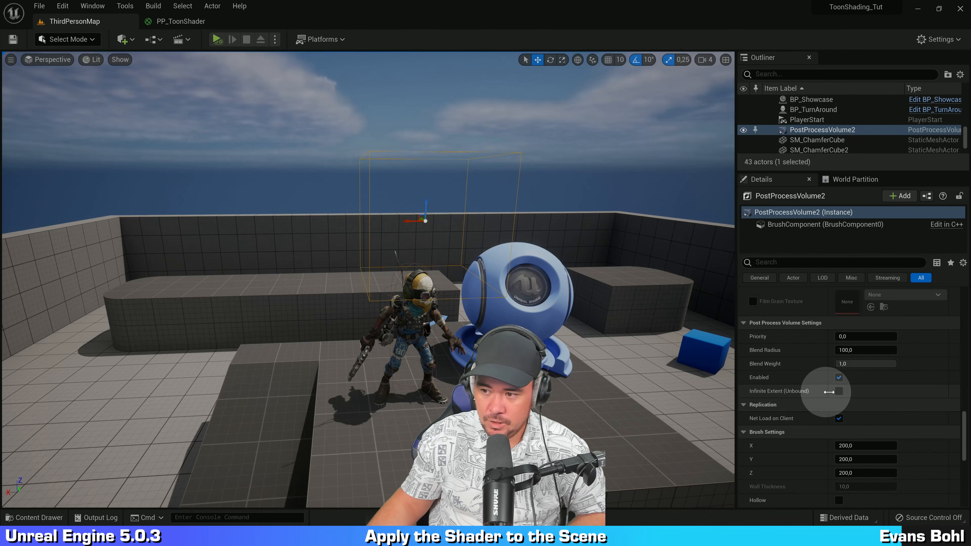
click(839, 391)
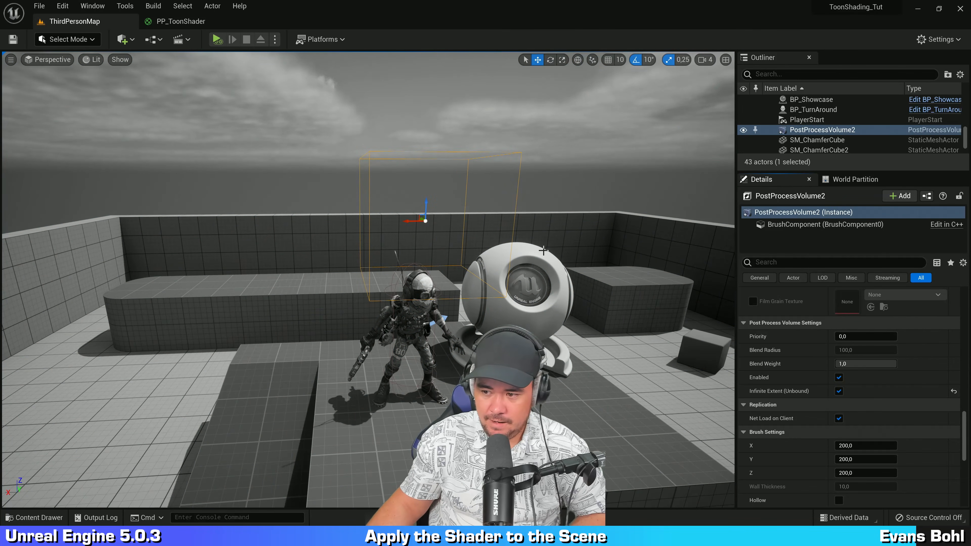
Step: In PP_ToonShader, duplicate the SceneTexture node and set the copy's Scene Texture Id to BaseColor (as stored in GBuffer)
right_drag(543, 250, 596, 214)
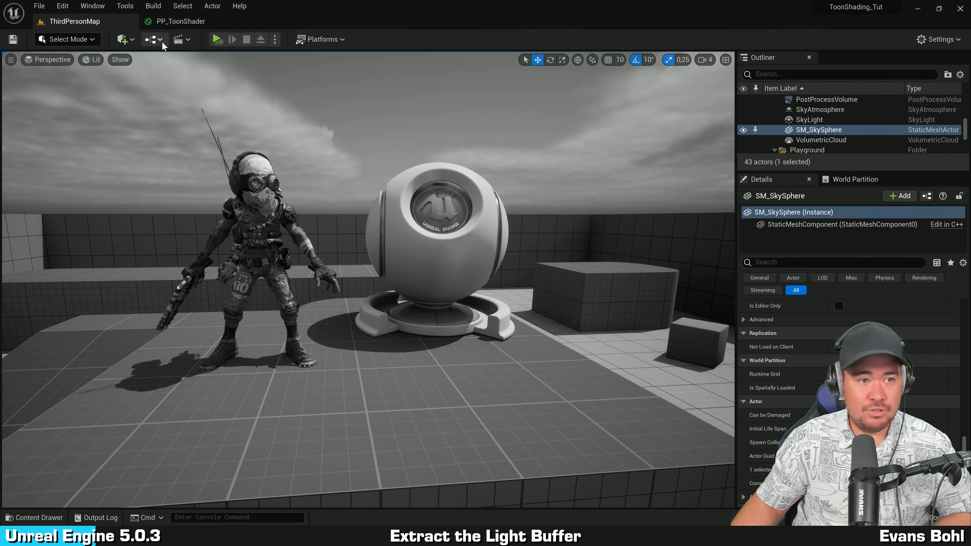
click(181, 22)
right_drag(320, 198, 428, 237)
drag(660, 150, 765, 149)
click(556, 245)
drag(338, 250, 460, 130)
scroll(470, 222, up, 1)
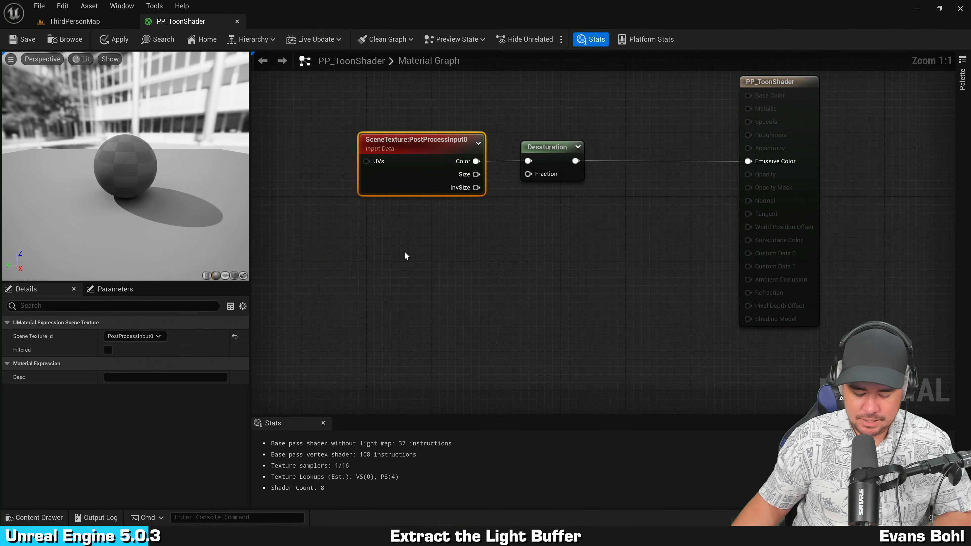
key(ctrl+c)
key(ctrl+v)
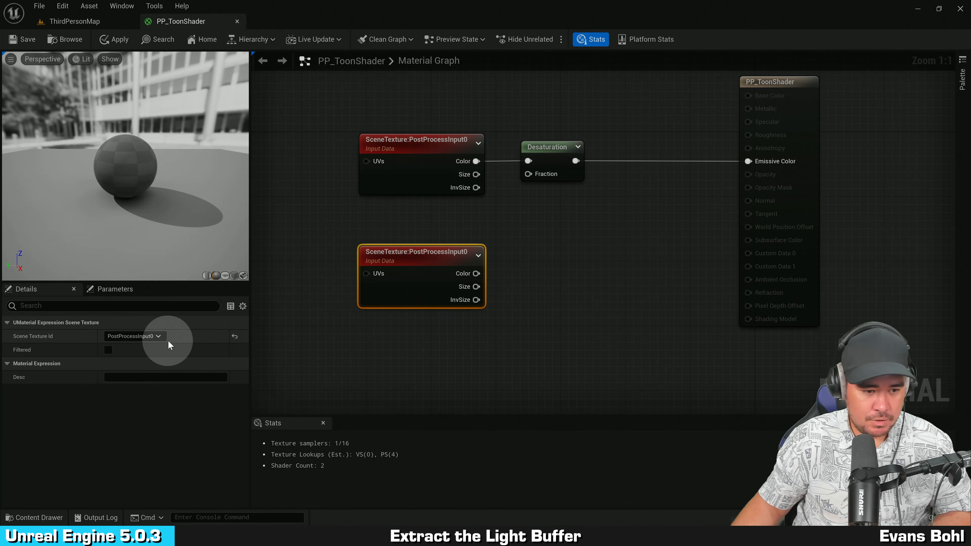
click(155, 337)
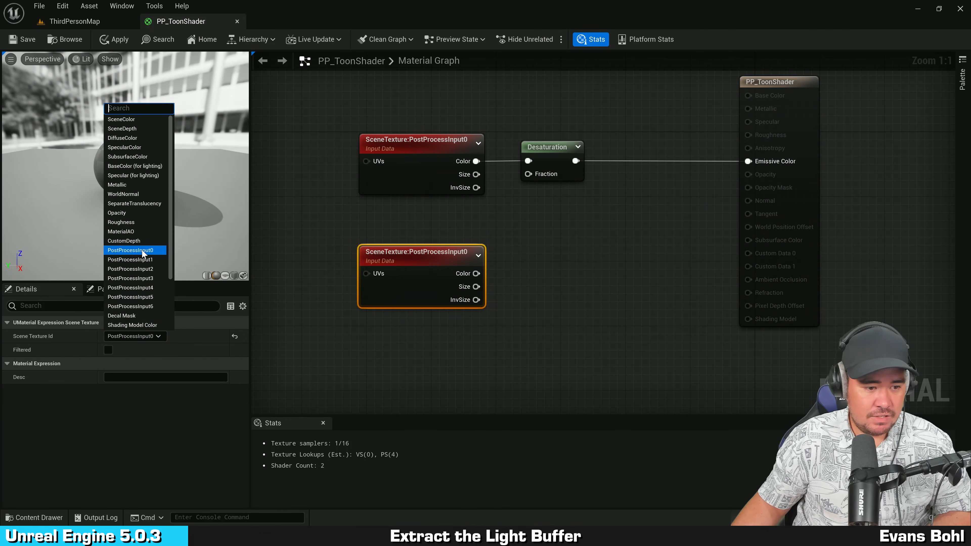
scroll(143, 244, down, 3)
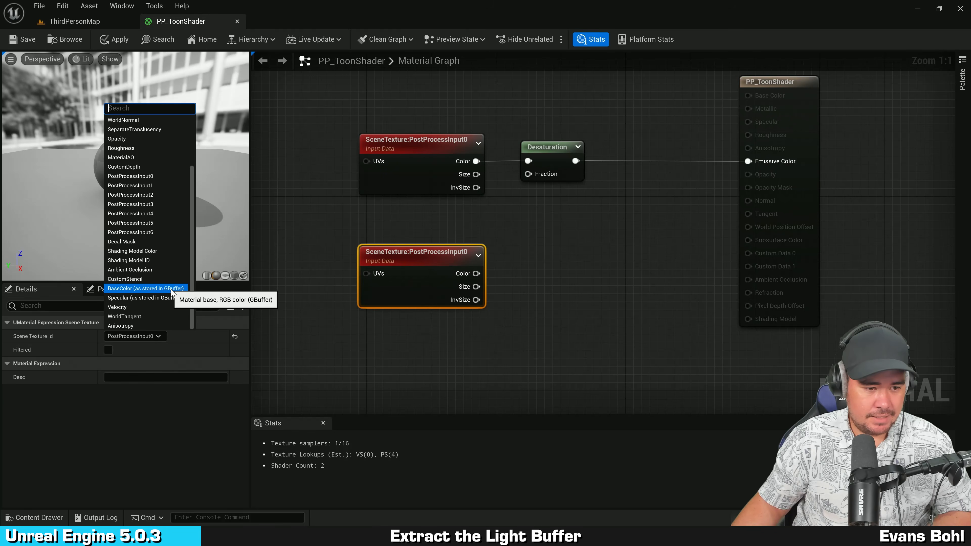
click(152, 290)
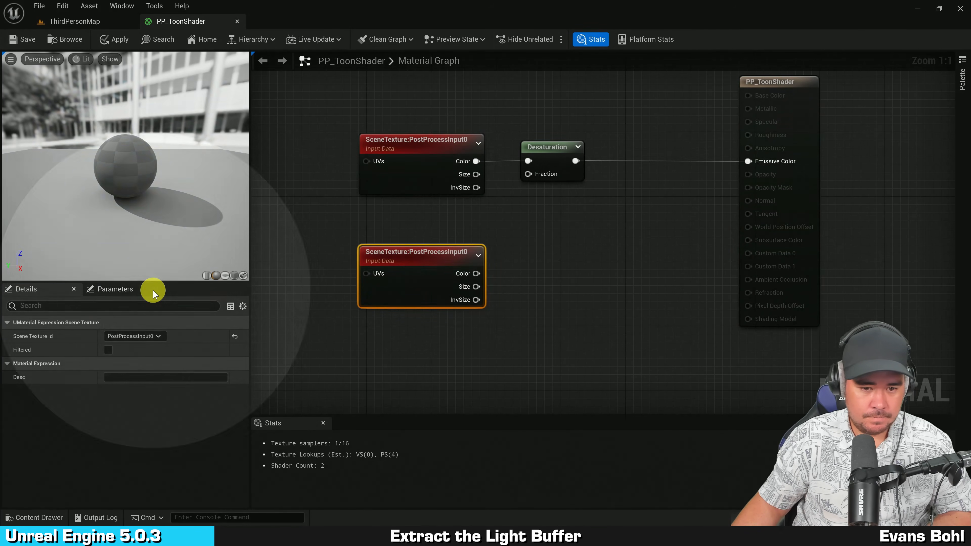
Step: Wire the BaseColor SceneTexture's Color output into Emissive Color, apply the material and preview it in the level
click(535, 245)
drag(517, 273, 770, 165)
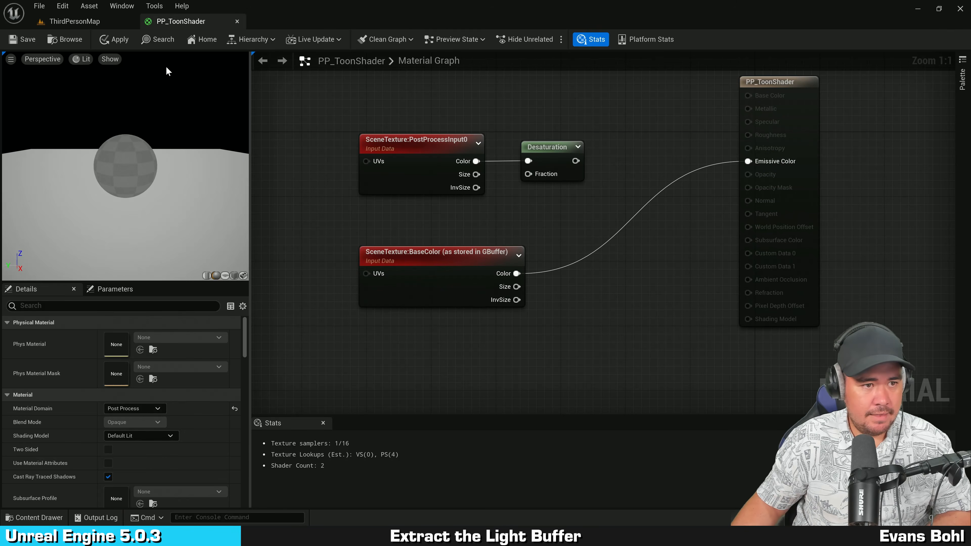
click(116, 38)
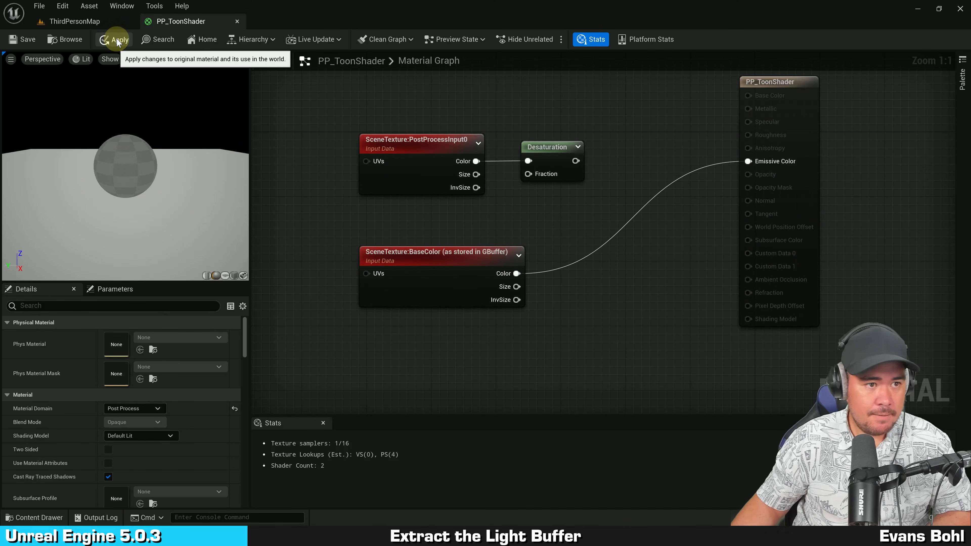
click(94, 19)
right_drag(455, 134, 412, 160)
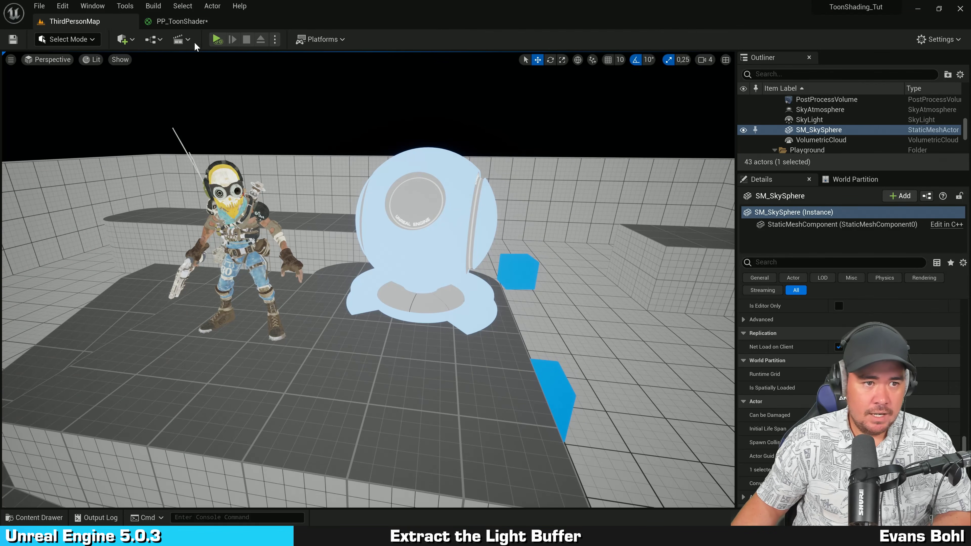
Step: Duplicate the Desaturation node beside the BaseColor SceneTexture node and wire that node's Color output into the copy
click(176, 21)
drag(465, 260, 424, 260)
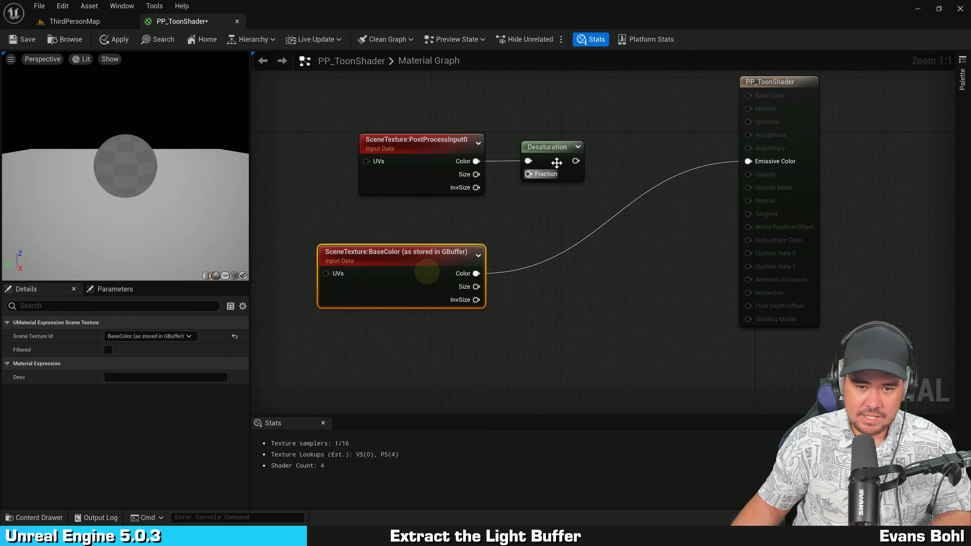
click(554, 153)
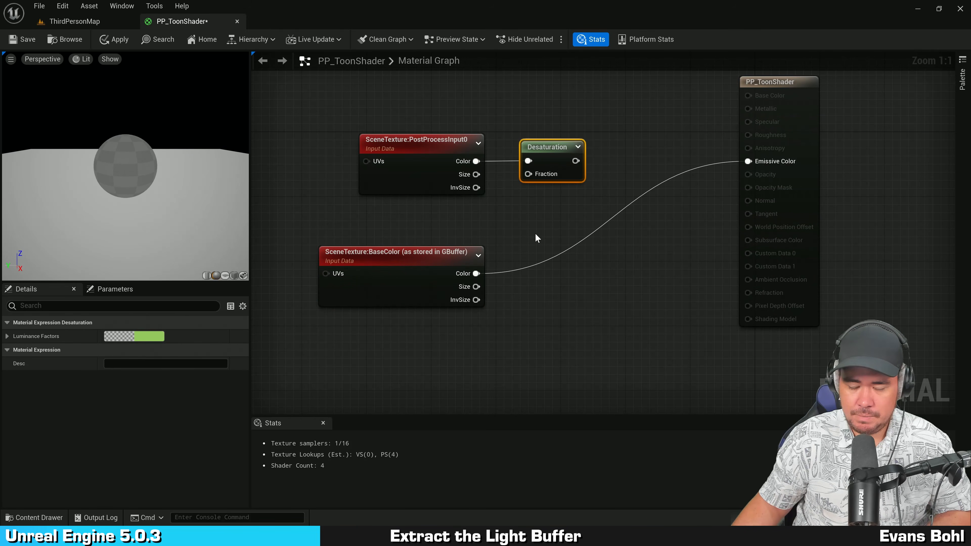
key(ctrl+d)
alt+click(476, 274)
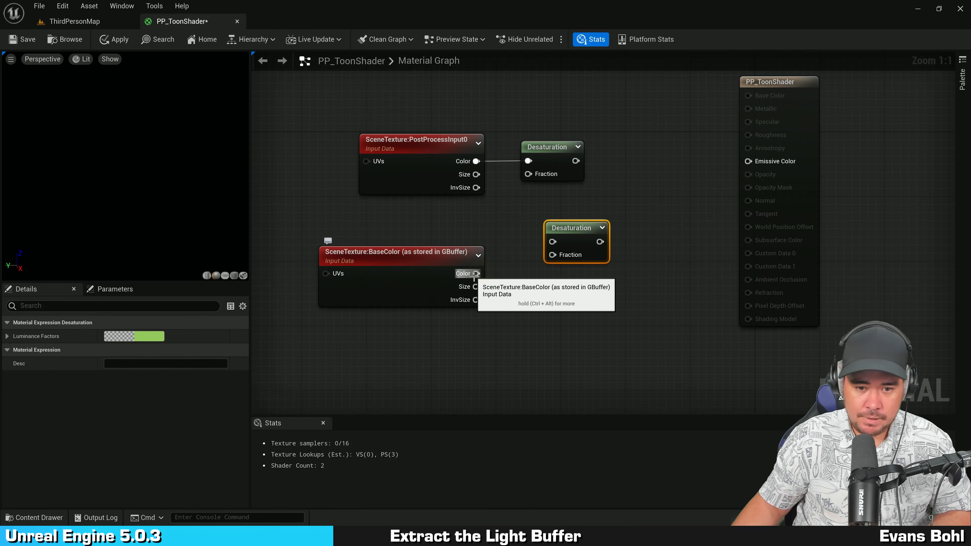
drag(476, 274, 548, 257)
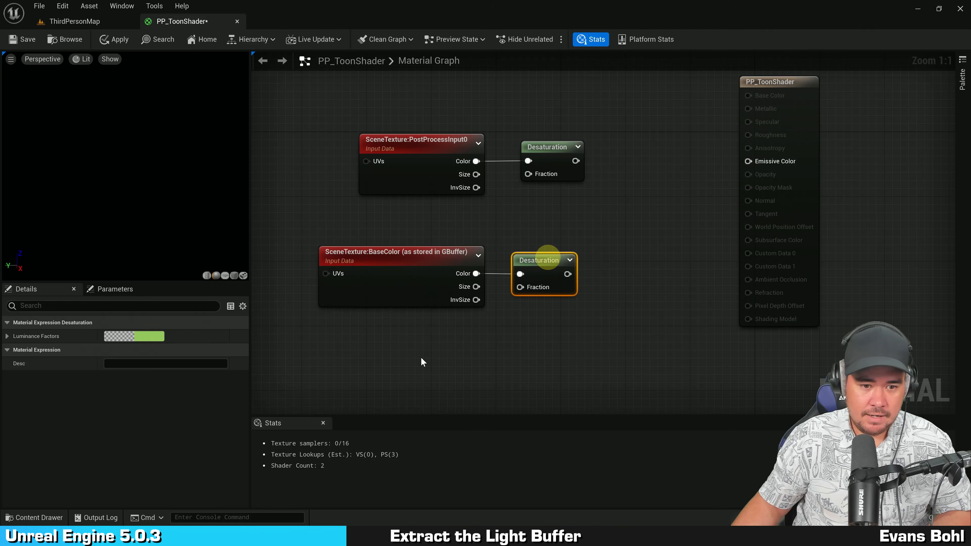
Step: Rearrange the graph, moving the BaseColor SceneTexture and Desaturation nodes up and the material result node further right
drag(423, 362, 559, 229)
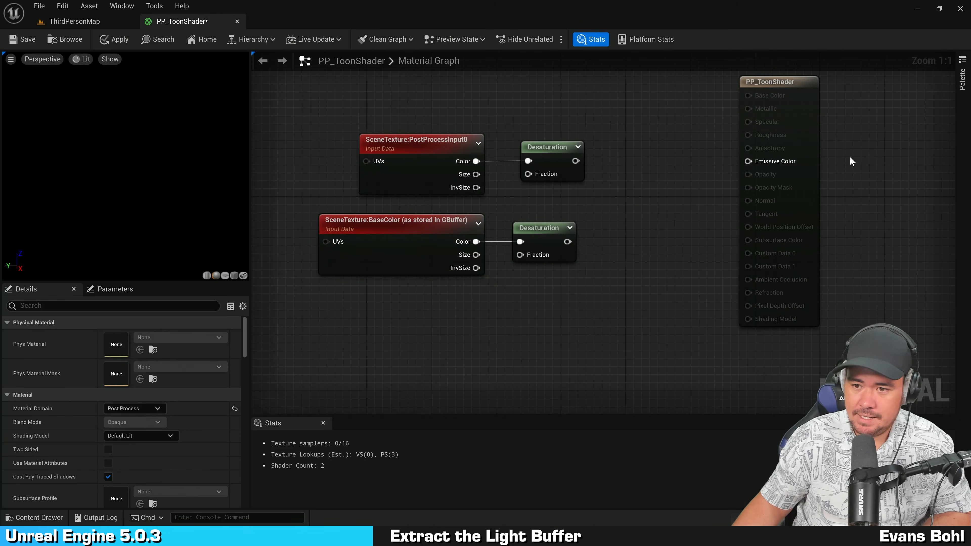
drag(813, 152, 893, 152)
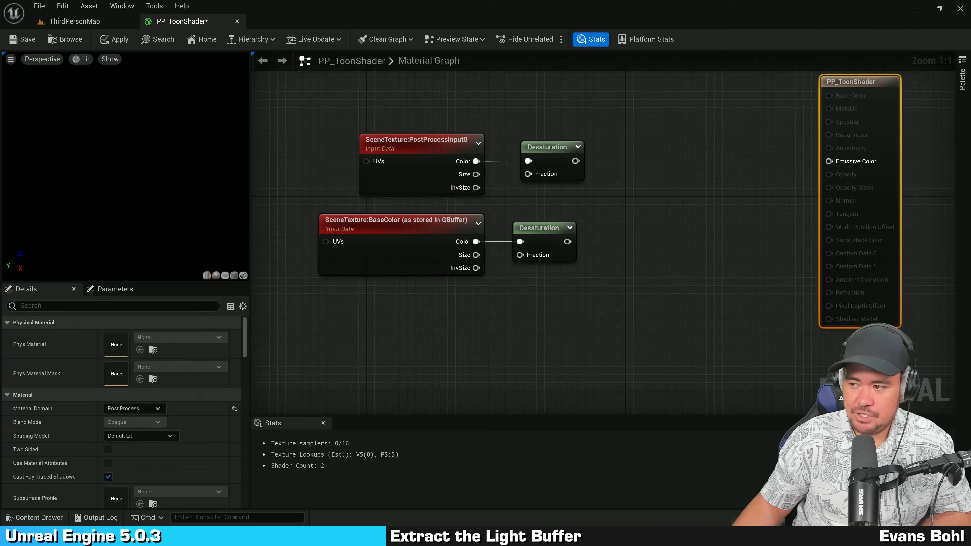
drag(604, 86, 390, 176)
drag(425, 308, 587, 226)
click(638, 193)
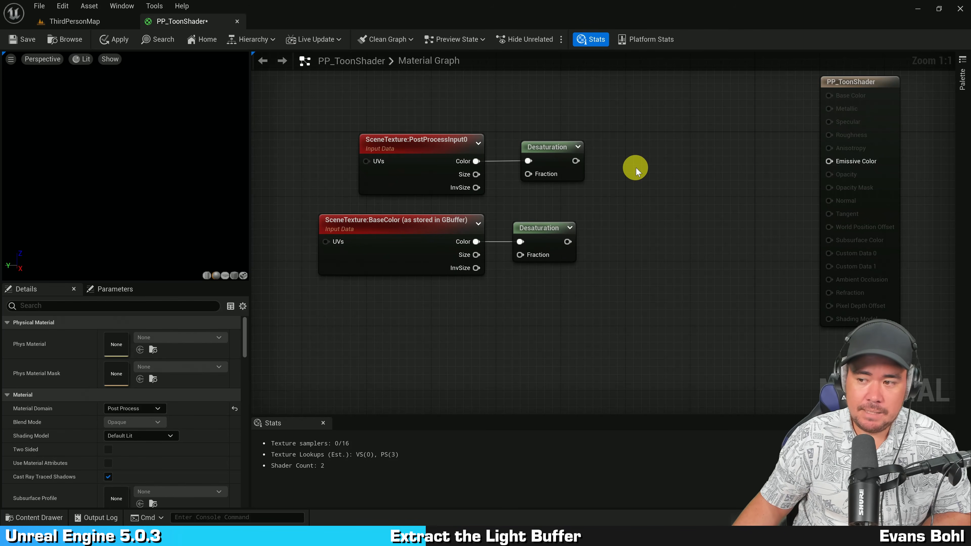
drag(546, 238, 553, 238)
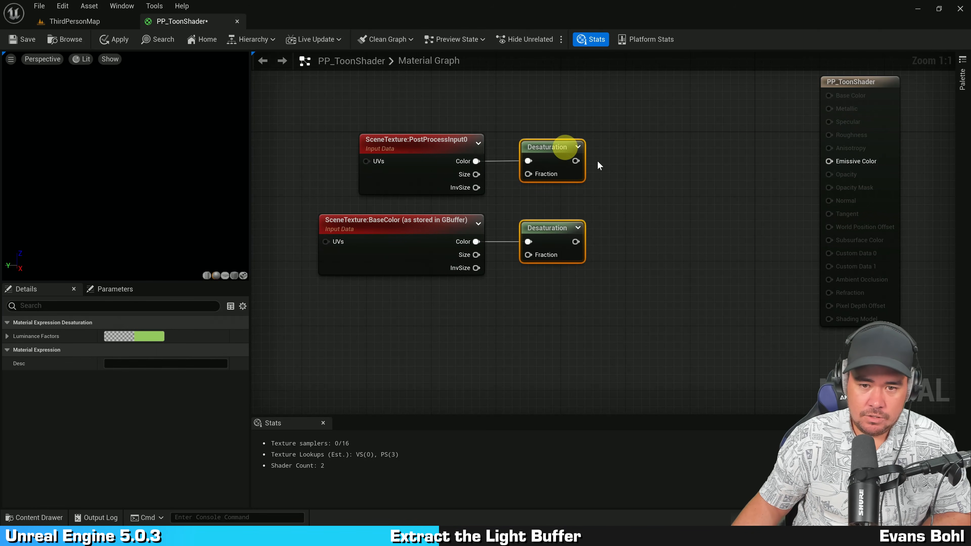
Step: Add a Divide node dividing the top Desaturation output by the BaseColor Desaturation output
drag(576, 161, 615, 187)
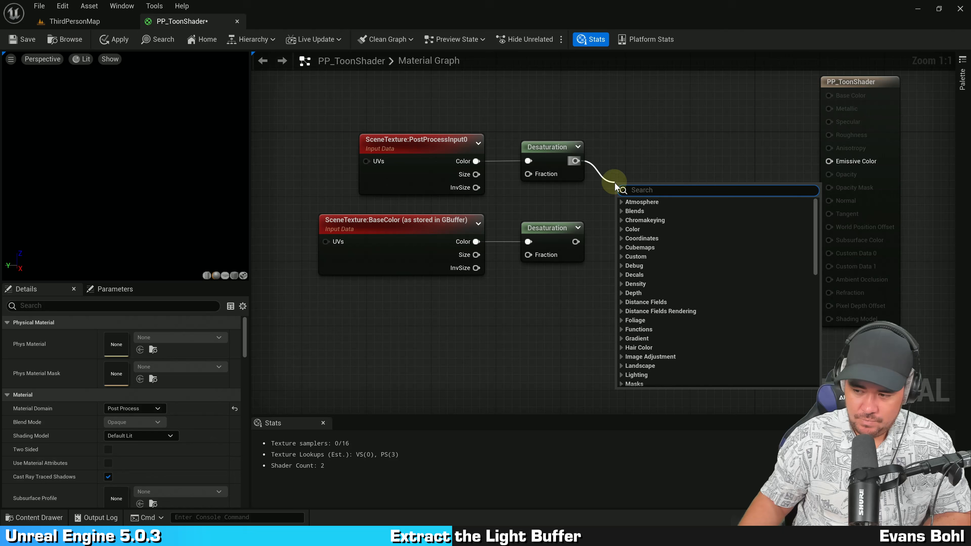
text(divide)
key(Return)
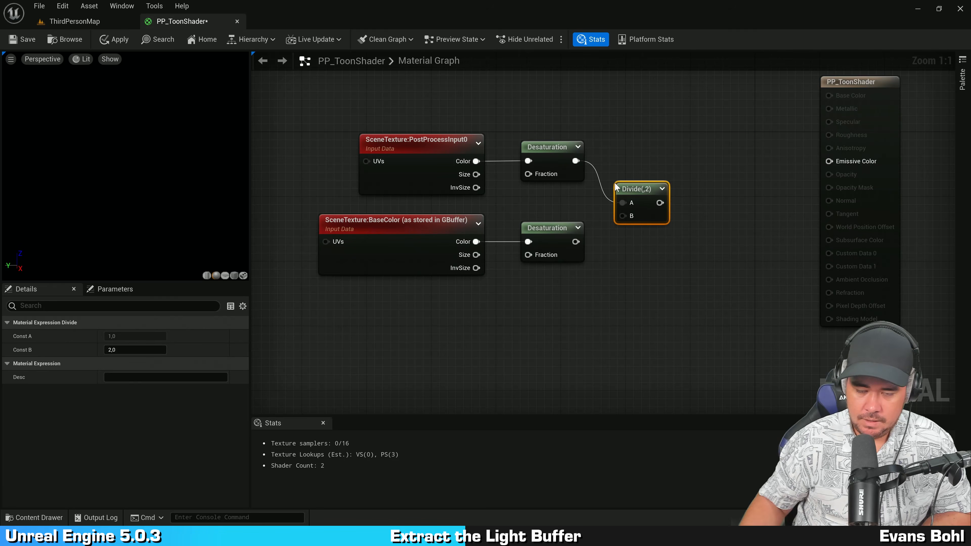
drag(576, 242, 622, 215)
Step: Add a Saturate node connected to the Divide node's output
drag(531, 123, 412, 180)
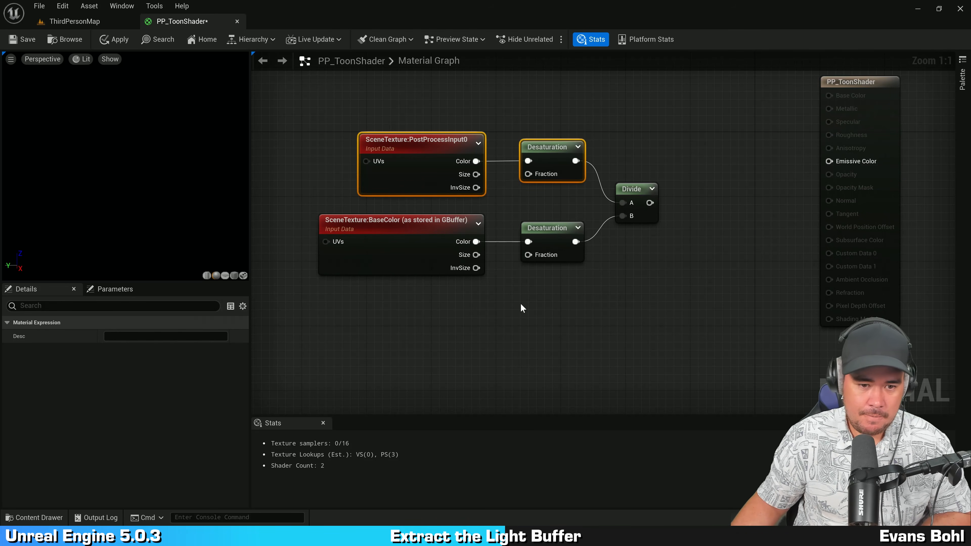
drag(376, 317, 569, 223)
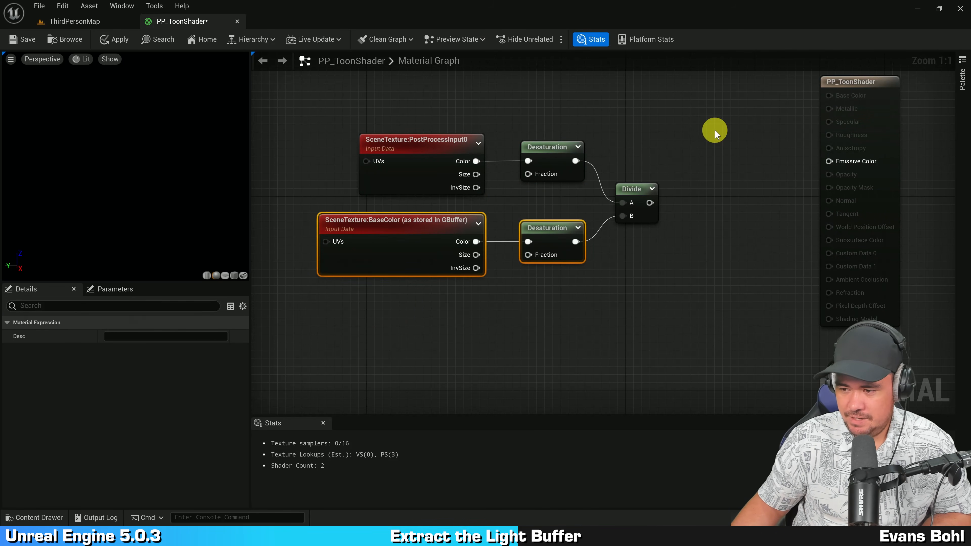
click(715, 130)
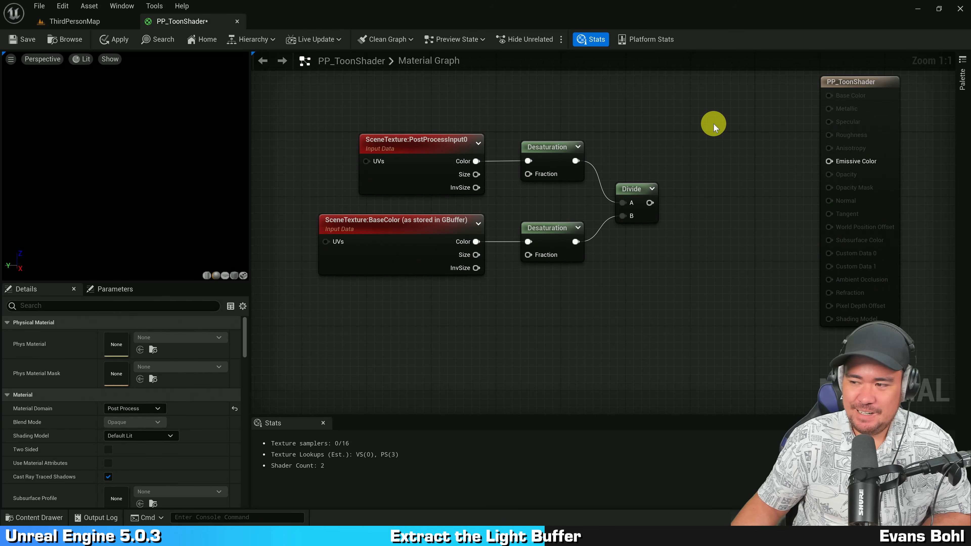
right_drag(713, 123, 623, 170)
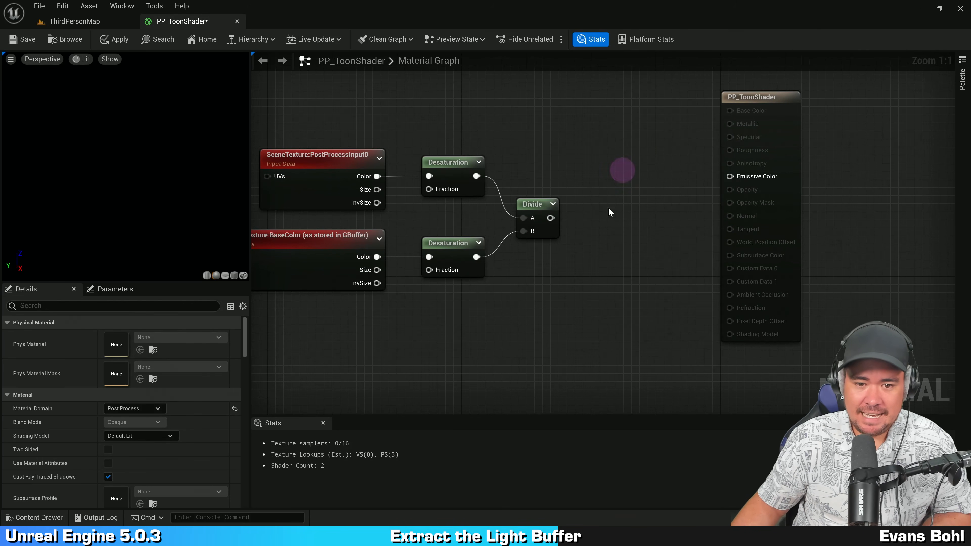
drag(551, 218, 597, 221)
text(sa)
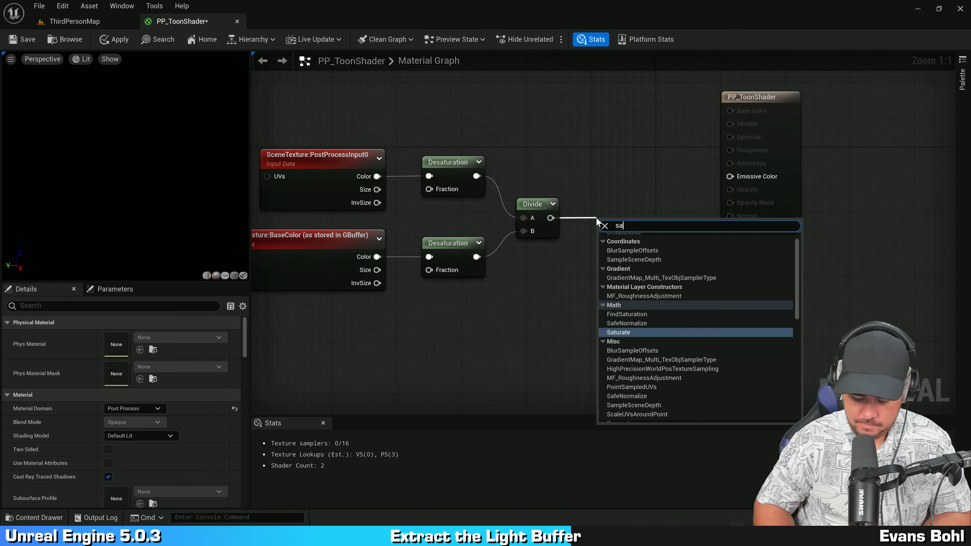
text(turate)
key(Return)
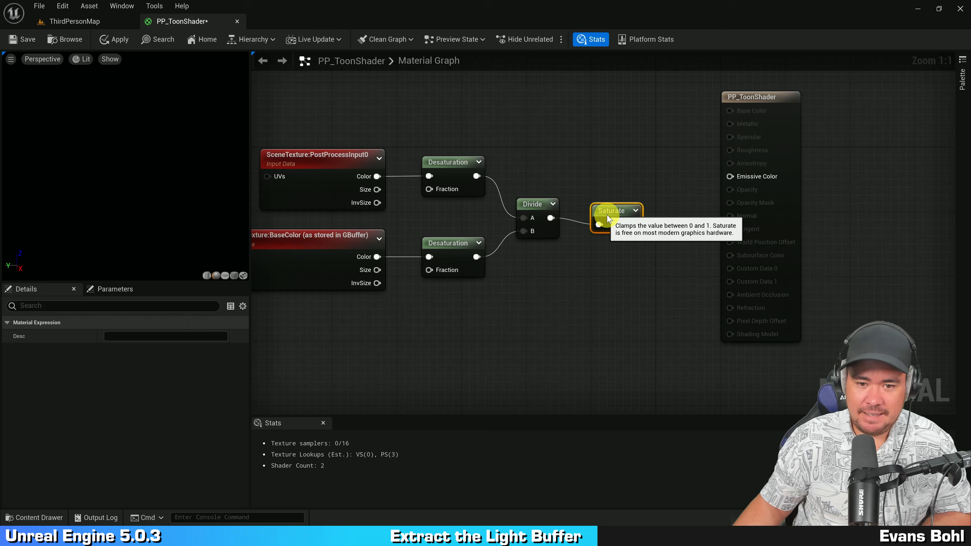
Step: Add a Component Mask node fed by the Saturate output
scroll(598, 222, down, 2)
right_drag(614, 160, 672, 145)
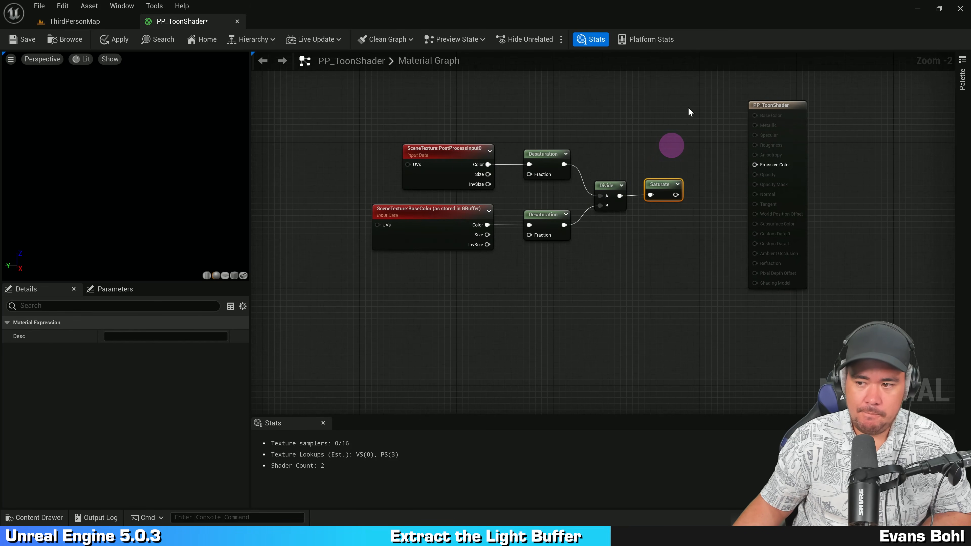
drag(689, 108, 408, 271)
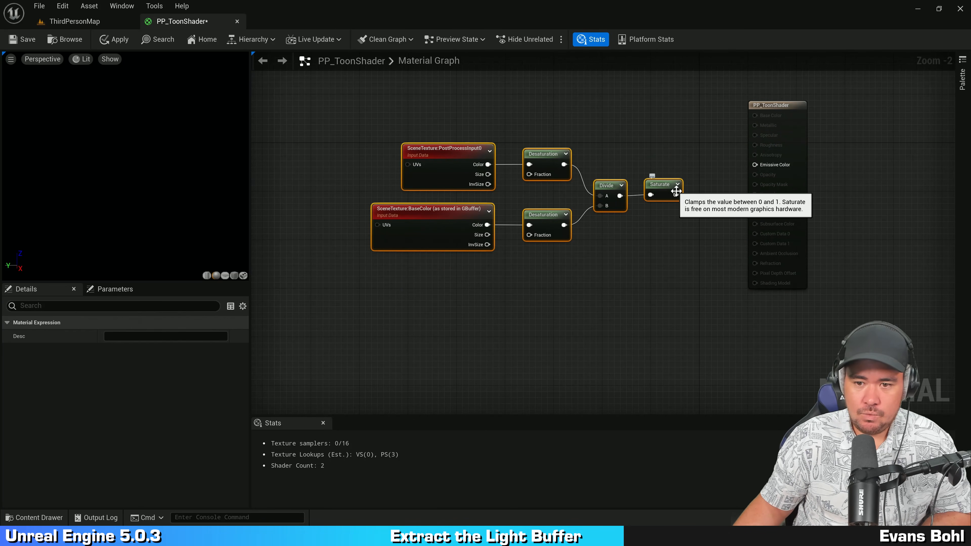
drag(652, 193, 665, 176)
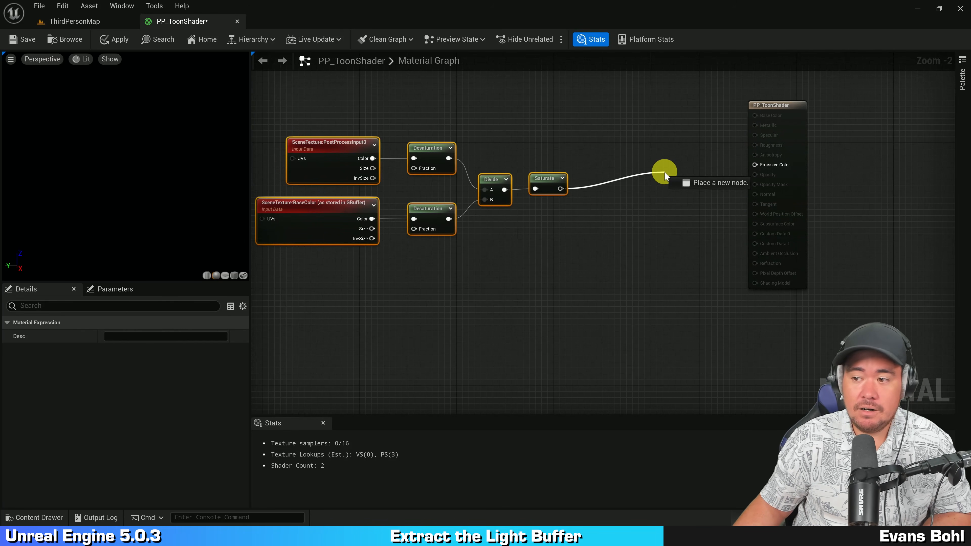
drag(665, 176, 599, 186)
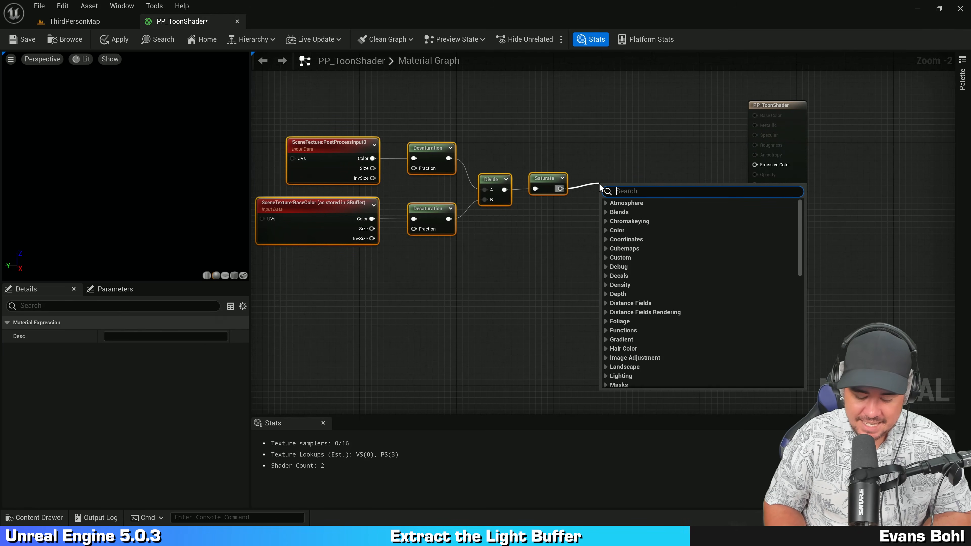
text(compon)
key(Return)
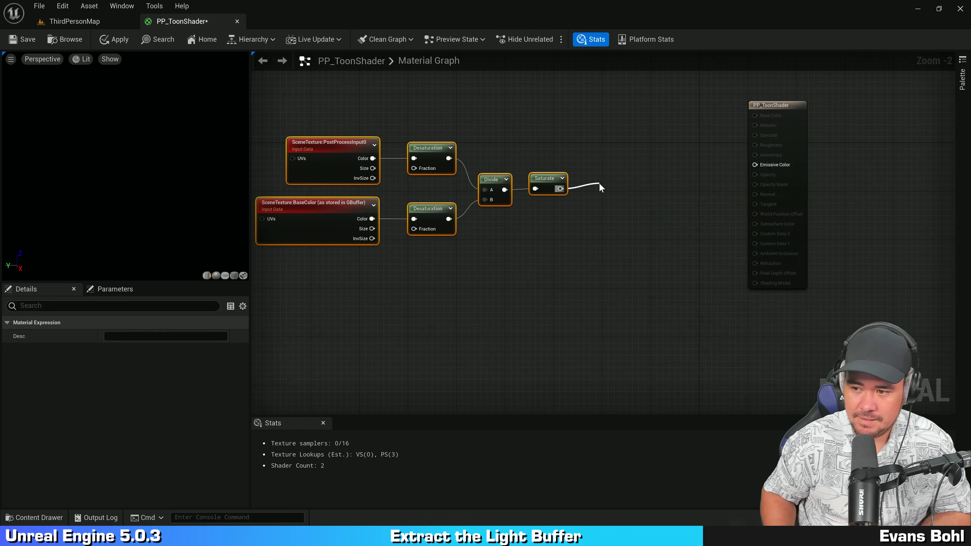
Step: Set the Component Mask to pass only the R channel by disabling G
drag(618, 189, 604, 180)
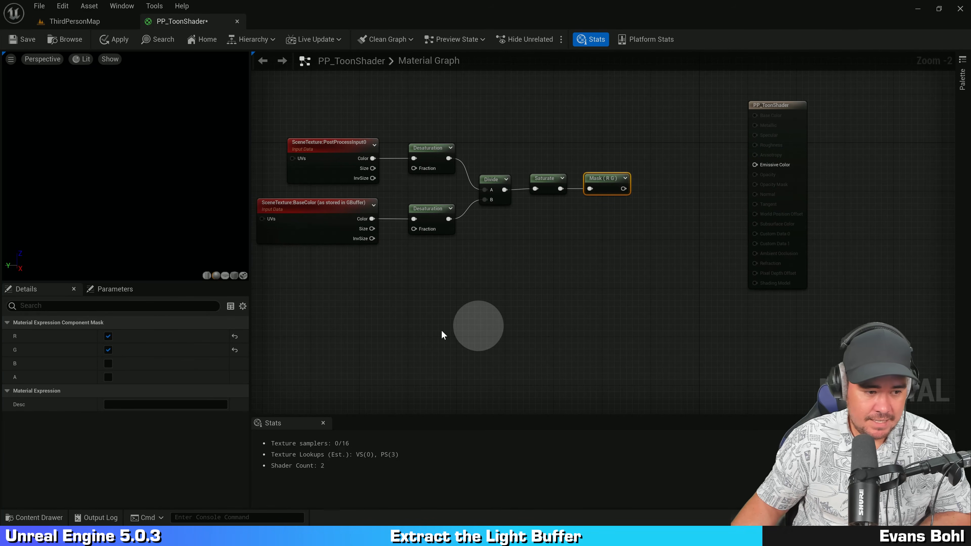
click(108, 349)
key(ctrl)
key(ctrl)
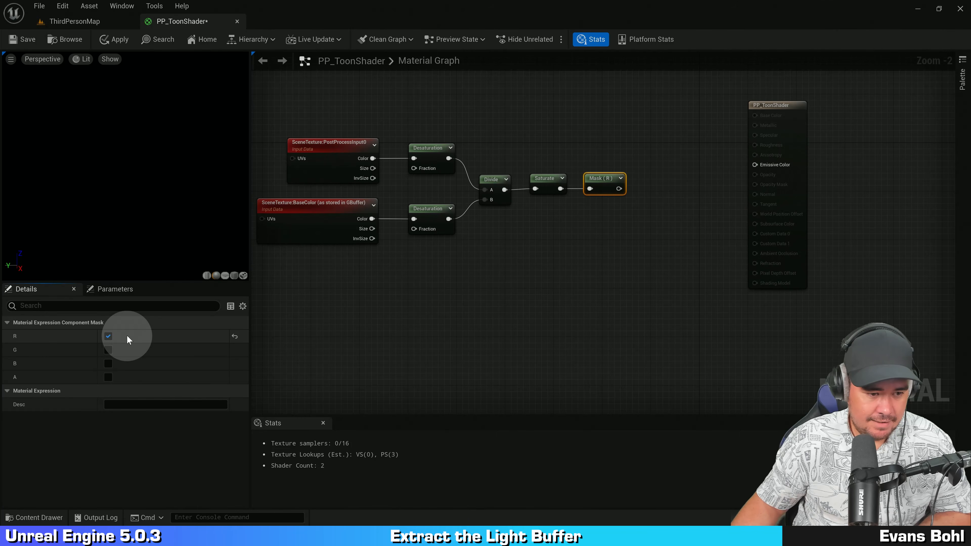
click(635, 310)
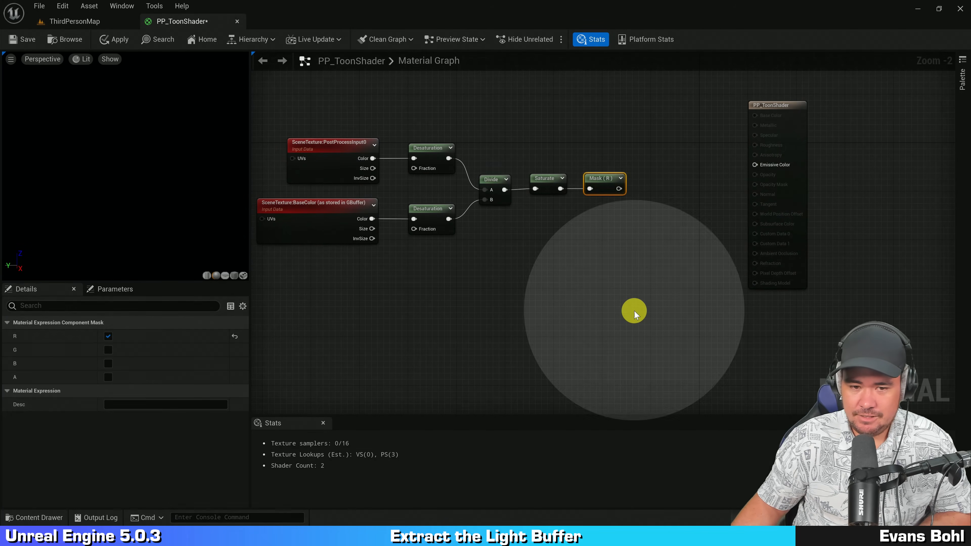
Step: Wrap all the light buffer nodes in a comment titled "Extract the light buffer"
right_drag(558, 275, 618, 293)
drag(295, 285, 704, 123)
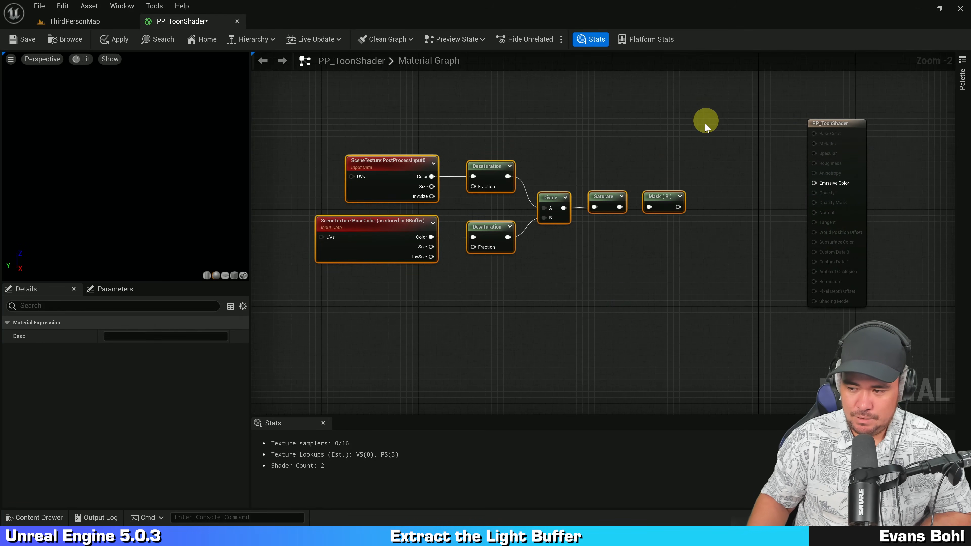
text(c)
text(Ex)
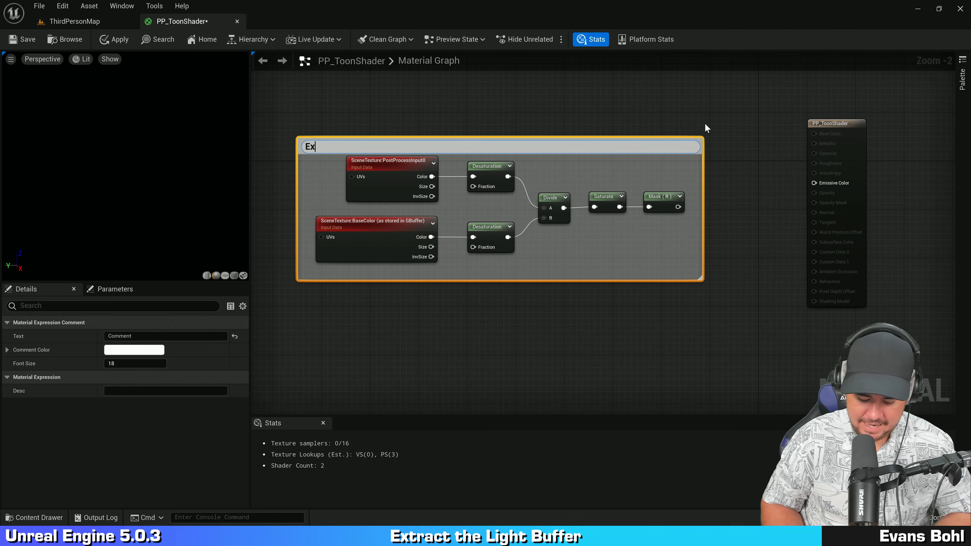
text(tract the light b)
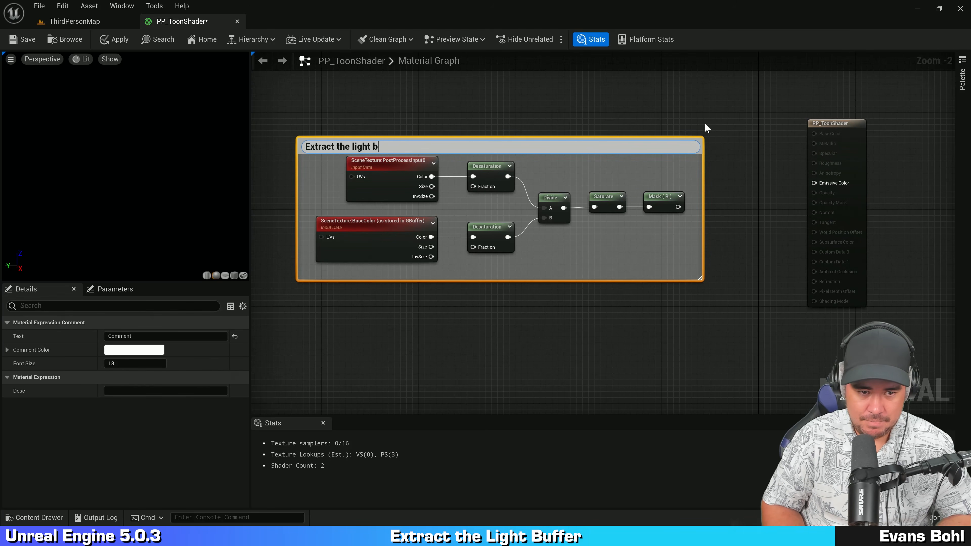
text(uffer)
key(Return)
click(724, 200)
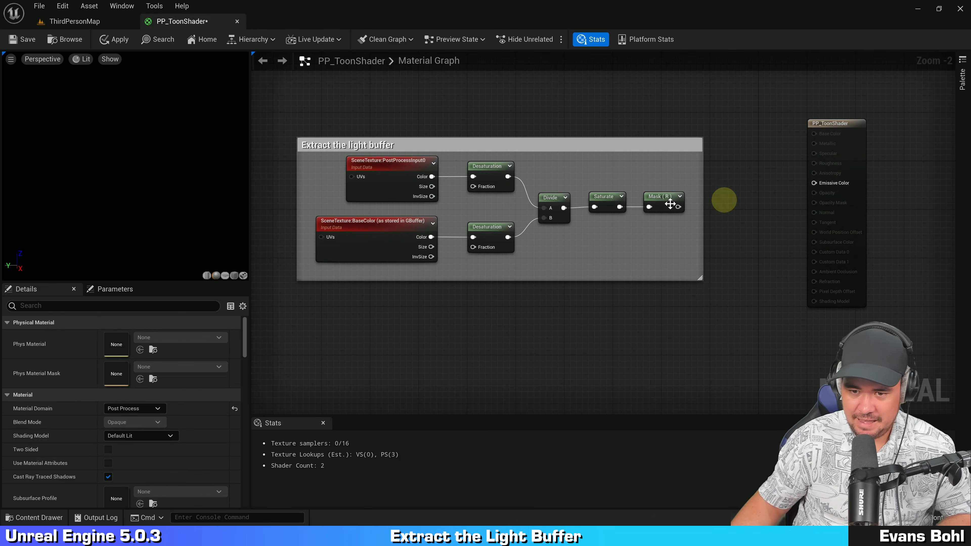
Step: Wire the Mask (R) output into Emissive Color and preview the resulting light buffer in the level viewport
drag(677, 207, 814, 183)
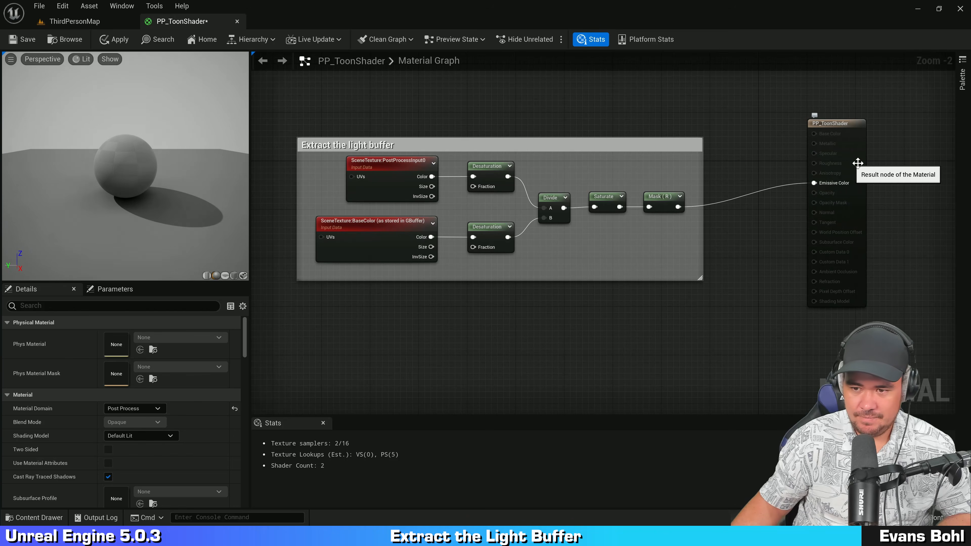
click(820, 188)
click(98, 22)
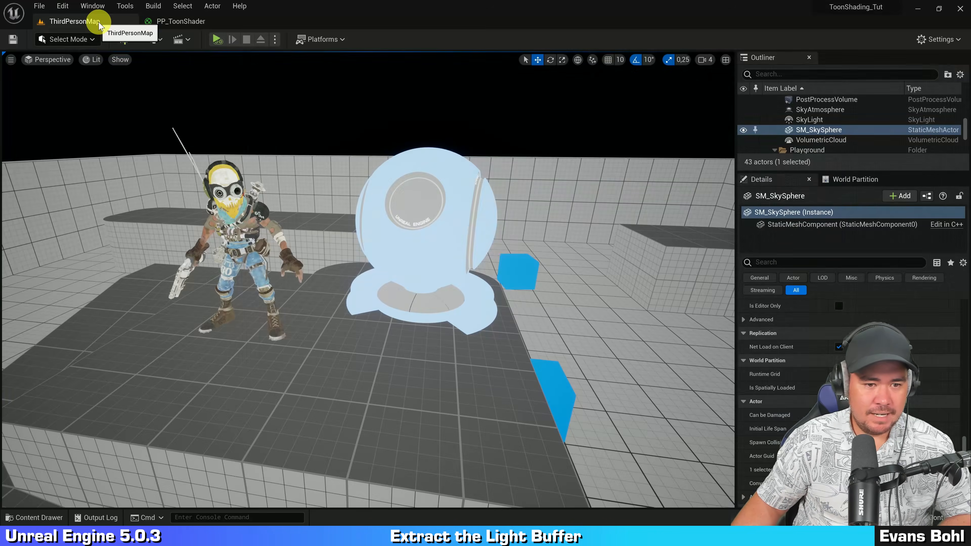
alt+drag(394, 152, 444, 163)
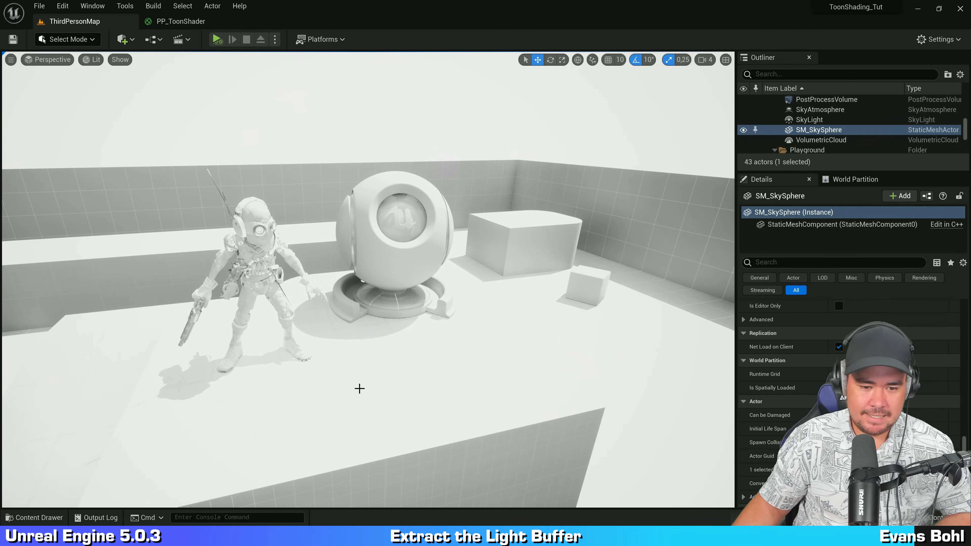
key(ctrl)
key(ctrl)
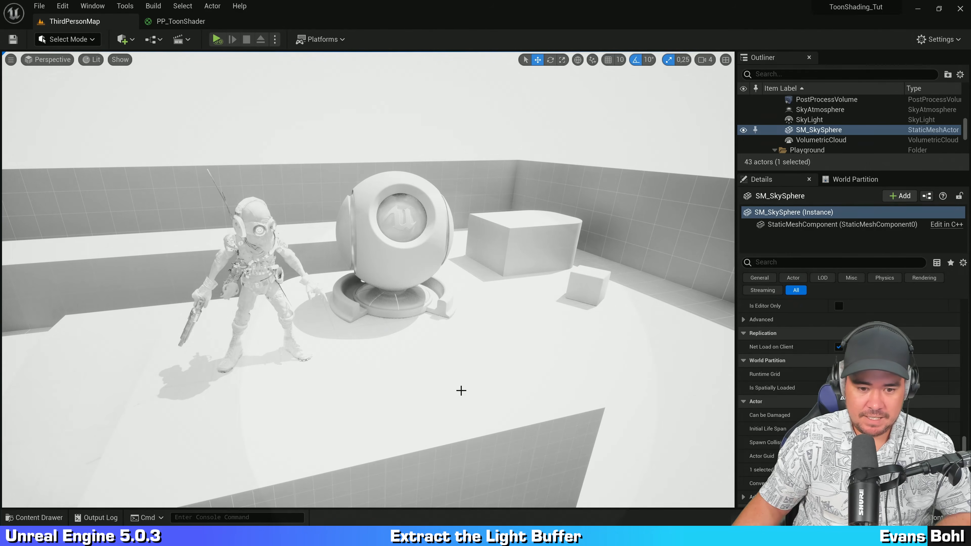
key(ctrl)
key(ctrl)
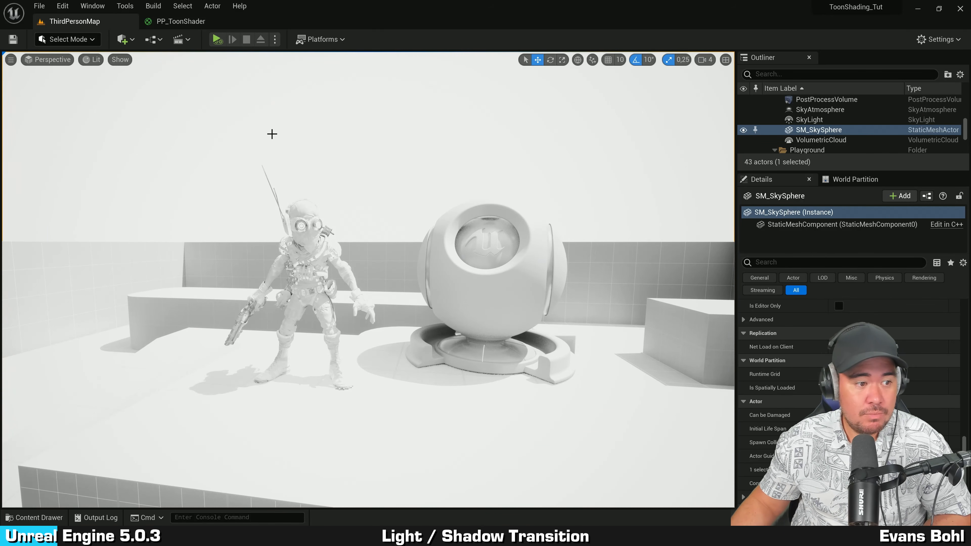
Step: Back in PP_ToonShader, move the result node right and add a Step node between the mask and the result
click(181, 21)
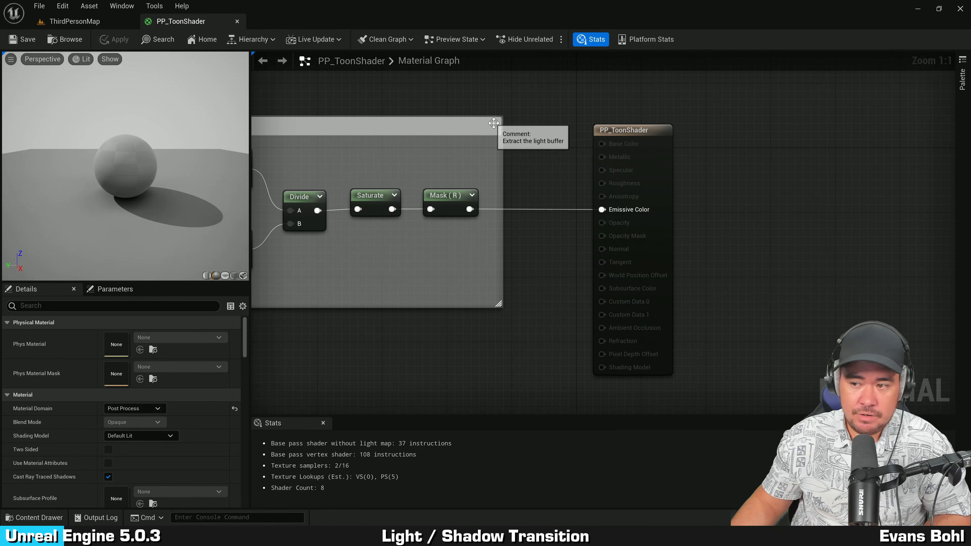
right_drag(773, 194, 603, 185)
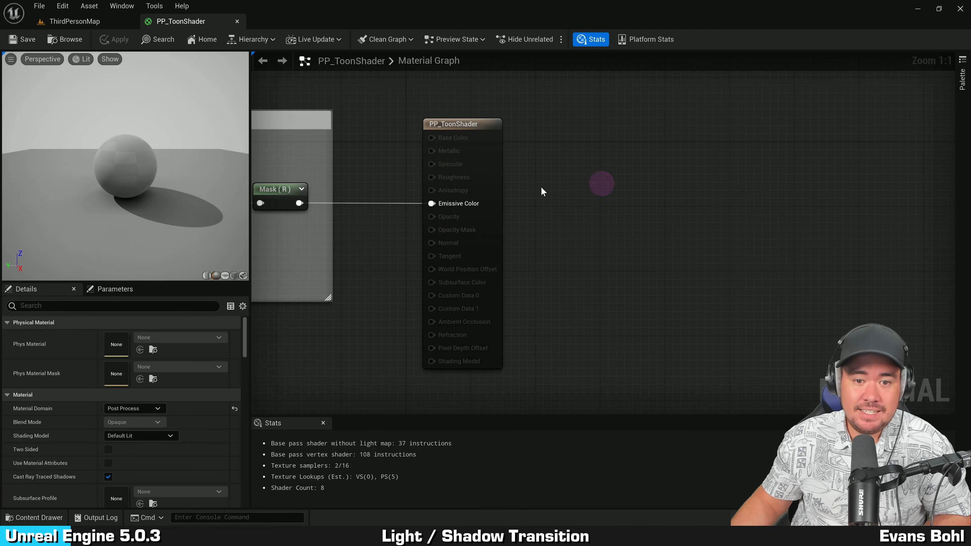
click(487, 175)
drag(489, 176, 816, 176)
mouse_move(627, 235)
right_down()
mouse_move(696, 243)
mouse_move(643, 235)
right_up()
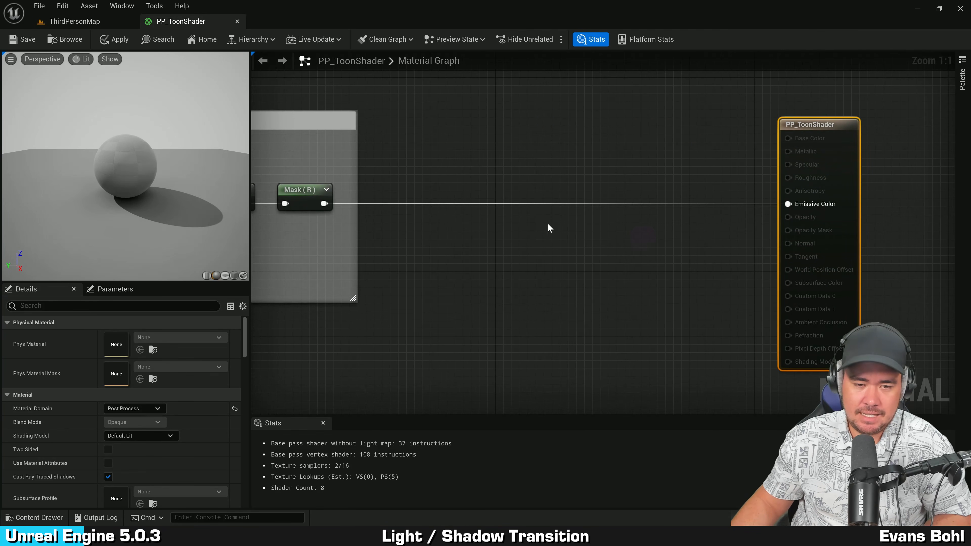
right_click(564, 170)
text(step)
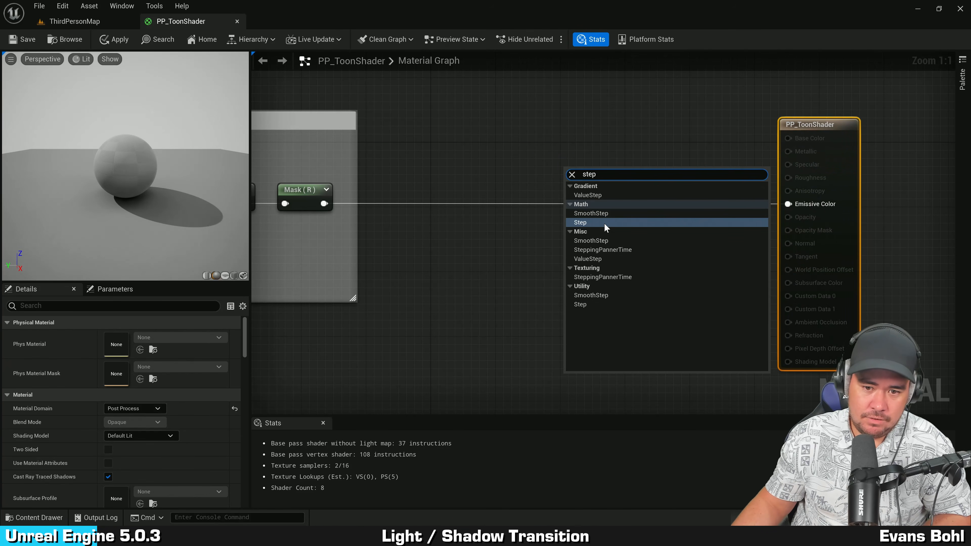
click(582, 222)
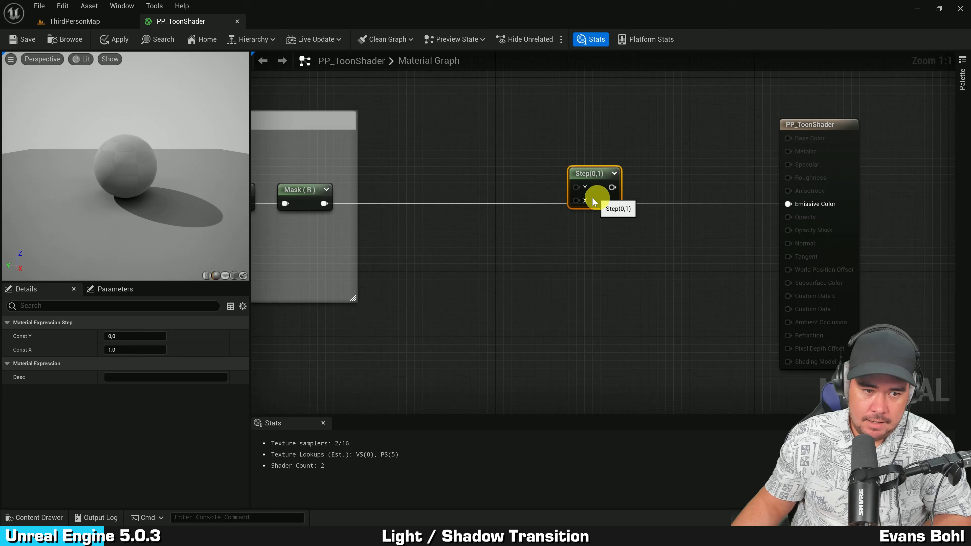
Step: Wire the Mask (R) output into the Step node and the Step output into Emissive Color
drag(592, 197, 573, 197)
right_drag(471, 232, 514, 229)
drag(368, 201, 833, 201)
drag(638, 195, 663, 217)
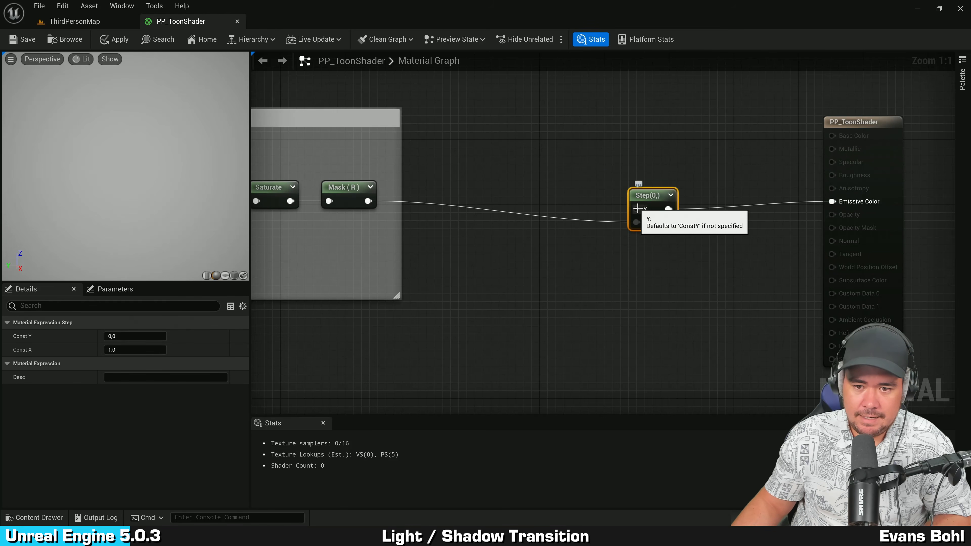
Step: Promote the Step node's Y input to a parameter named "Light Shadow Threshold" and move it above the Step node
right_click(638, 208)
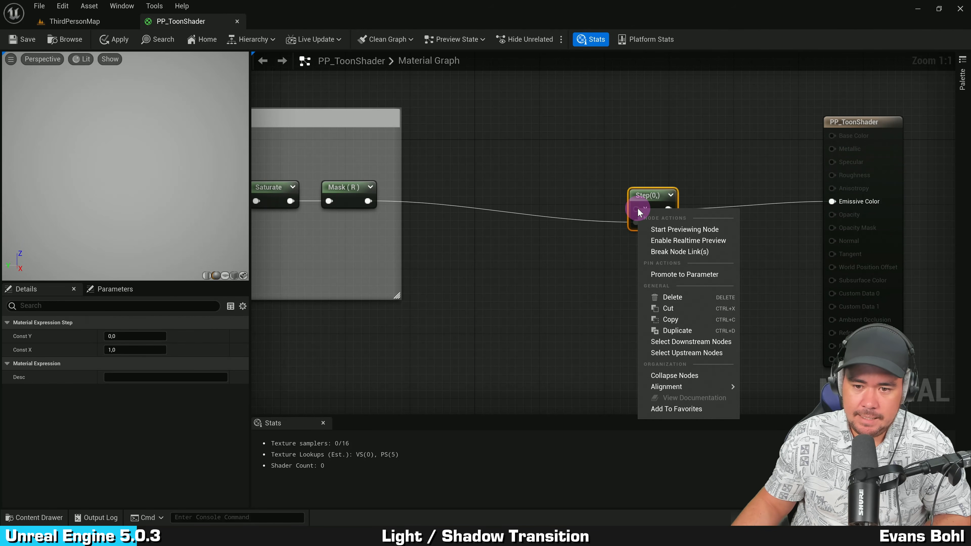
click(684, 275)
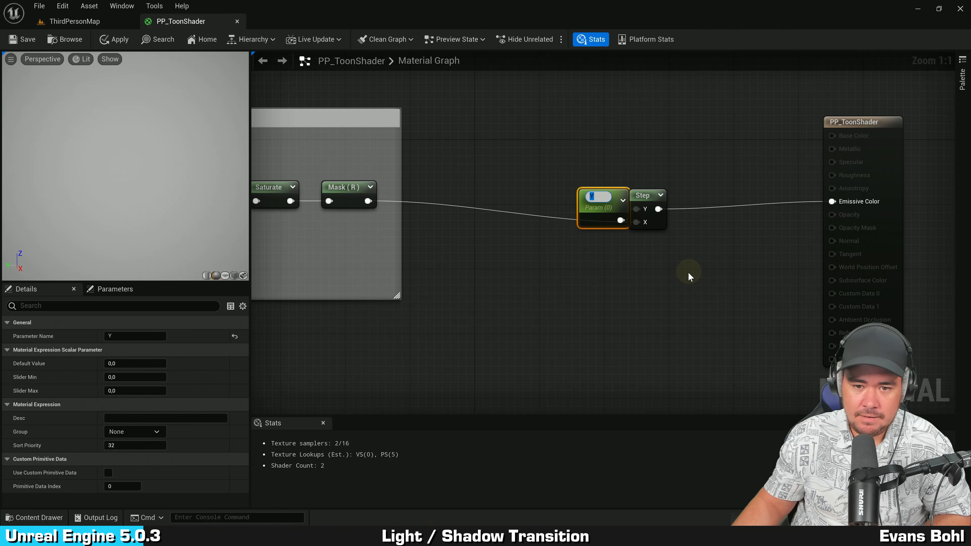
text(Lig)
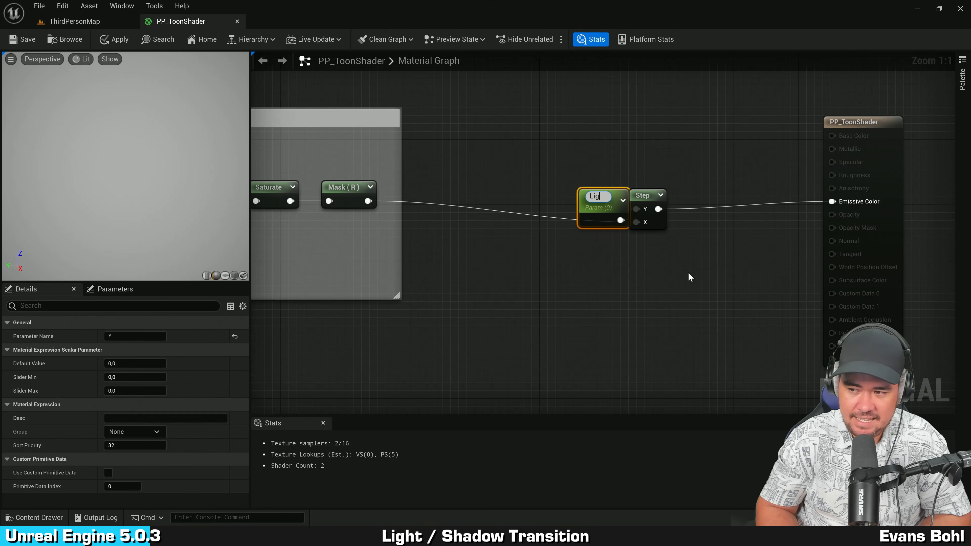
text(ht Shadow Threshold)
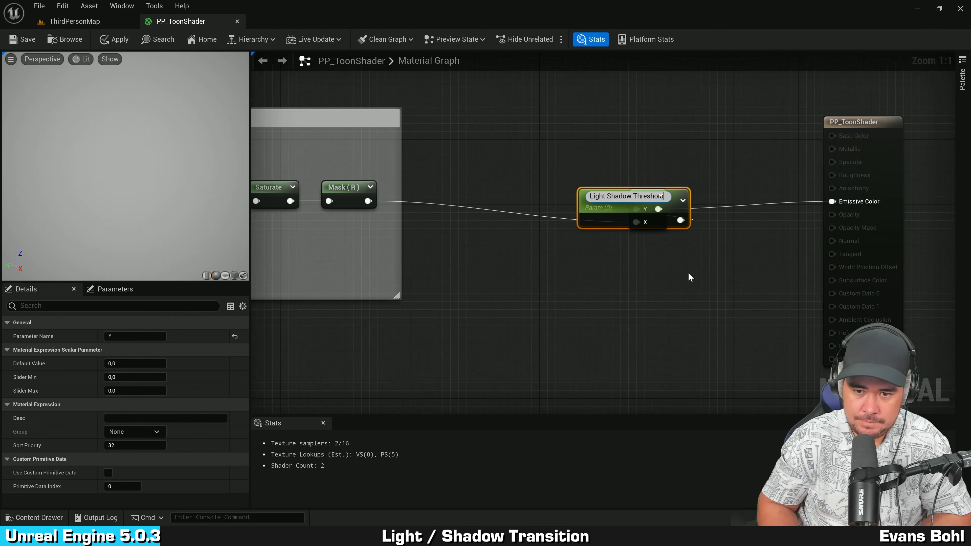
key(Return)
click(688, 275)
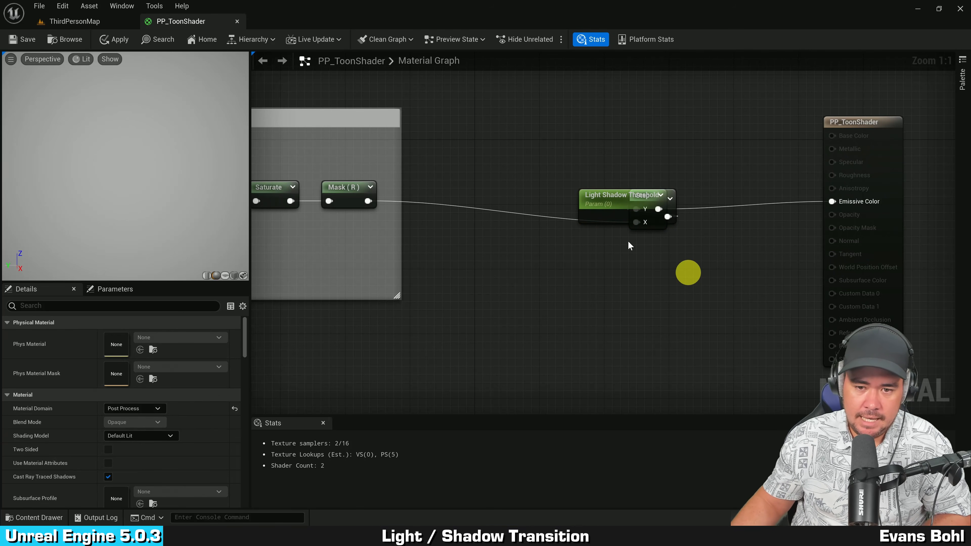
drag(601, 201, 538, 170)
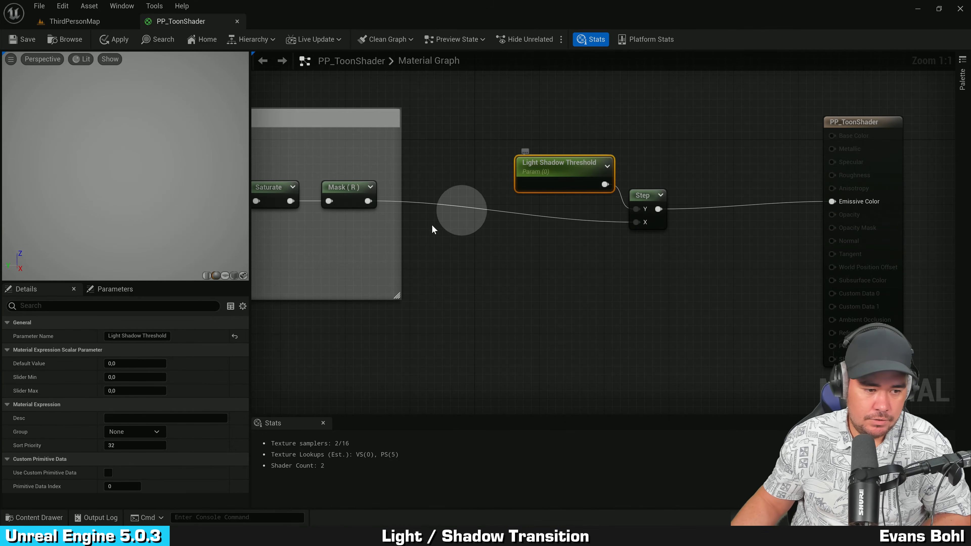
Step: Set the Light Shadow Threshold default value to 0,5
click(136, 364)
text(0,5)
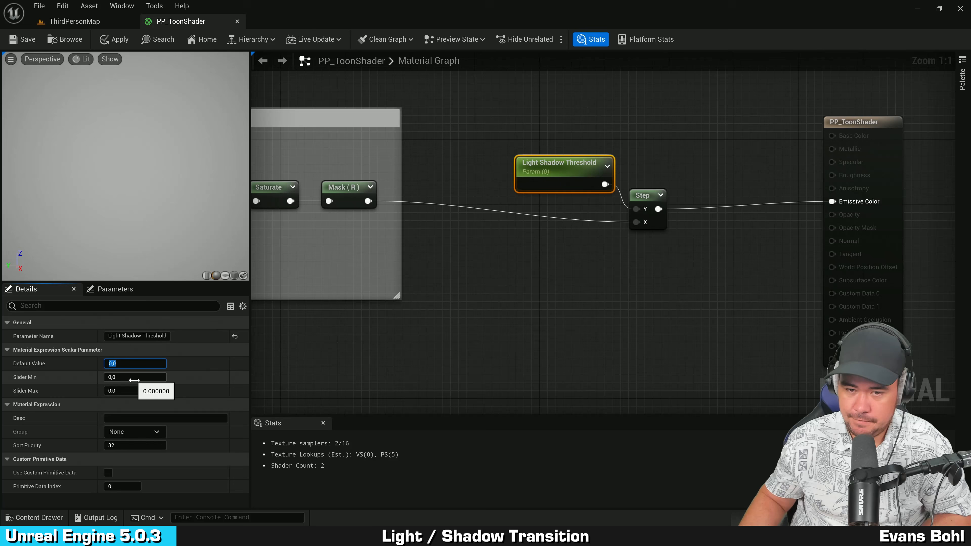
key(Return)
Step: Reposition the Step node upward and the result node closer to tidy the graph
click(512, 265)
right_drag(512, 265, 596, 265)
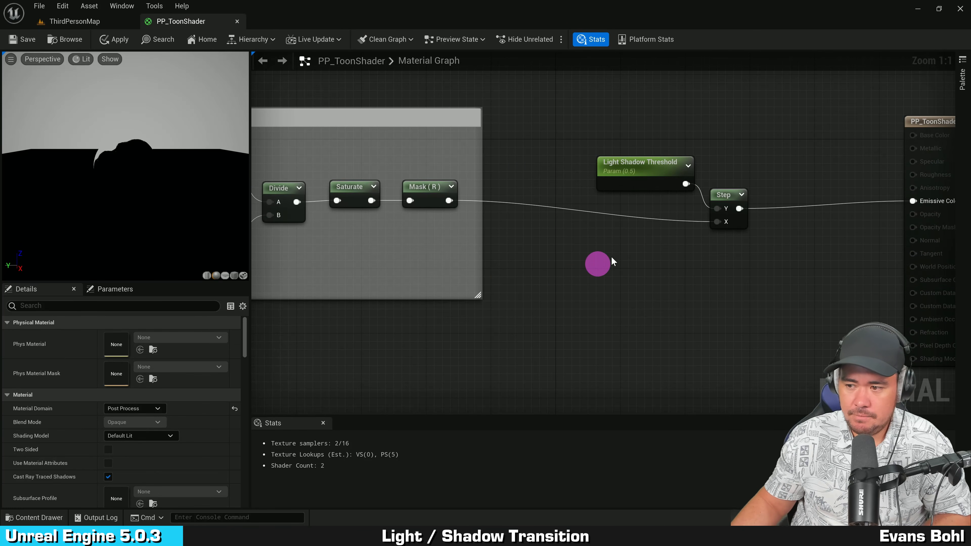
right_drag(722, 256, 623, 262)
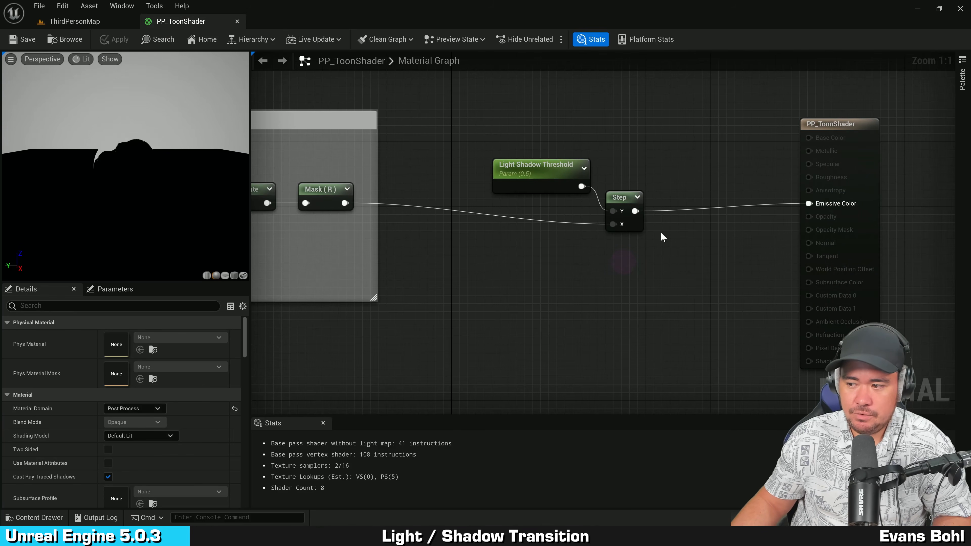
drag(642, 220, 643, 203)
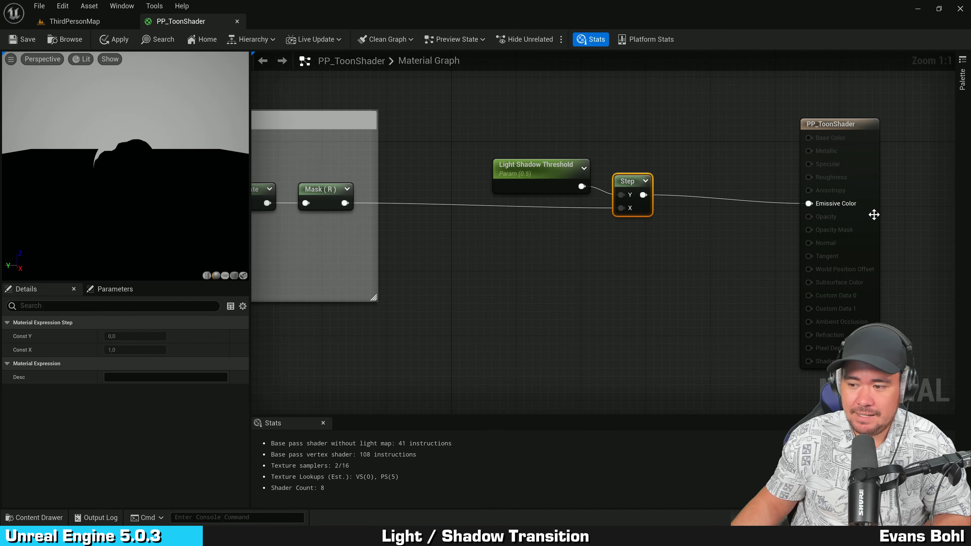
drag(874, 212, 749, 215)
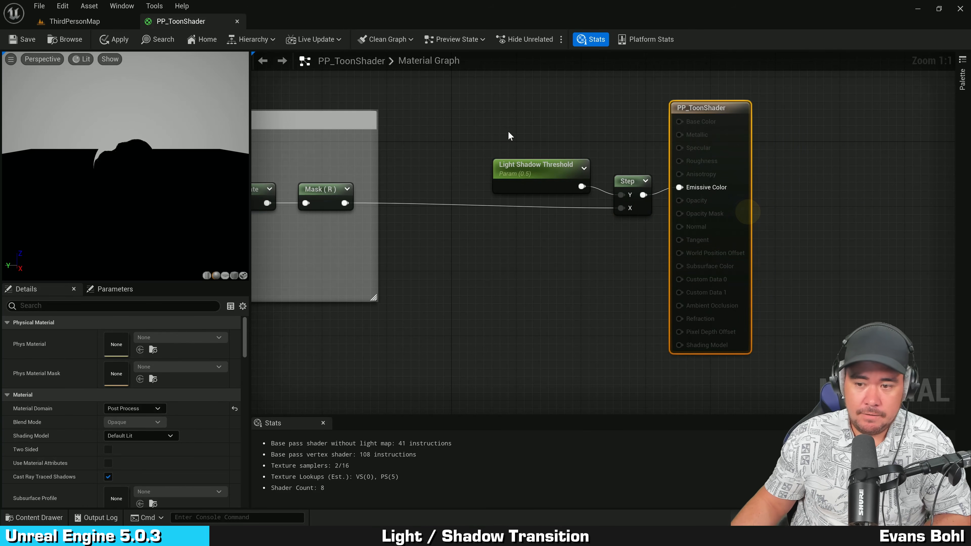
click(531, 180)
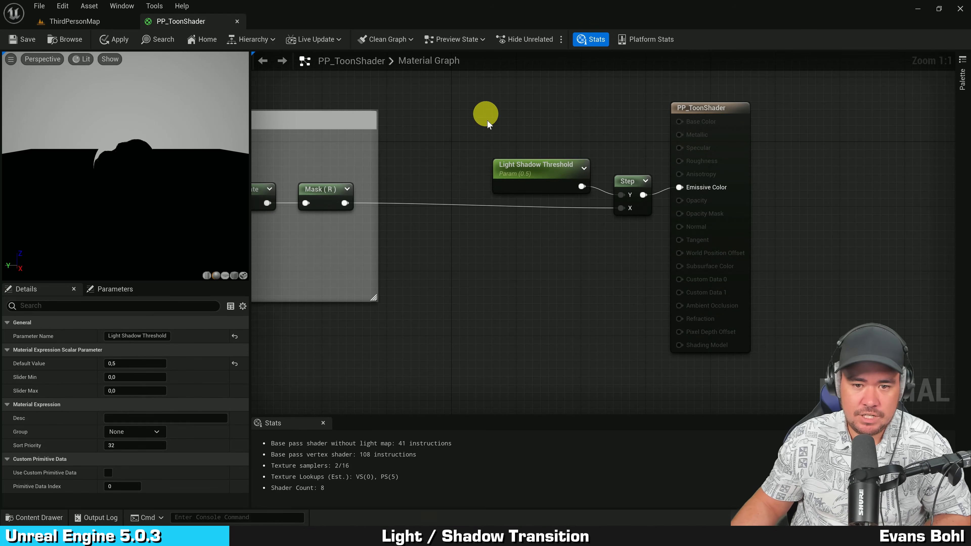
right_drag(576, 244, 508, 246)
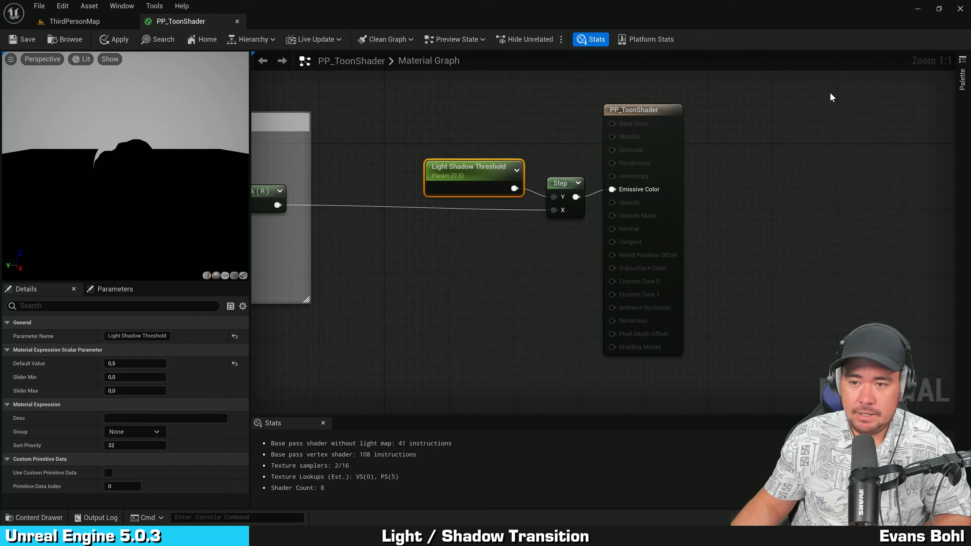
click(754, 93)
Step: Switch to the level and orbit the viewport to inspect the hard light/shadow result, then return to PP_ToonShader
click(74, 21)
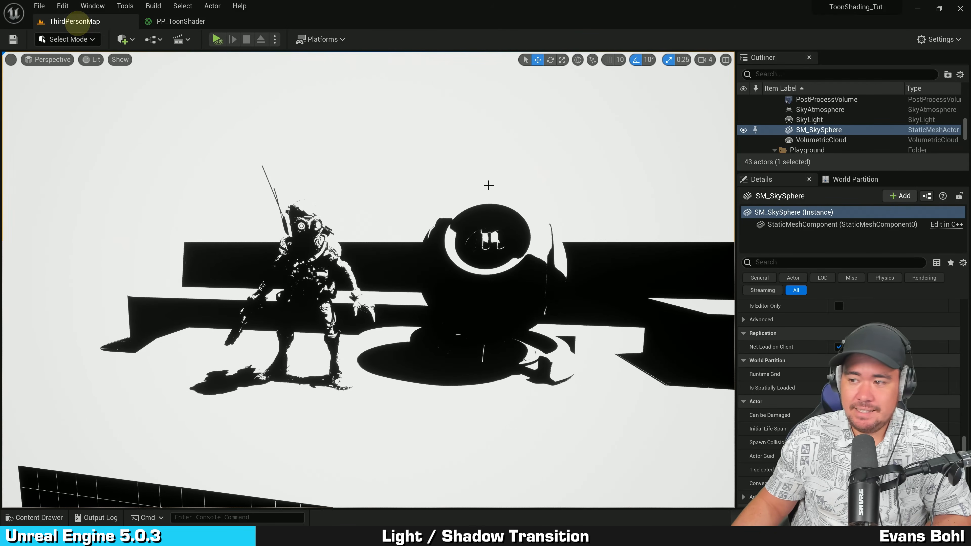
right_drag(488, 185, 387, 193)
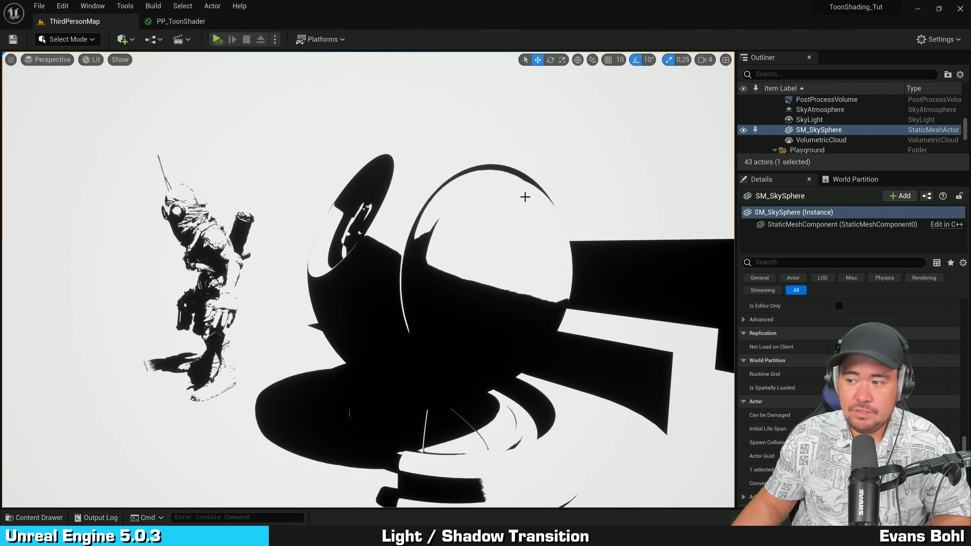
right_drag(487, 195, 559, 195)
click(184, 21)
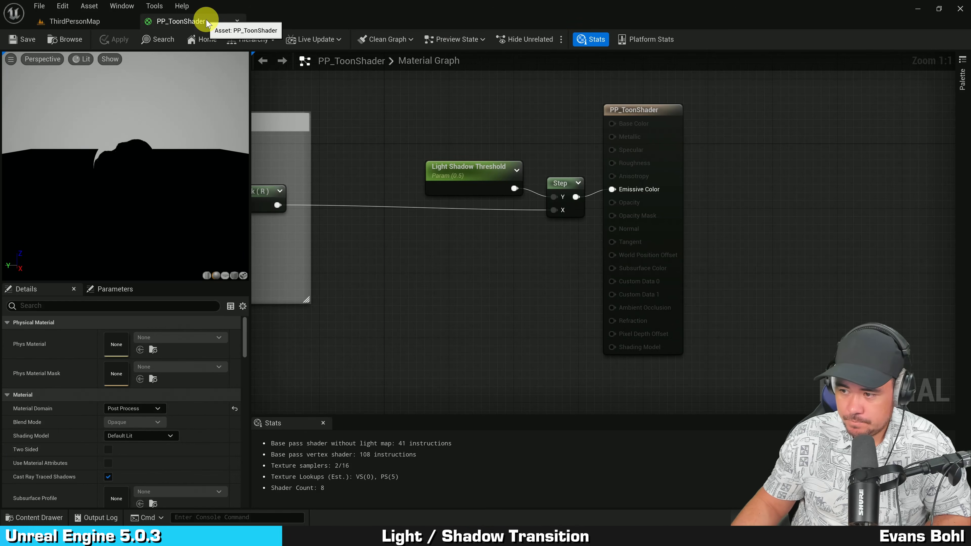
Step: Move the Light Shadow Threshold node up-left and the result node further right
drag(458, 177, 392, 153)
drag(680, 177, 751, 190)
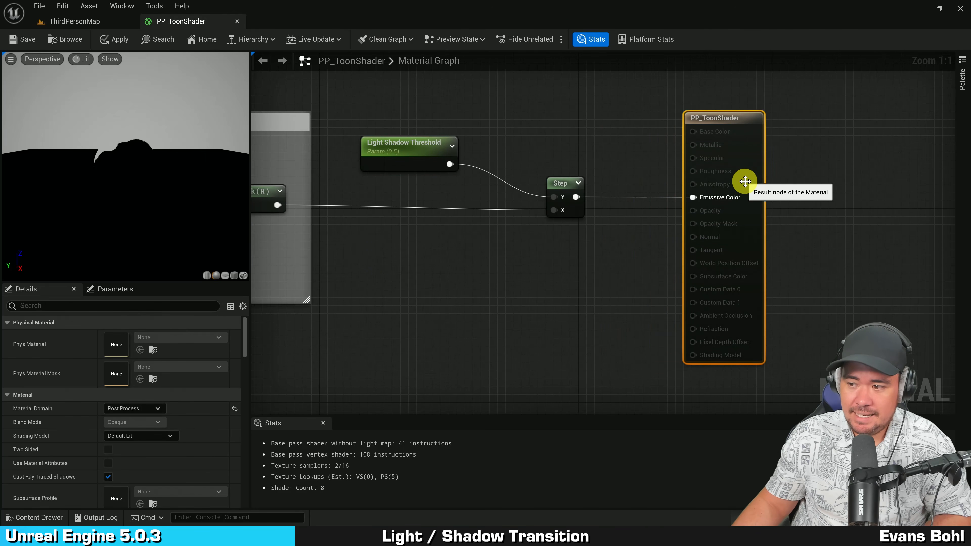
mouse_move(560, 244)
right_down()
mouse_move(586, 242)
mouse_move(556, 249)
right_up()
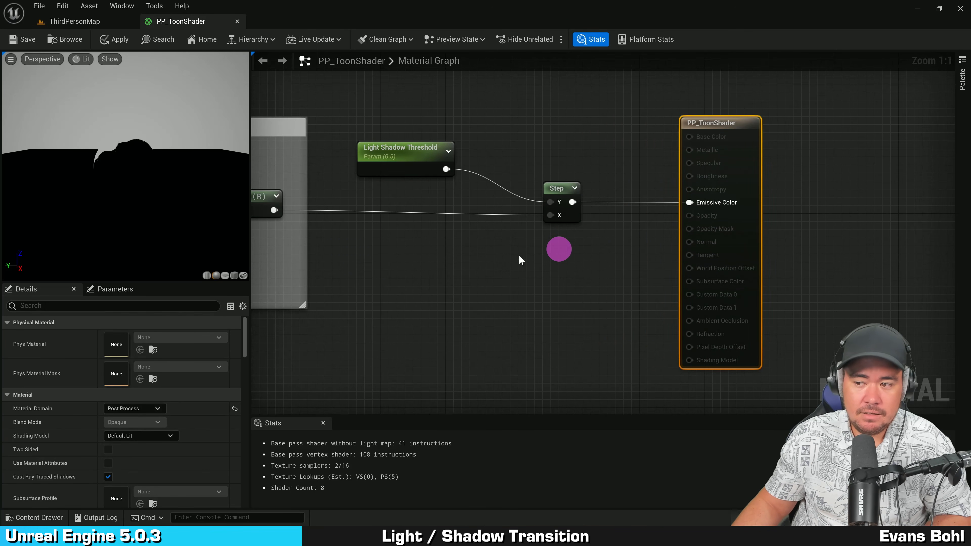
right_drag(412, 232, 467, 235)
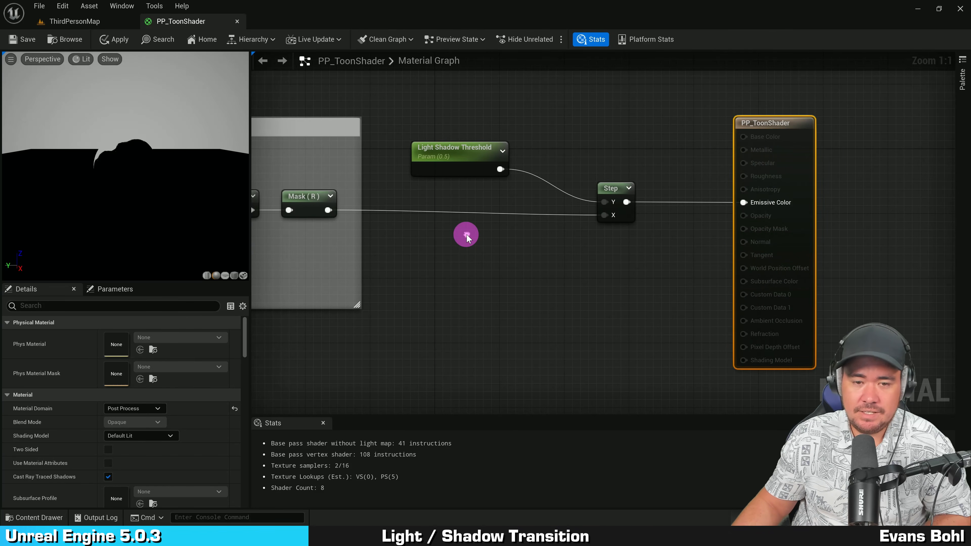
Step: Duplicate the threshold parameter and rename the copy "Light Shadow Transition Size"
drag(433, 196, 495, 115)
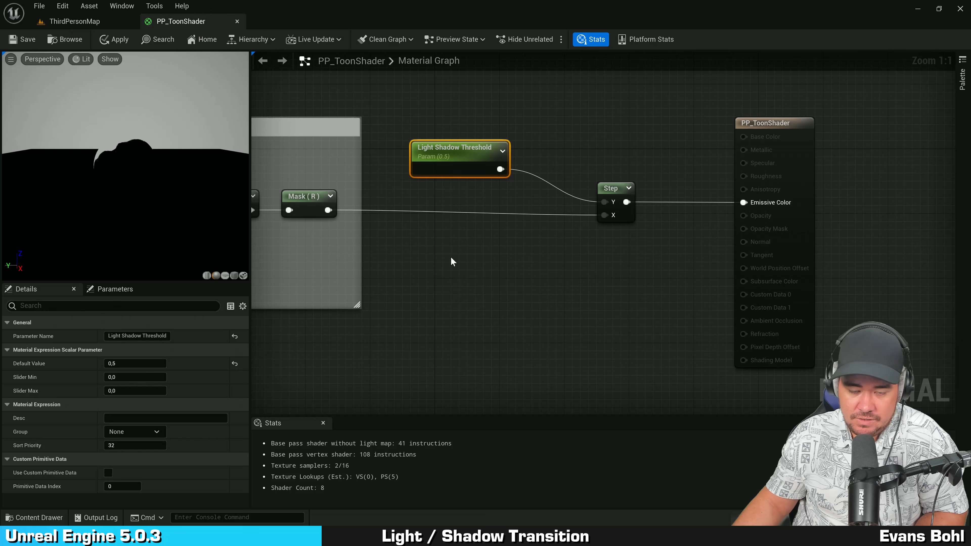
key(ctrl+d)
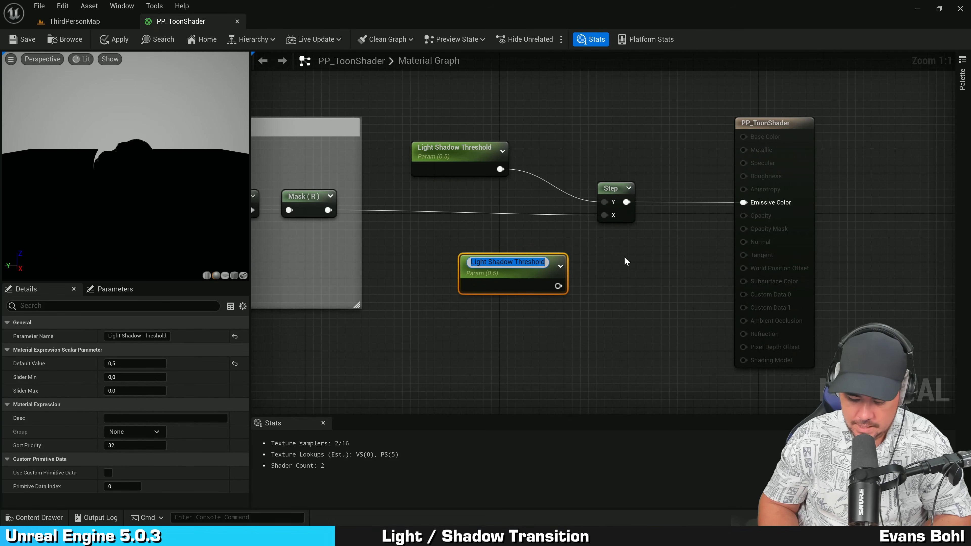
text(Light S)
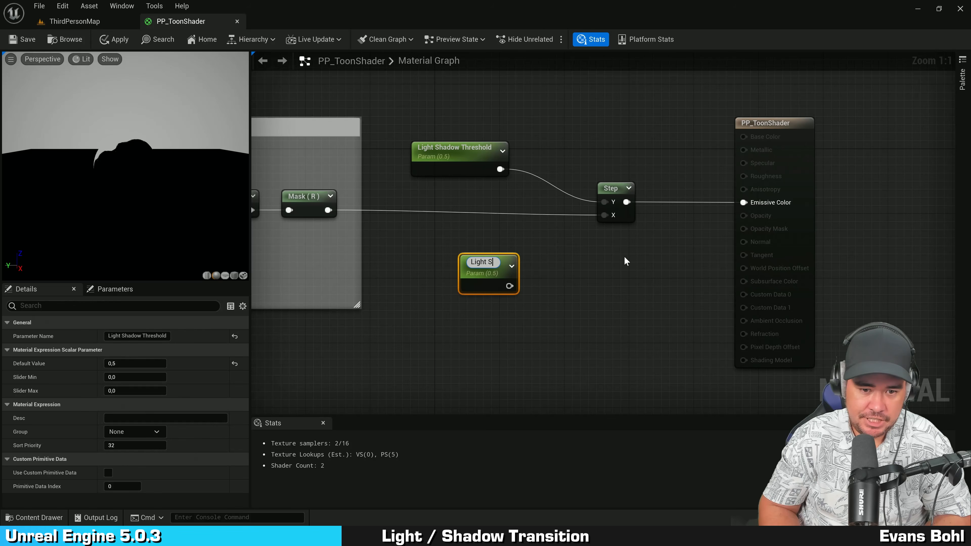
text(hadow Transitio)
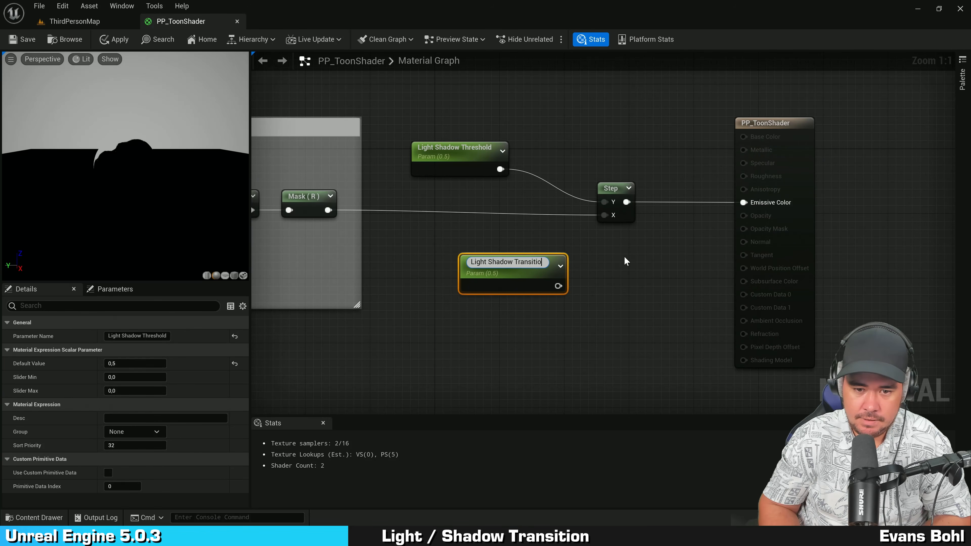
text(n Size)
key(Return)
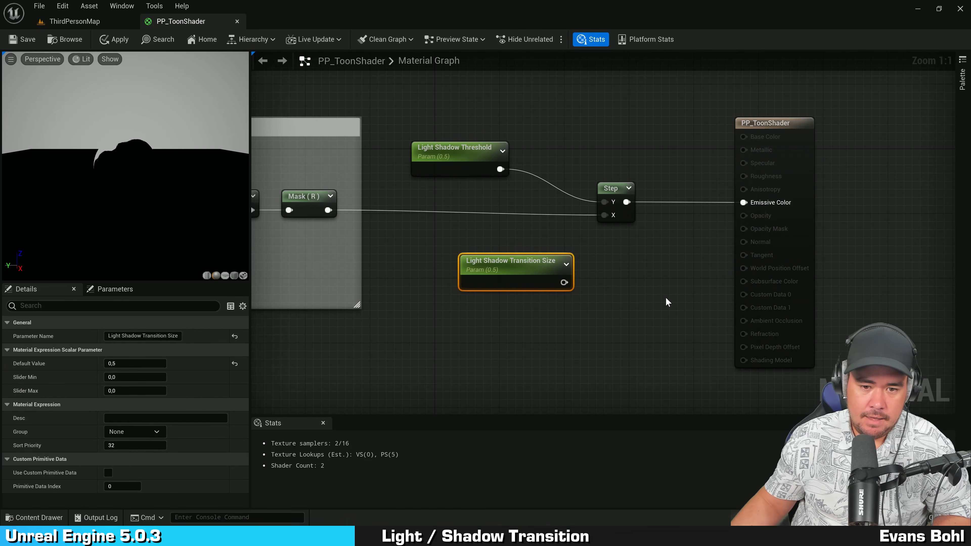
Step: Set the Light Shadow Transition Size default value to 0,2 and place it below the threshold node
drag(504, 270, 488, 254)
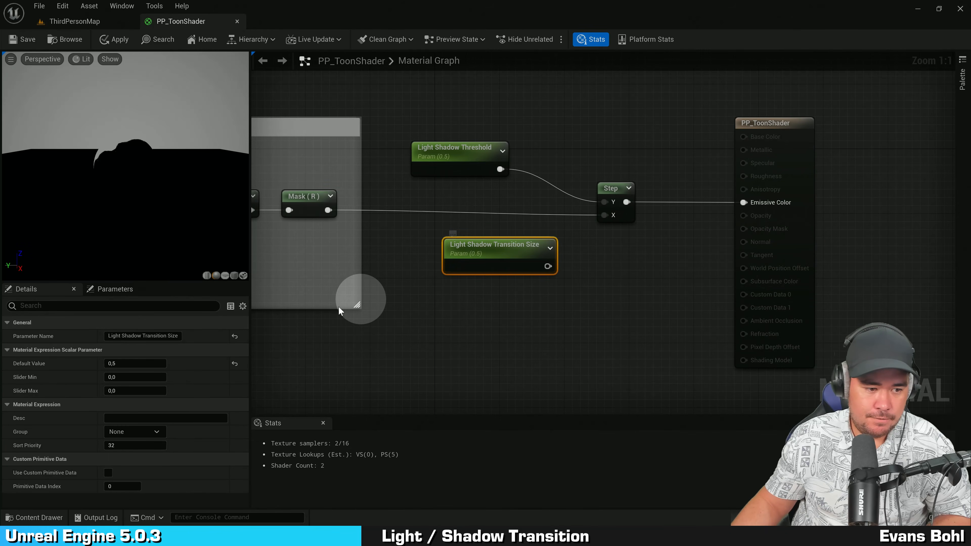
click(130, 364)
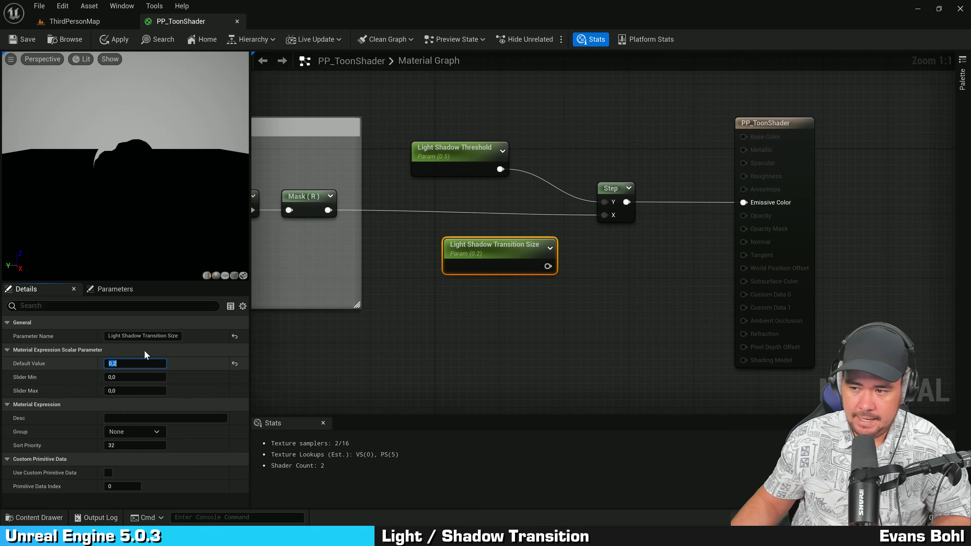
click(439, 323)
drag(506, 245, 474, 242)
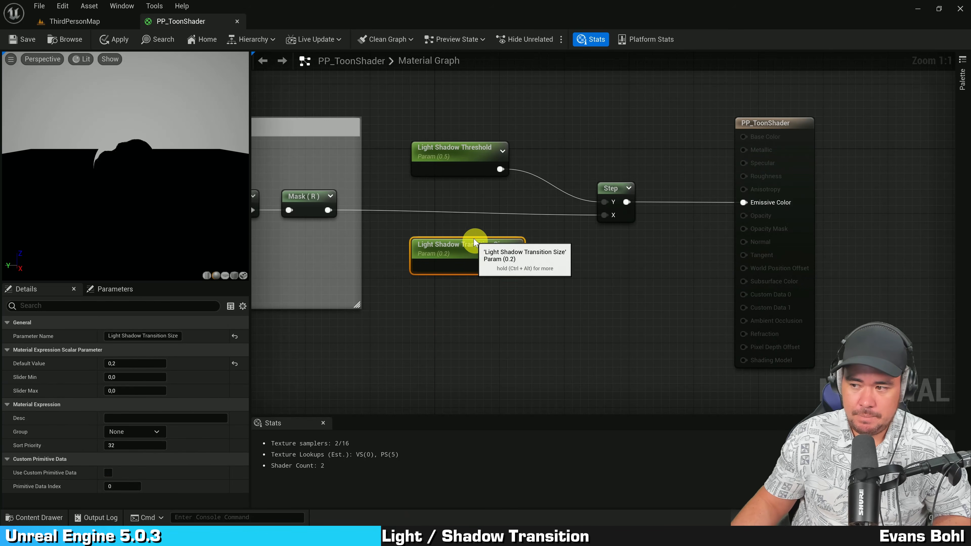
Step: Add a SmoothStep node from the Math category next to the Step node
right_drag(597, 234, 614, 245)
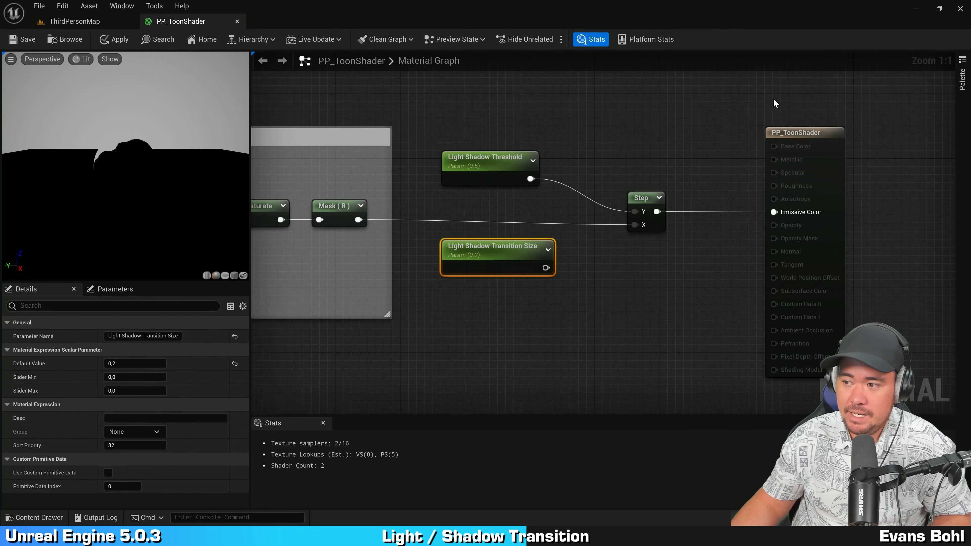
click(627, 136)
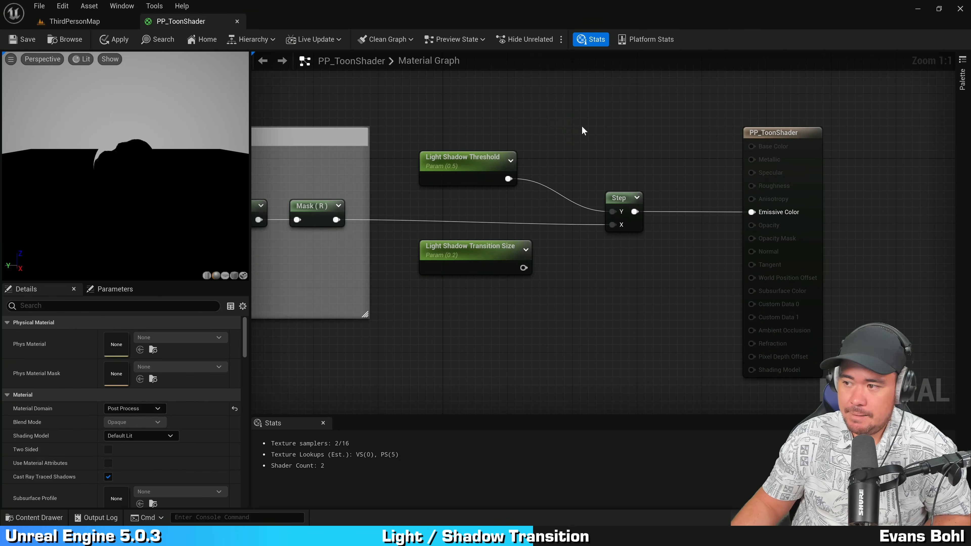
right_drag(581, 128, 553, 134)
drag(572, 141, 630, 302)
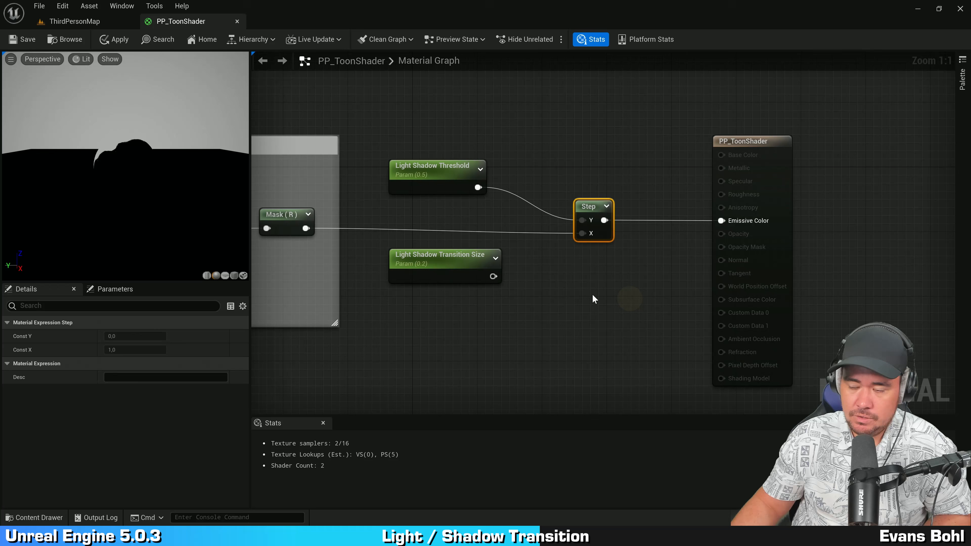
right_click(569, 271)
text(smooth)
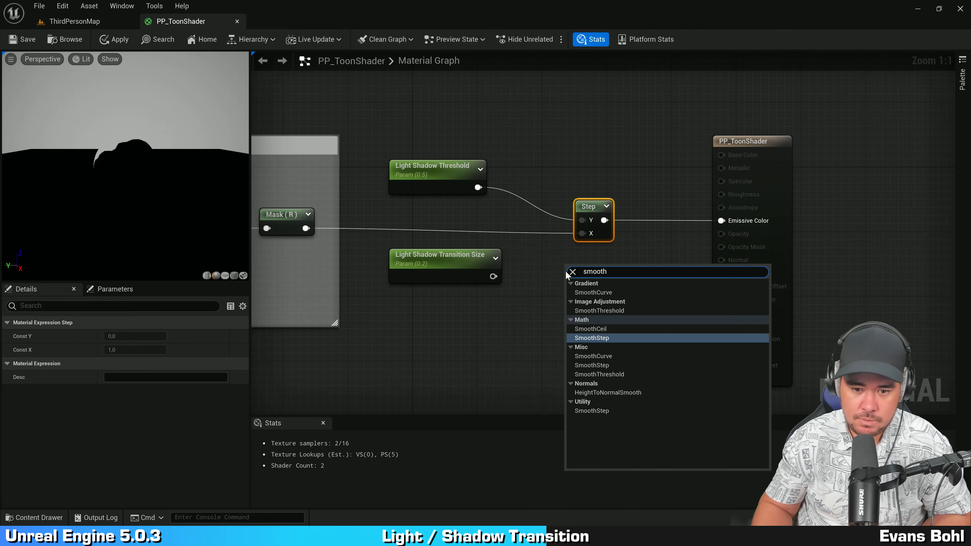
click(623, 338)
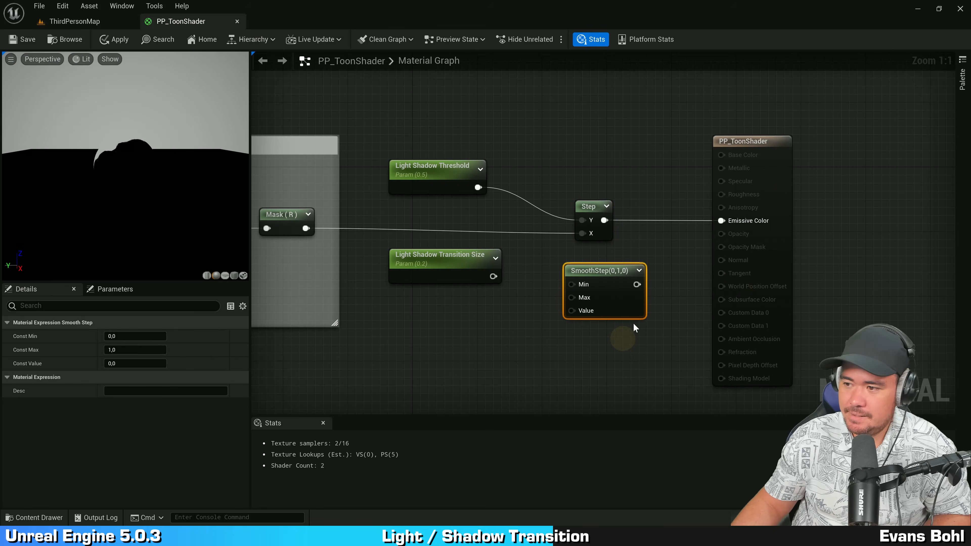
Step: Move the SmoothStep node above the Step node and shift the result node right
right_drag(634, 323, 596, 319)
drag(730, 226, 770, 228)
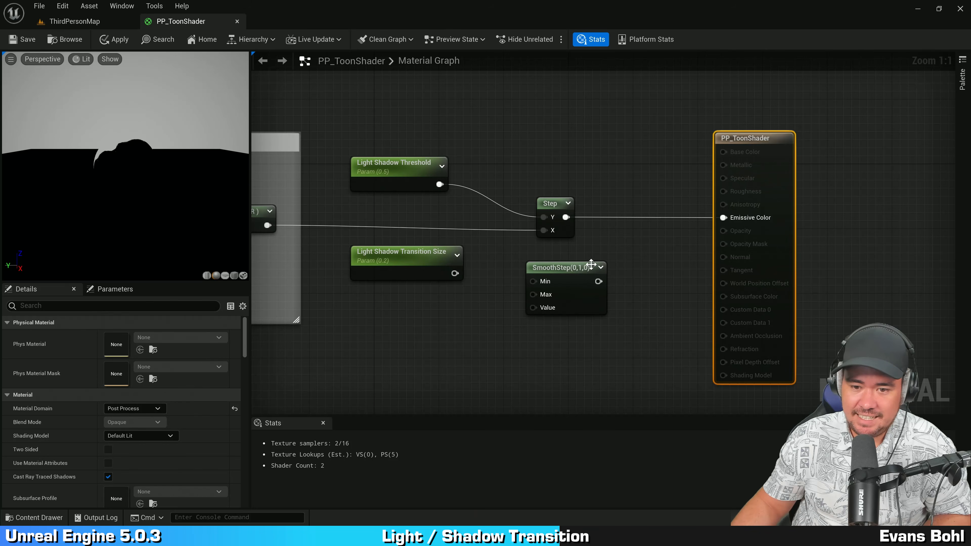
drag(551, 266, 582, 108)
right_drag(537, 209, 510, 224)
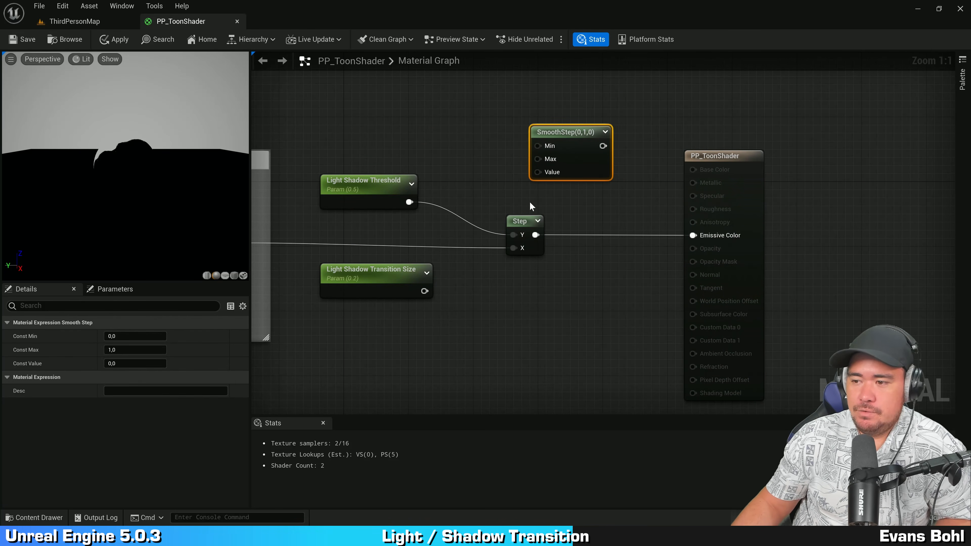
click(557, 176)
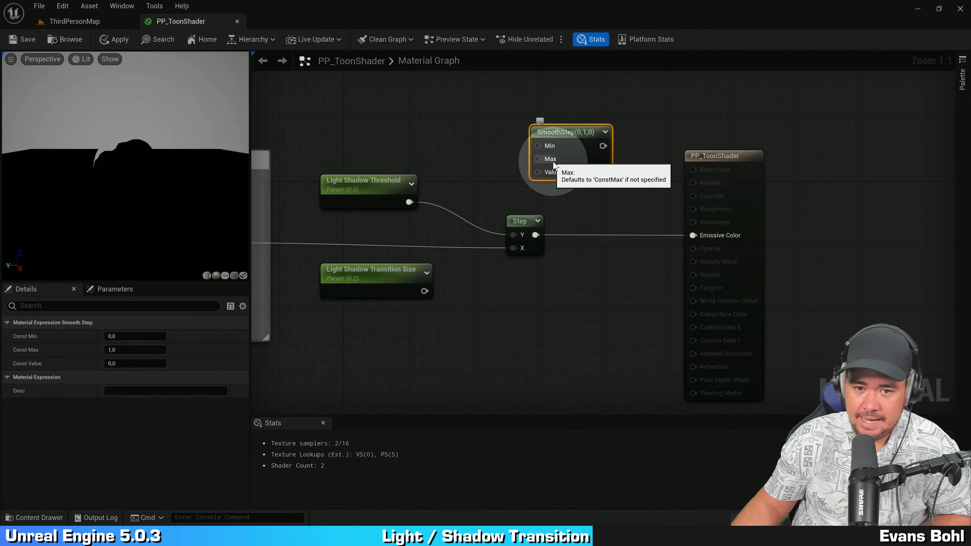
Step: Nudge the SmoothStep node upward and move the PP_ToonShader result node farther right to open space
mouse_move(573, 164)
mouse_down()
mouse_move(582, 169)
mouse_move(582, 152)
mouse_up()
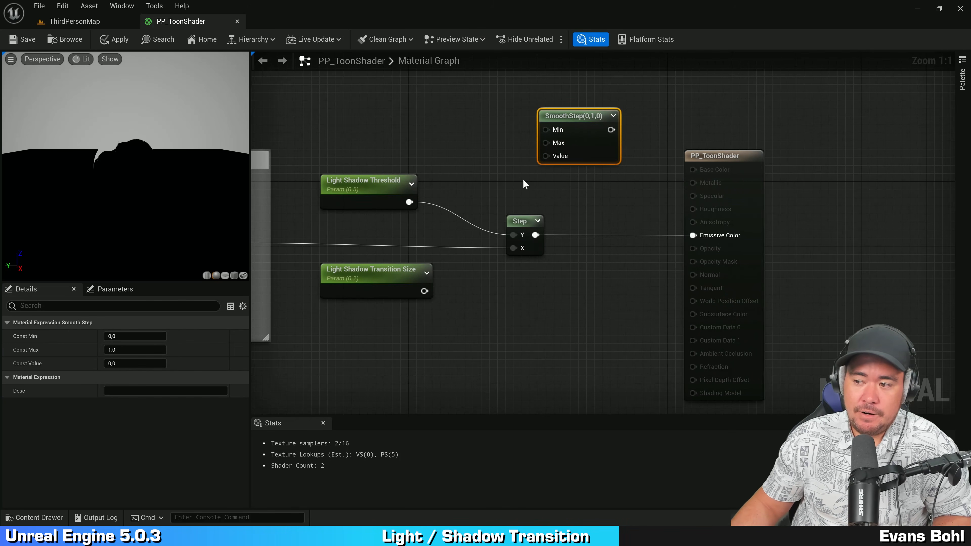
right_drag(636, 194, 590, 180)
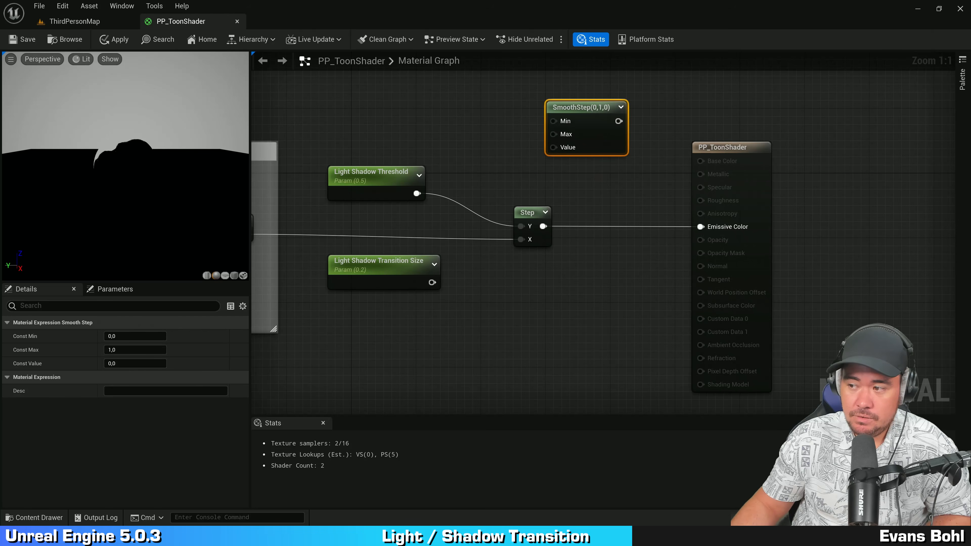
click(676, 130)
right_drag(754, 112, 729, 113)
drag(726, 173, 863, 174)
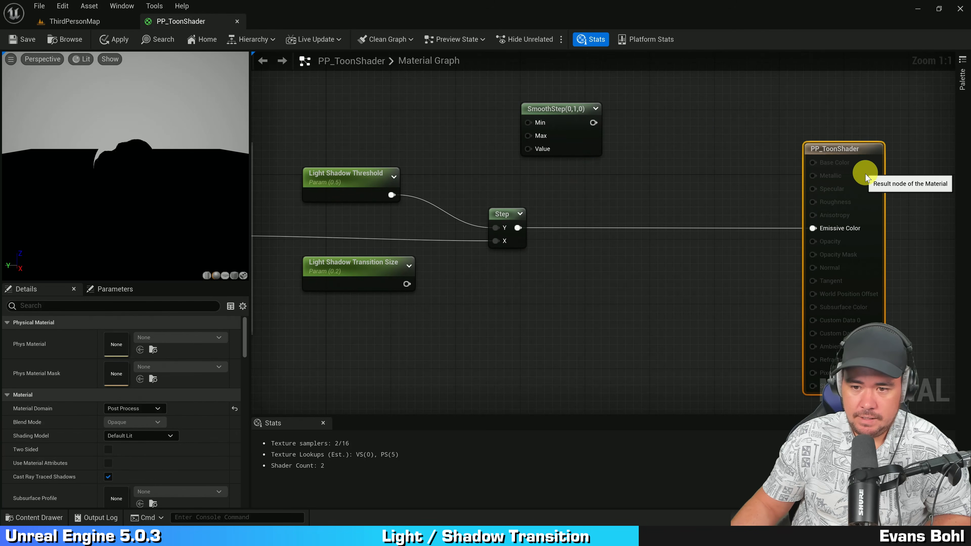
alt+click(825, 231)
Step: Delete the Step node from the graph
right_drag(627, 271, 720, 262)
drag(661, 171, 585, 274)
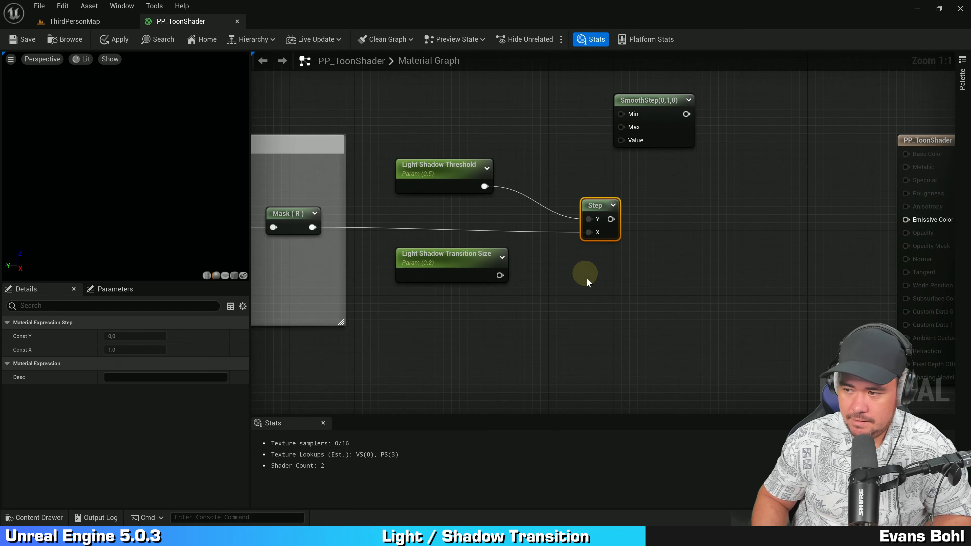
key(Delete)
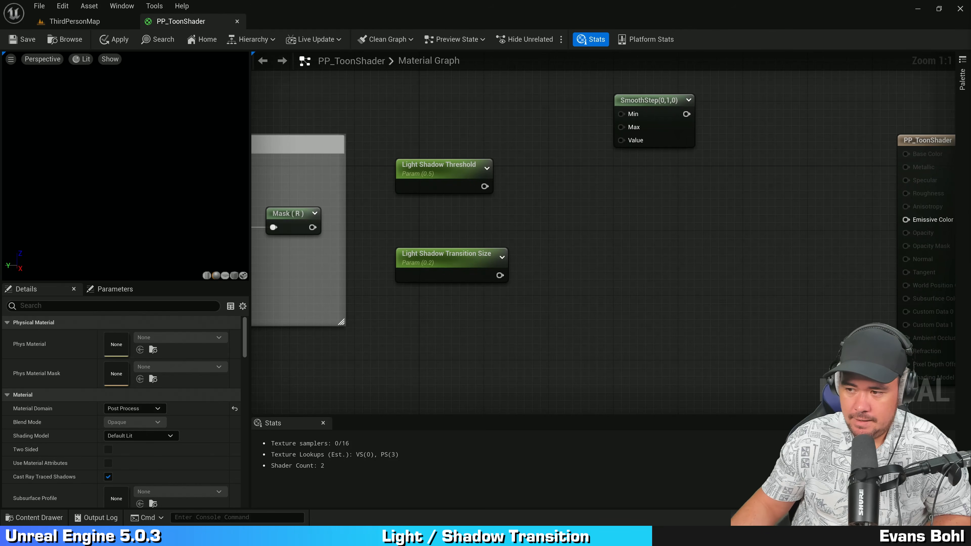
Step: Add a Multiply node fed by Light Shadow Transition Size, with its B value set to 0,5
click(598, 225)
drag(477, 276, 450, 298)
right_drag(528, 285, 517, 246)
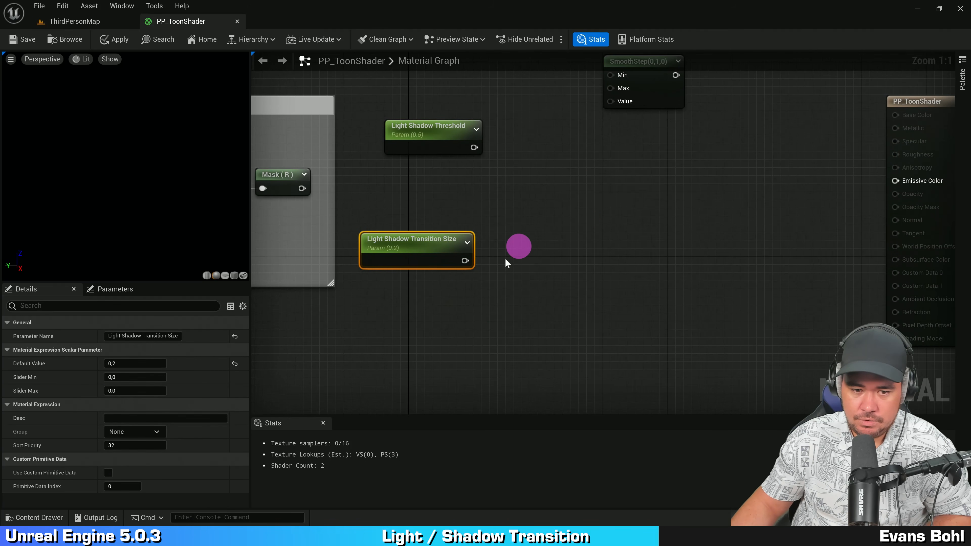
drag(466, 260, 504, 252)
text(mult)
key(Return)
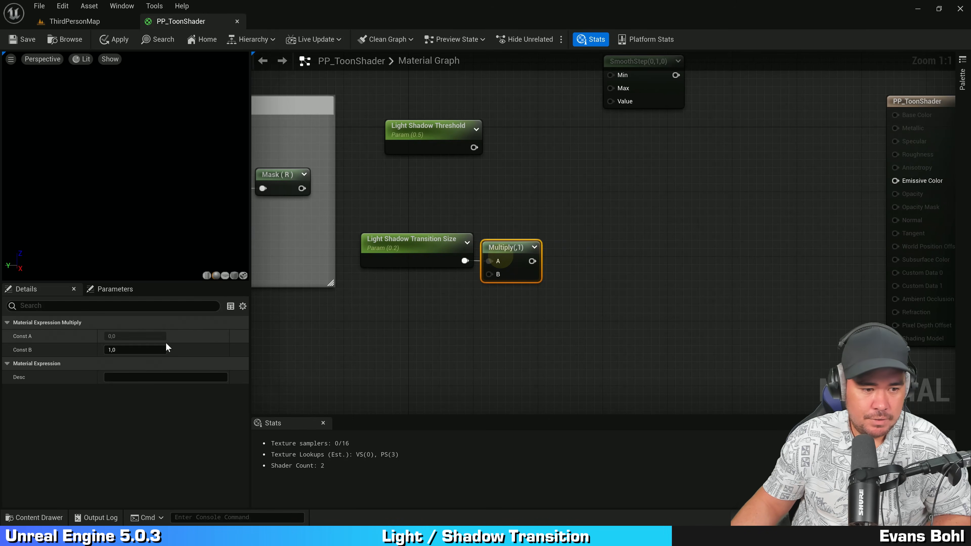
click(146, 350)
text(0,5)
right_drag(561, 236, 560, 261)
drag(401, 355, 515, 282)
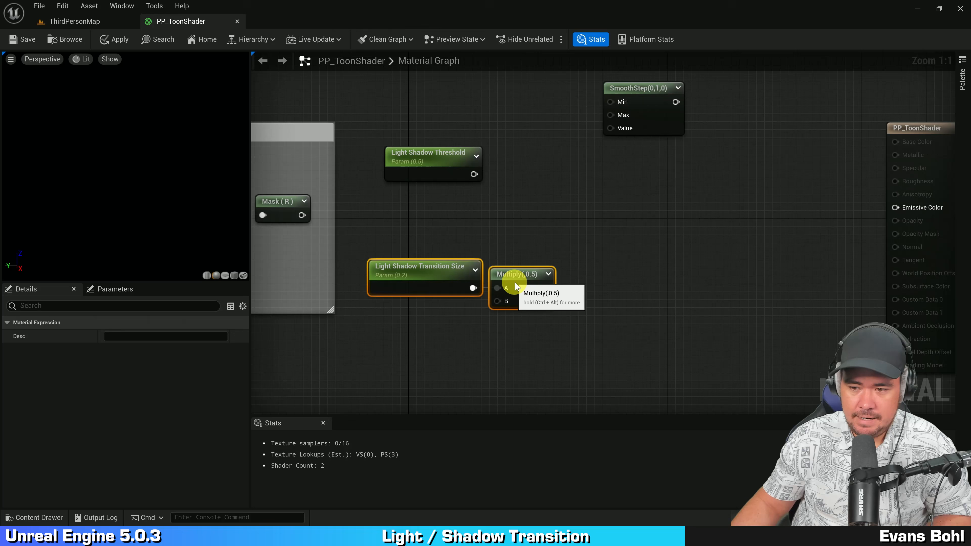
Step: Add a Subtract node taking Light Shadow Threshold as A and the Multiply result as B
drag(431, 162, 624, 181)
text(-)
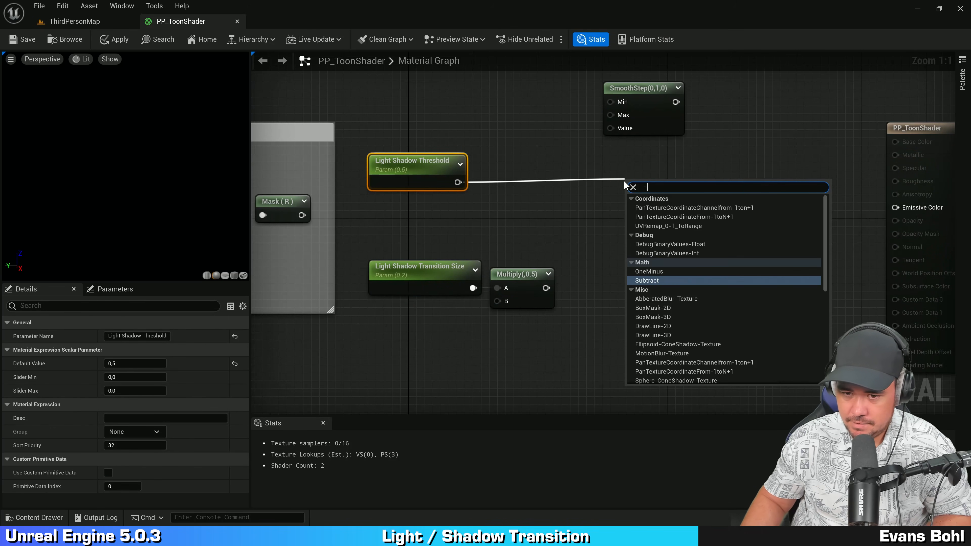
click(674, 280)
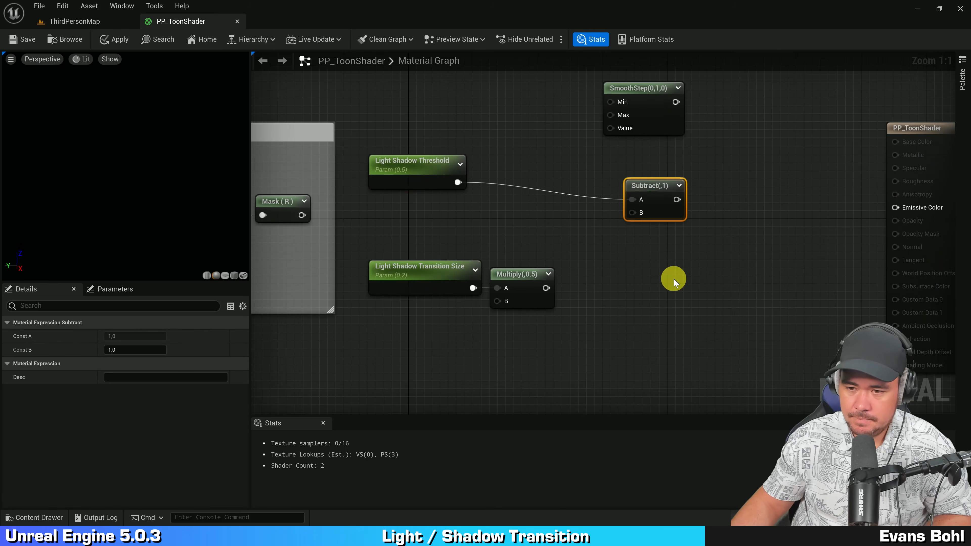
drag(653, 187, 632, 171)
drag(547, 288, 612, 196)
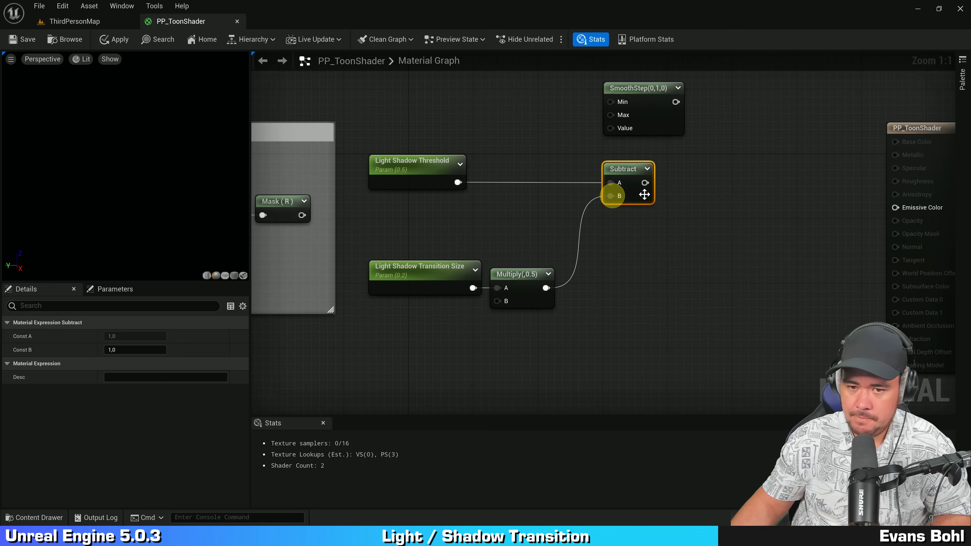
Step: Add an Add node taking Light Shadow Threshold as A and the Multiply result as B, arranging the nodes
drag(458, 183, 646, 279)
text(add)
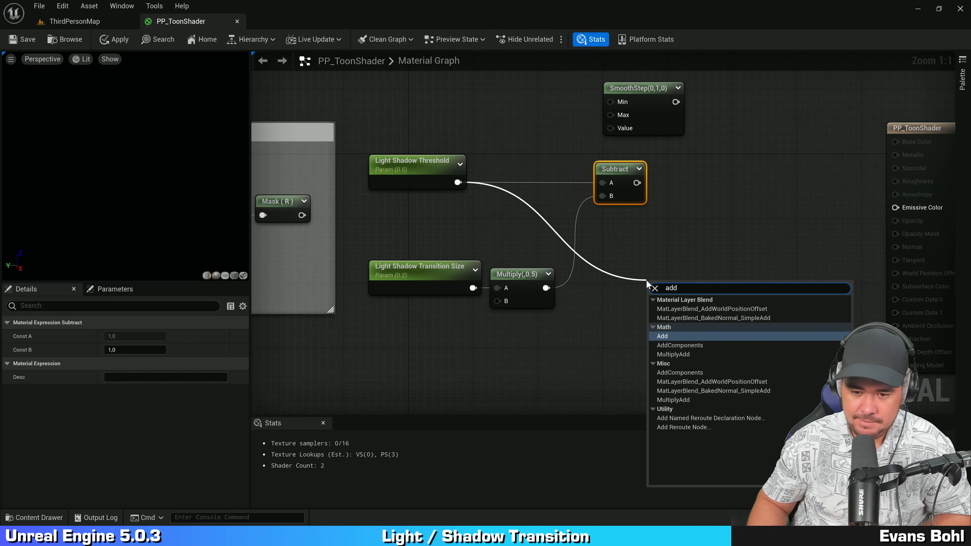
key(Return)
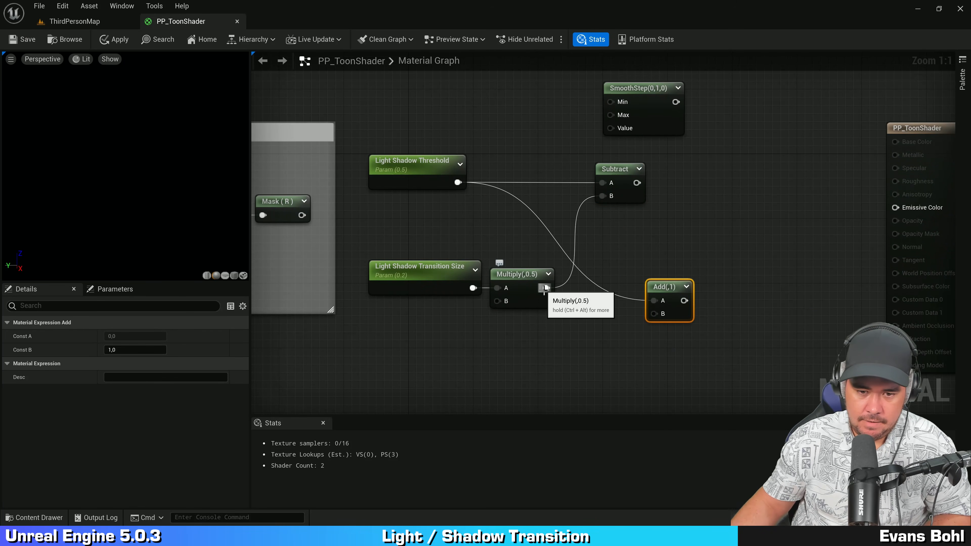
drag(547, 288, 634, 291)
click(661, 195)
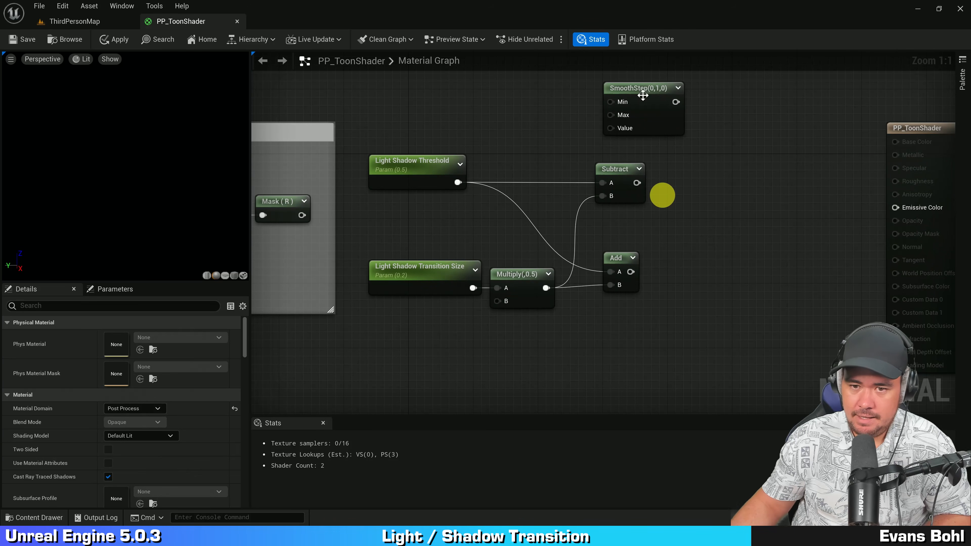
drag(651, 119, 740, 213)
right_drag(621, 255, 683, 256)
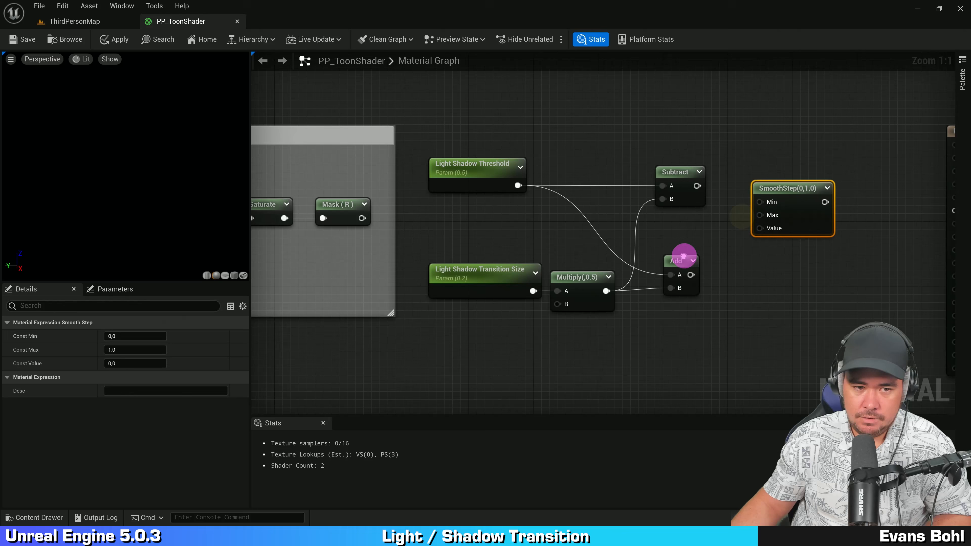
Step: Wire SmoothStep with Mask (R) as Value, Subtract as Min, Add as Max, and its output to Emissive Color
drag(361, 218, 763, 226)
right_drag(776, 263, 758, 283)
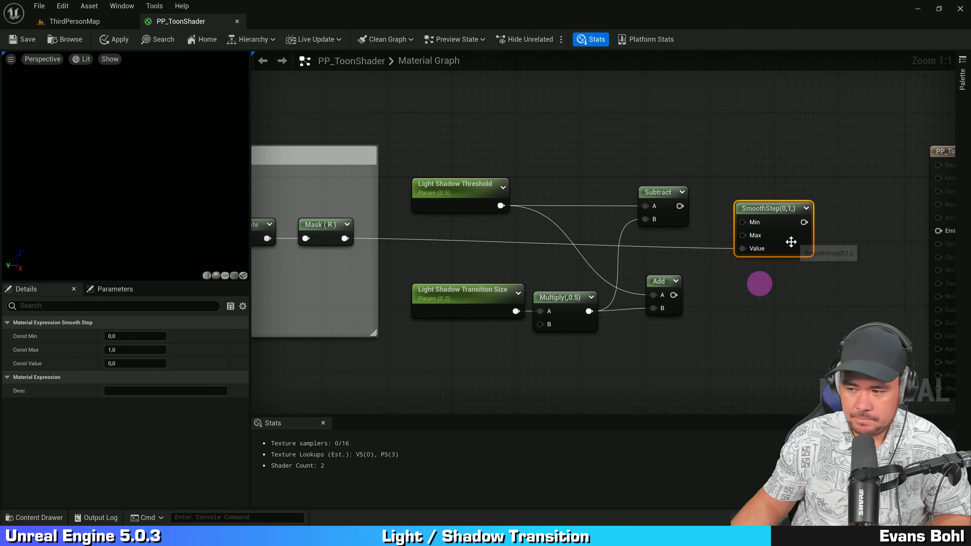
click(797, 237)
click(742, 285)
drag(674, 295, 751, 228)
drag(680, 206, 927, 230)
drag(942, 164, 899, 148)
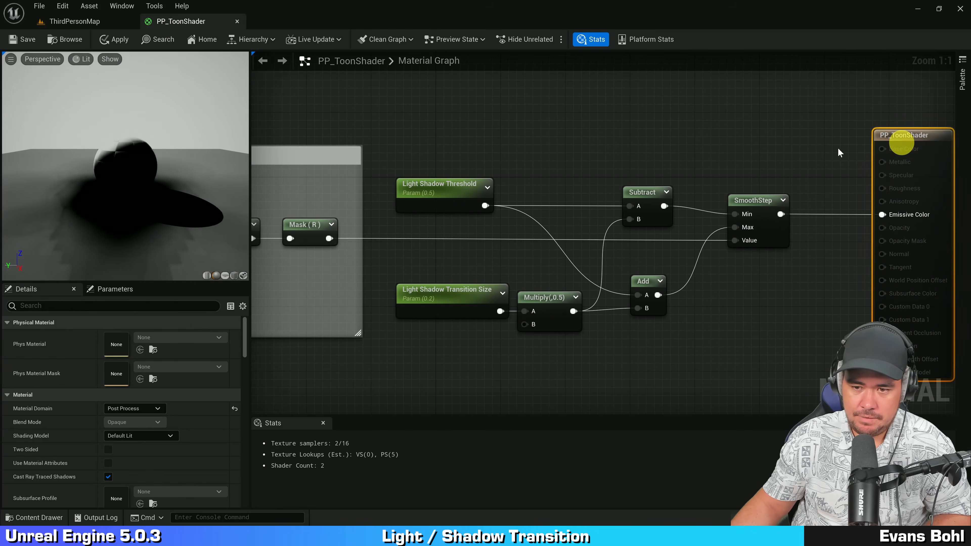
Step: Select the transition nodes and wrap them in a comment titled "Light shadow transition"
click(808, 131)
drag(800, 99, 412, 347)
scroll(452, 310, down, 1)
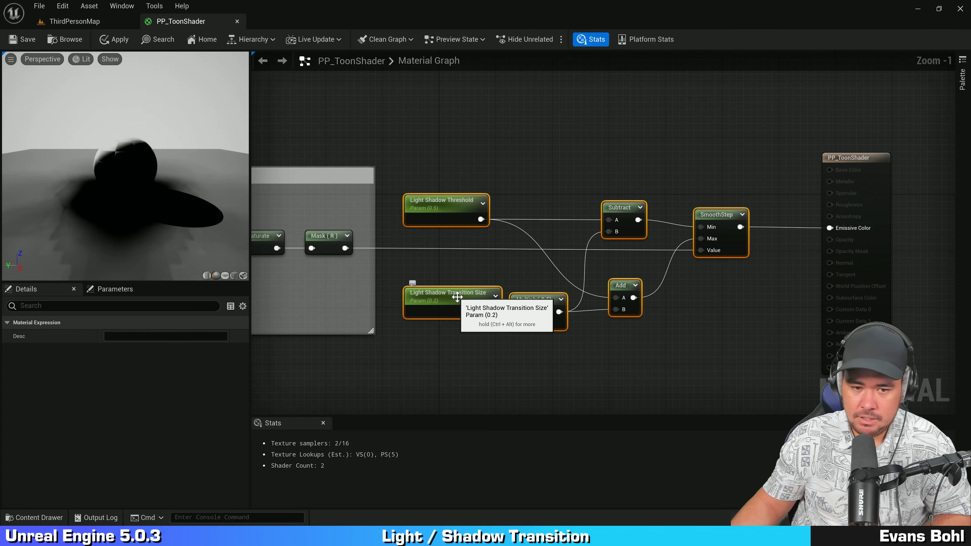
drag(459, 301, 480, 312)
text(c)
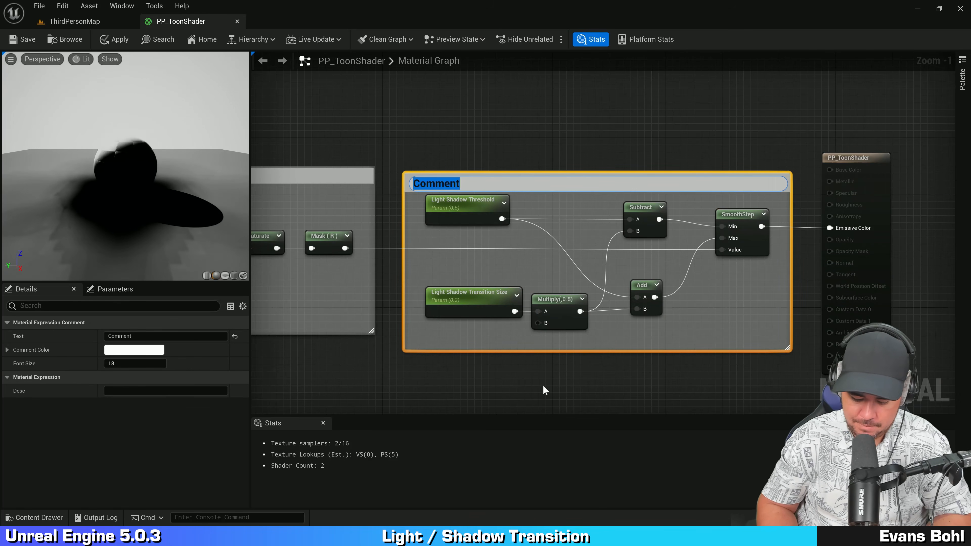
text(Light shadow tran)
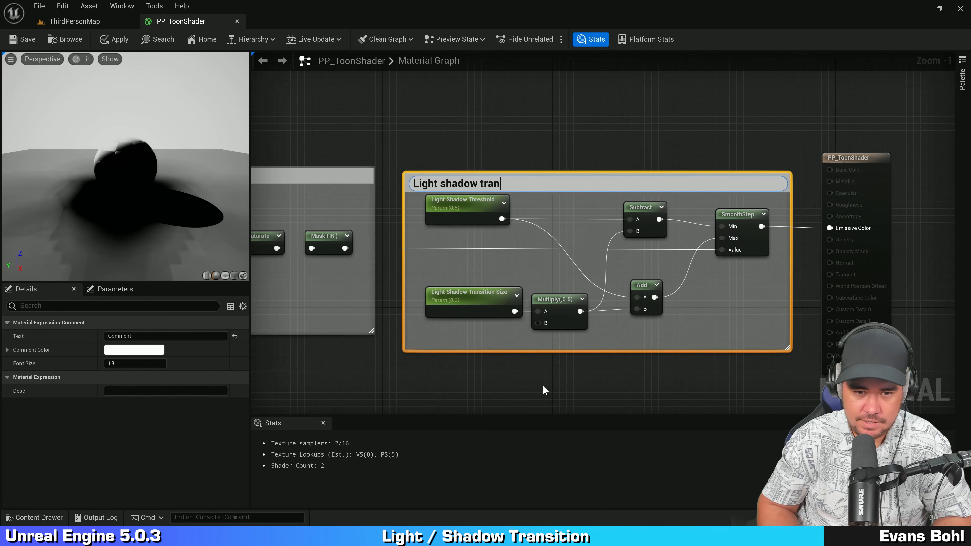
text(sition)
key(Return)
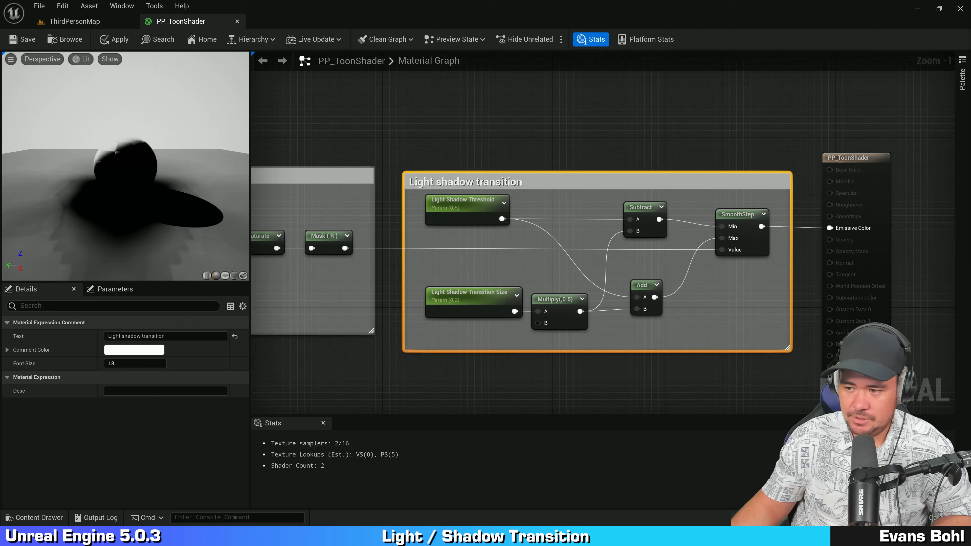
Step: Save the material
click(605, 130)
key(ctrl+s)
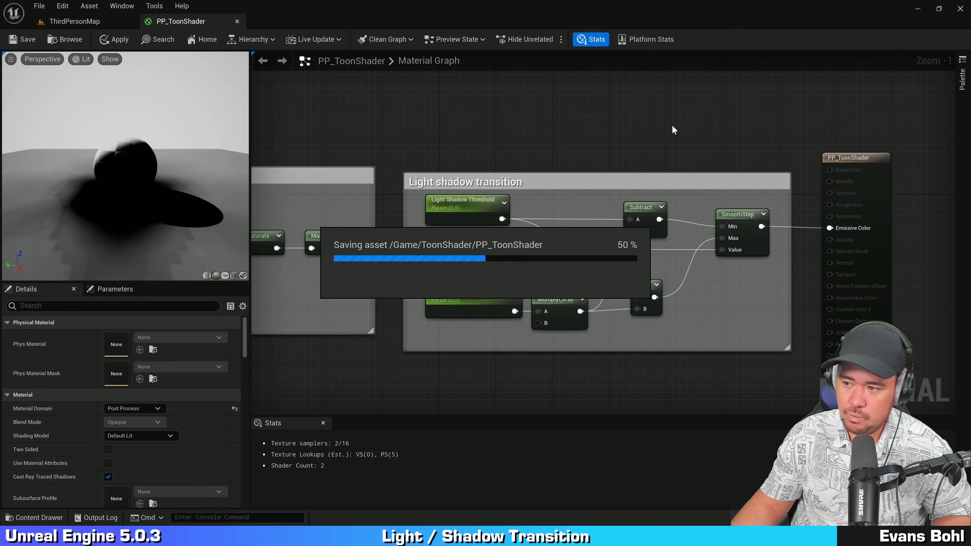
right_drag(702, 282, 699, 274)
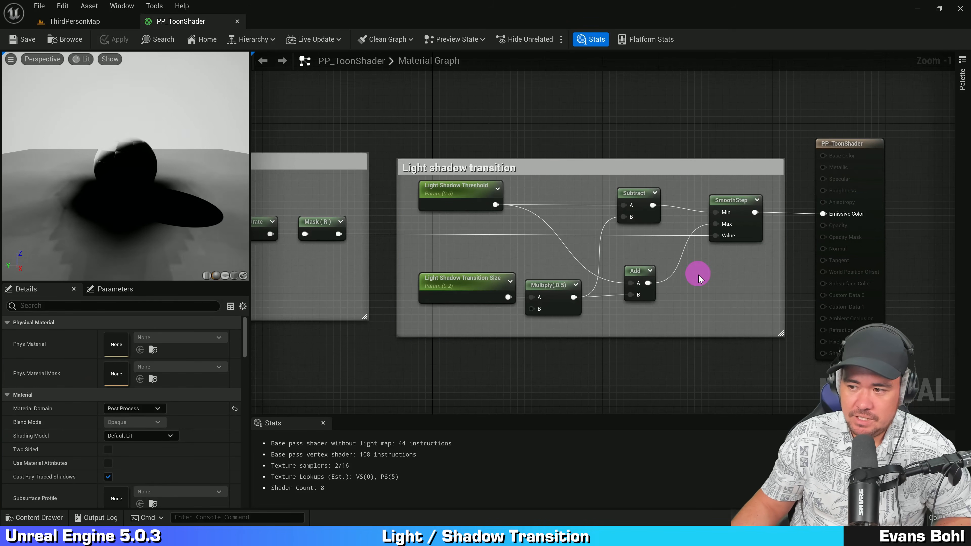
Step: Inspect the parameter, Multiply and Subtract nodes inside the transition group and their values
click(475, 289)
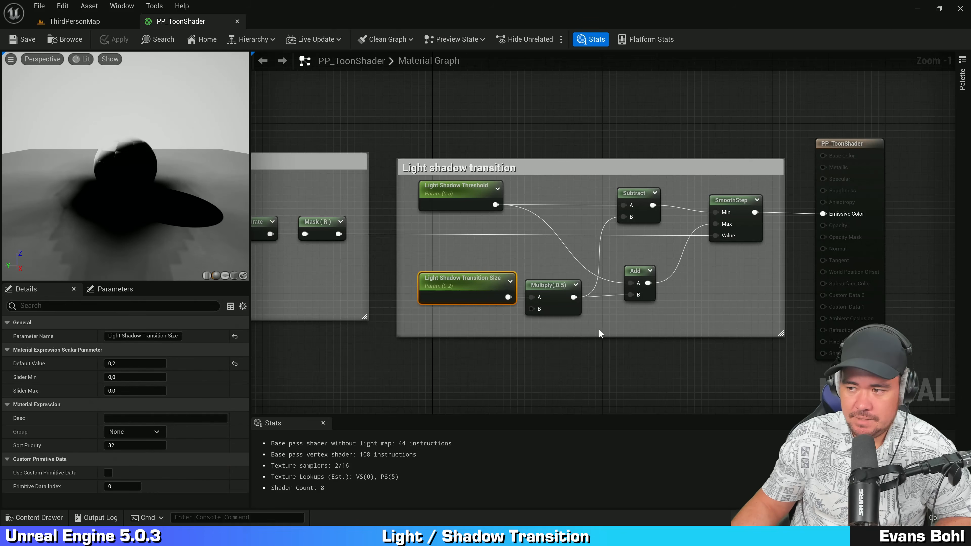
click(571, 283)
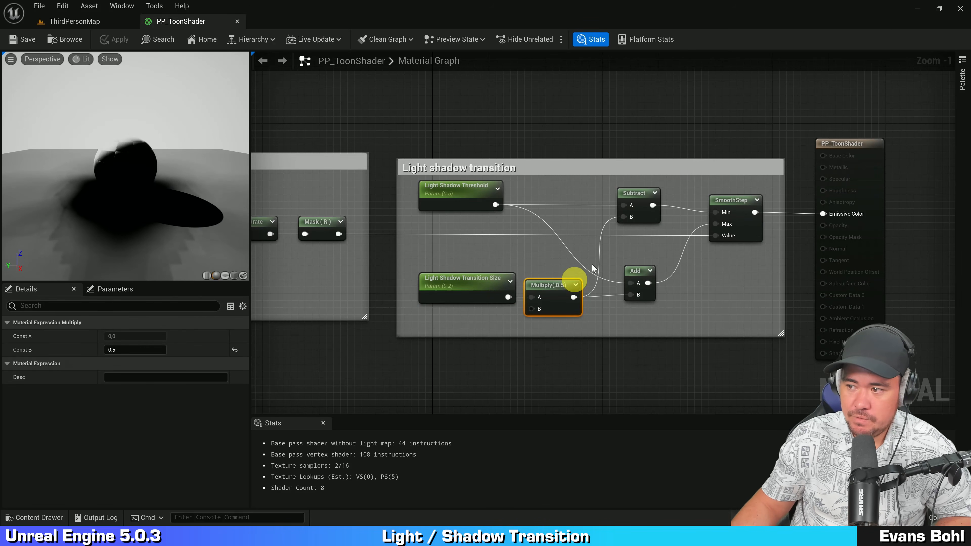
click(430, 199)
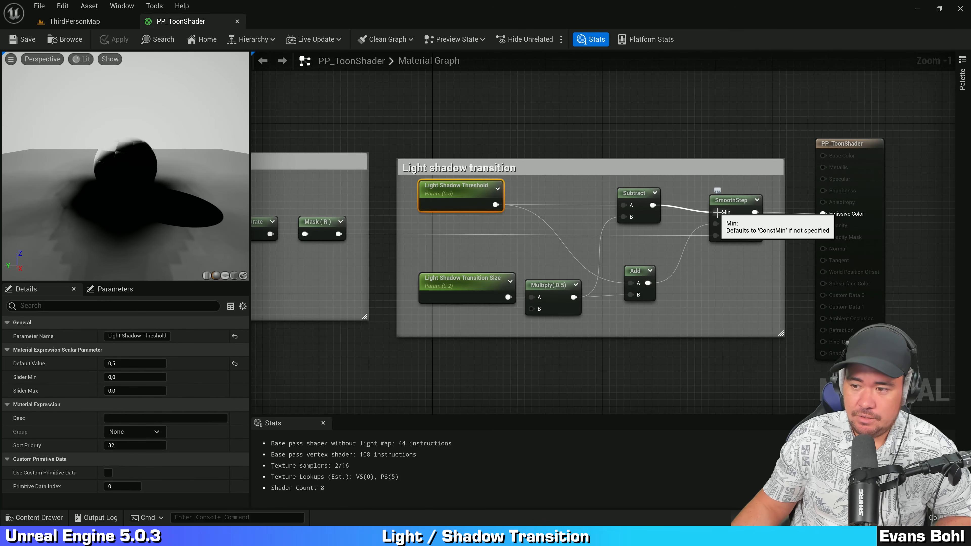
click(473, 284)
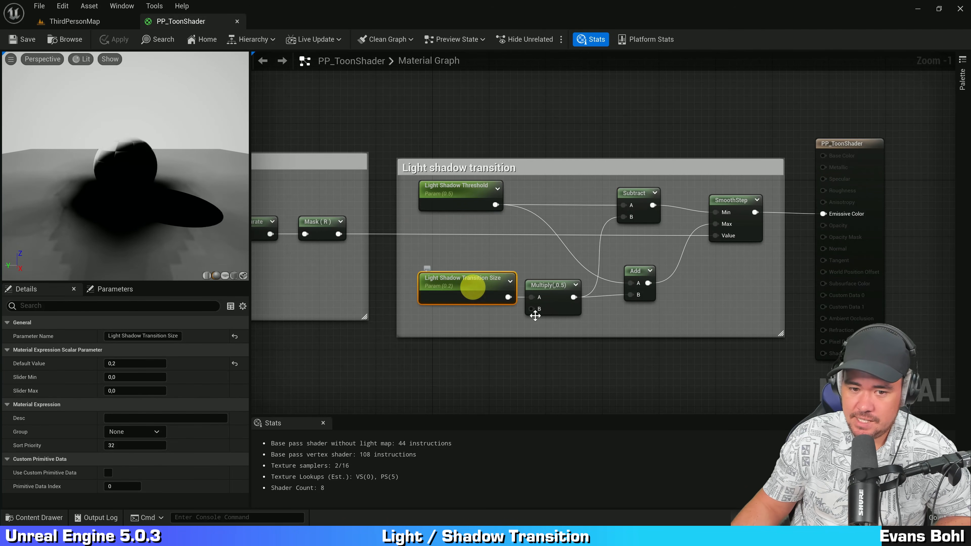
click(558, 285)
click(640, 215)
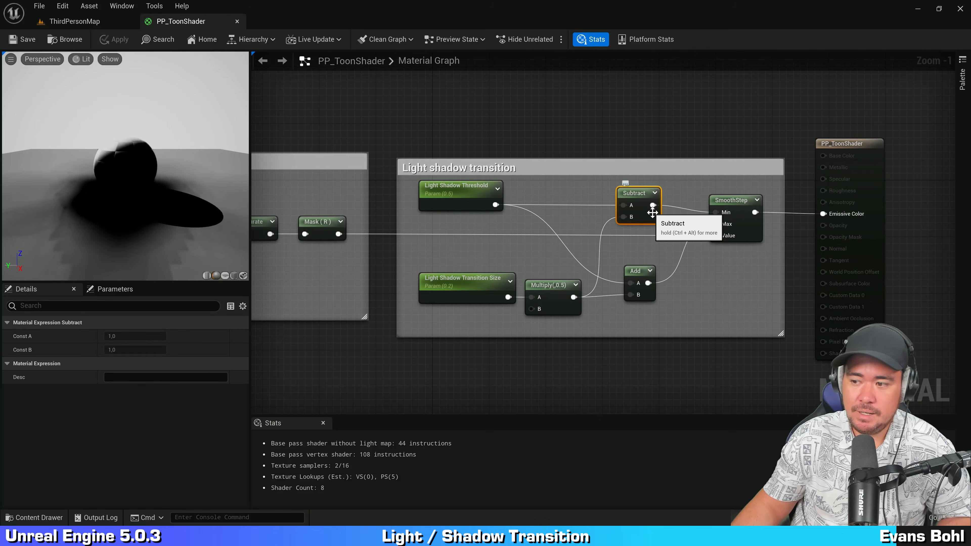
click(728, 292)
click(645, 129)
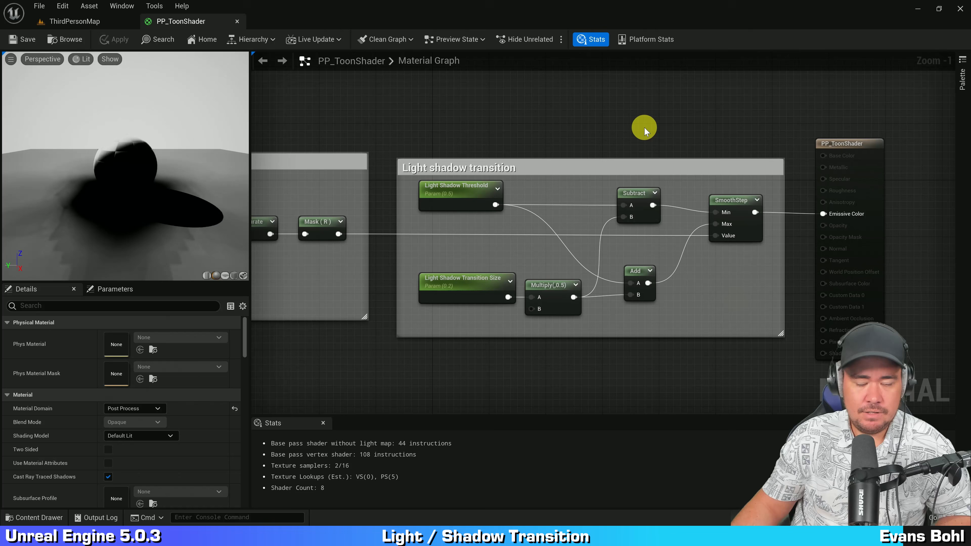
Step: Switch to the level viewport and move the camera to inspect the toon light/shadow result
click(95, 22)
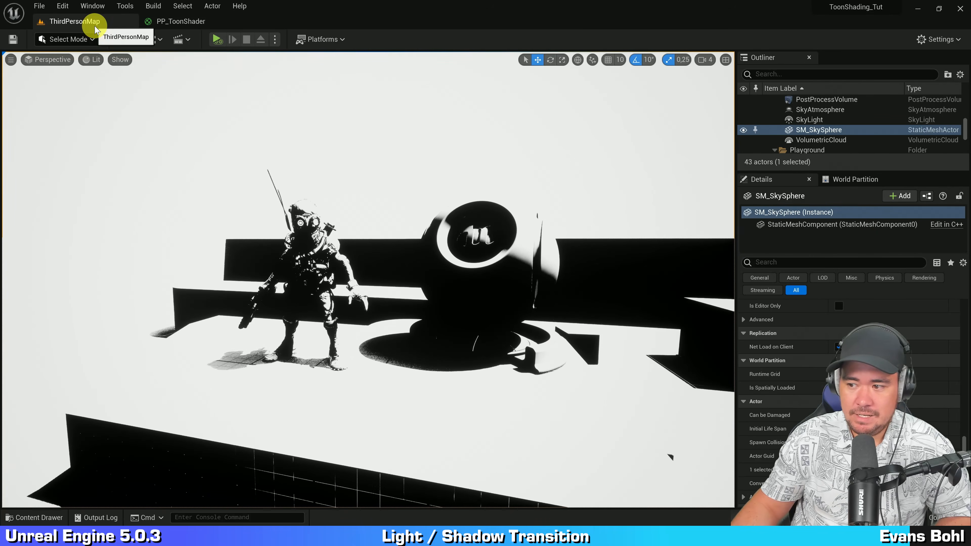
key(w)
right_drag(400, 223, 404, 209)
key(s)
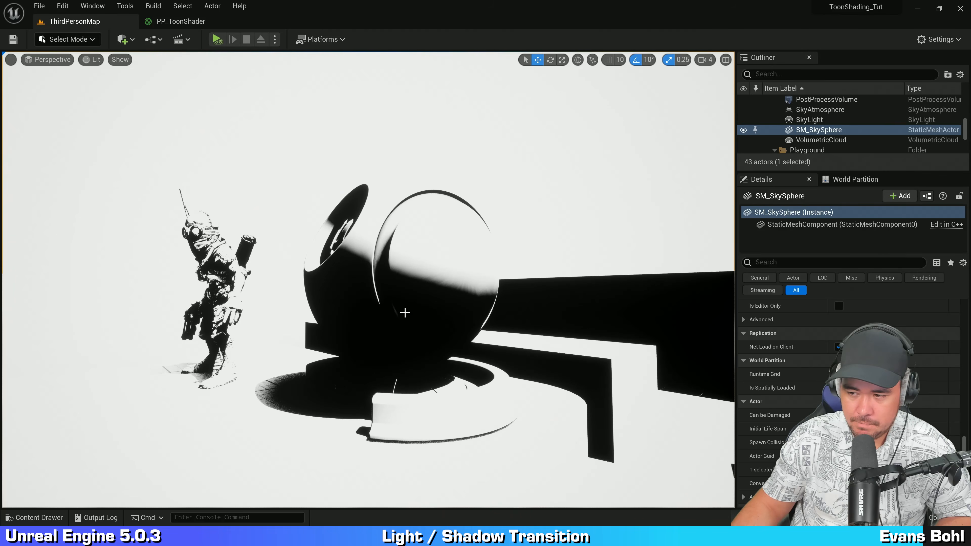
mouse_move(544, 193)
right_down()
mouse_move(551, 202)
mouse_move(544, 195)
right_up()
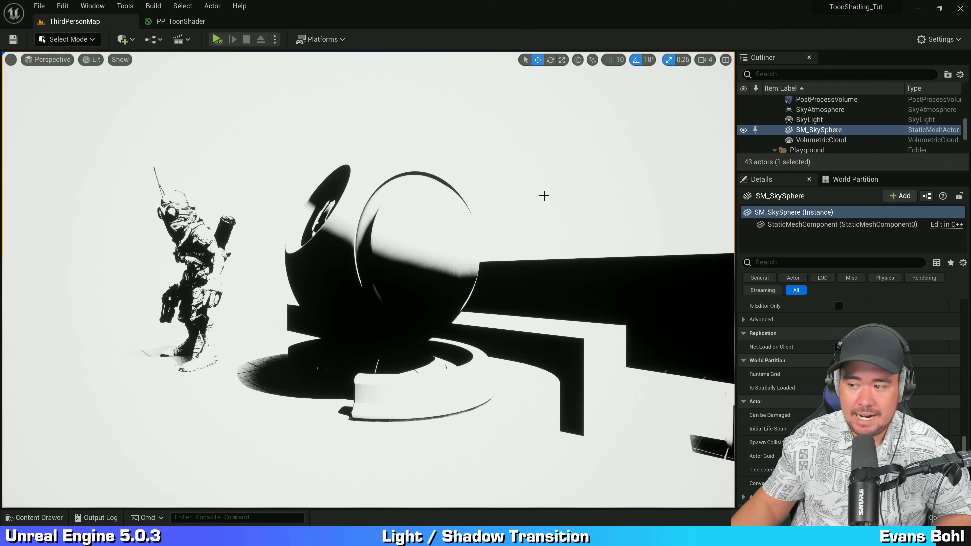
Step: Return to the material and set the Light Shadow Transition Size default value to 0
click(181, 21)
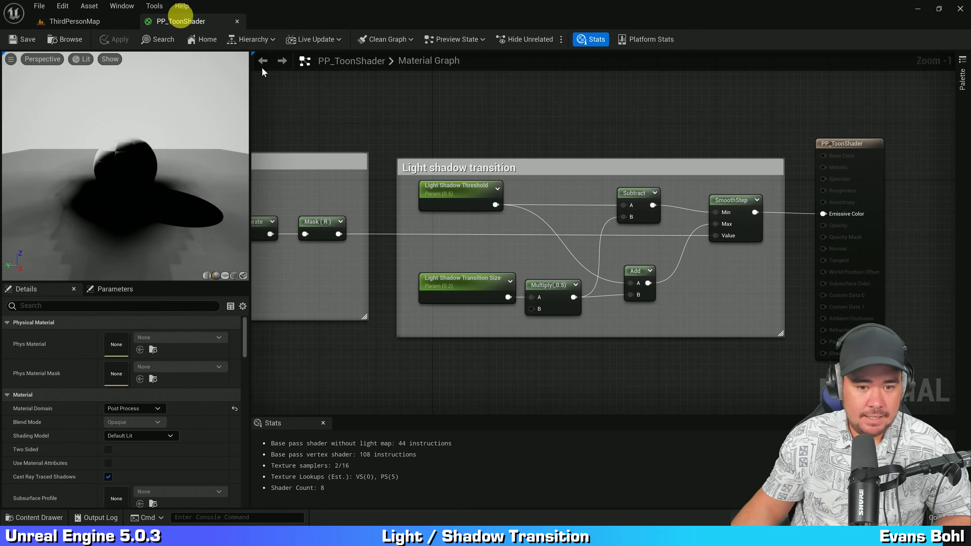
click(459, 281)
click(124, 364)
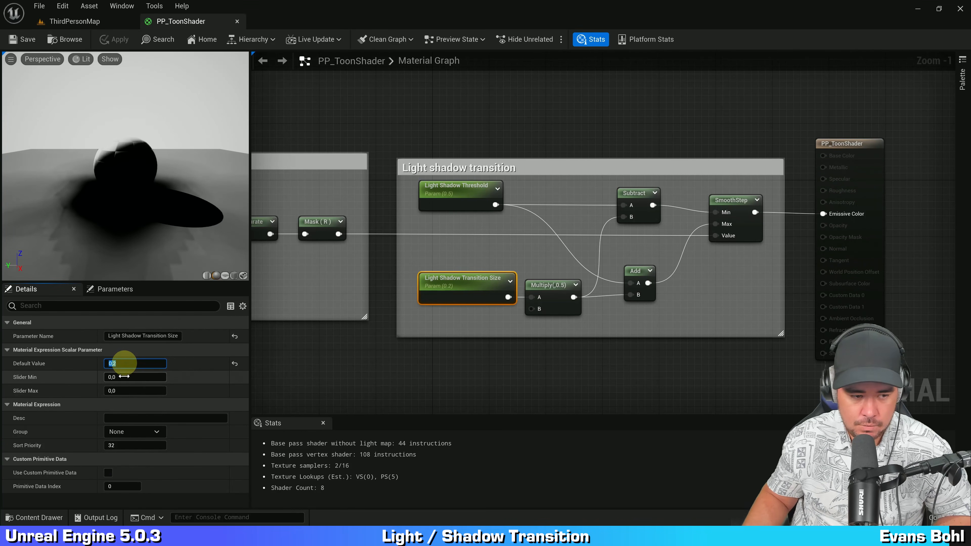
text(0)
key(Return)
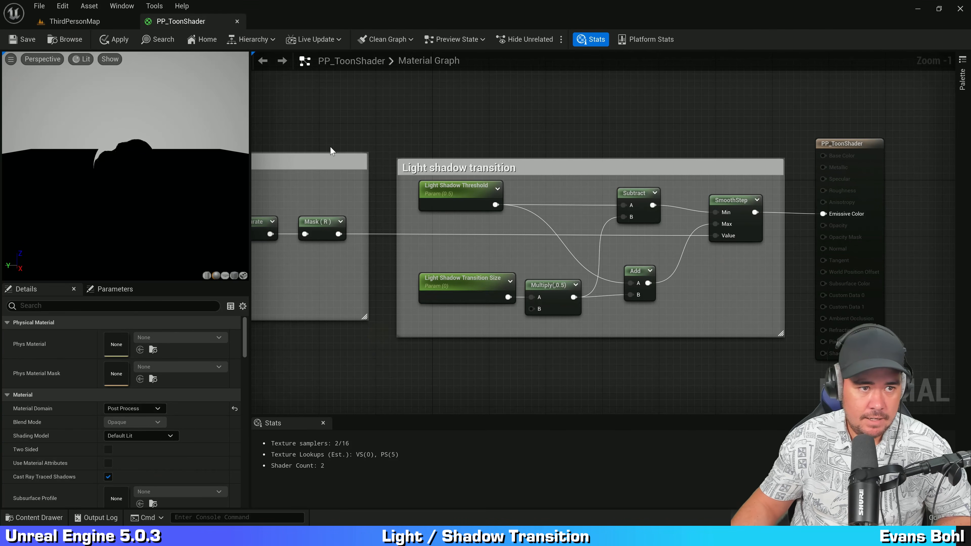
Step: Switch to the level viewport and orbit the camera to inspect the toon light/shadow result, then return to the material
click(108, 21)
right_drag(428, 193, 461, 191)
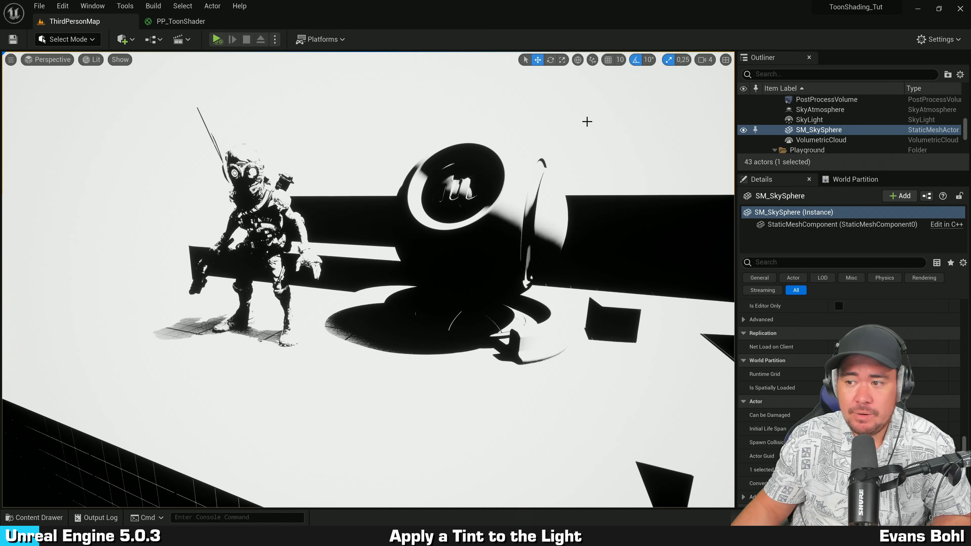
right_drag(576, 143, 508, 153)
right_drag(508, 154, 550, 168)
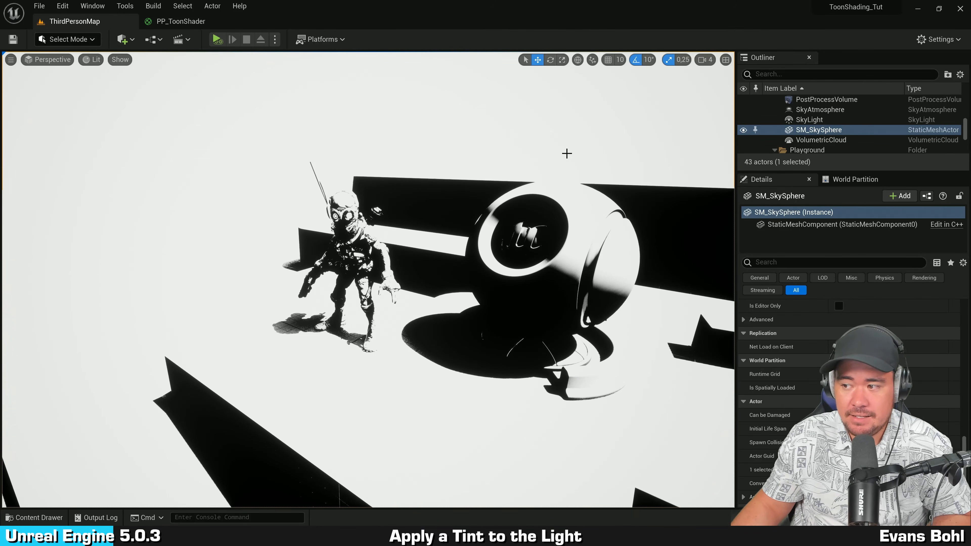
right_drag(567, 154, 551, 152)
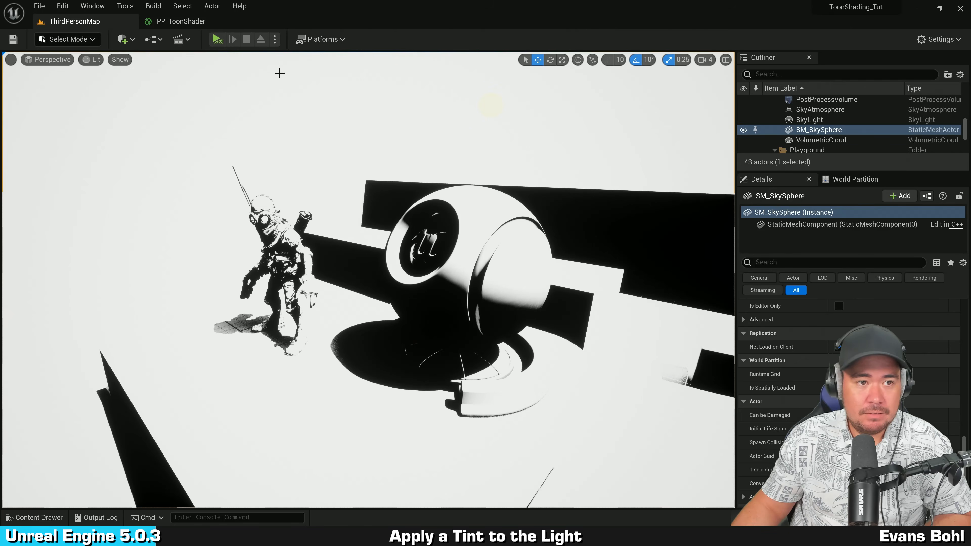
click(197, 23)
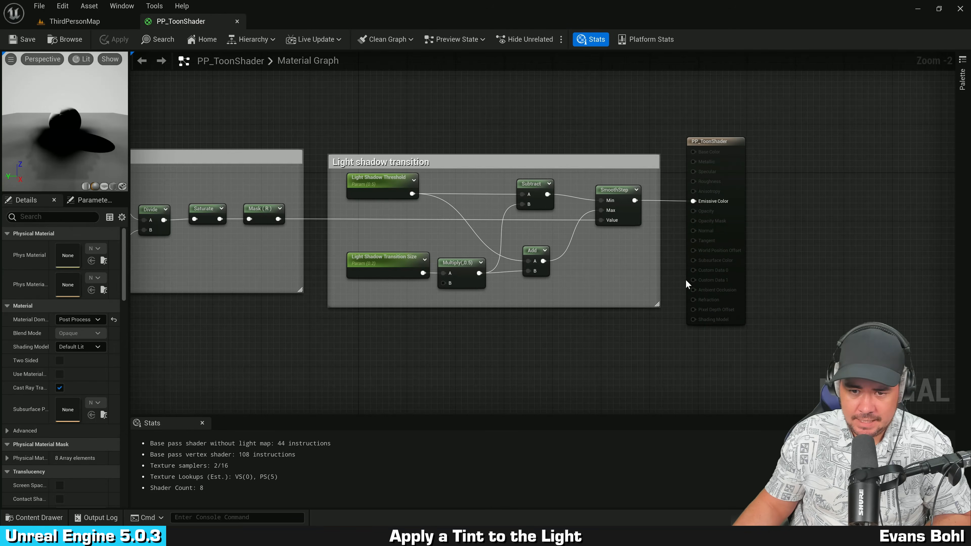
Step: Move the material output node aside and add a Linear Interpolate (Lerp) node between SmoothStep and the output
right_drag(791, 269, 650, 262)
scroll(626, 246, up, 1)
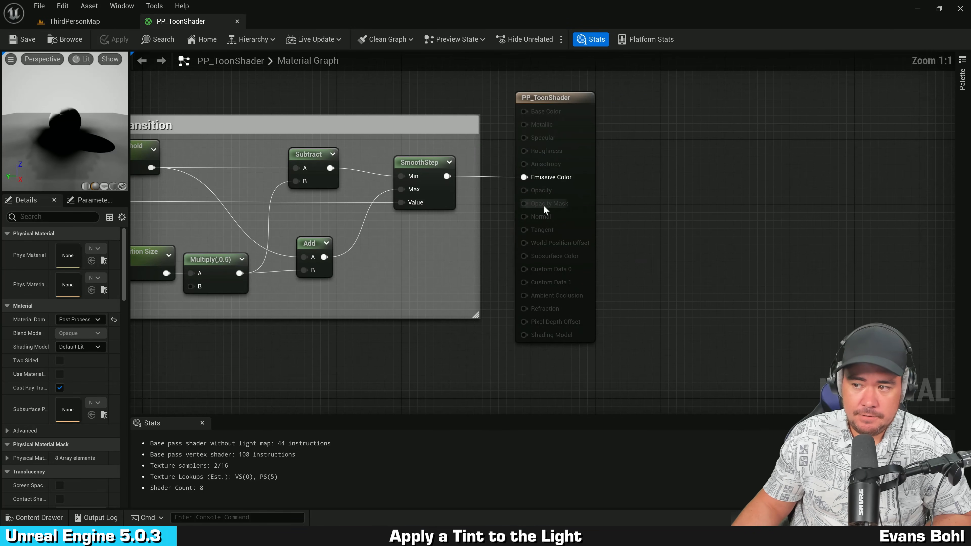
drag(581, 177, 766, 177)
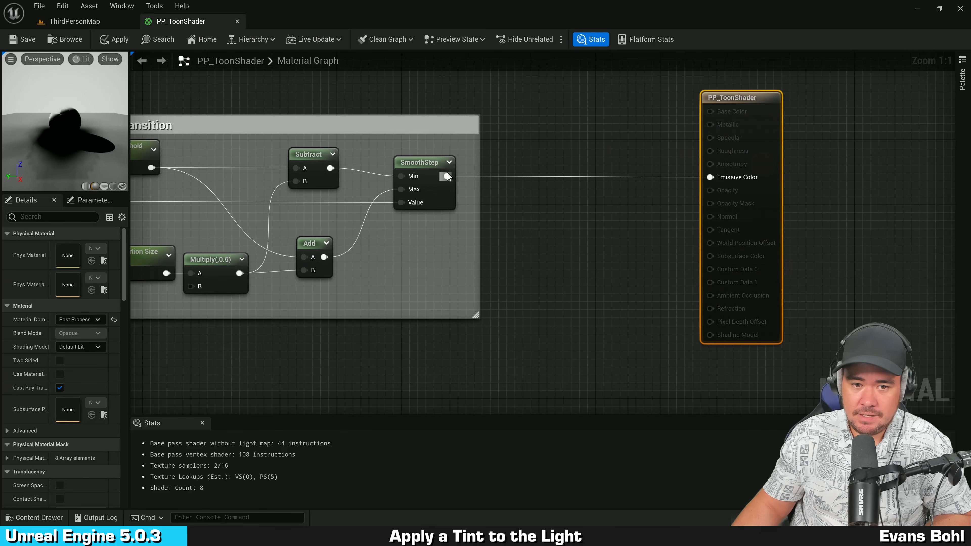
drag(447, 176, 568, 159)
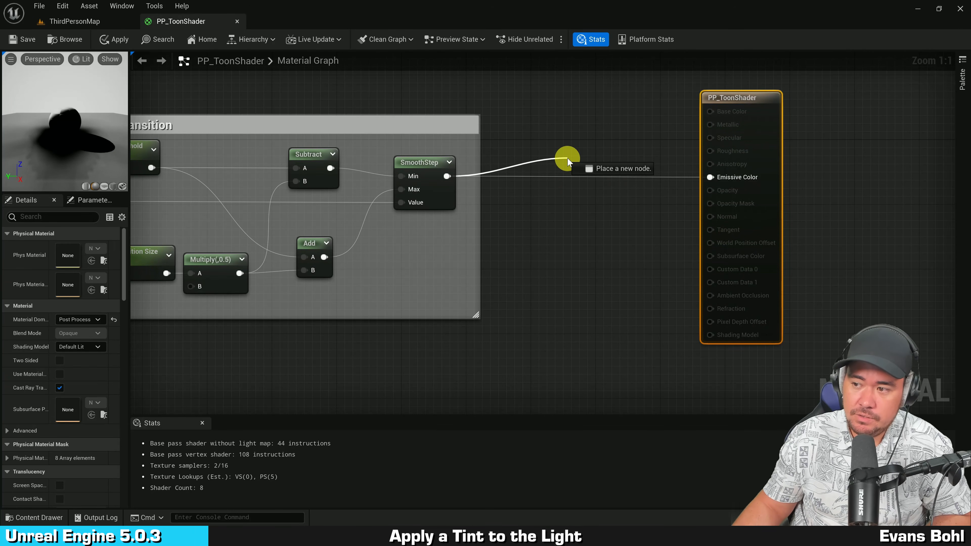
drag(568, 159, 568, 158)
click(556, 105)
right_drag(622, 115, 551, 133)
drag(684, 166, 873, 164)
right_click(588, 209)
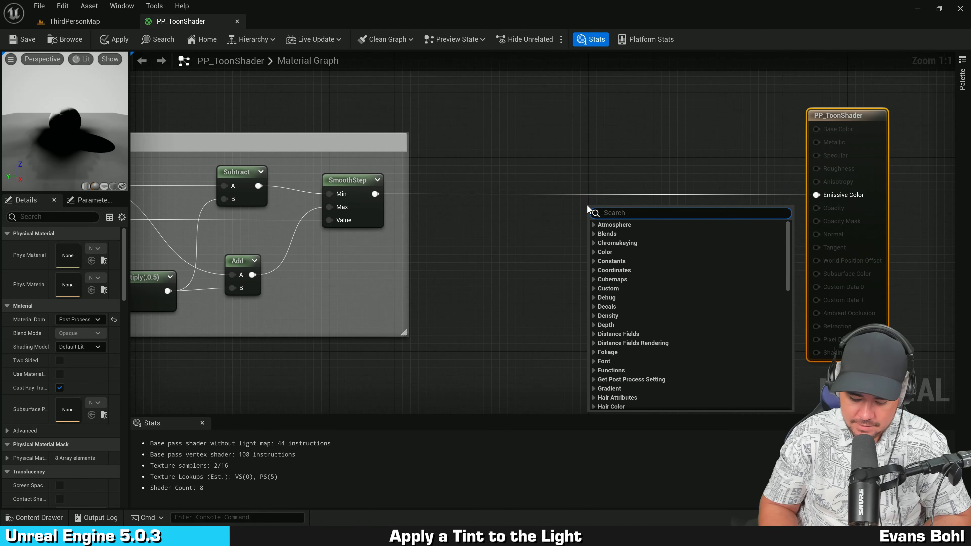
text(lerp)
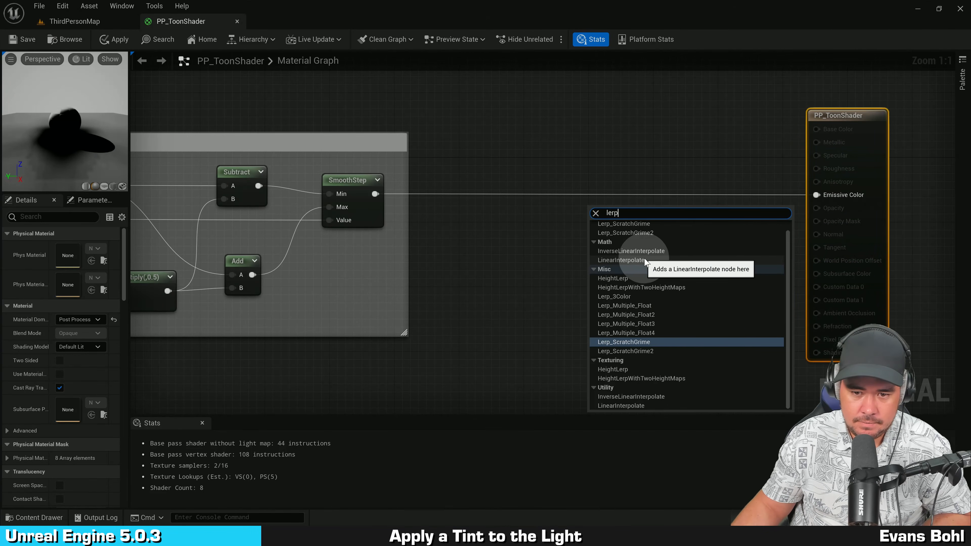
click(645, 259)
drag(616, 230, 635, 183)
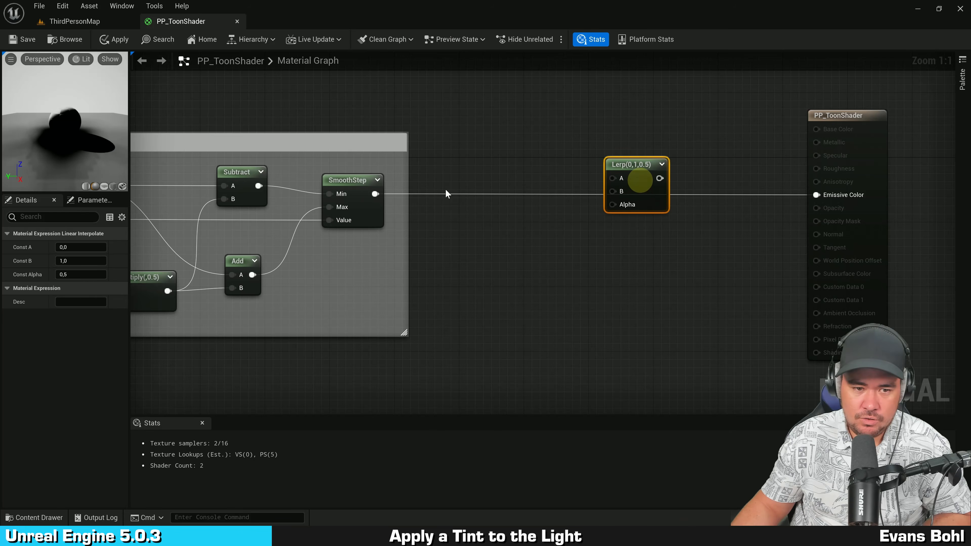
Step: Wire the SmoothStep output into the Lerp's Alpha and the Lerp output into Emissive Color
drag(381, 196, 818, 194)
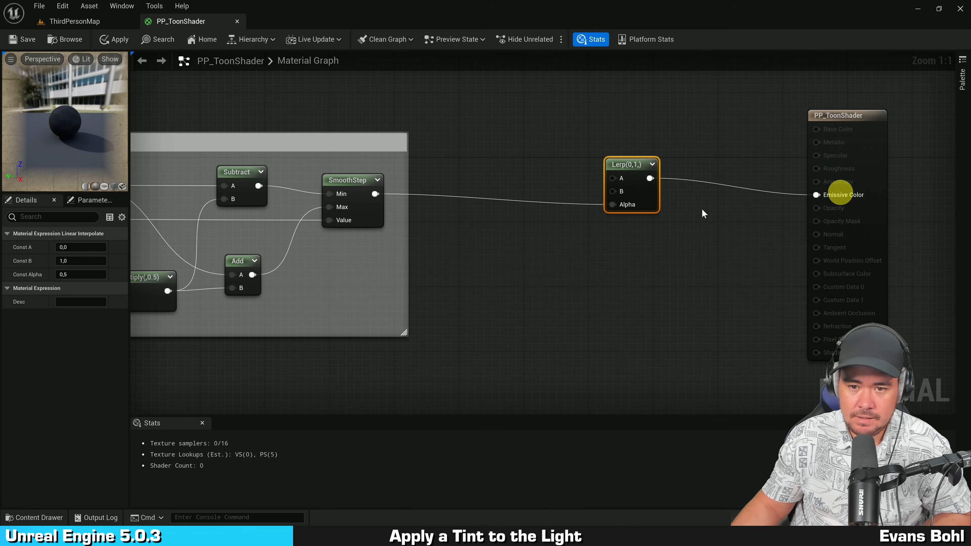
drag(660, 203, 700, 193)
right_drag(561, 178, 553, 248)
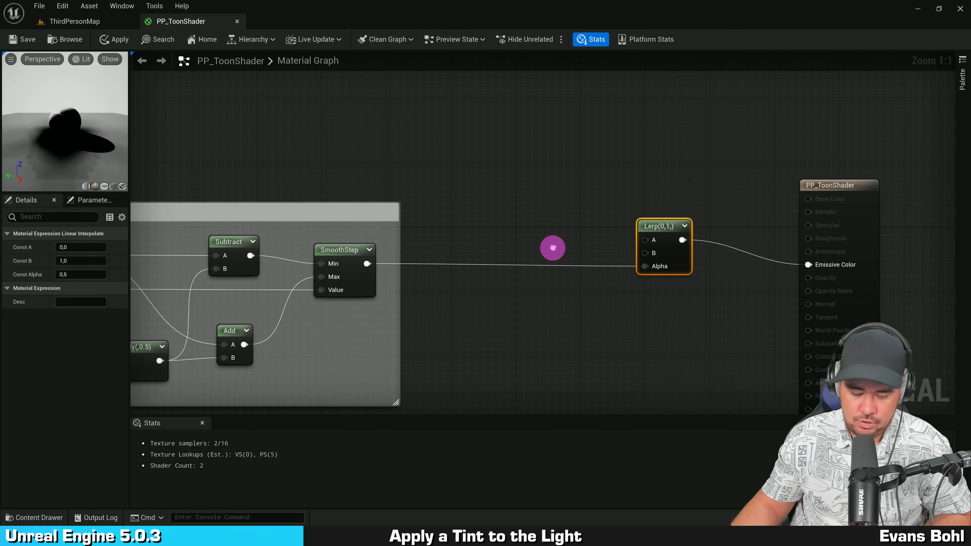
Step: Add a vector parameter named Shadow Tint above the Lerp
click(497, 108)
text(vvv)
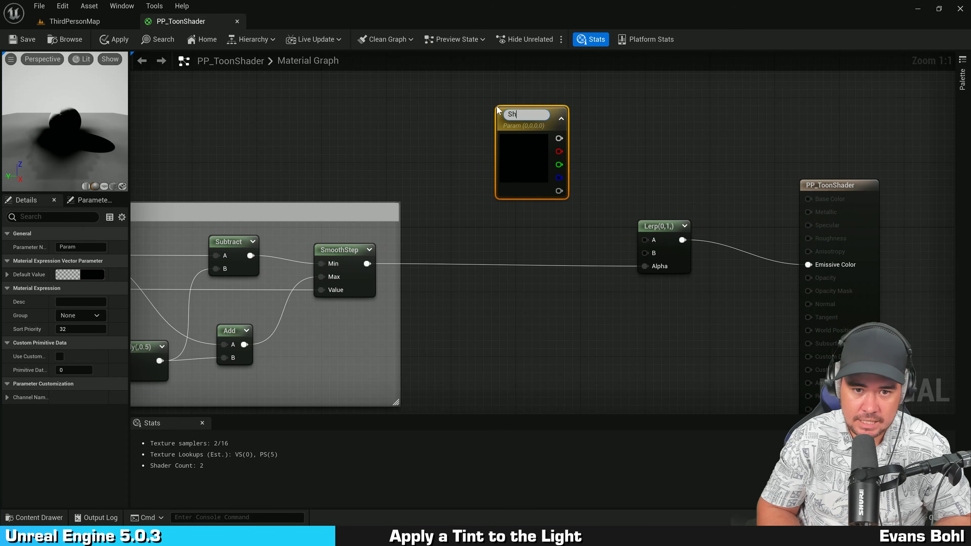
text(Shadow Tint)
key(Return)
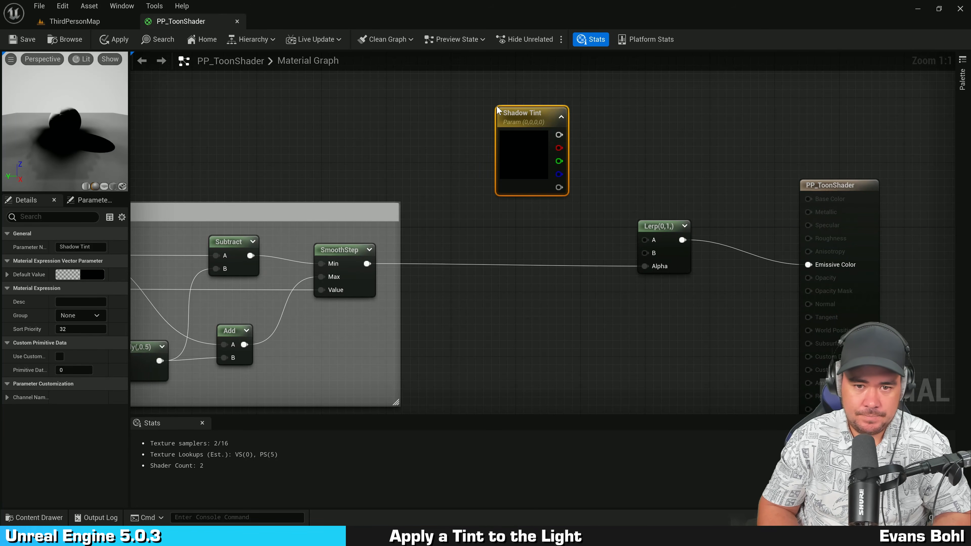
drag(522, 157, 523, 133)
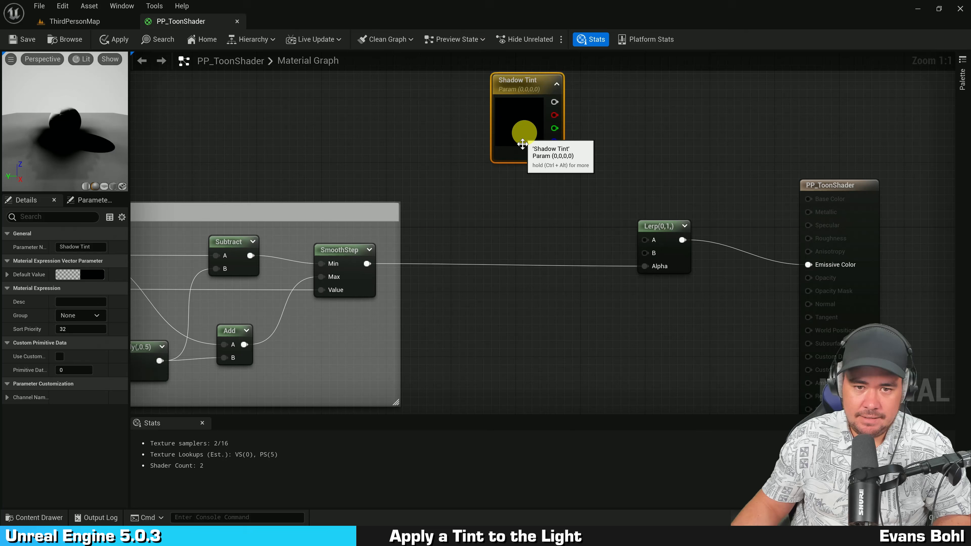
Step: Duplicate the Shadow Tint parameter and rename the copy Light Tint
right_drag(519, 181, 517, 198)
key(ctrl+d)
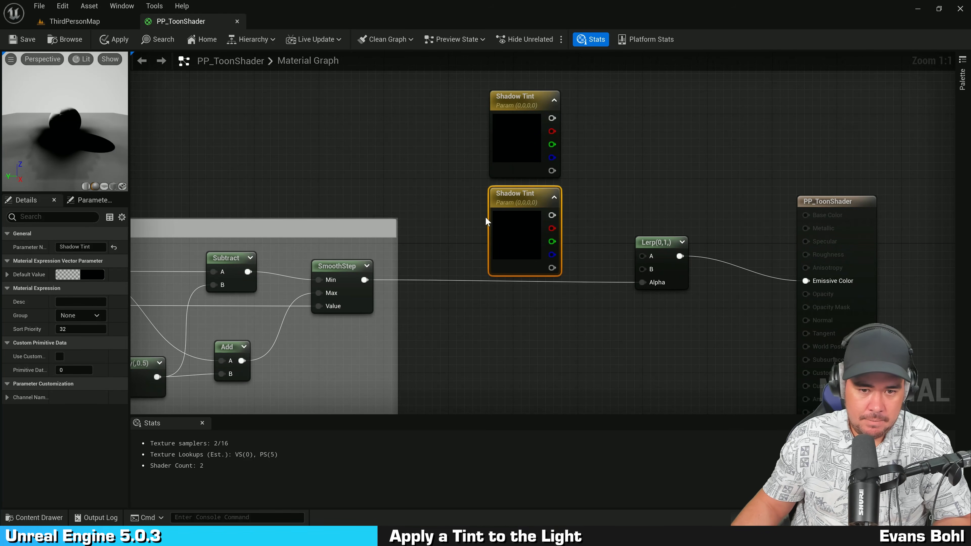
double_click(511, 194)
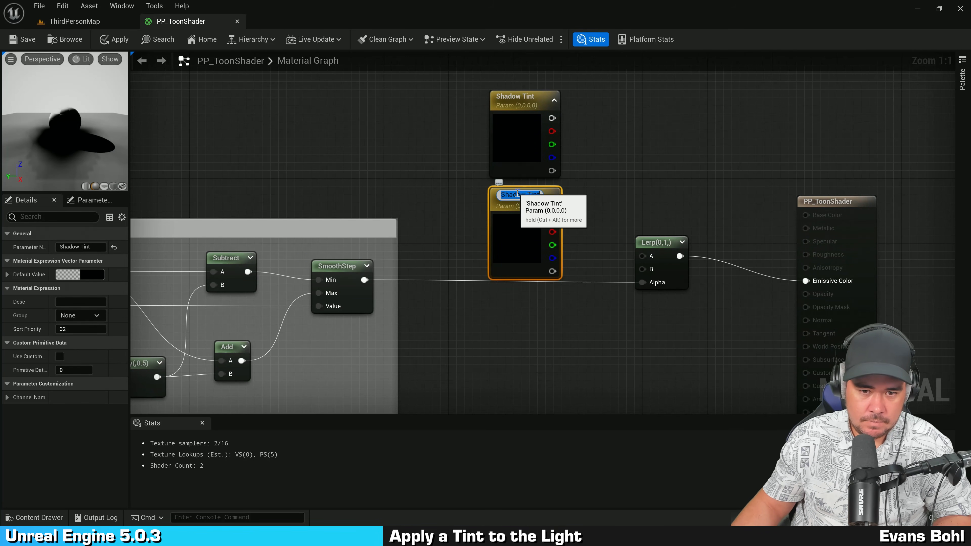
text(Light)
key(Return)
click(678, 109)
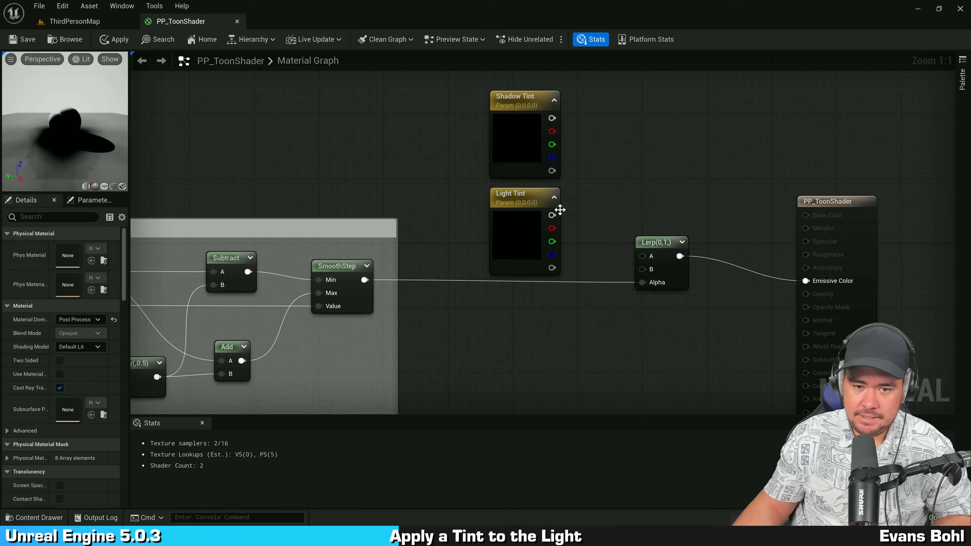
Step: Connect Light Tint to the Lerp's B input and Shadow Tint to its A input
drag(552, 215, 649, 270)
drag(552, 118, 646, 256)
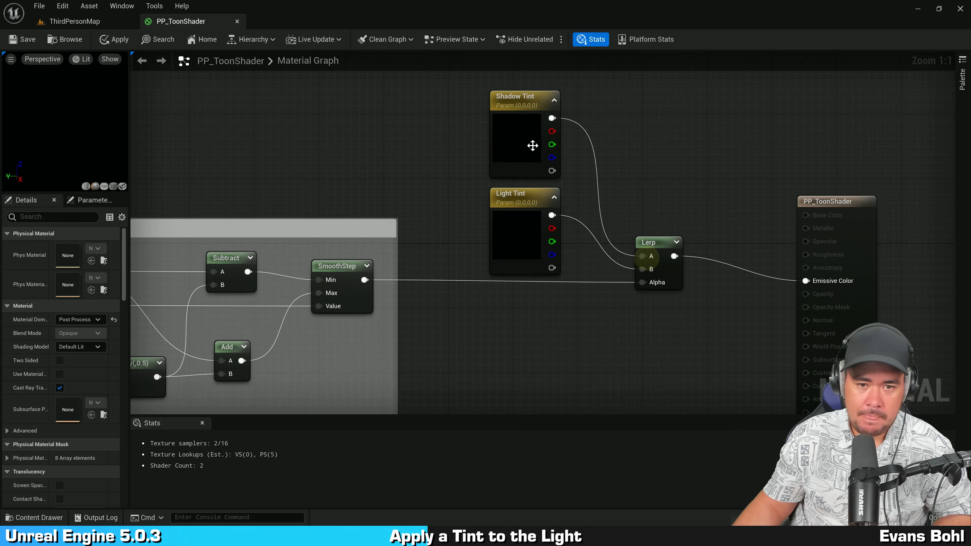
Step: Set the Shadow Tint default colour to a grey of about 0.245 with alpha 1
click(521, 140)
double_click(520, 136)
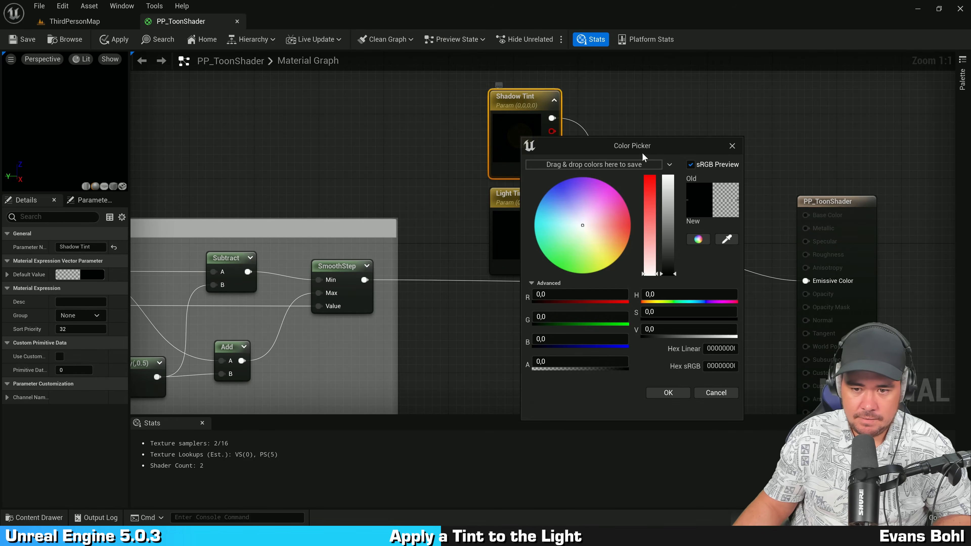
drag(671, 148, 646, 132)
drag(646, 245, 647, 234)
click(562, 347)
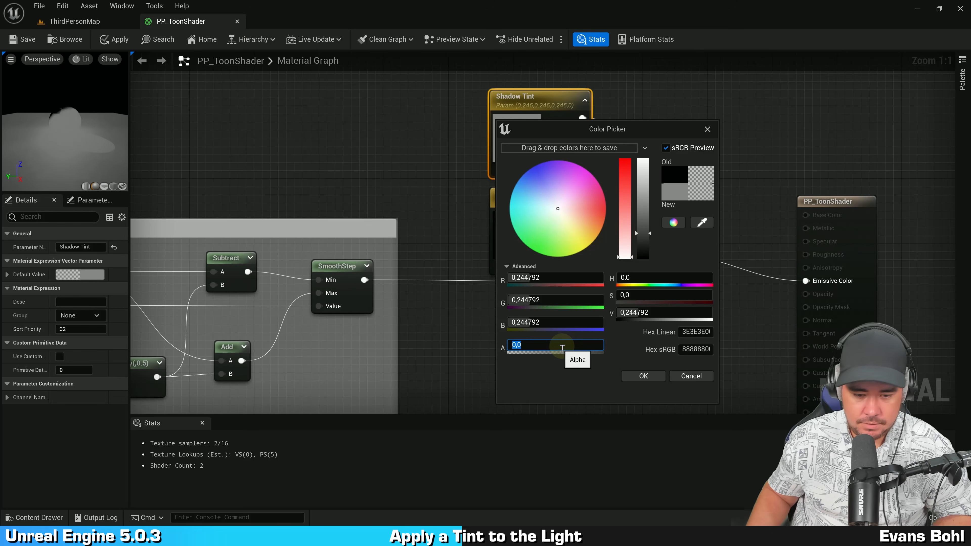
text(1)
click(643, 378)
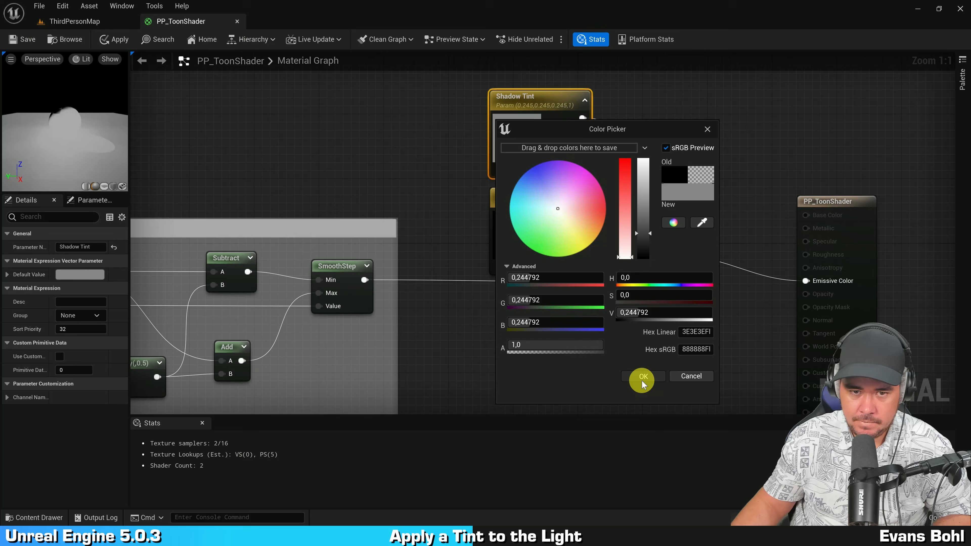
click(566, 341)
Step: Set the Light Tint default colour to a light grey of about 0.839 with alpha 1
click(523, 238)
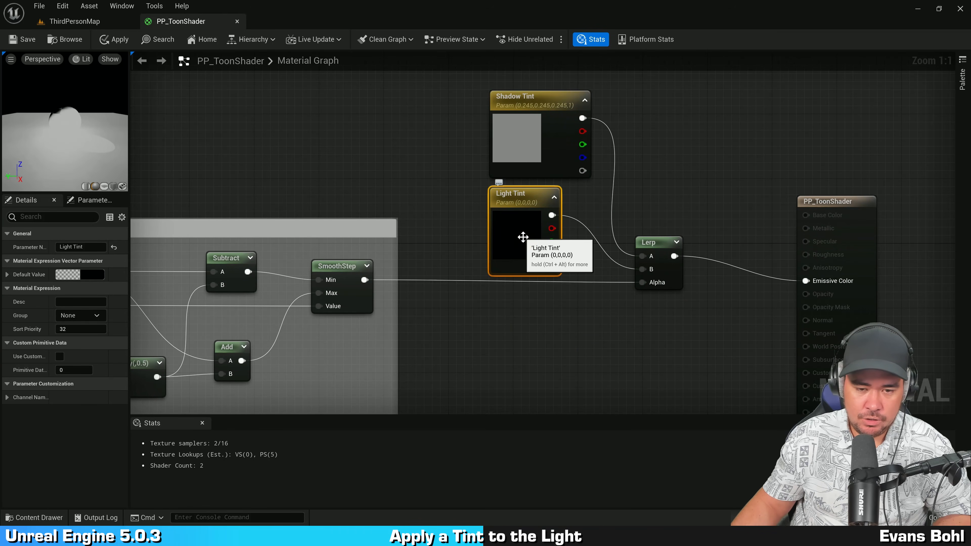
double_click(523, 238)
drag(645, 247, 560, 168)
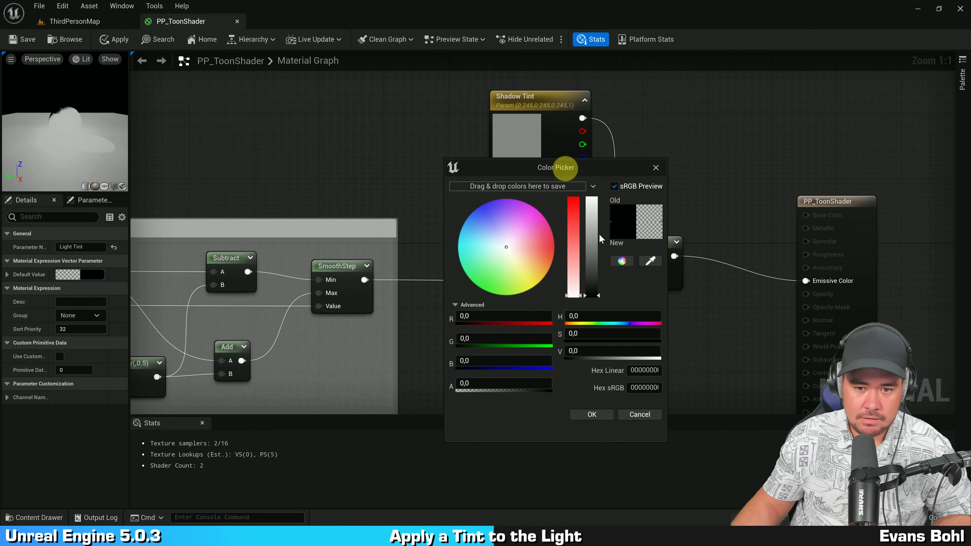
drag(592, 283, 595, 213)
click(486, 385)
text(1)
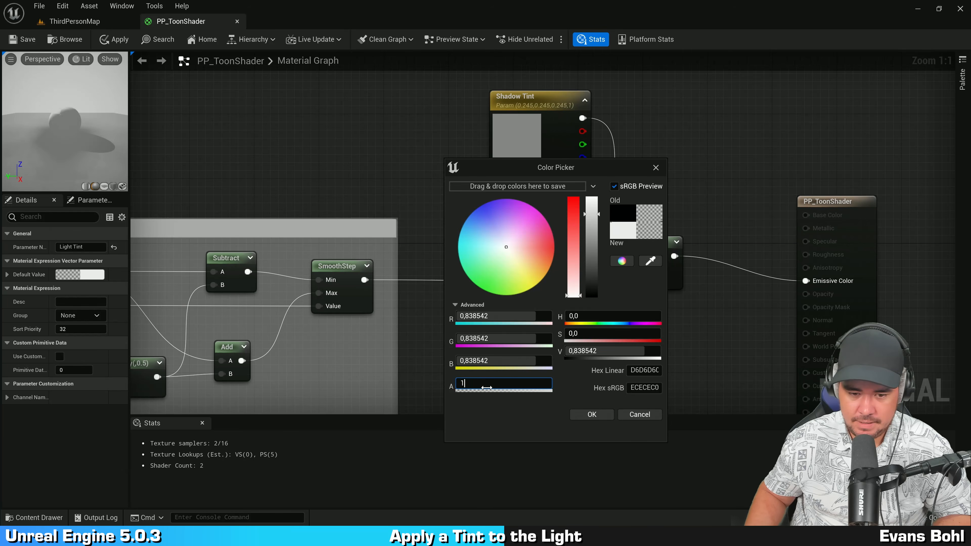
key(Return)
click(592, 414)
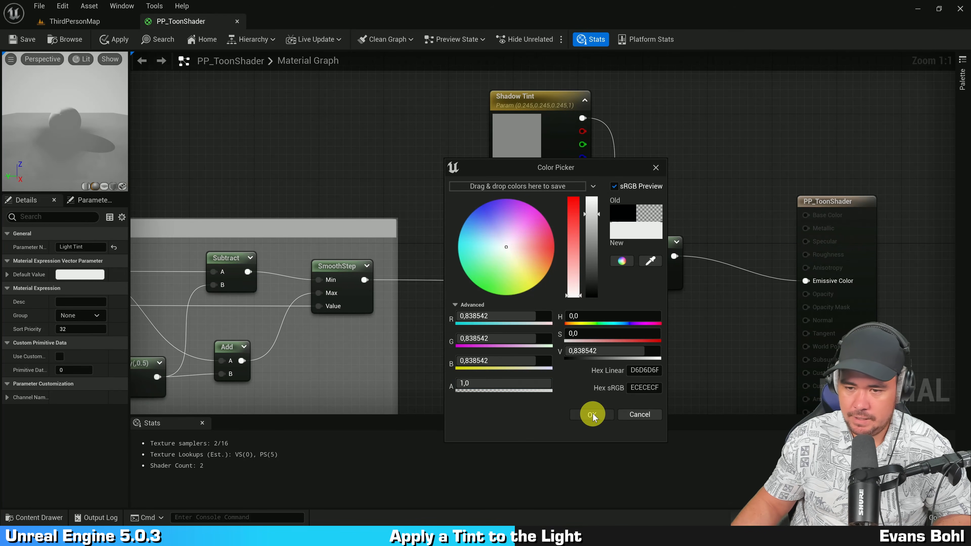
click(623, 349)
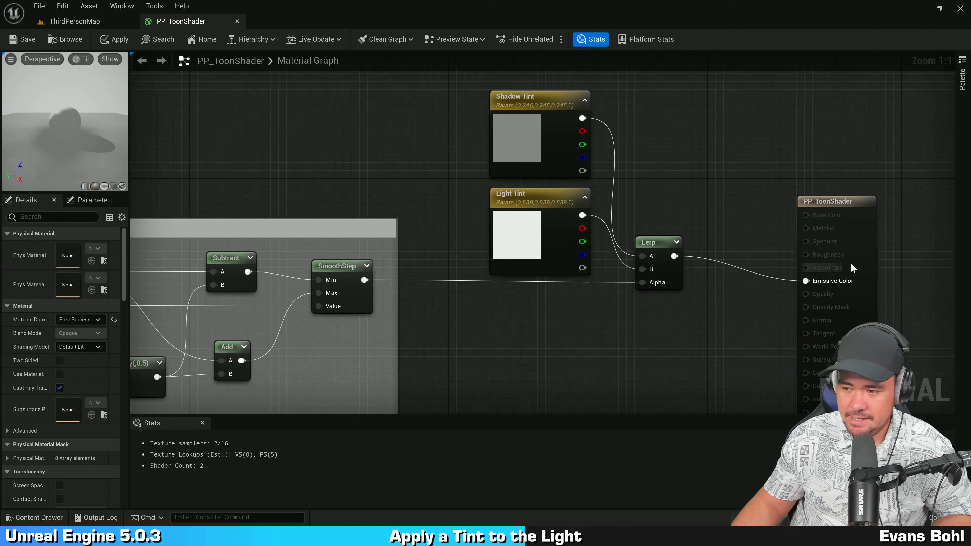
Step: Rearrange the Shadow Tint, Light Tint, Lerp and output nodes into a tidy layout
drag(865, 257, 775, 225)
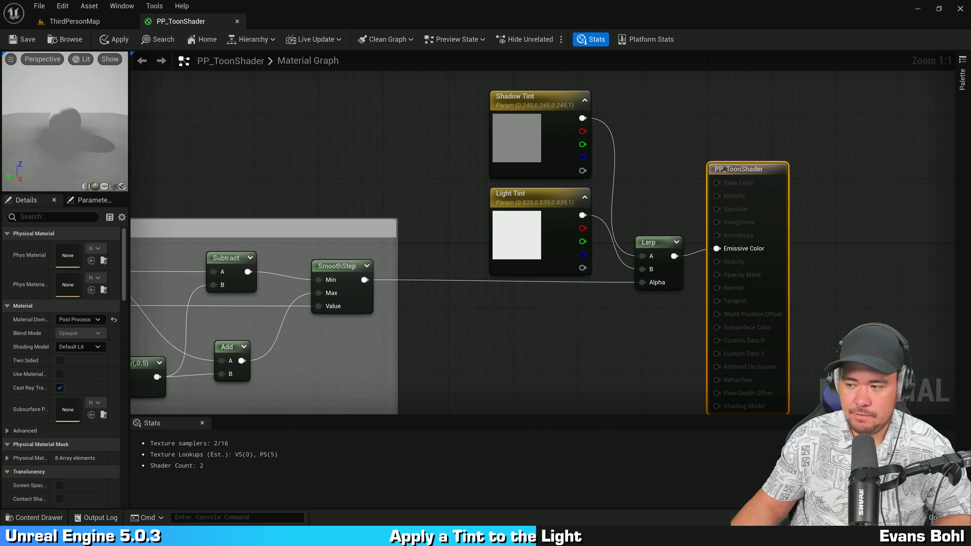
click(469, 314)
right_drag(581, 337, 564, 363)
scroll(584, 290, down, 1)
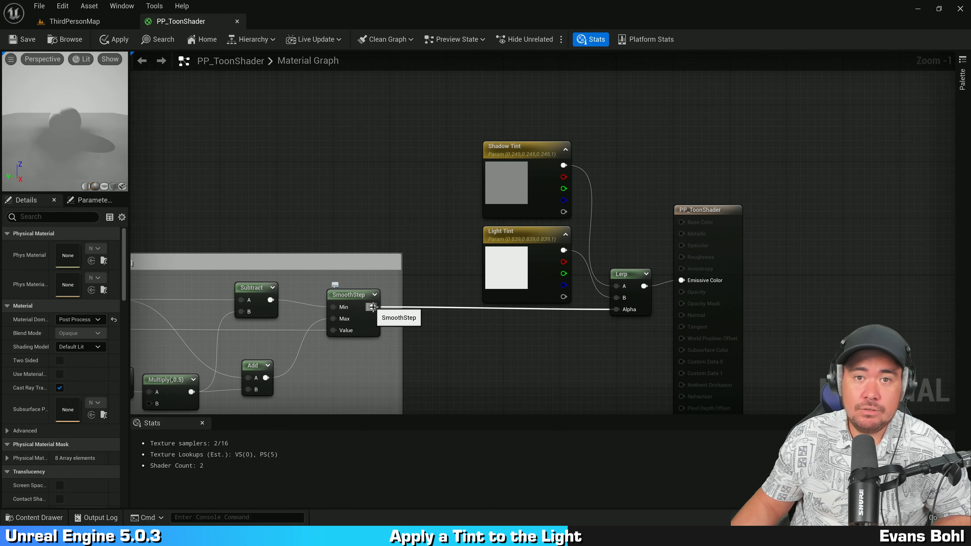
click(202, 423)
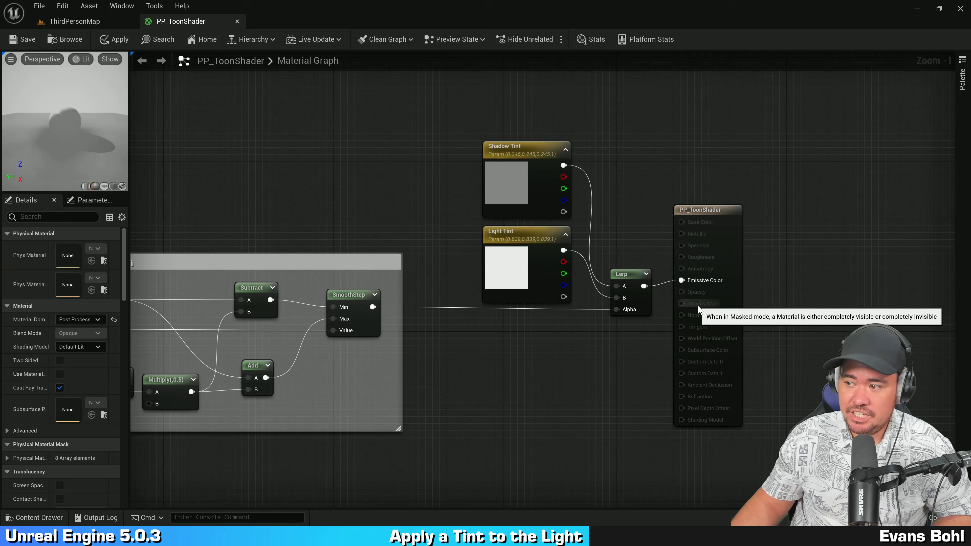
mouse_move(524, 196)
mouse_down()
mouse_move(515, 157)
mouse_move(516, 190)
mouse_up()
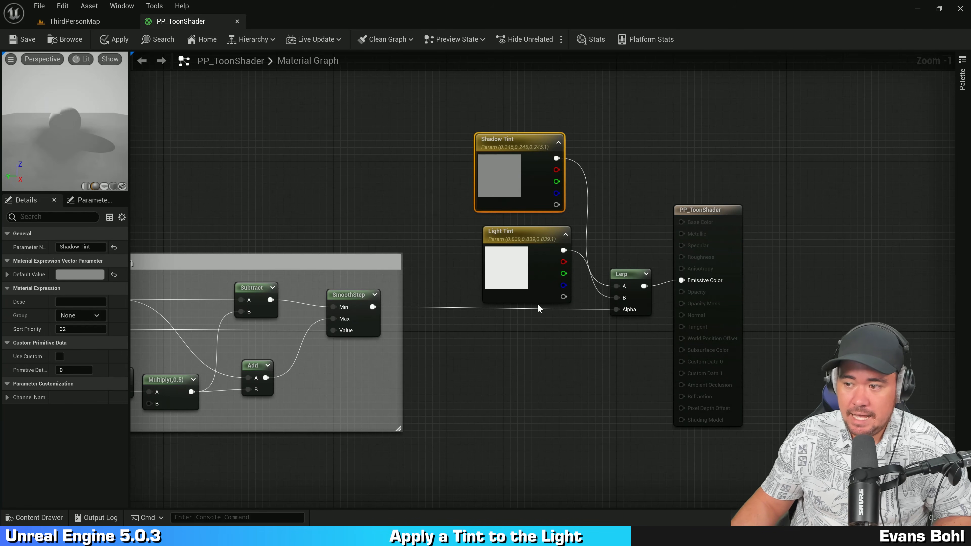
click(509, 268)
drag(513, 275, 505, 261)
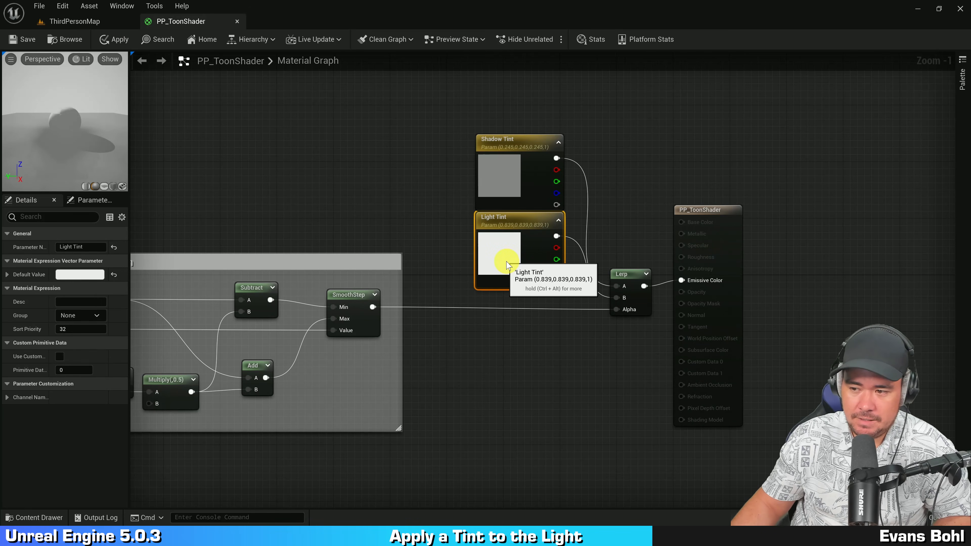
right_drag(519, 341, 504, 369)
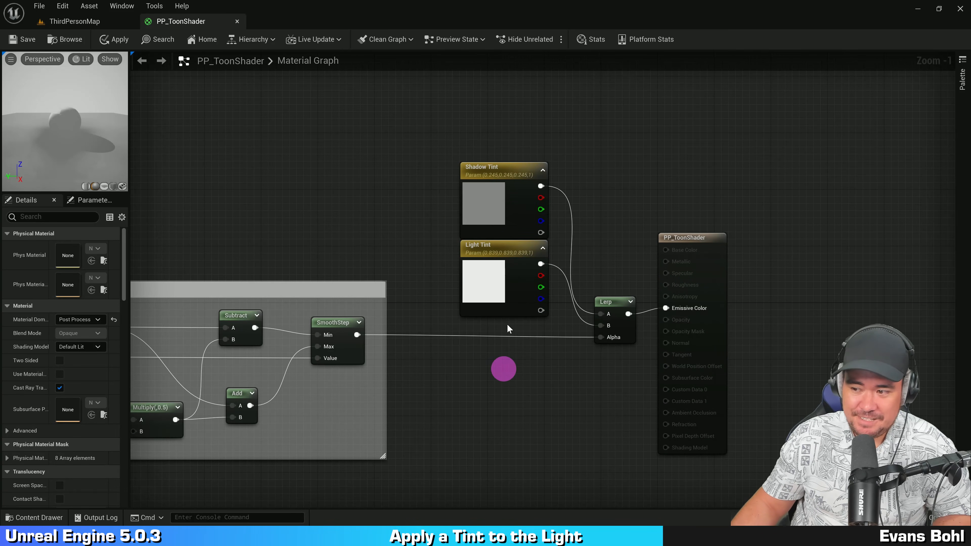
drag(490, 277, 491, 291)
right_drag(734, 303, 744, 262)
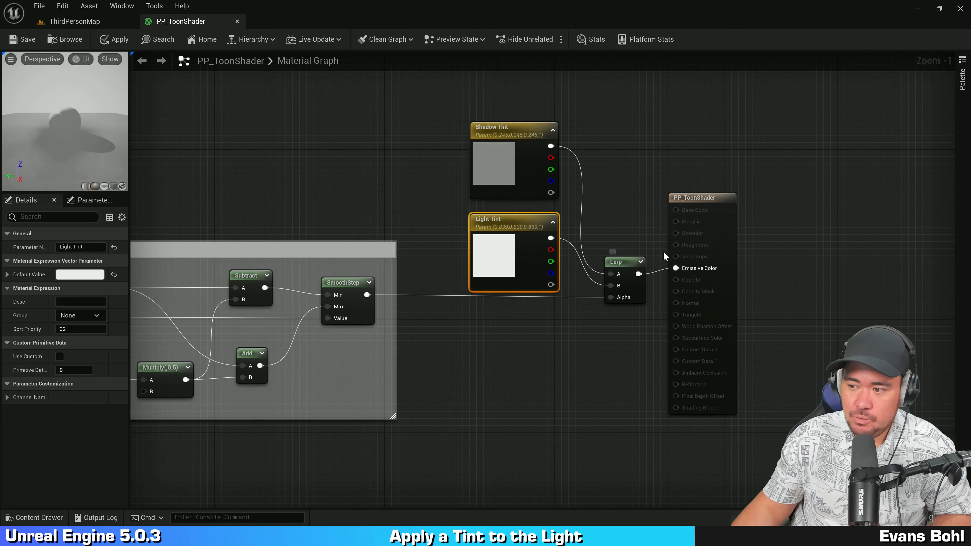
click(687, 204)
right_drag(652, 163, 619, 183)
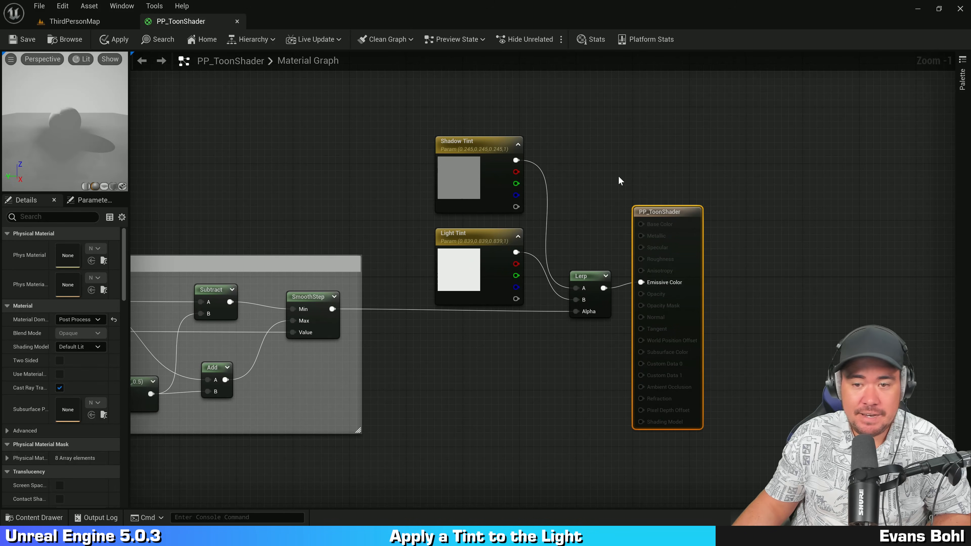
Step: Save the PP_ToonShader material
click(624, 155)
key(ctrl+s)
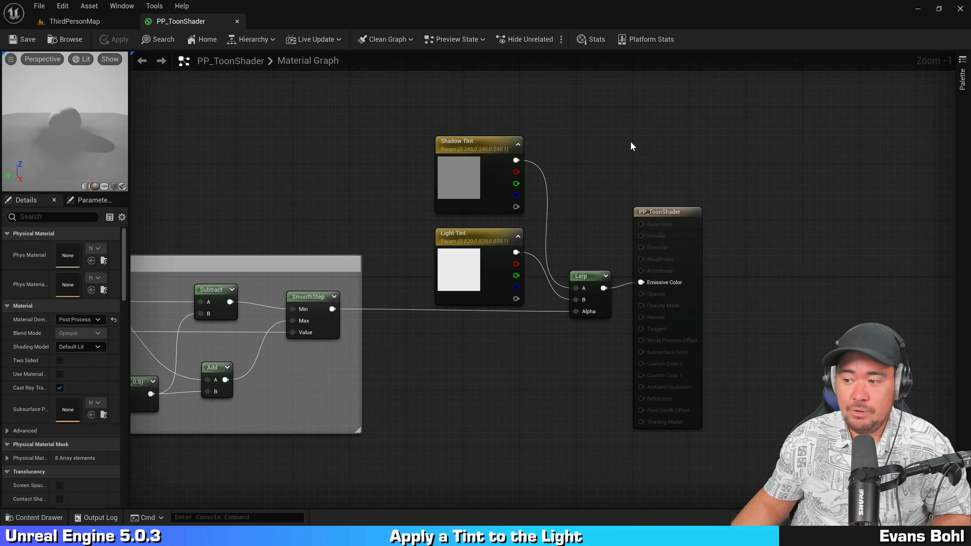
click(591, 124)
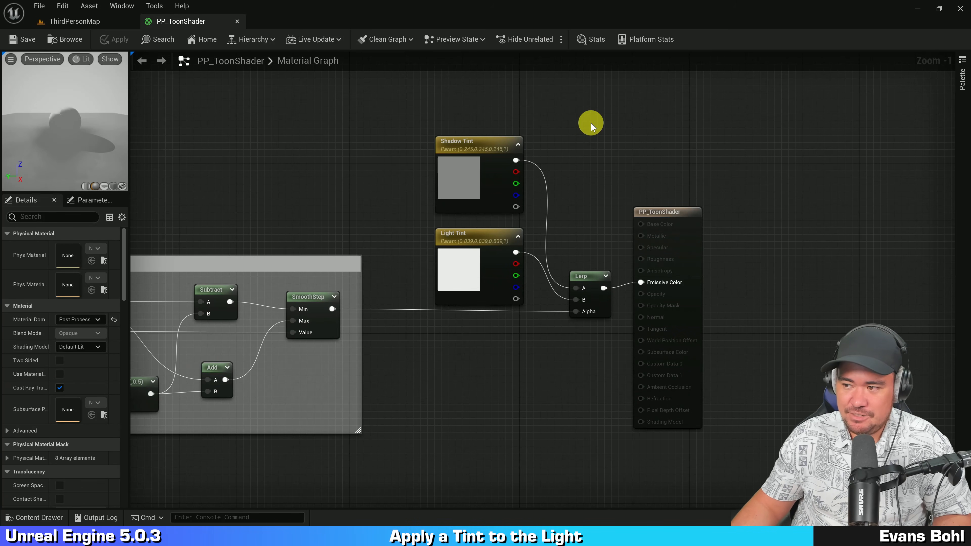
Step: Switch to the ThirdPersonMap level and open the PPI_ToonShader material instance from the ToonShader content folder
click(92, 25)
click(458, 126)
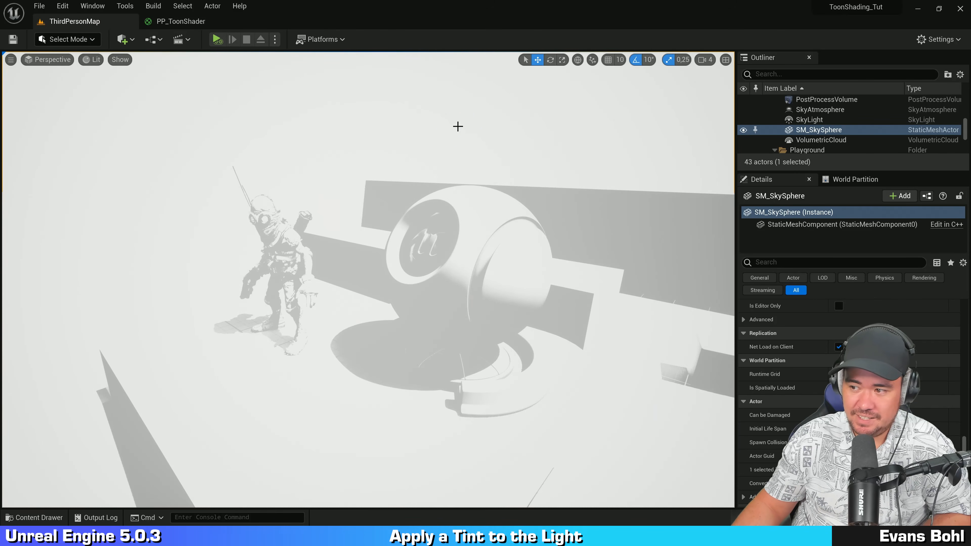
key(ctrl+space)
click(417, 374)
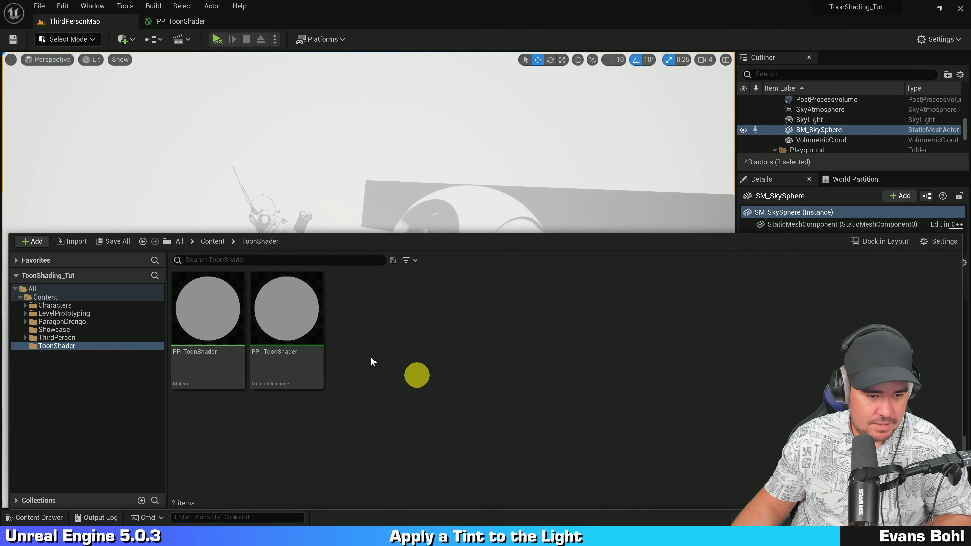
click(299, 318)
double_click(298, 316)
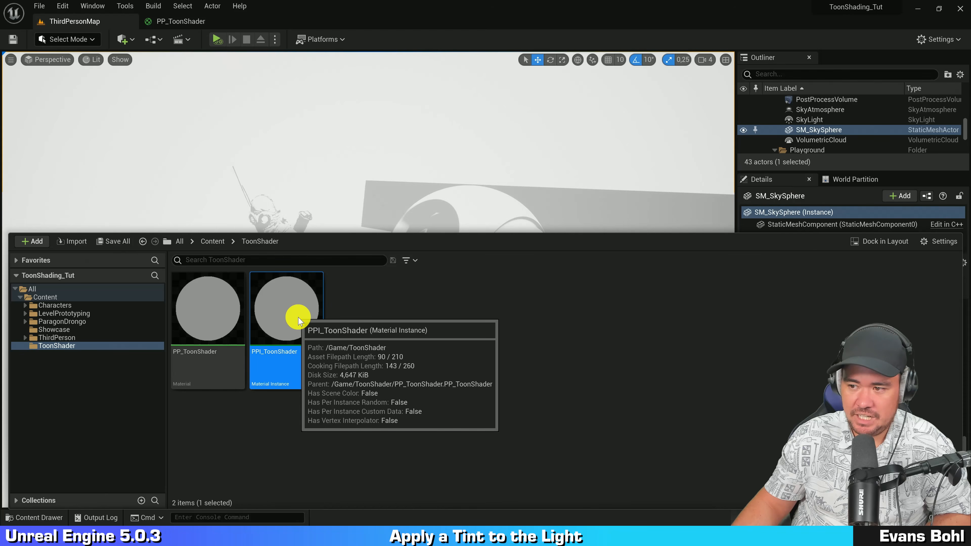
Step: Enable the Light Tint override and set the instance's Shadow Tint to a blue of hue about 216, saturation 0.67, value 0.245
click(826, 286)
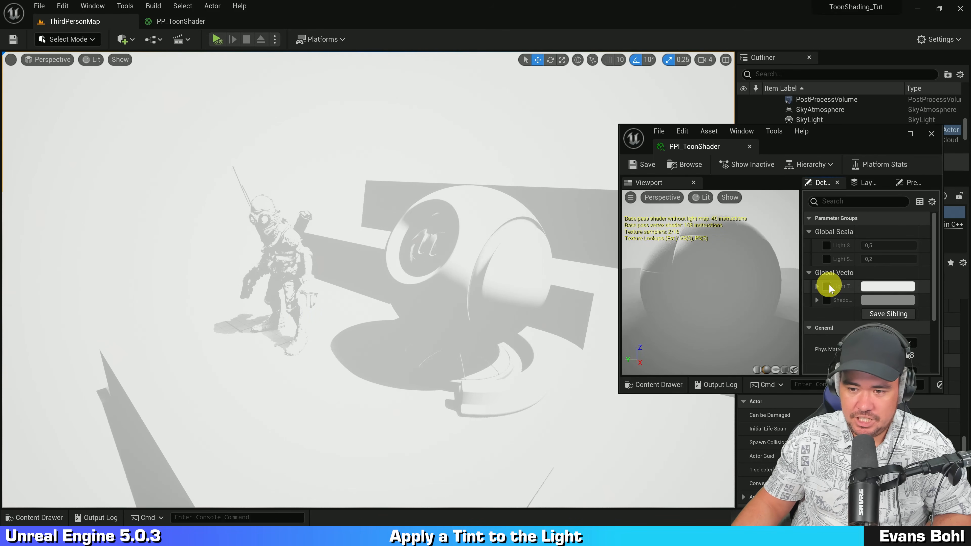
drag(802, 275, 712, 167)
click(854, 299)
click(643, 234)
drag(642, 233, 634, 224)
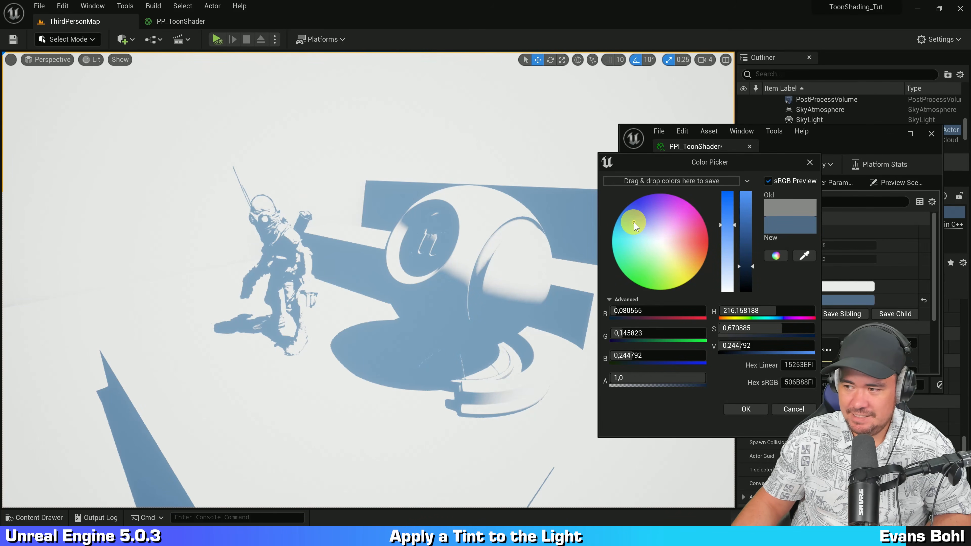
click(746, 409)
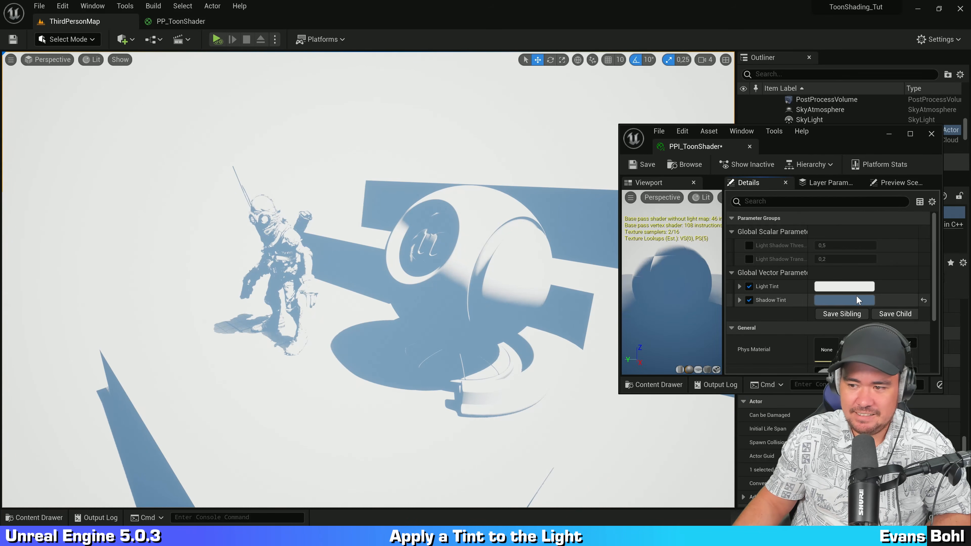
Step: Set the instance's Light Tint to a lavender of hue about 264, saturation 0.398, value 0.839
click(840, 291)
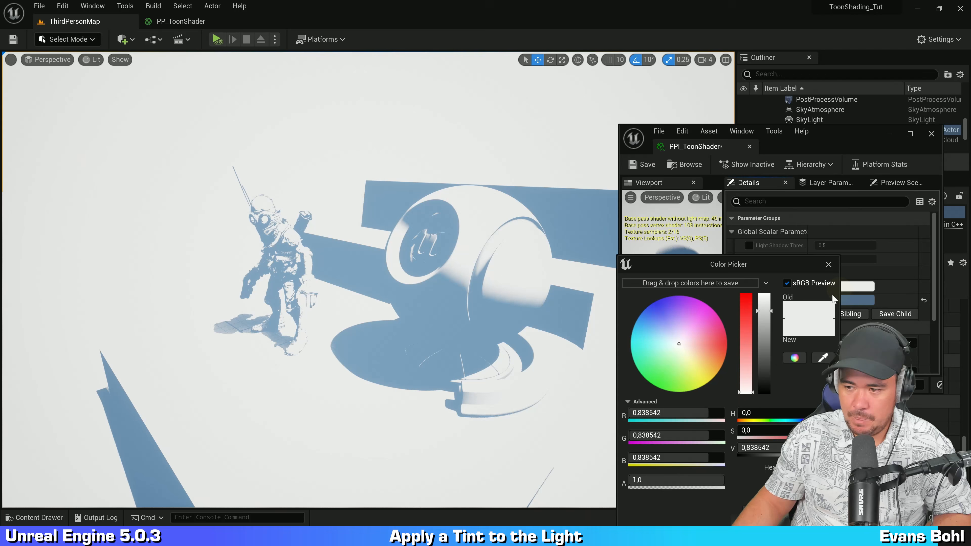
click(678, 328)
drag(678, 327, 677, 324)
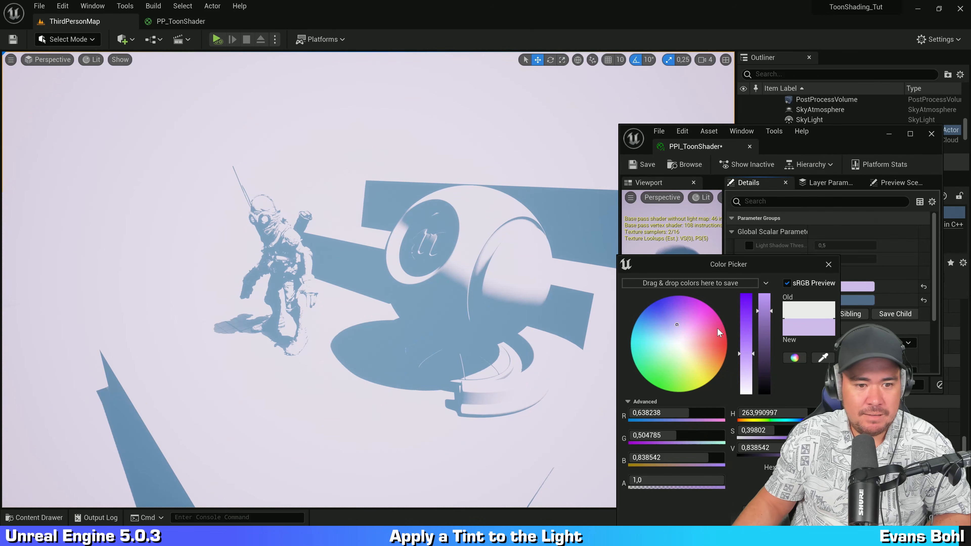
Step: Orbit the level viewport to examine the light and shadow artifacts on the floor
right_drag(574, 299, 521, 297)
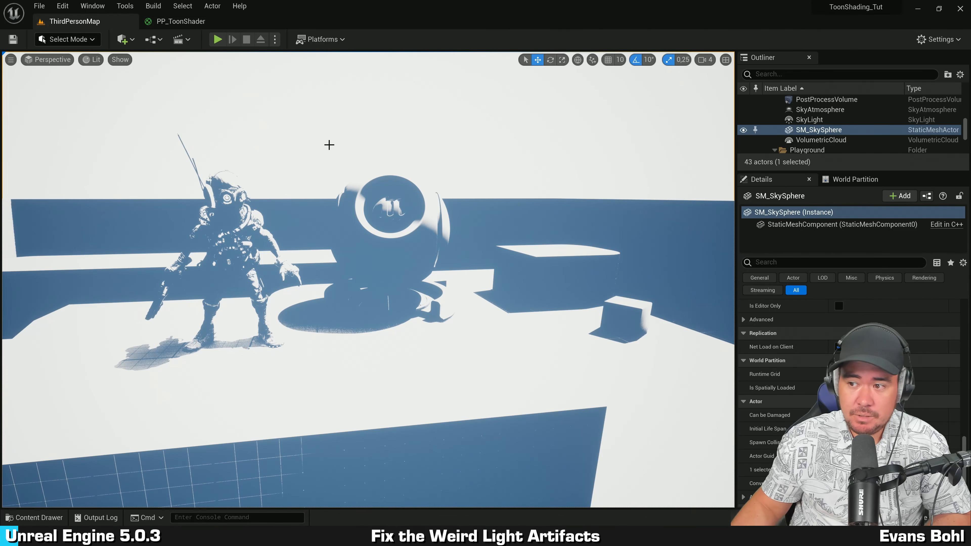
right_drag(295, 153, 685, 175)
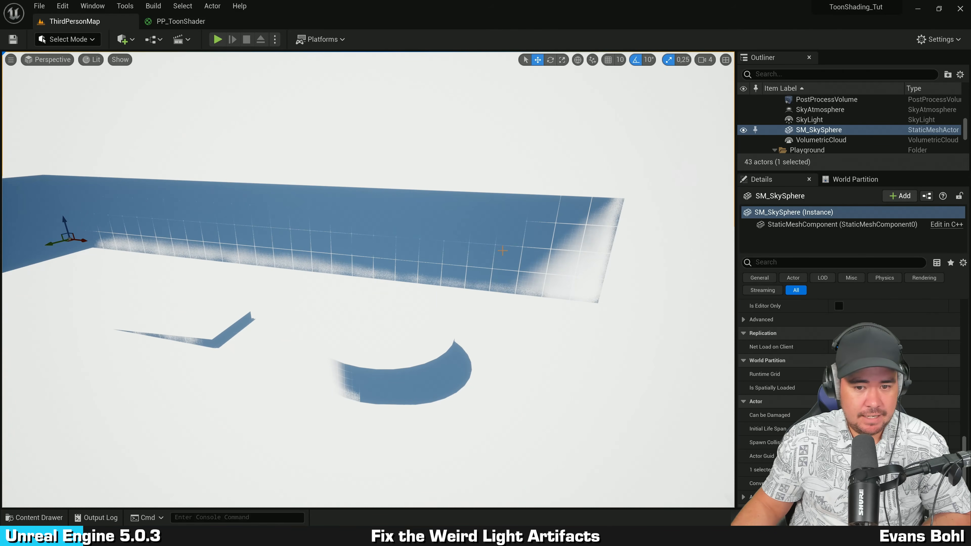
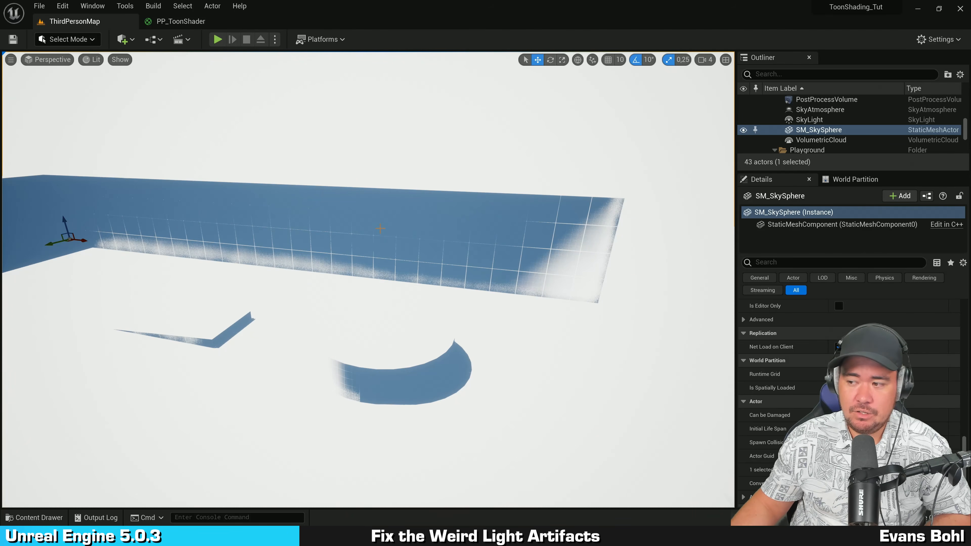
Step: Open Project Settings' Rendering section and set both Dynamic Global Illumination Method and Reflection Method to None
click(62, 5)
click(120, 157)
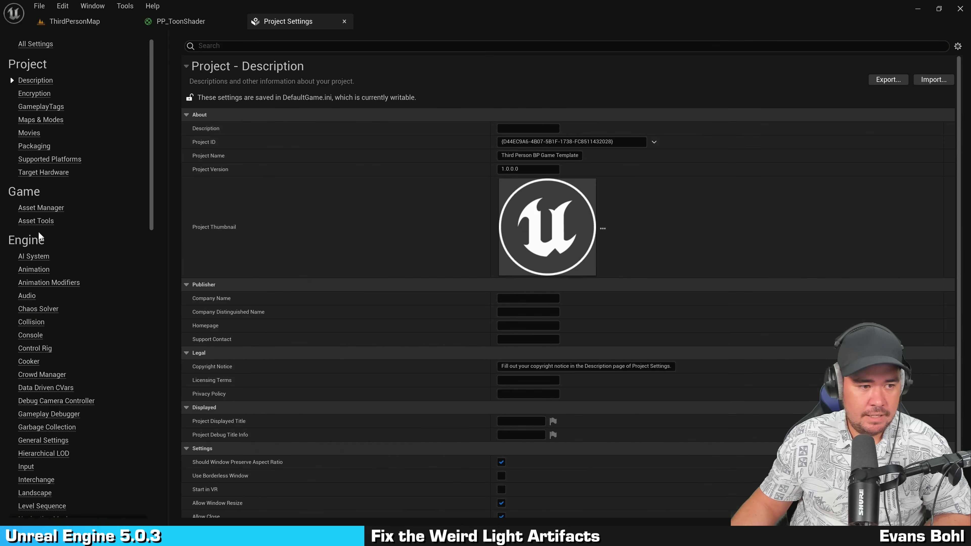
click(35, 239)
scroll(34, 240, down, 3)
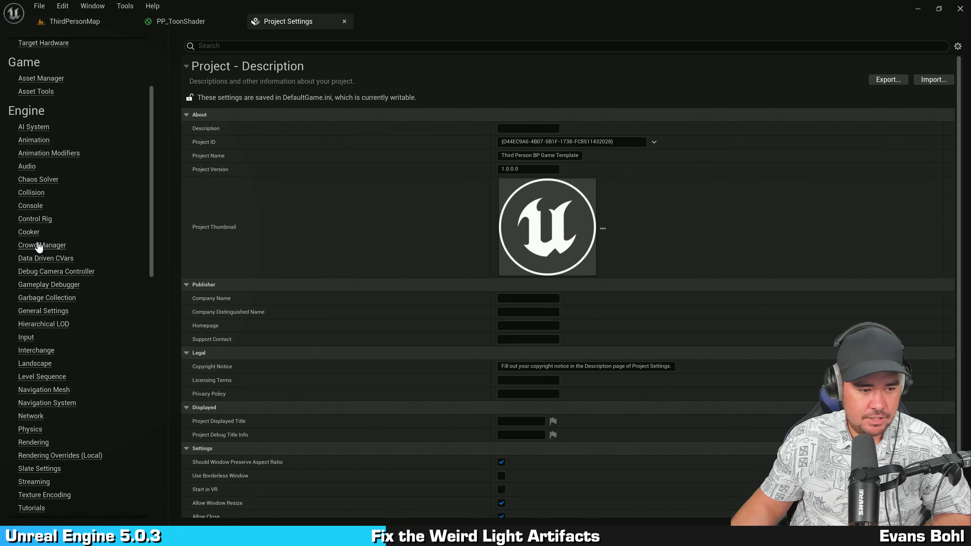
scroll(39, 247, down, 4)
click(43, 266)
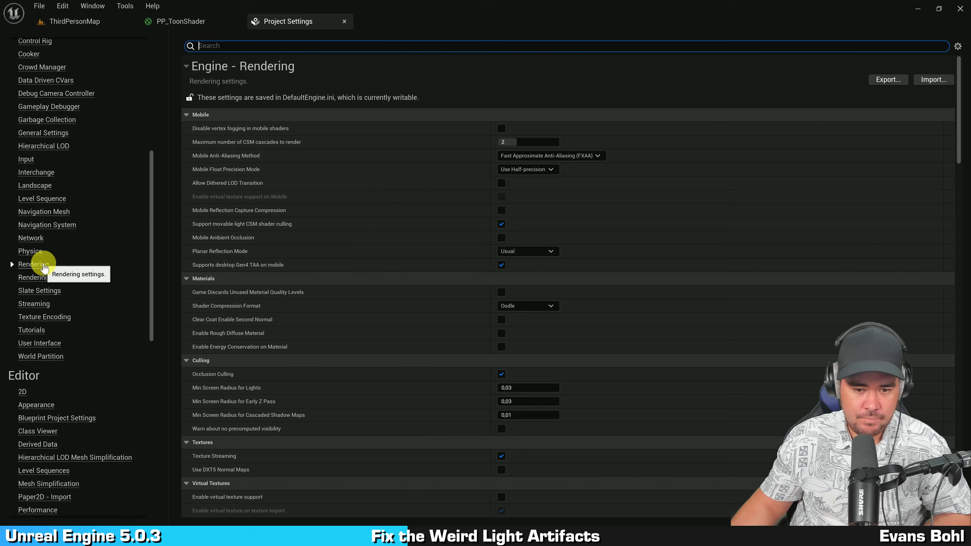
scroll(366, 179, down, 10)
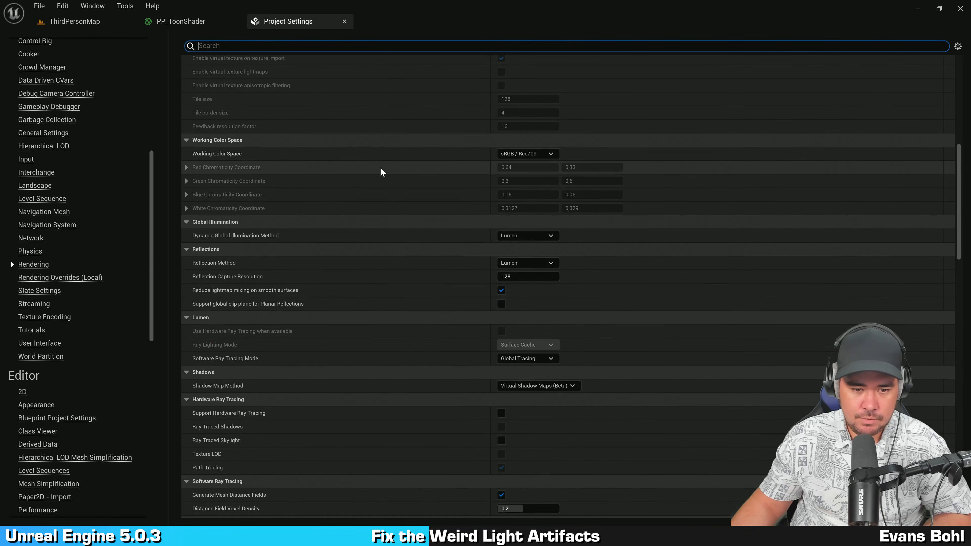
scroll(381, 172, down, 1)
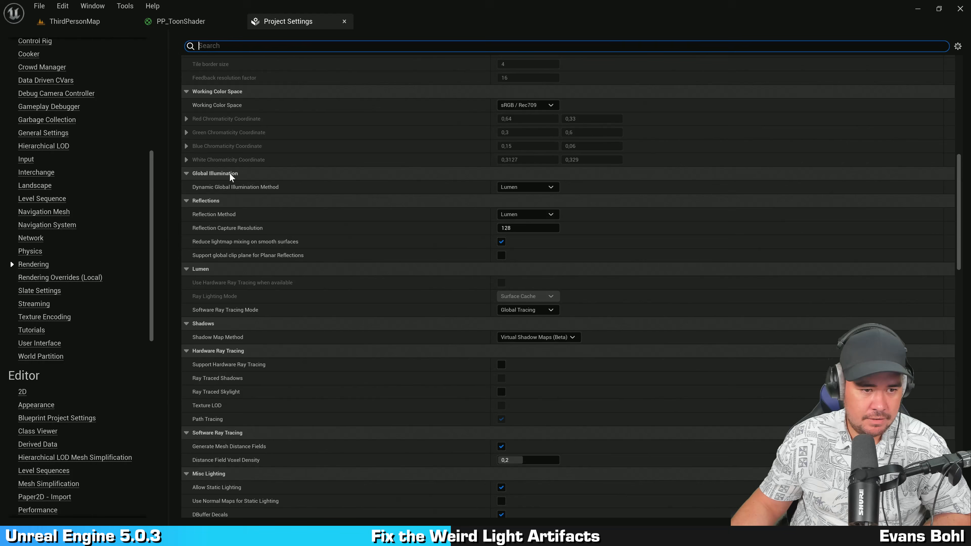
click(527, 187)
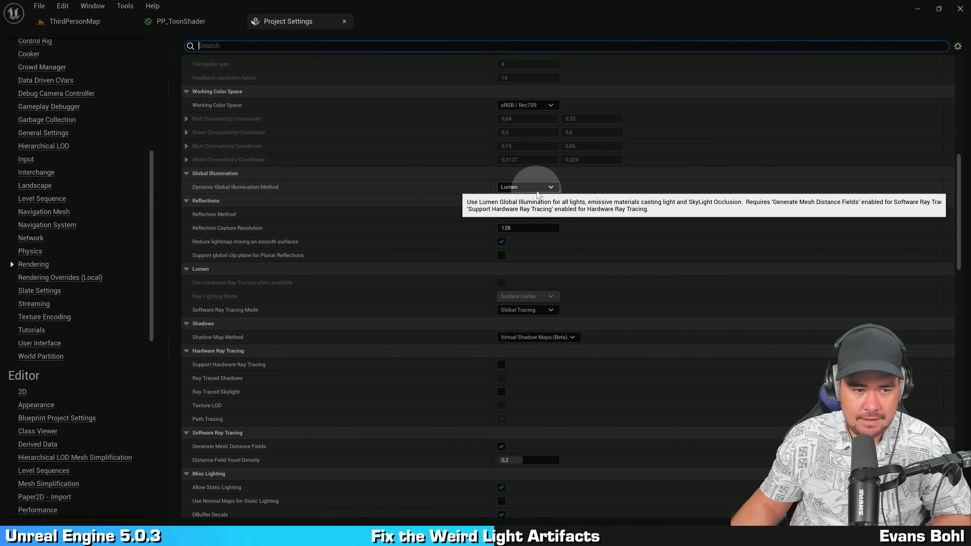
click(540, 188)
click(527, 196)
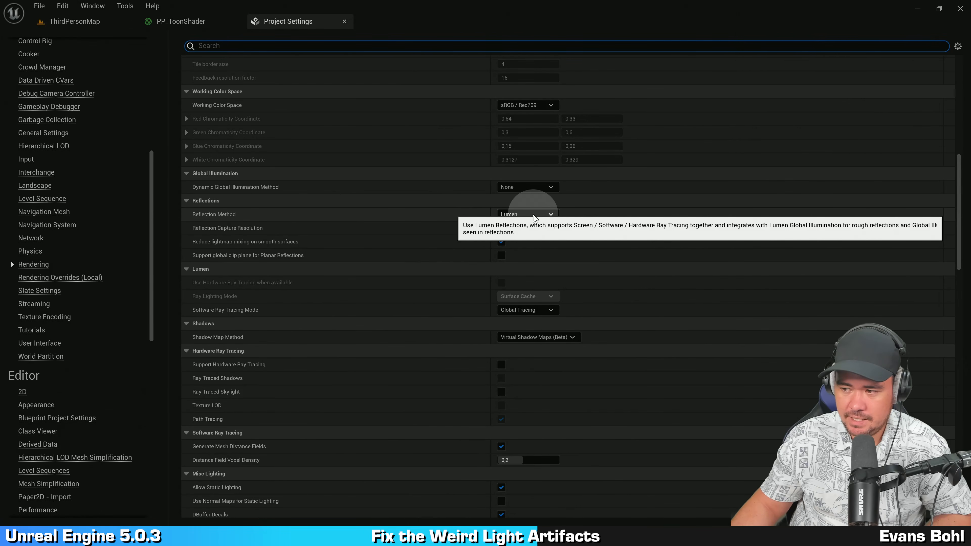
click(533, 217)
click(525, 223)
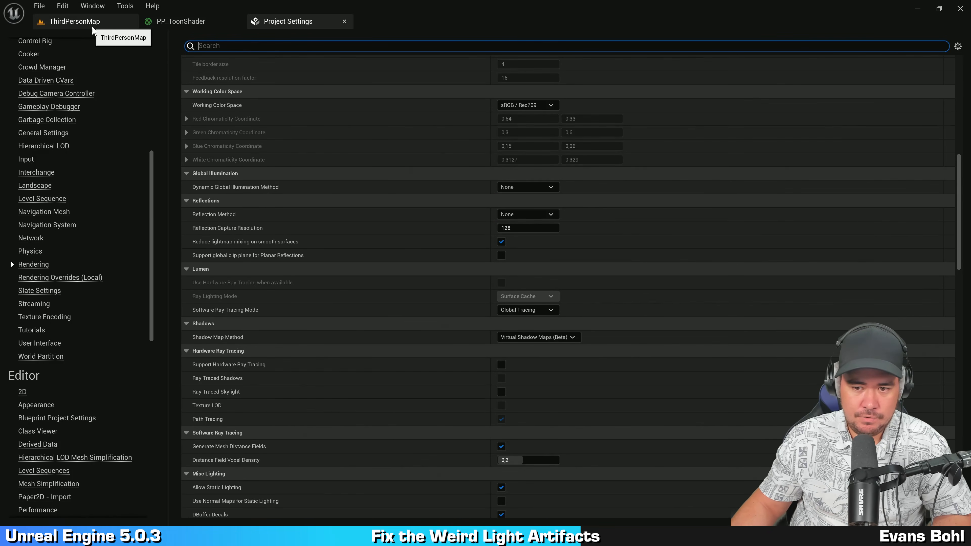
Step: Return to the level and orbit the viewport to examine the lighting and shadows on the character and floor
click(91, 26)
drag(572, 199, 228, 195)
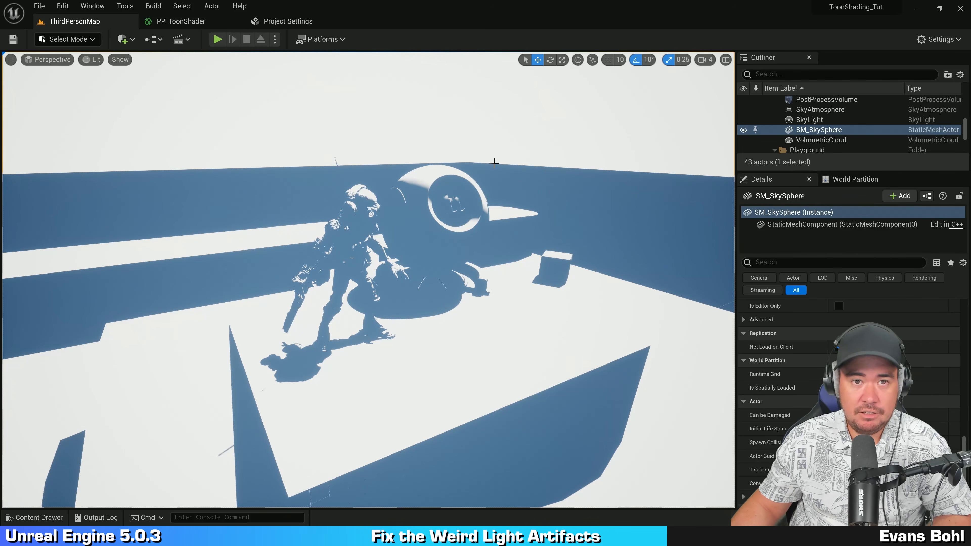
drag(603, 168, 580, 161)
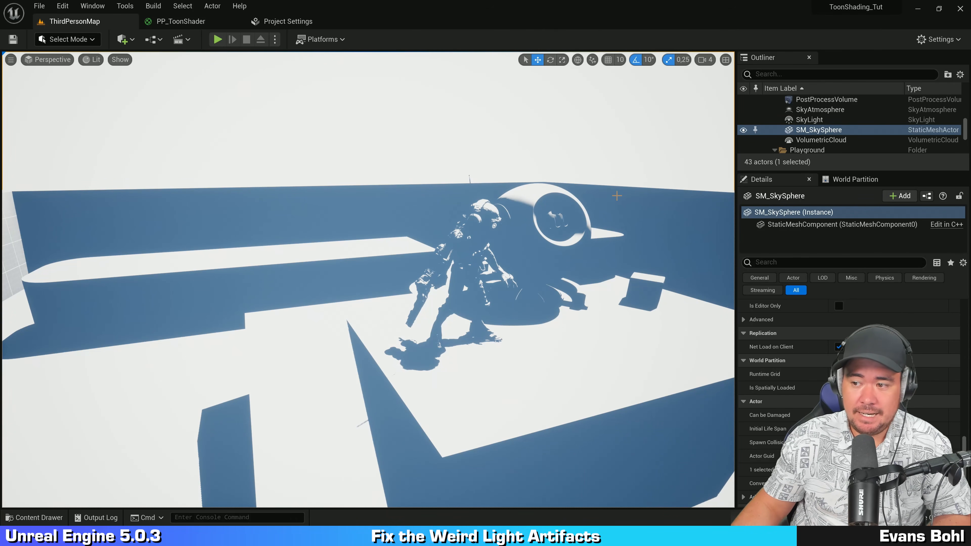
drag(617, 196, 515, 188)
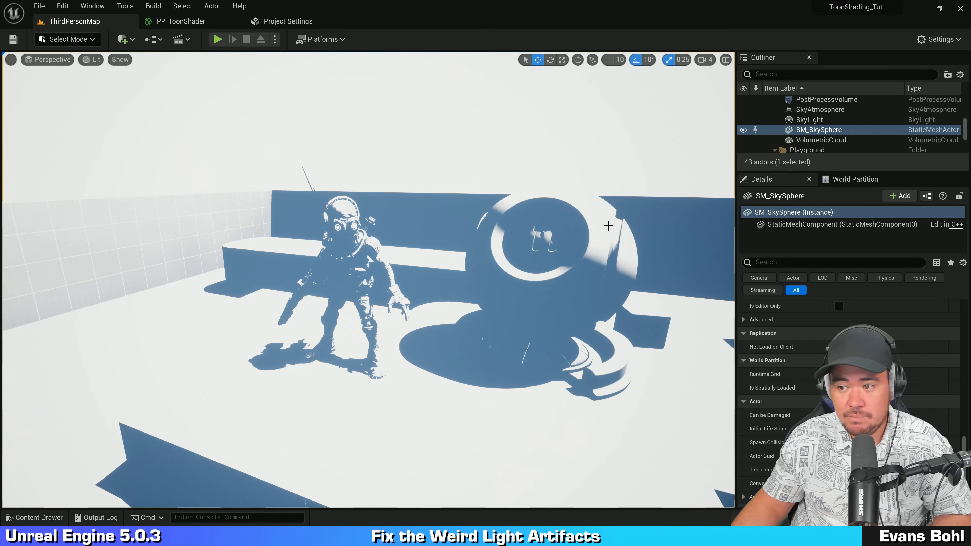
alt+drag(584, 217, 637, 222)
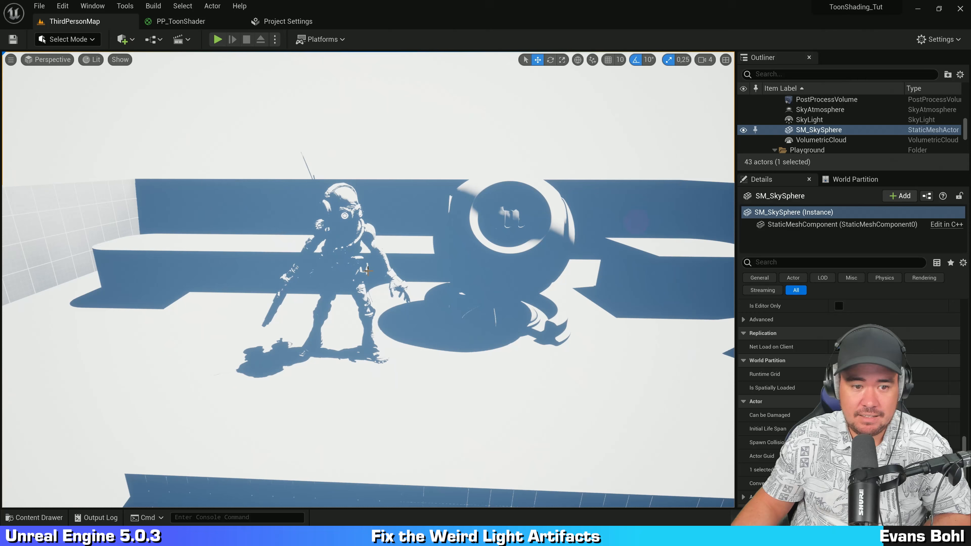
click(348, 252)
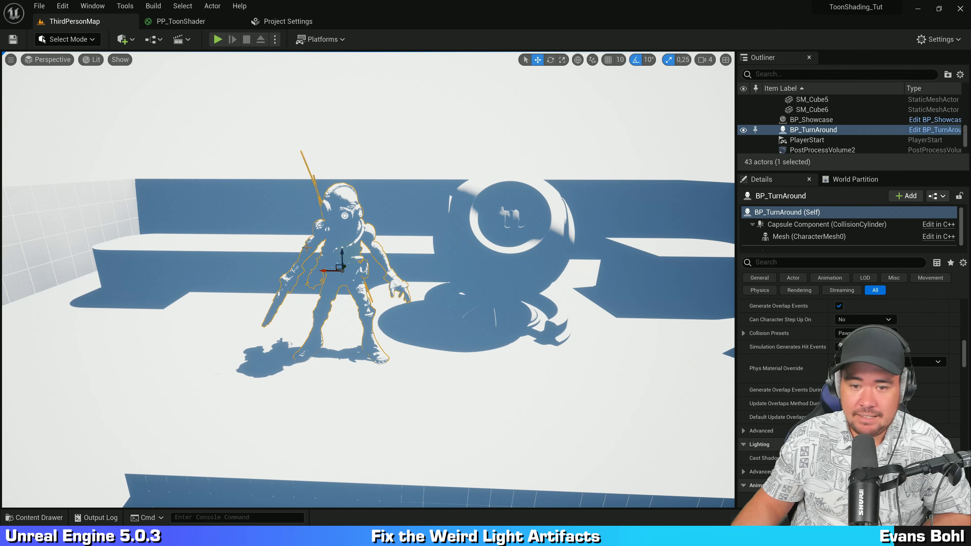
click(420, 138)
mouse_move(418, 137)
alt+mouse_down()
mouse_move(514, 137)
mouse_move(399, 136)
mouse_move(412, 139)
alt+mouse_up()
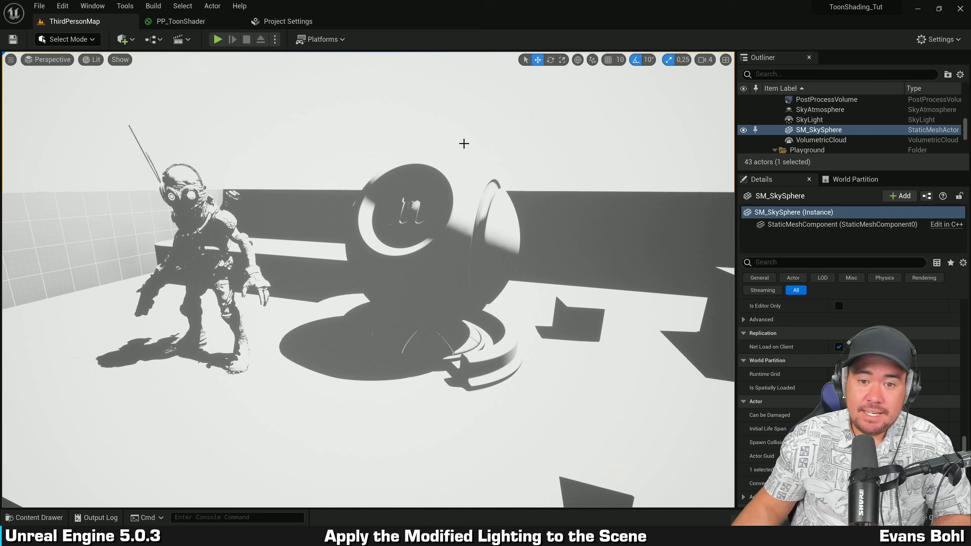
alt+drag(464, 145, 538, 128)
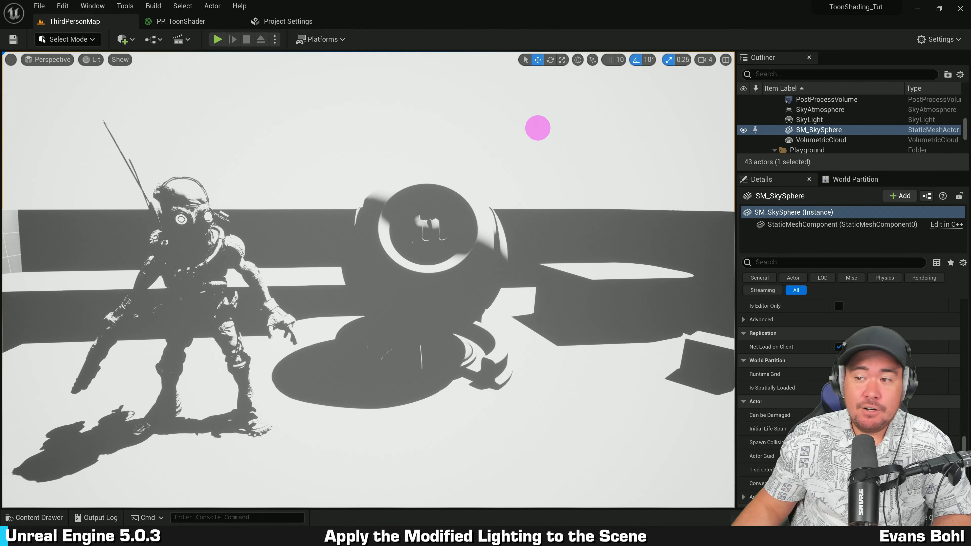
alt+drag(469, 152, 411, 94)
Step: In the PP_ToonShader material graph, move the result node further right of the Lerp node
click(206, 23)
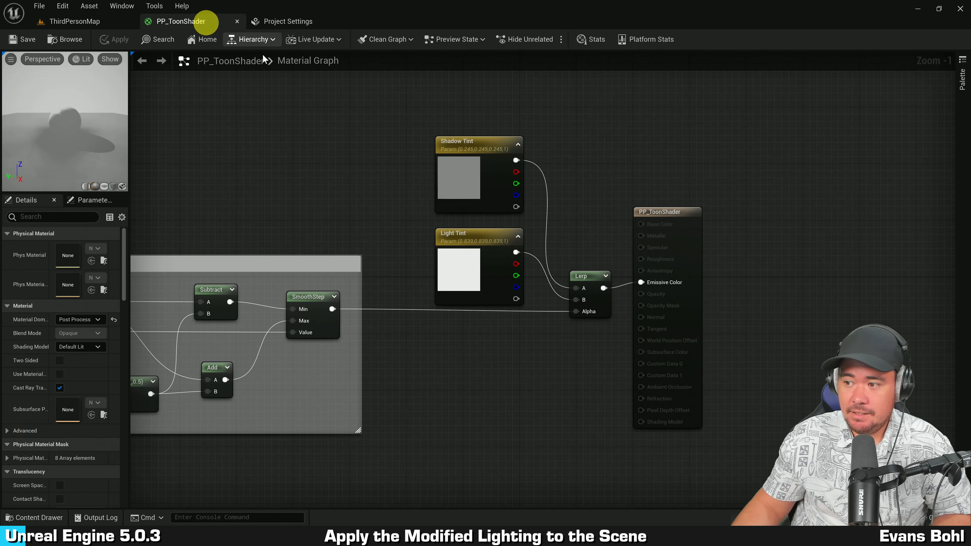
right_drag(684, 284, 551, 229)
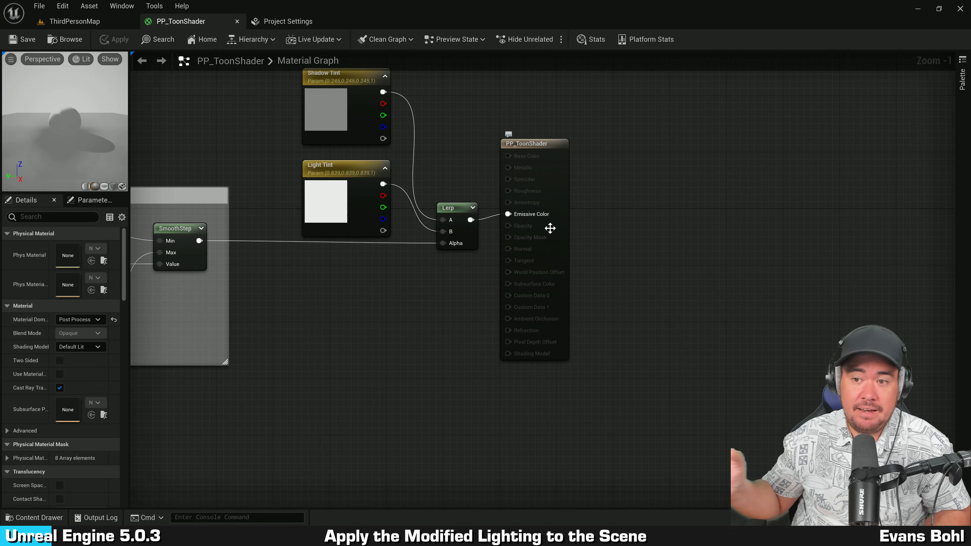
mouse_move(677, 170)
right_down()
mouse_move(672, 152)
mouse_move(668, 169)
right_up()
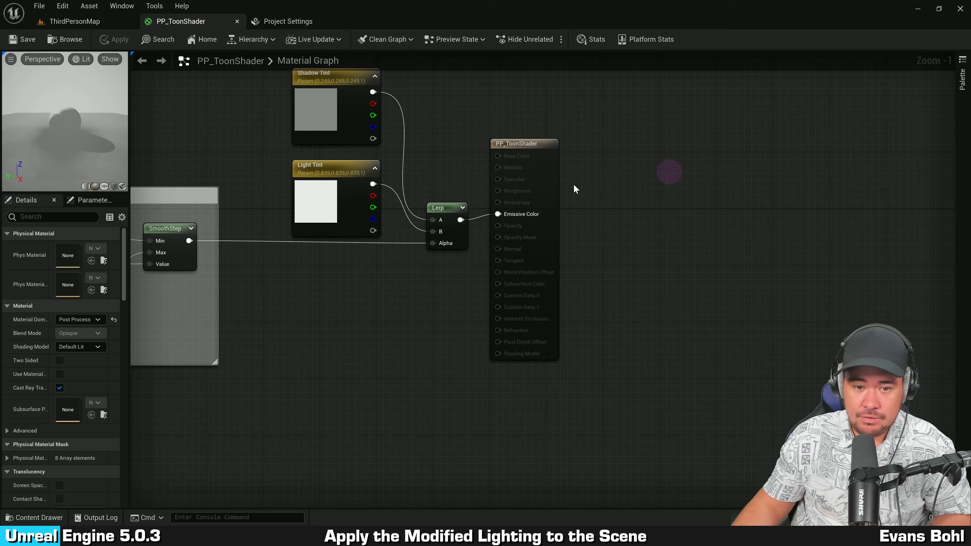
drag(556, 196, 763, 206)
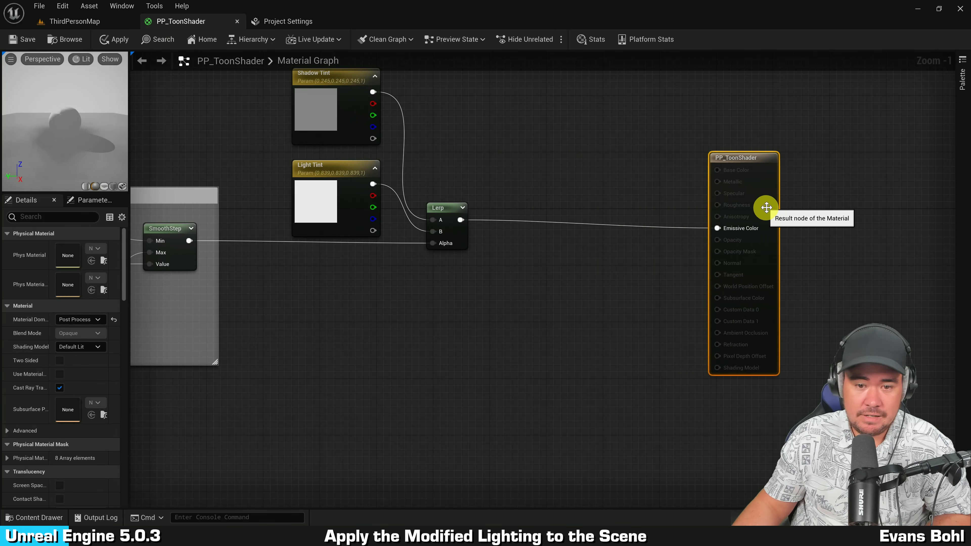
right_drag(548, 254, 634, 300)
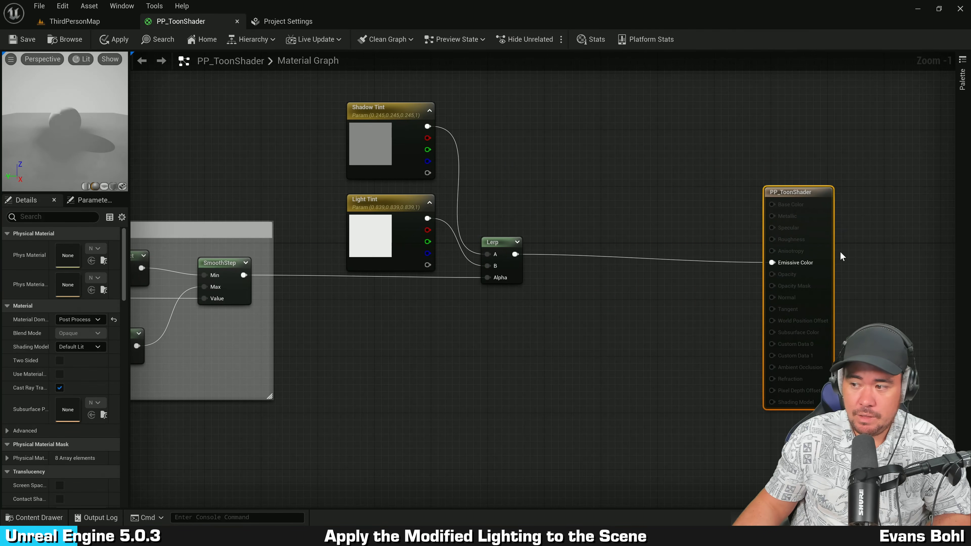
Step: Duplicate the SceneTexture BaseColor node from the light buffer group and place the copy below the Lerp node
right_drag(314, 341, 955, 260)
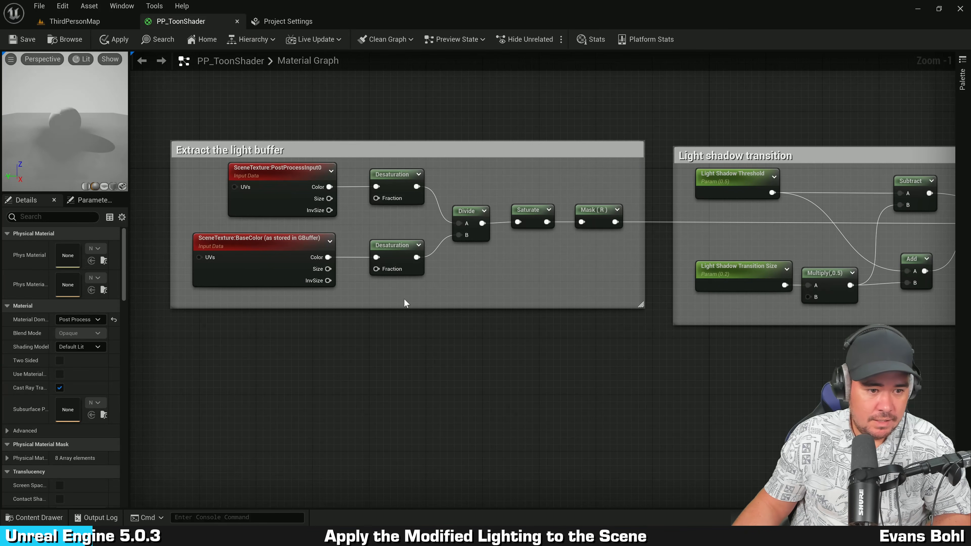
click(260, 278)
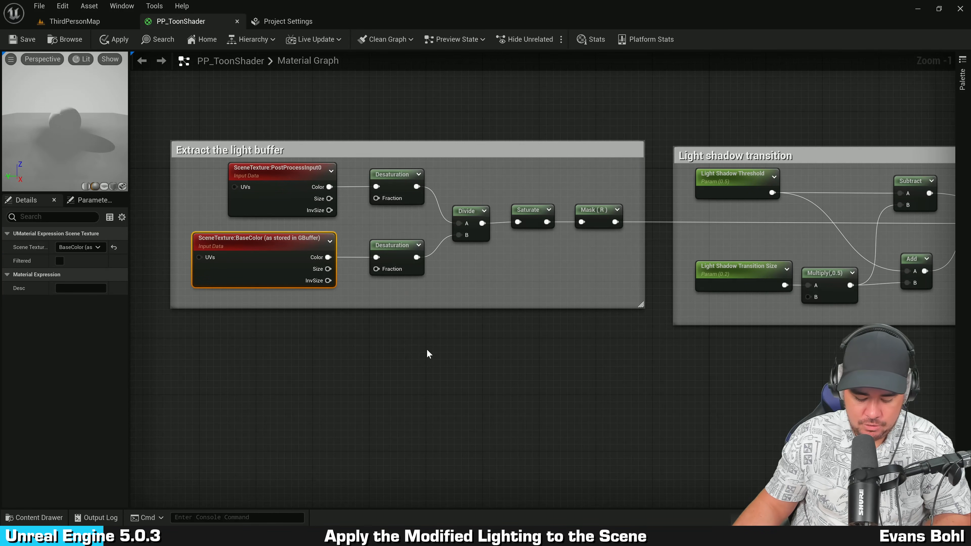
key(ctrl+v)
right_drag(857, 336, 337, 335)
drag(284, 373, 756, 261)
click(825, 258)
right_drag(824, 258, 660, 283)
scroll(628, 230, up, 1)
drag(563, 318, 556, 318)
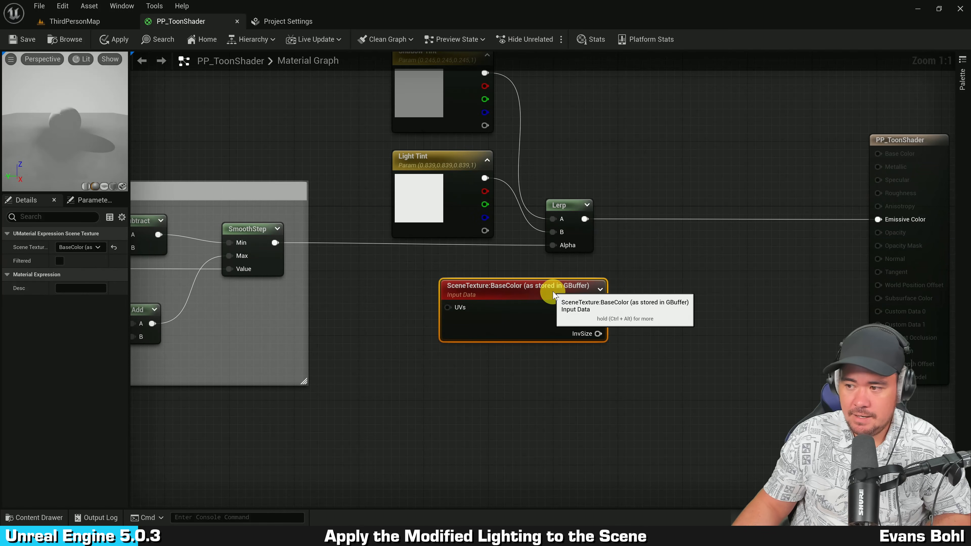
right_drag(605, 230, 629, 255)
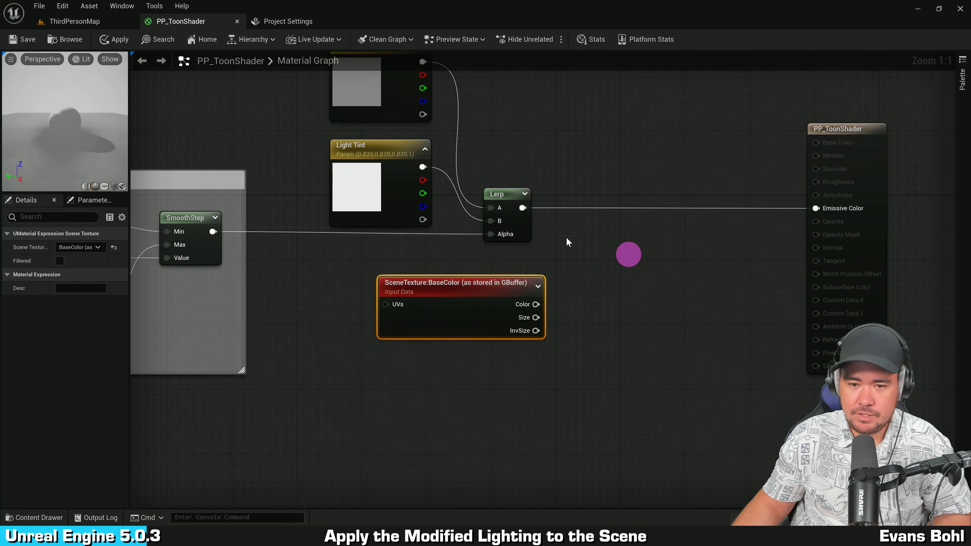
Step: Insert a Multiply node between the Lerp and Emissive Color, feeding the BaseColor scene texture into its B input
drag(523, 207, 662, 216)
text(*)
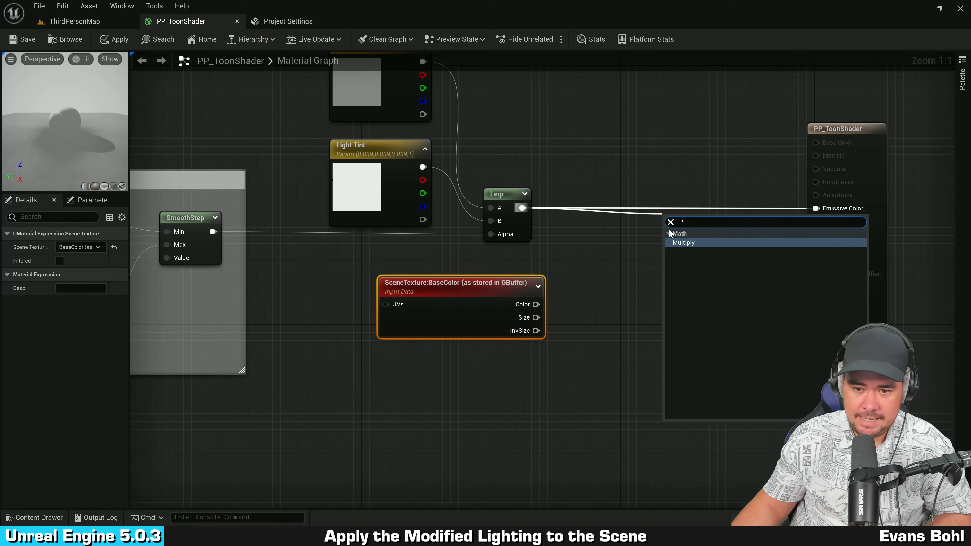
click(683, 243)
drag(536, 304, 677, 249)
right_drag(732, 279, 679, 259)
drag(650, 214, 783, 194)
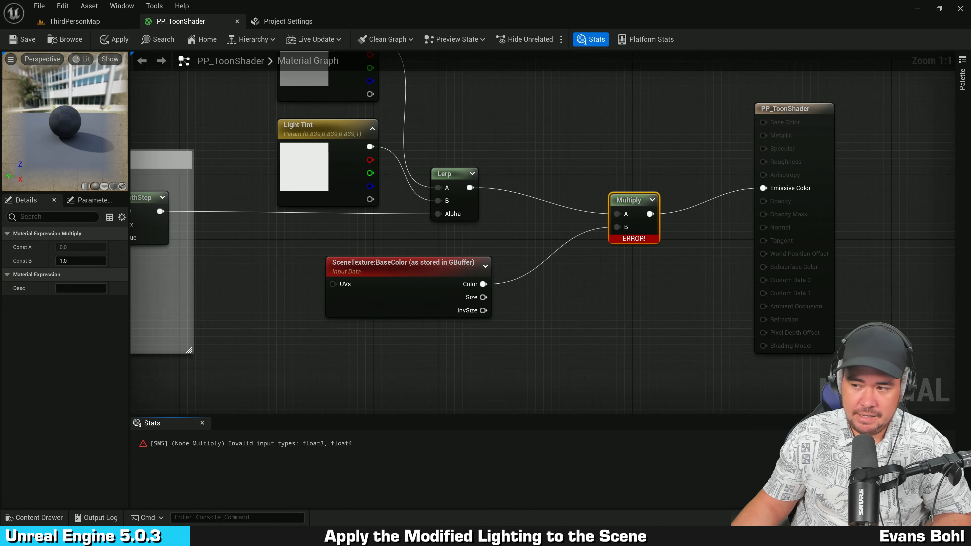
Step: Reposition the Multiply node level with the Lerp output
click(574, 310)
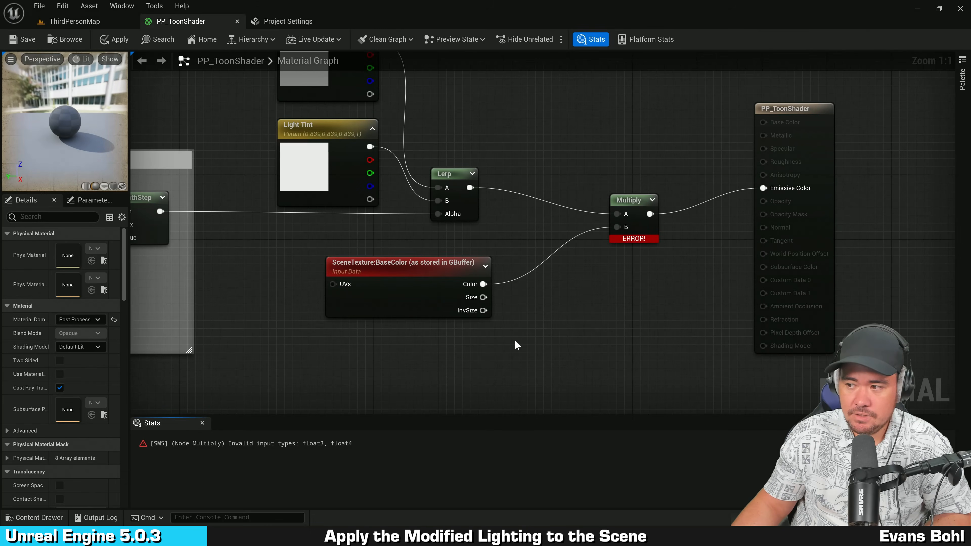
right_drag(561, 288, 532, 336)
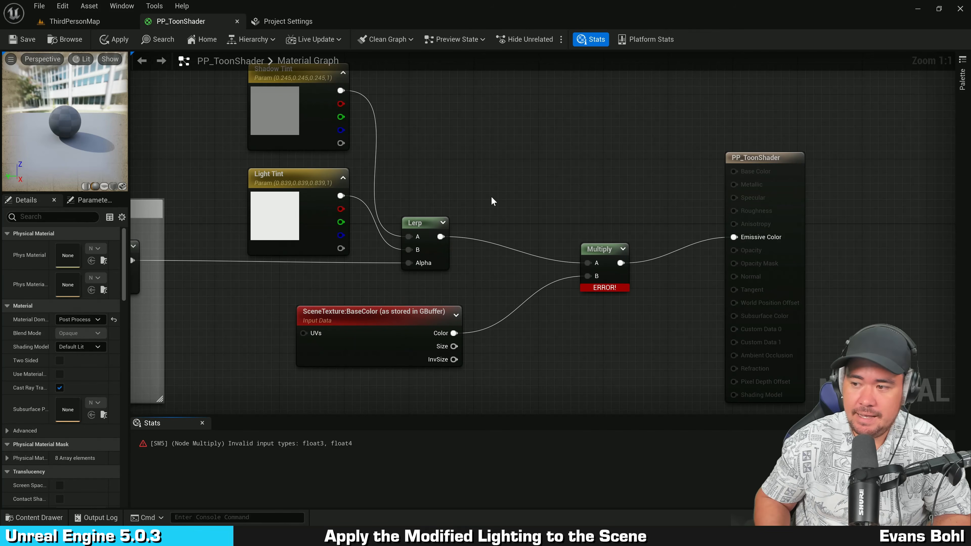
drag(387, 340, 367, 339)
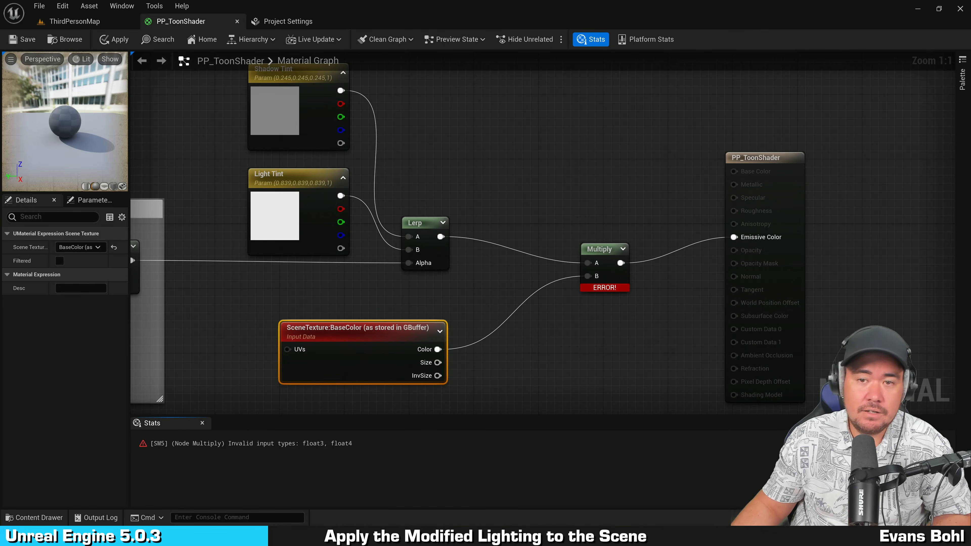
right_drag(702, 297, 620, 271)
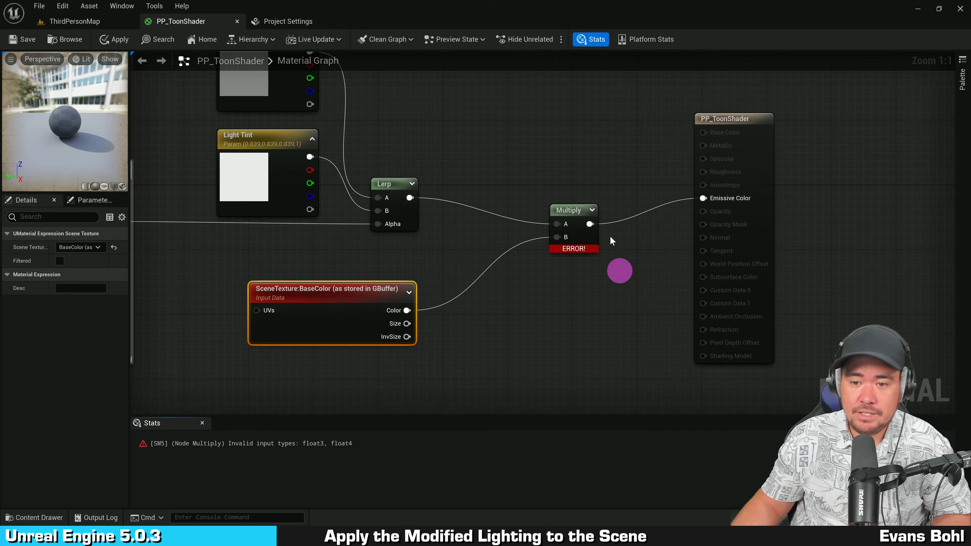
drag(589, 237, 612, 203)
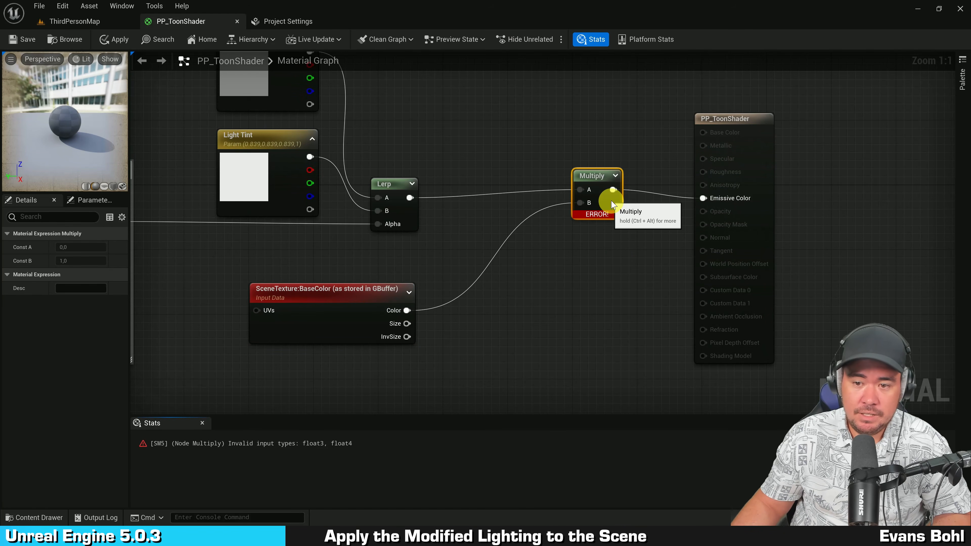
Step: Insert a ComponentMask between the scene texture's Color and the Multiply's B input, enabling its R, G and B channels
click(546, 294)
mouse_move(546, 294)
right_down()
mouse_move(561, 312)
mouse_move(564, 285)
right_up()
drag(406, 312, 457, 269)
text(component)
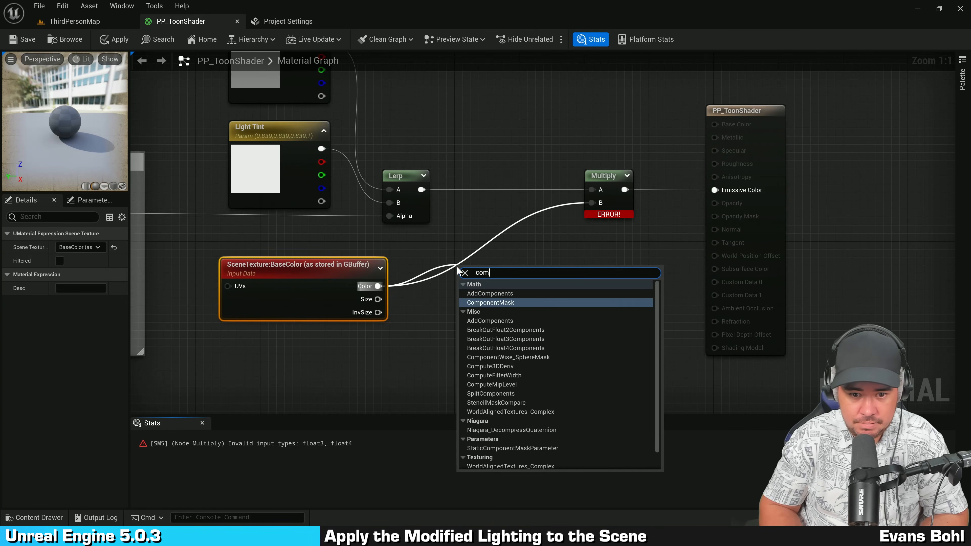
key(Return)
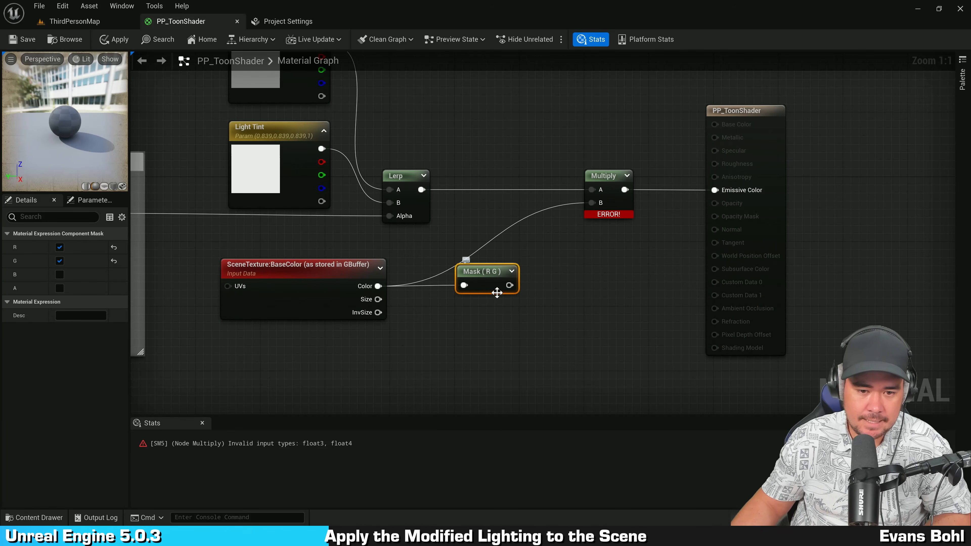
drag(511, 285, 594, 202)
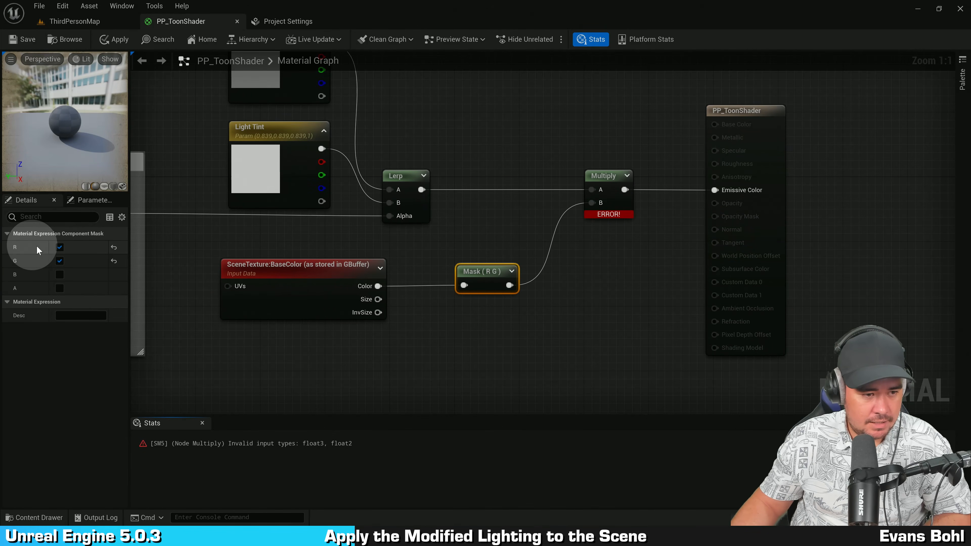
click(60, 274)
click(410, 341)
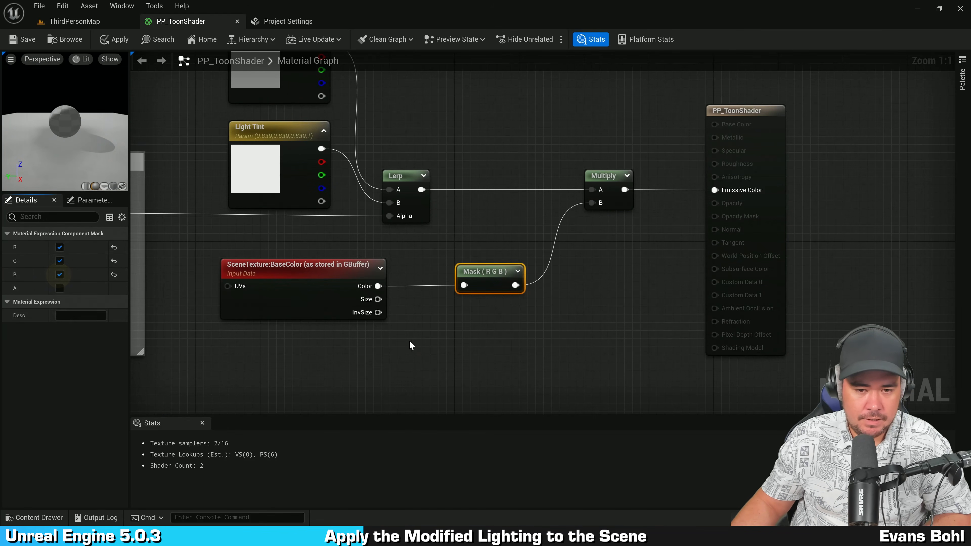
Step: Straighten the BaseColor scene texture and Mask nodes into one line, then save the material
drag(497, 276, 471, 276)
drag(279, 366, 509, 263)
key(q)
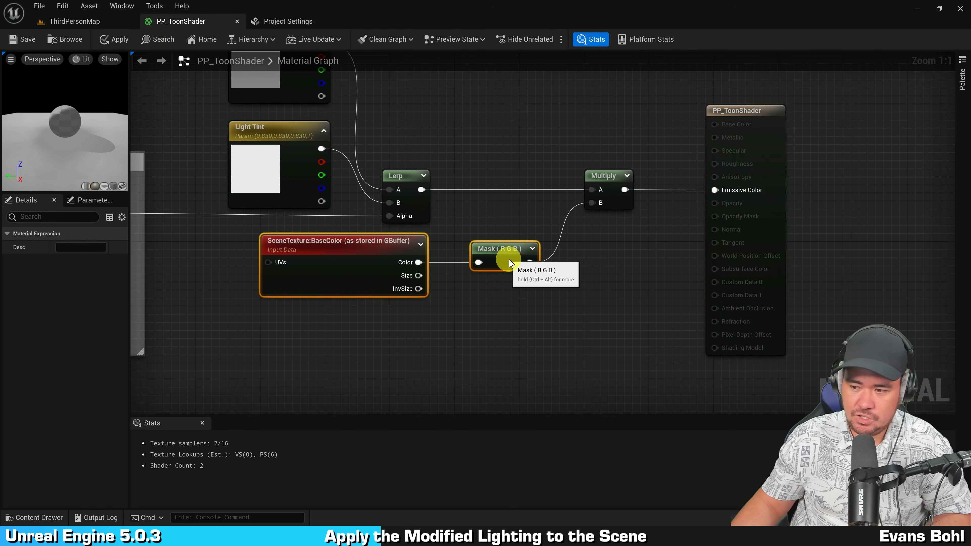
click(512, 218)
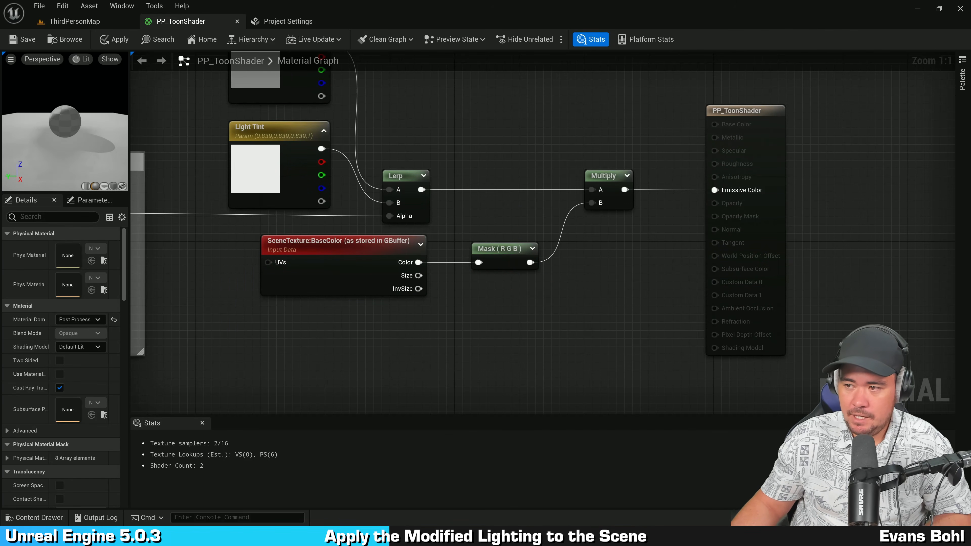
key(ctrl+s)
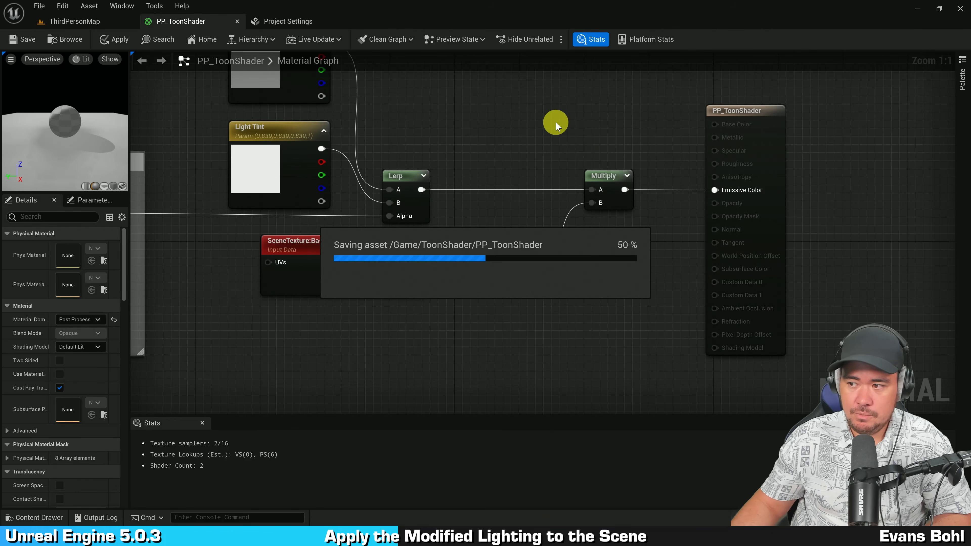
Step: Switch to the level and place a new Point Light in front of the wall beside the ramp
click(91, 26)
right_drag(360, 180, 416, 170)
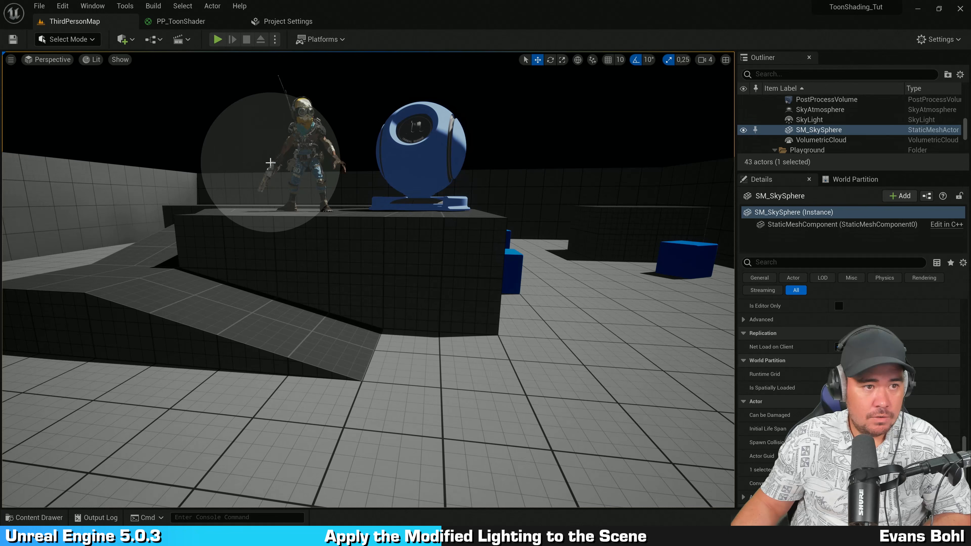
click(121, 39)
mouse_move(160, 135)
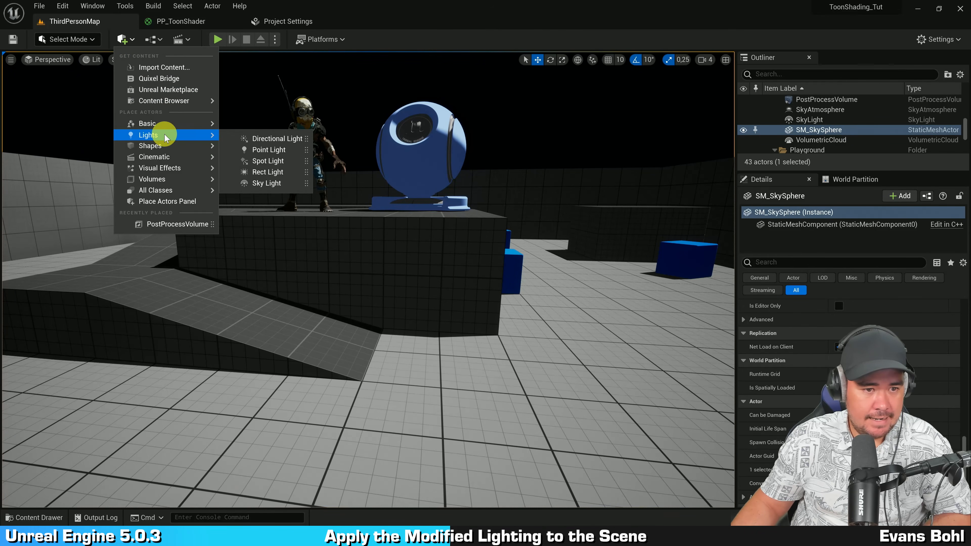
click(271, 149)
key(d)
right_drag(407, 208, 286, 199)
drag(407, 282, 320, 298)
key(a)
right_drag(375, 324, 343, 321)
key(w)
key(d)
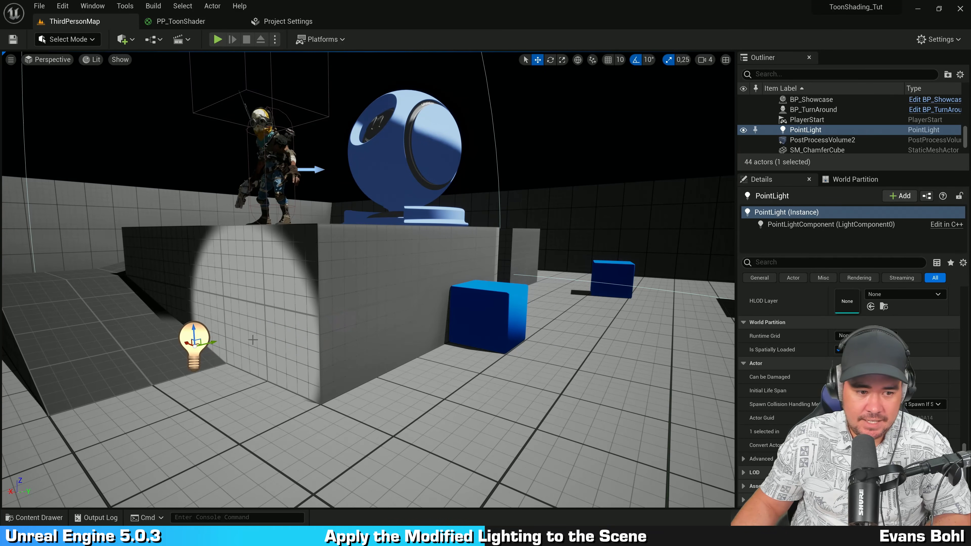
drag(214, 342, 168, 302)
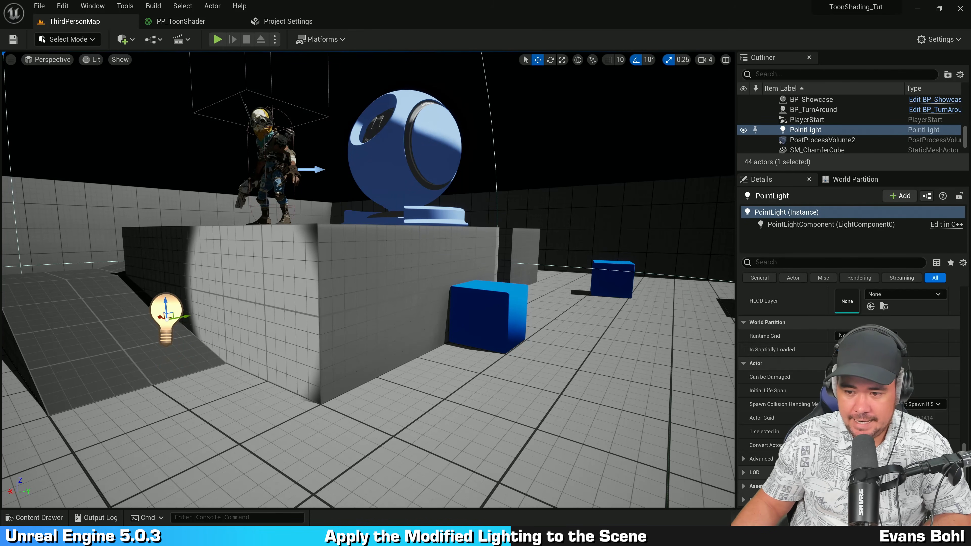
Step: Set the point light's Light Color to magenta
scroll(807, 364, up, 5)
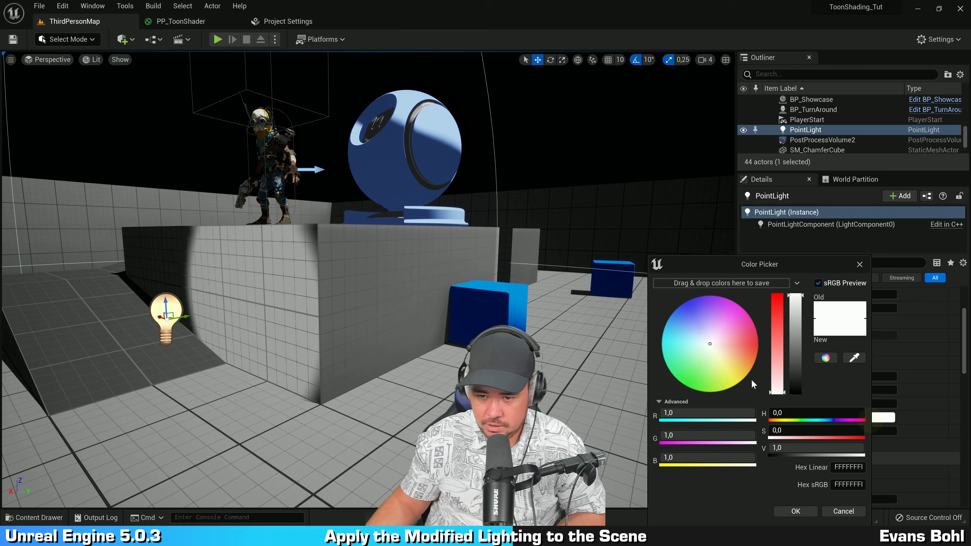
click(730, 331)
drag(730, 331, 746, 285)
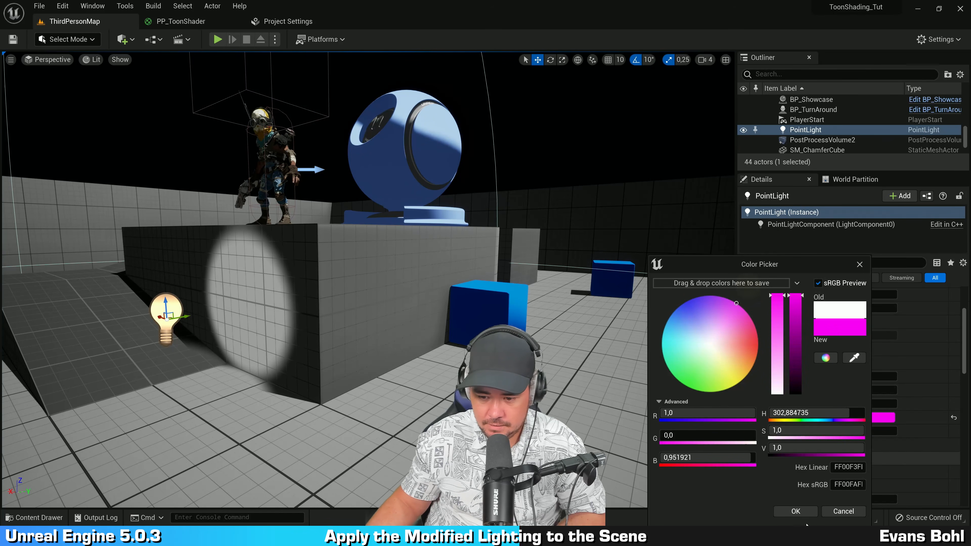
click(796, 512)
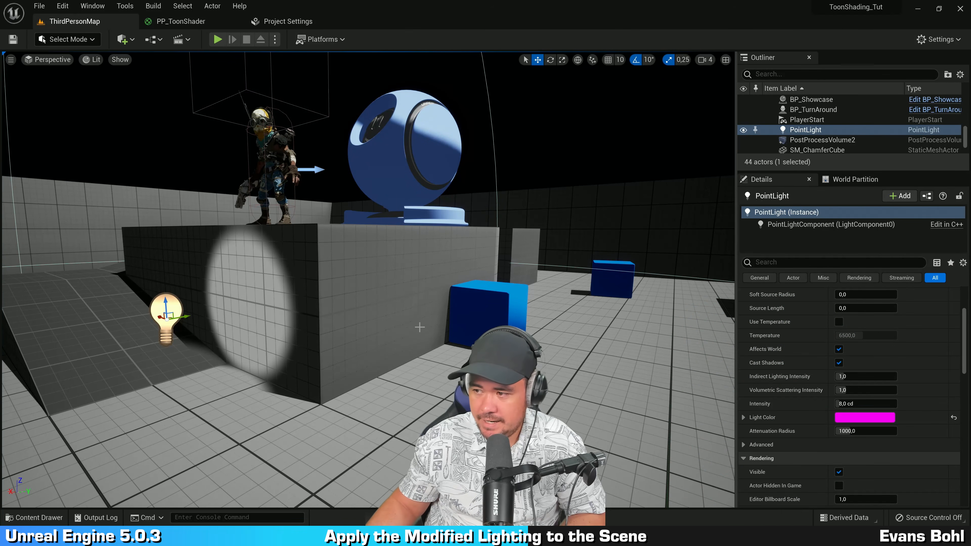
Step: Return to the material and spread out the Lerp, Multiply, Mask and output nodes to make room
mouse_move(426, 287)
right_down()
mouse_move(440, 286)
mouse_move(401, 286)
mouse_move(430, 295)
right_up()
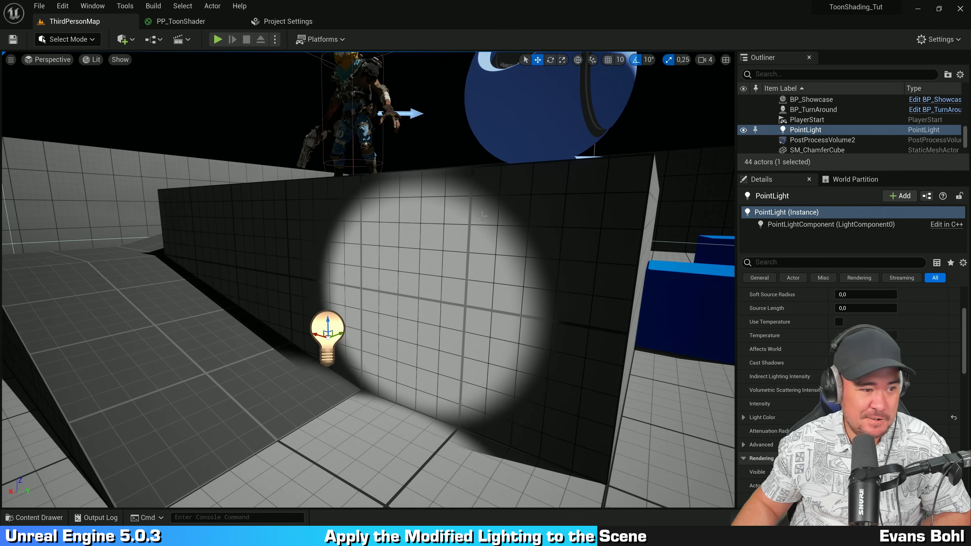
click(183, 22)
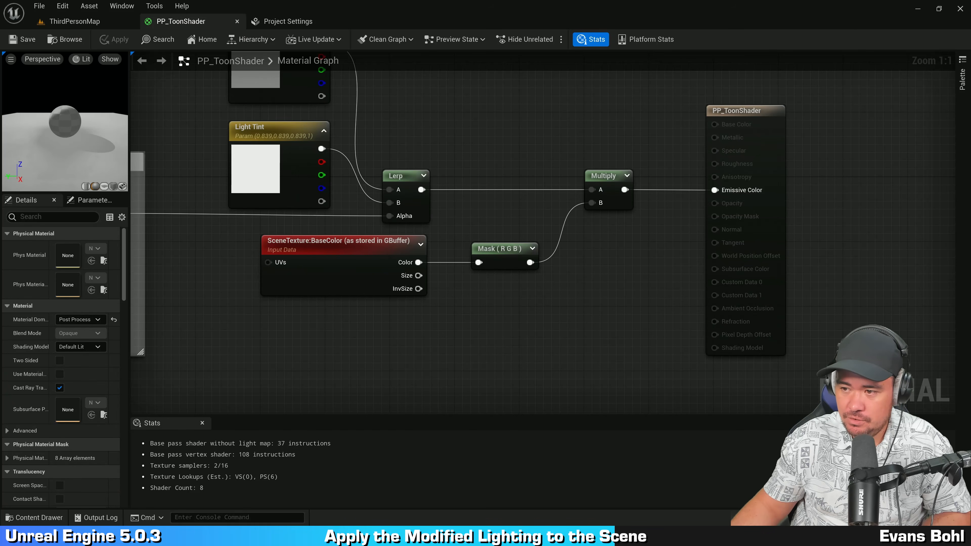
right_drag(604, 272, 564, 183)
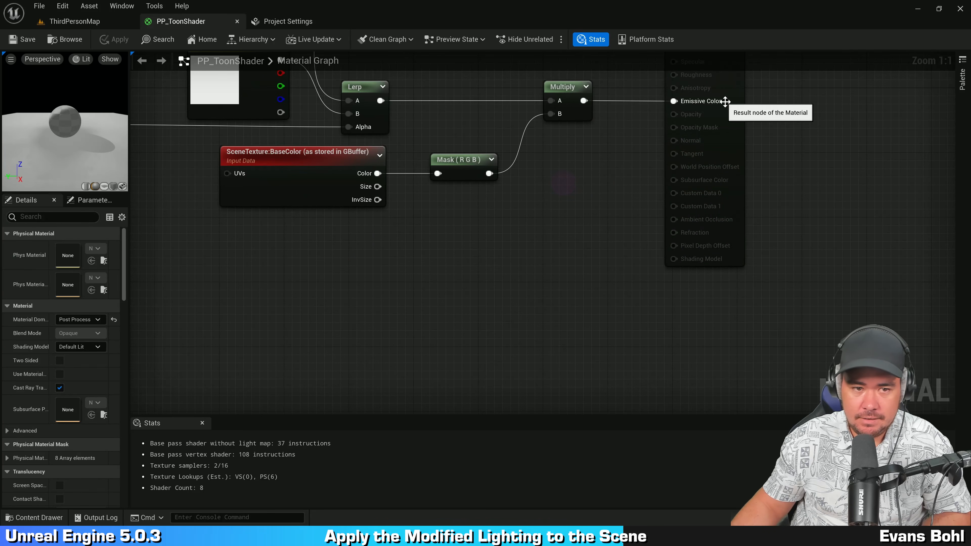
drag(730, 101, 795, 101)
right_drag(495, 190, 594, 189)
right_drag(509, 218, 458, 264)
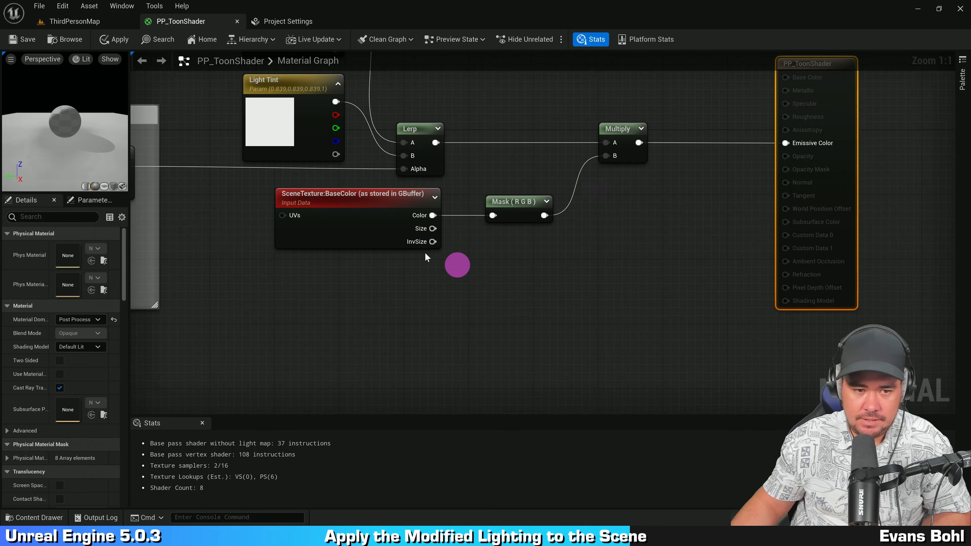
Step: Duplicate the BaseColor scene texture node and set the copy's Scene Texture Id to PostProcessInput0
click(347, 229)
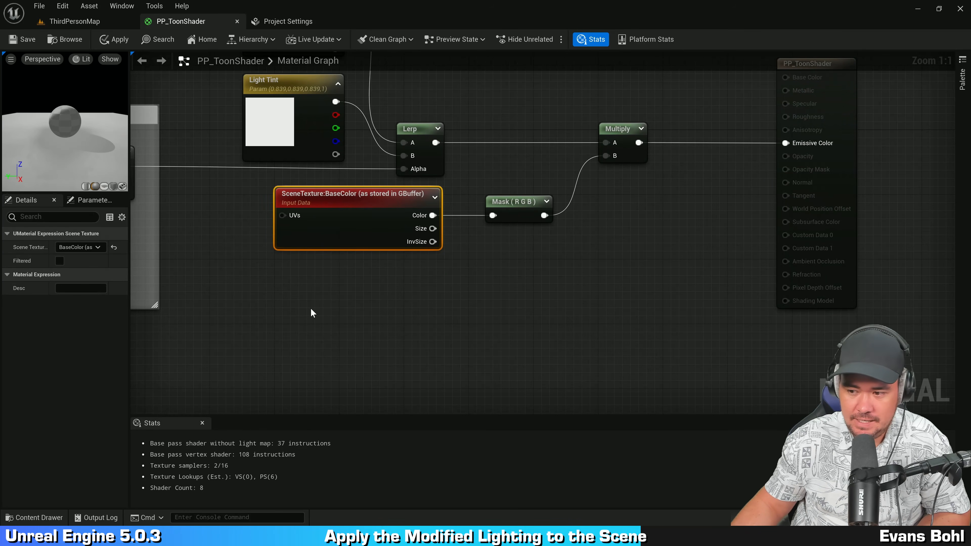
key(ctrl+c)
key(ctrl+v)
right_drag(421, 302, 409, 279)
drag(388, 296, 354, 289)
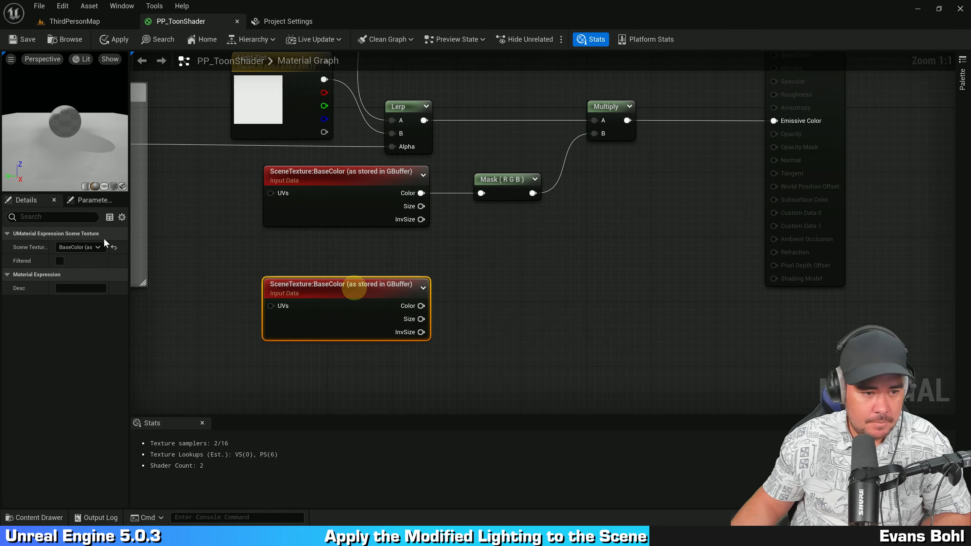
click(101, 247)
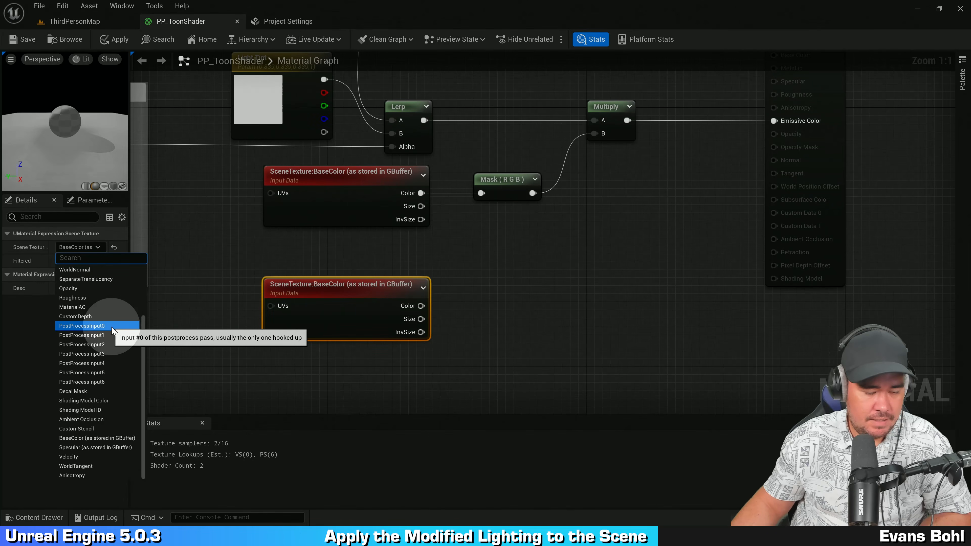
click(109, 326)
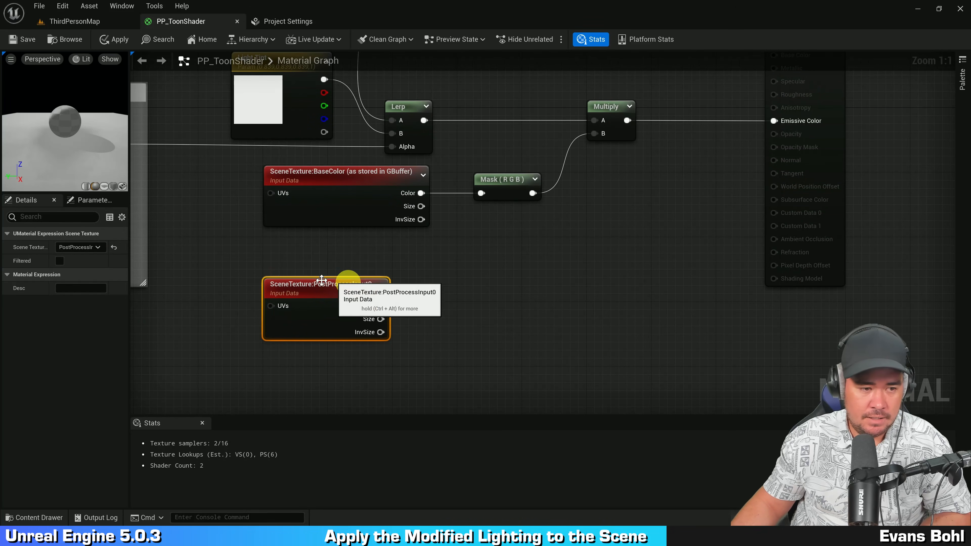
Step: Connect the PostProcessInput0 Color output to the A input of a new Multiply node
drag(129, 270, 189, 264)
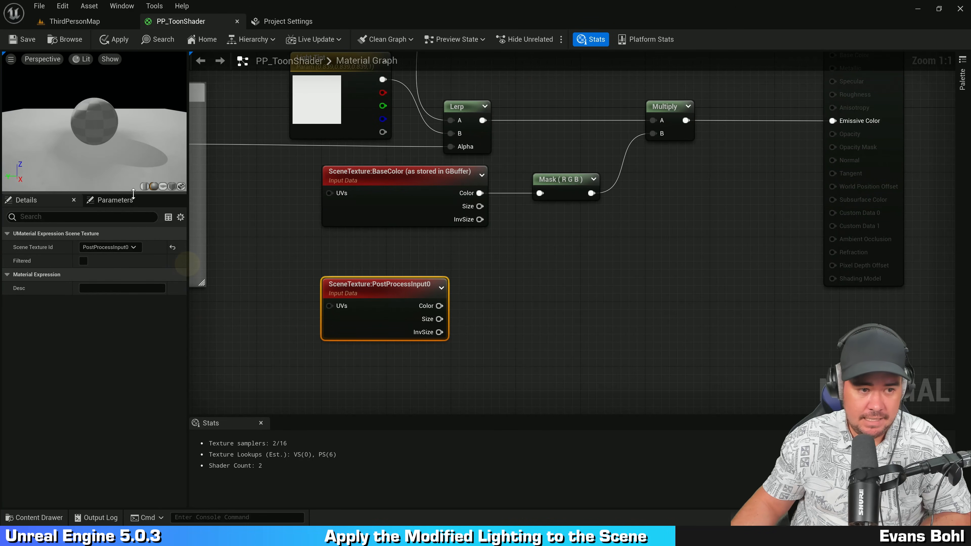
drag(133, 194, 133, 242)
right_drag(494, 302, 471, 278)
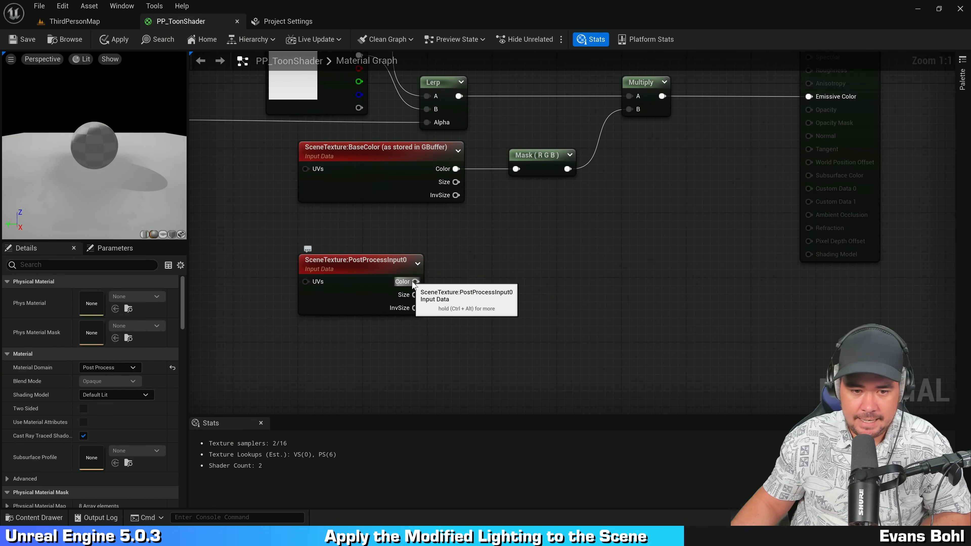
drag(414, 282, 515, 277)
text(*)
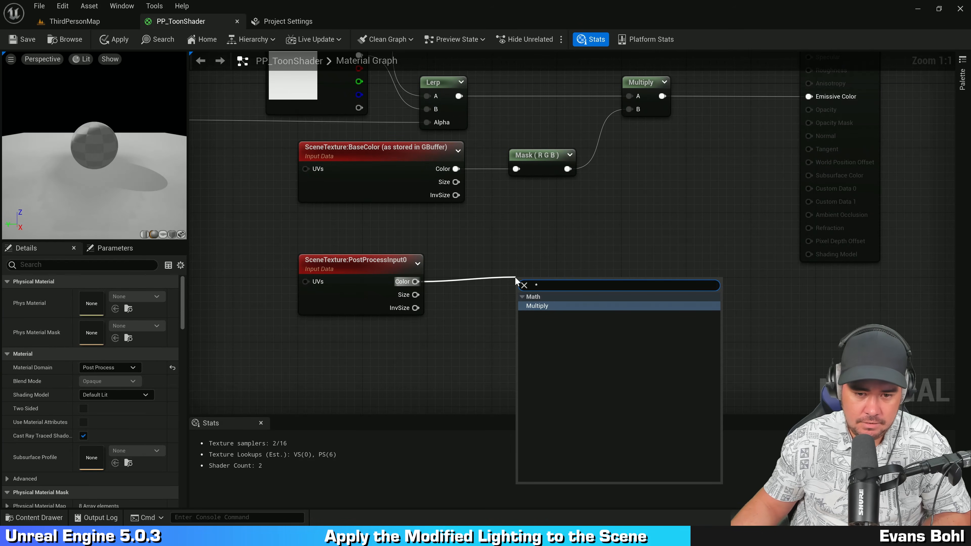
click(537, 306)
right_drag(481, 326, 450, 283)
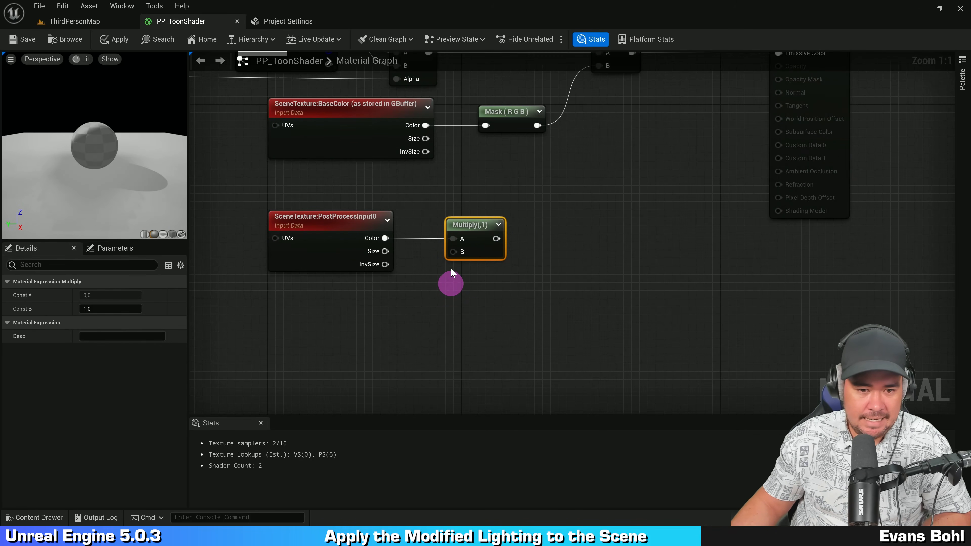
Step: Promote the new Multiply's B input to a scalar parameter named Base Render Blend Amount with default 0.5
right_click(453, 252)
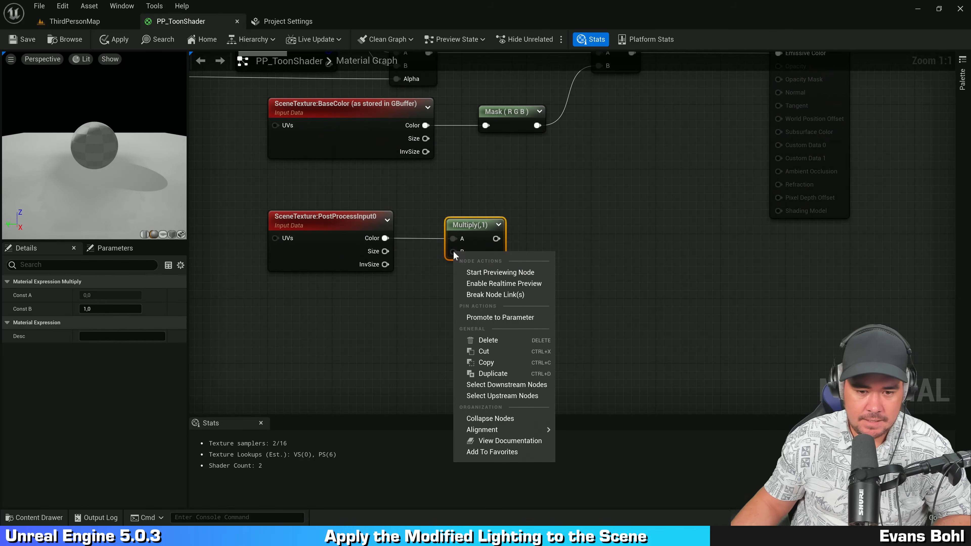
click(503, 317)
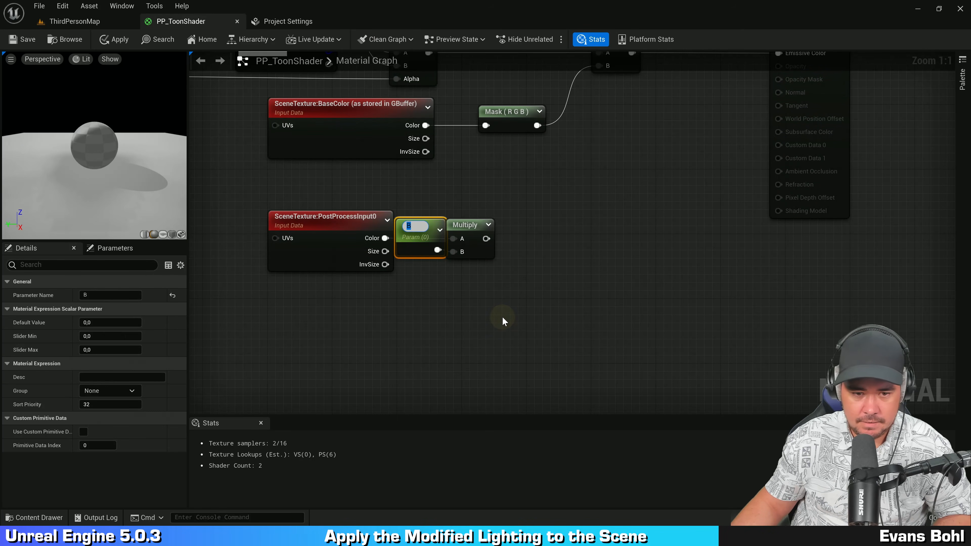
text(Base Re)
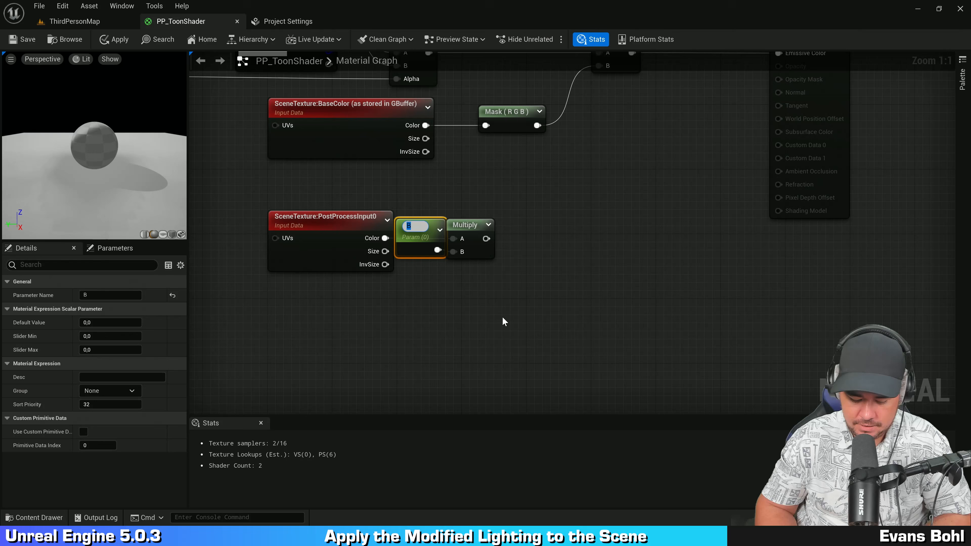
text(nde)
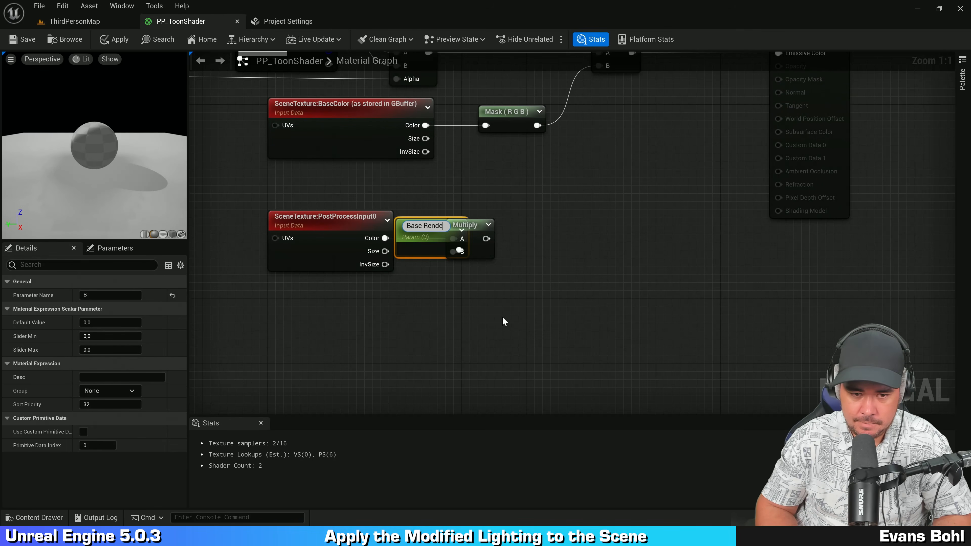
text(r Blend Amount)
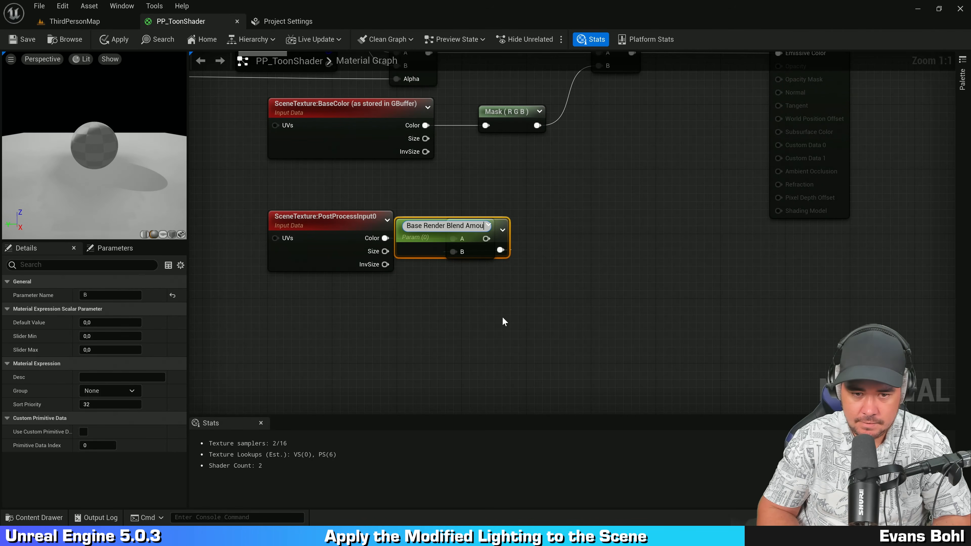
key(Return)
drag(409, 252, 294, 317)
click(105, 323)
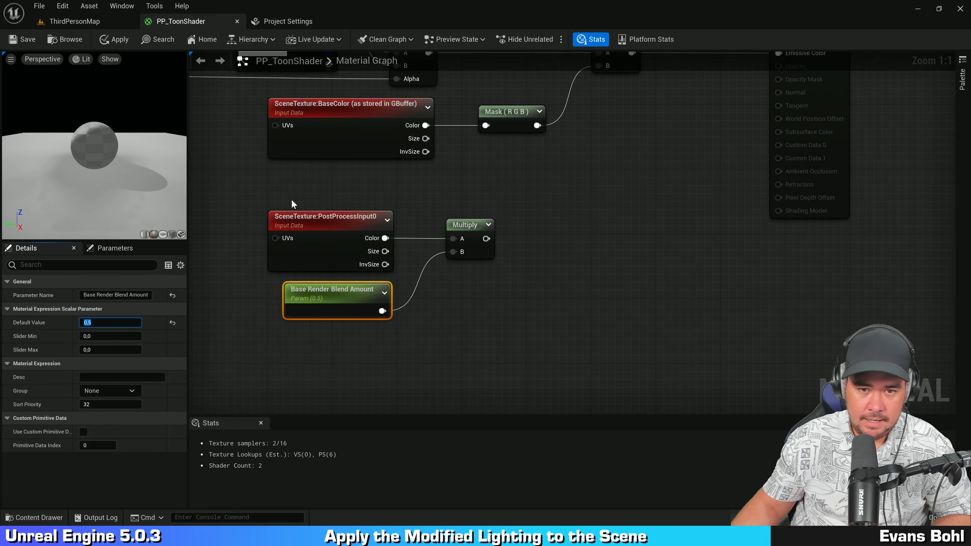
click(392, 163)
Step: Move the Mask node right and shift the PostProcessInput0, Multiply and parameter nodes up beneath the BaseColor node
right_drag(547, 189, 527, 284)
drag(484, 207, 548, 207)
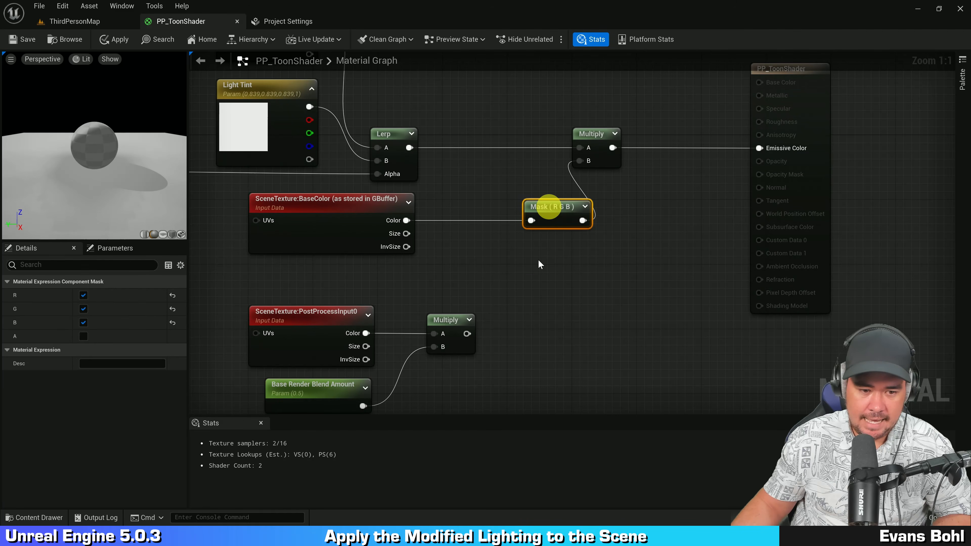
right_drag(534, 302, 555, 241)
drag(448, 217, 309, 352)
ctrl+click(473, 258)
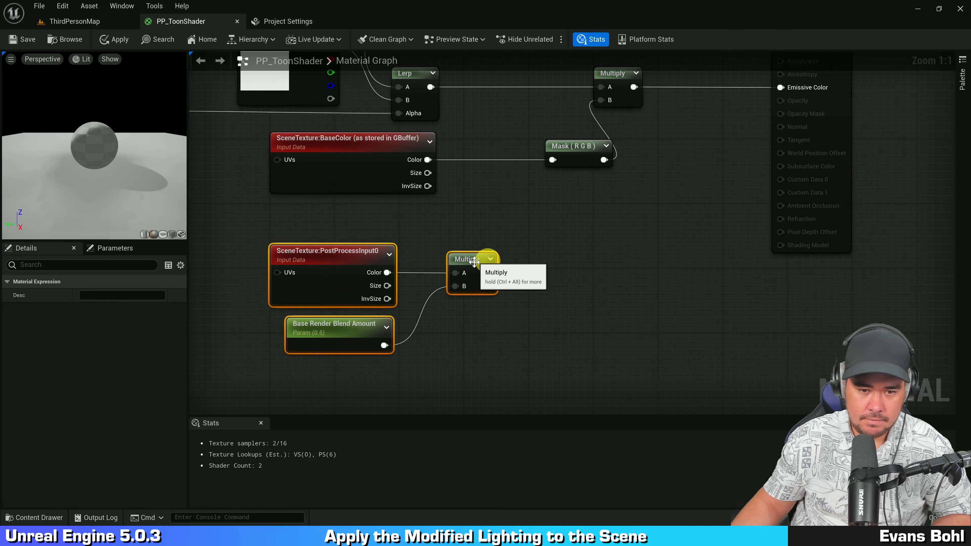
drag(472, 258, 449, 218)
Step: Add an Add node fed by the BaseColor scene texture's Color output, placed before the Mask node
drag(385, 176, 494, 156)
text(aa)
key(BackSpace)
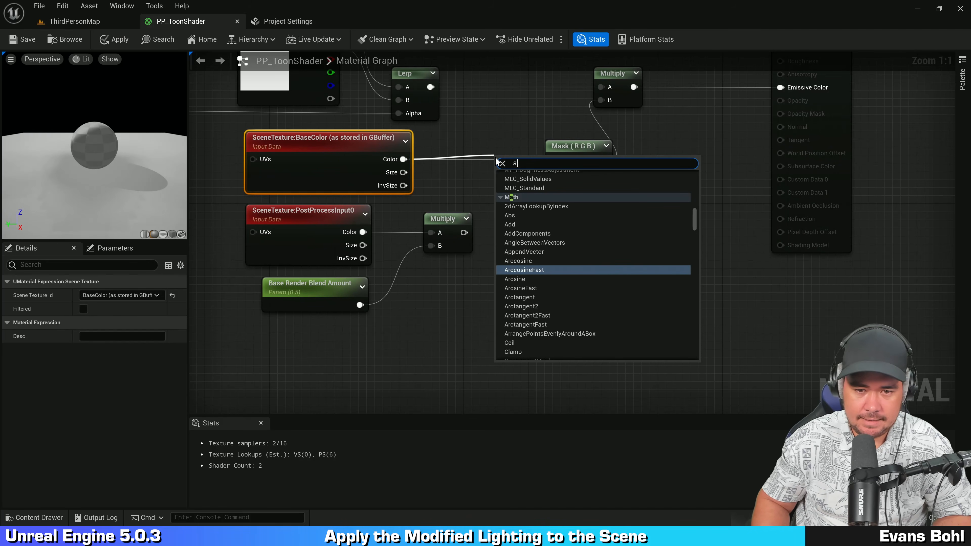
text(dd)
click(534, 210)
right_drag(563, 205, 547, 234)
drag(581, 176, 606, 175)
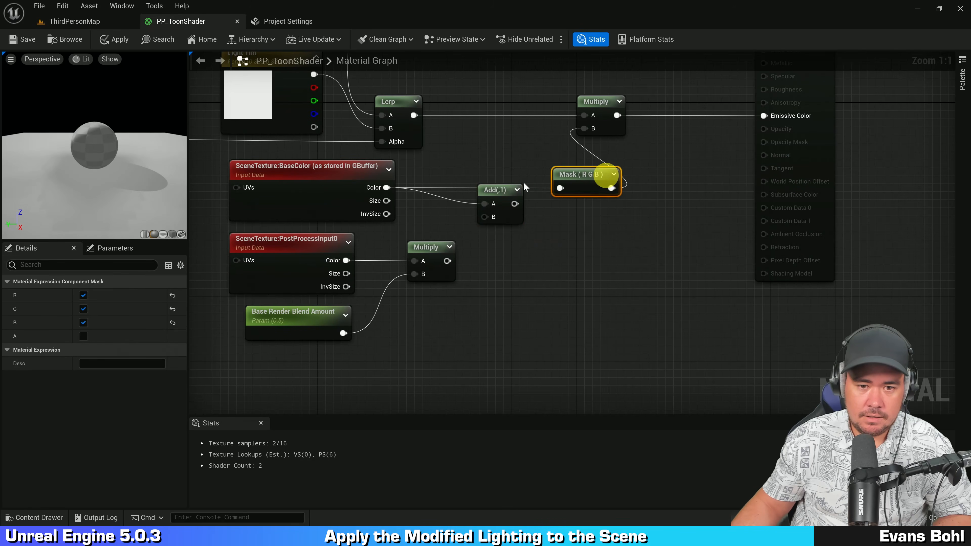
drag(499, 188, 494, 172)
Step: Wire the PostProcessInput0 Multiply into the Add's B input and the Add's output into the Mask, then save
drag(447, 260, 485, 207)
right_drag(530, 239, 542, 271)
drag(511, 219, 572, 221)
click(594, 277)
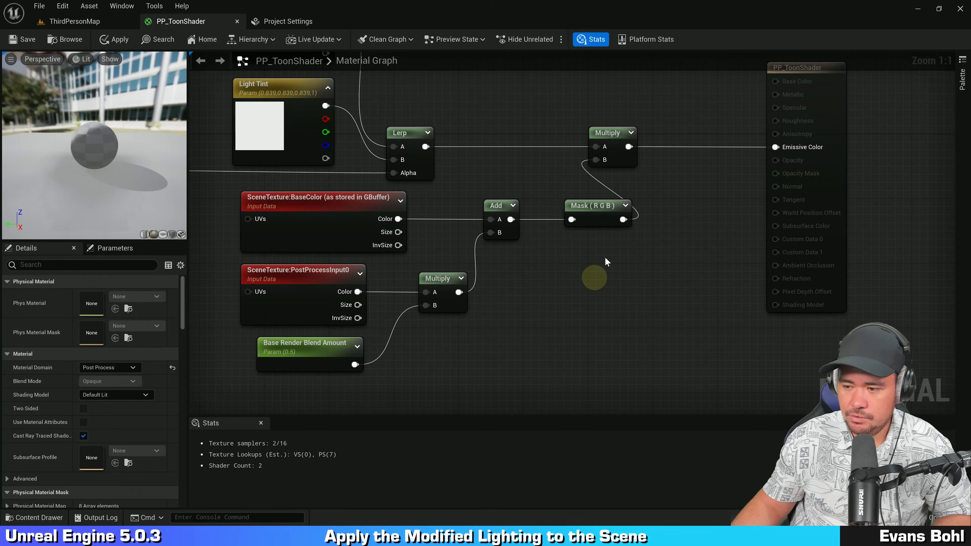
click(610, 277)
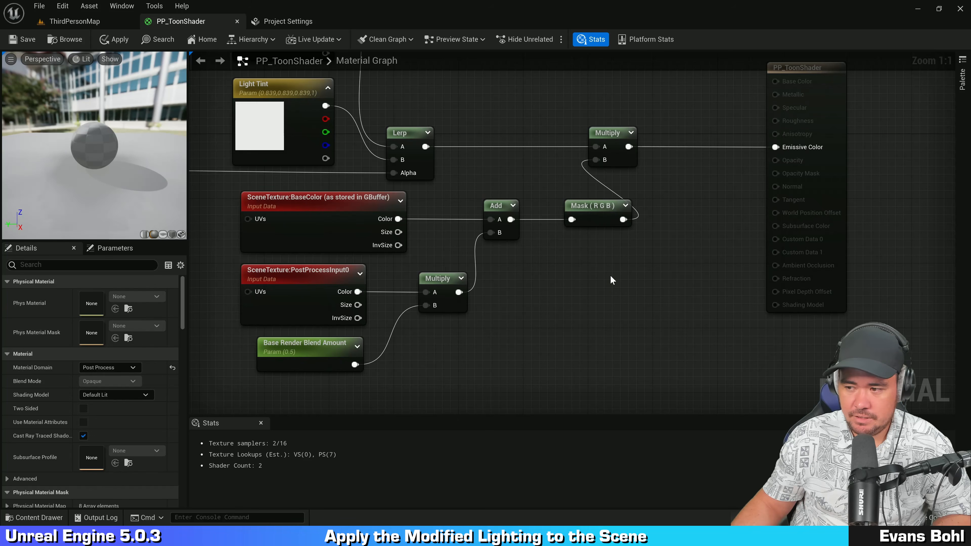
key(ctrl+s)
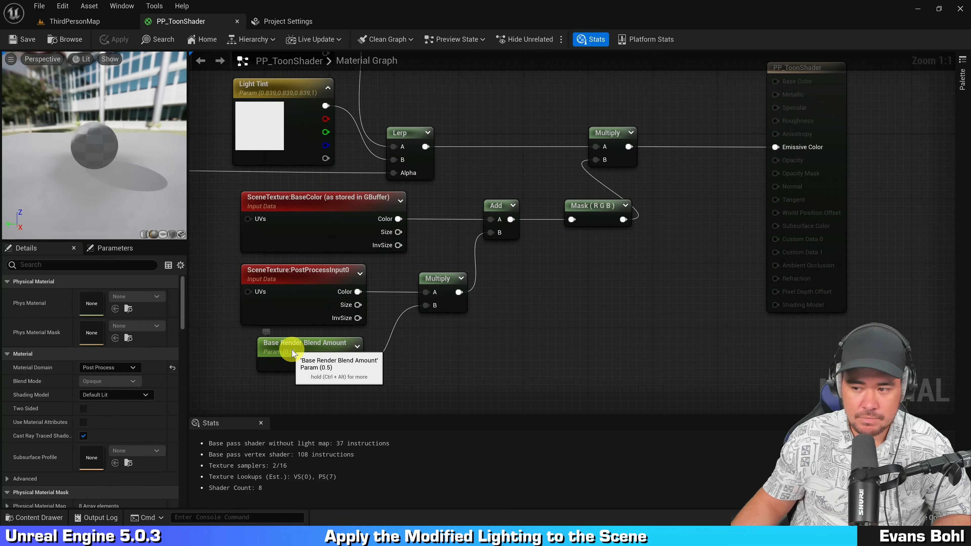
Step: Inspect the settings of the PostProcessInput0 scene texture and the Base Render Blend Amount parameter nodes
click(285, 352)
right_drag(406, 383, 408, 346)
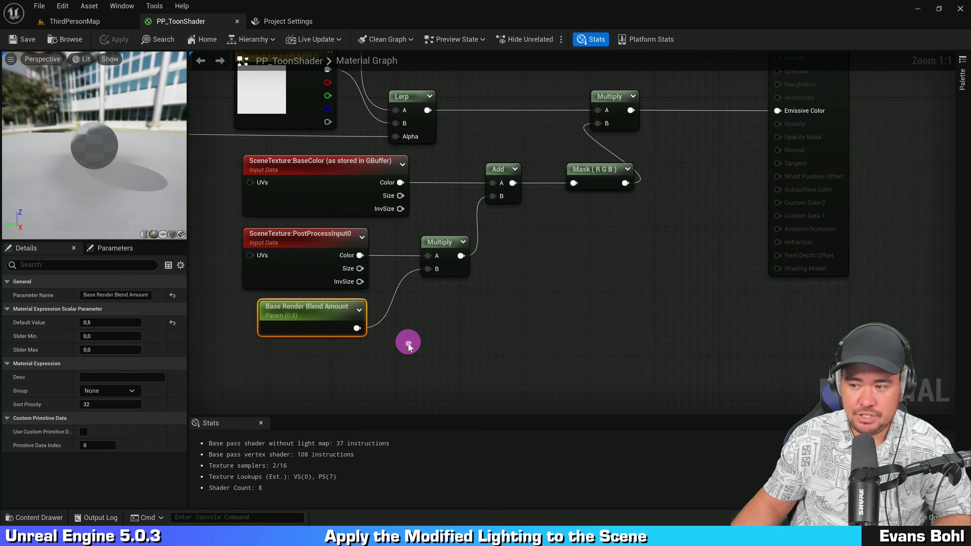
click(304, 260)
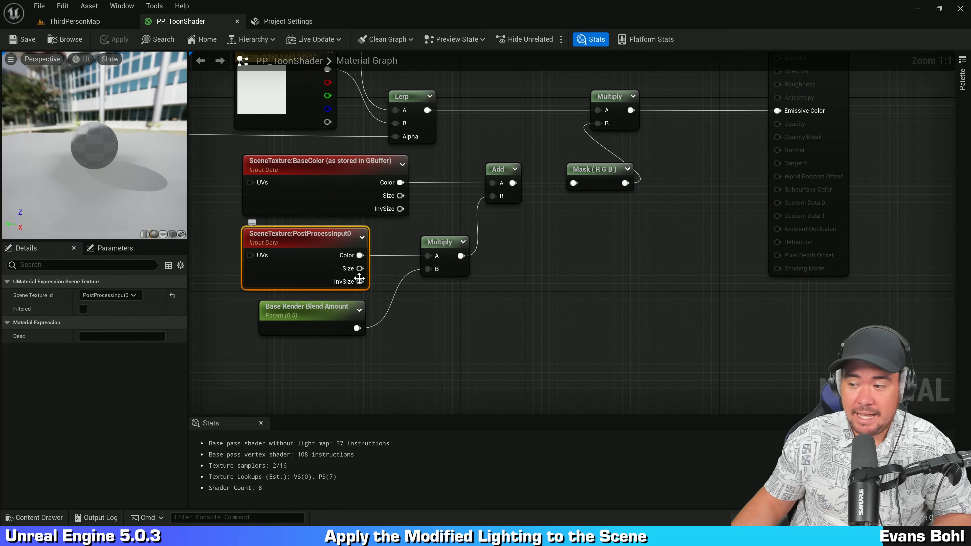
click(297, 323)
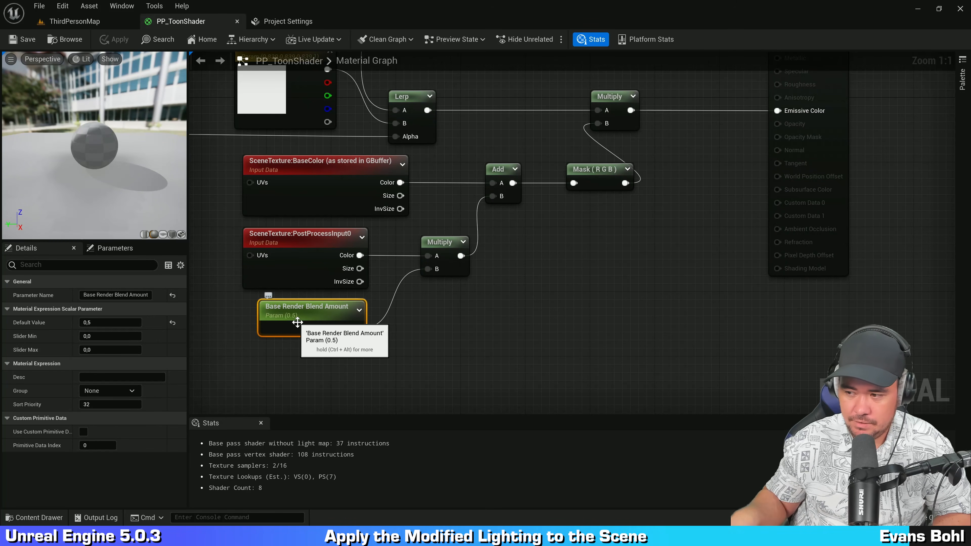
click(516, 298)
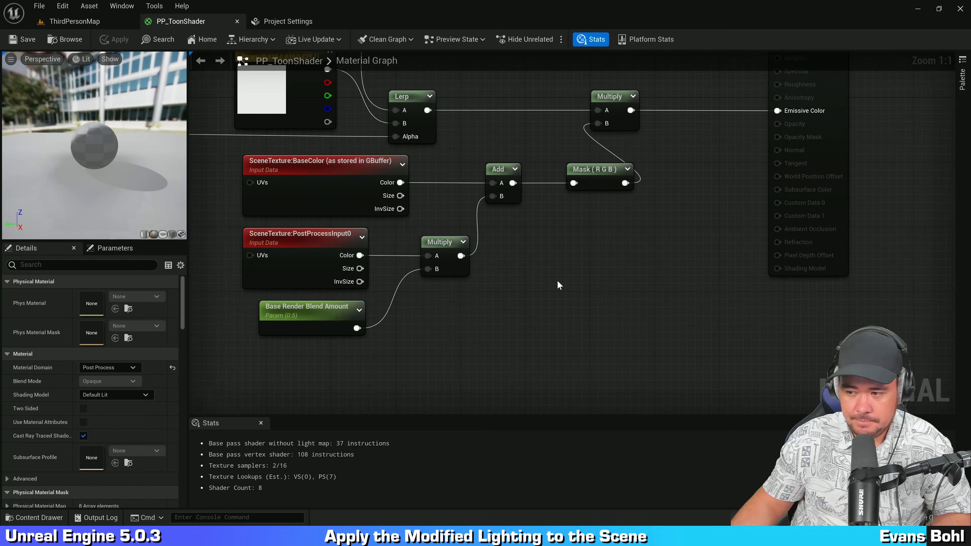
Step: Switch to the ThirdPersonMap level and reposition the pink point light slightly in the viewport
click(81, 22)
key(s)
mouse_move(433, 204)
right_down()
mouse_move(377, 219)
mouse_move(375, 257)
right_up()
key(w)
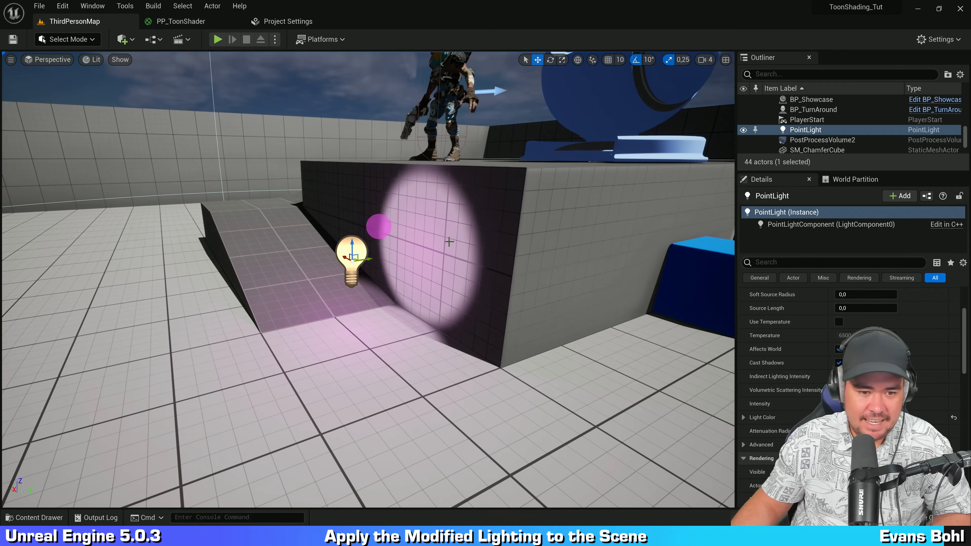
mouse_move(370, 259)
mouse_down()
mouse_move(343, 265)
mouse_move(397, 261)
mouse_move(351, 276)
mouse_move(373, 271)
mouse_up()
scroll(373, 271, down, 5)
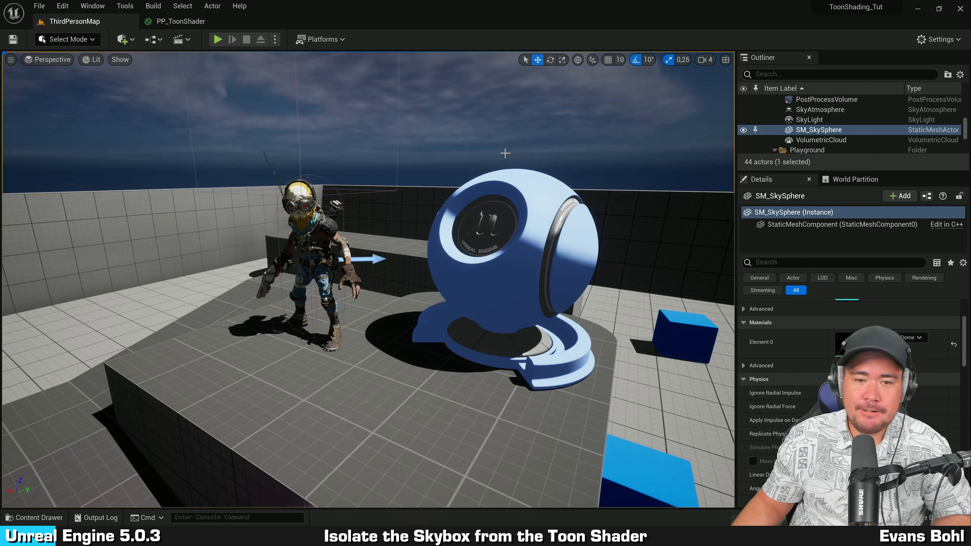
Step: Return to the PP_ToonShader material graph and move the material result node further right
right_drag(505, 153, 405, 129)
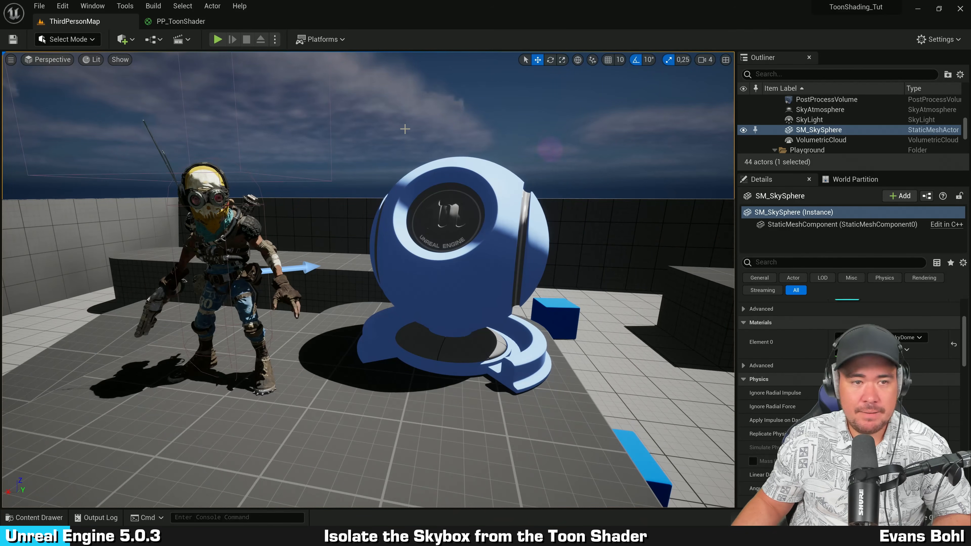
click(183, 22)
right_drag(575, 268, 238, 282)
right_drag(550, 228, 545, 252)
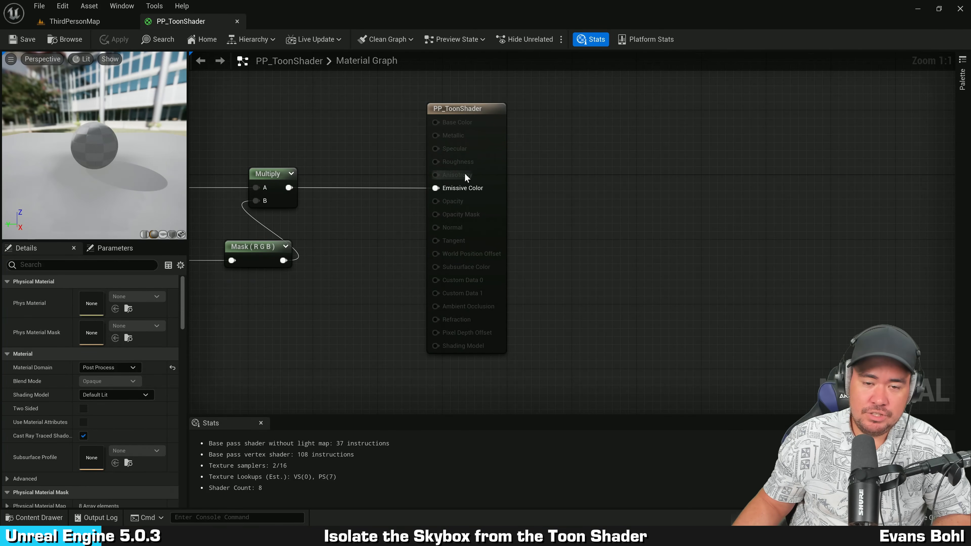
drag(496, 169, 729, 169)
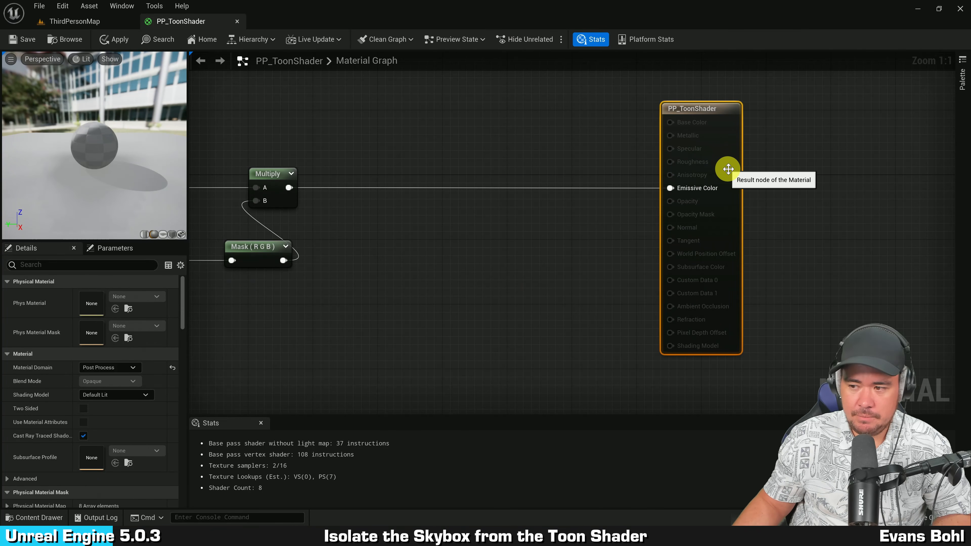
Step: Add a scalar parameter named Effect Max Distance above the existing nodes
right_click(427, 119)
text(sca)
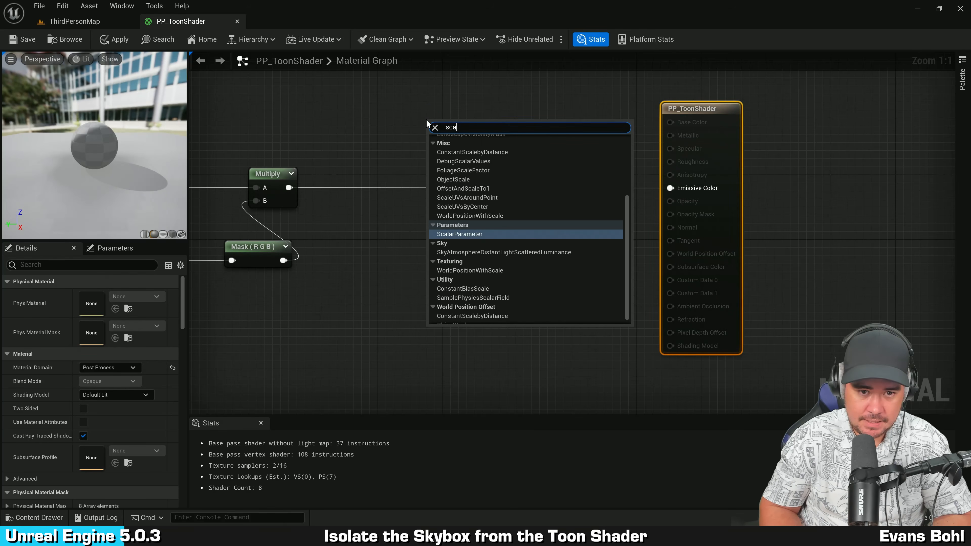
text(lar para)
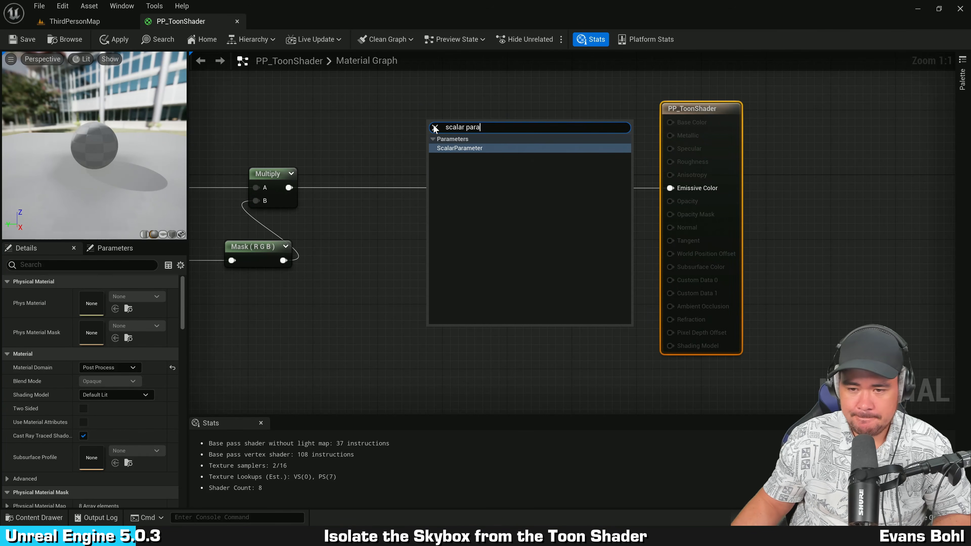
click(457, 148)
text(E)
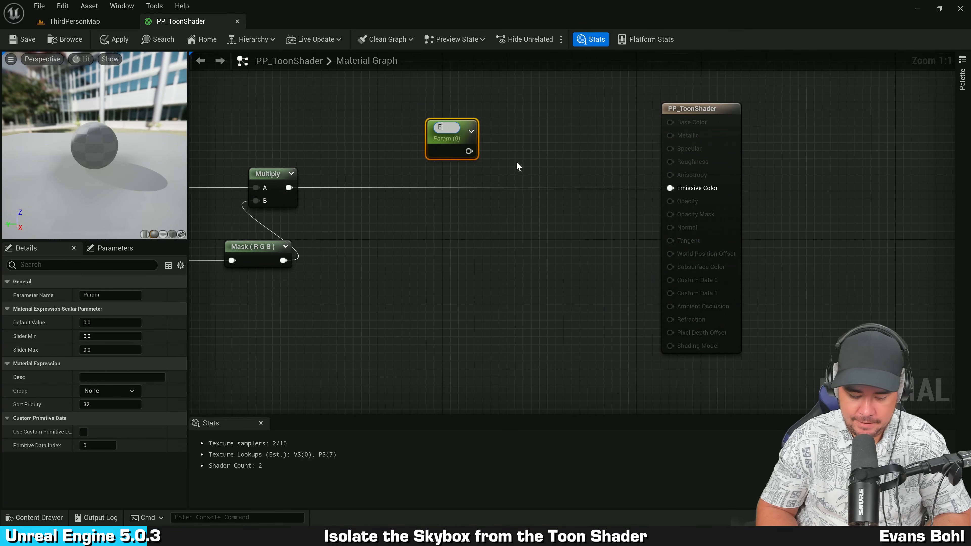
text(ffect Max Distance)
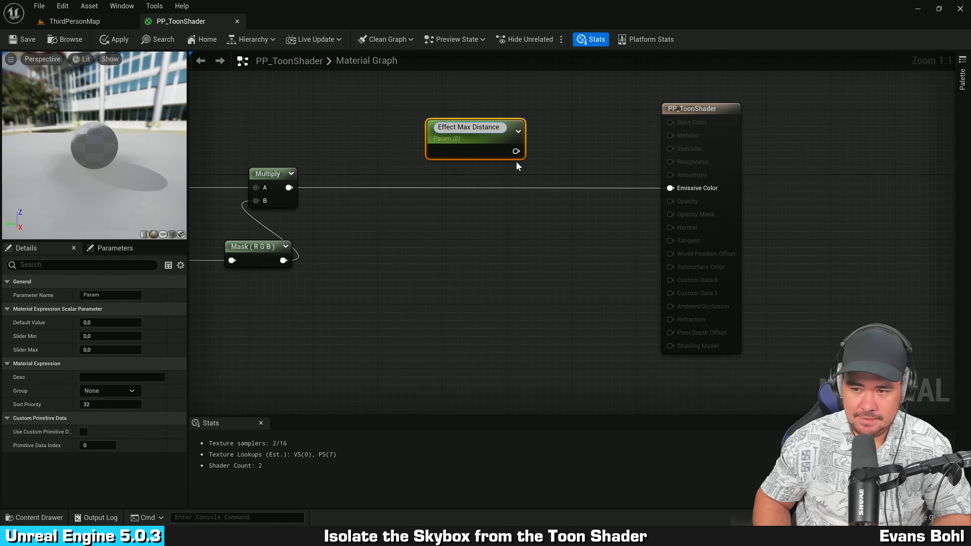
key(Return)
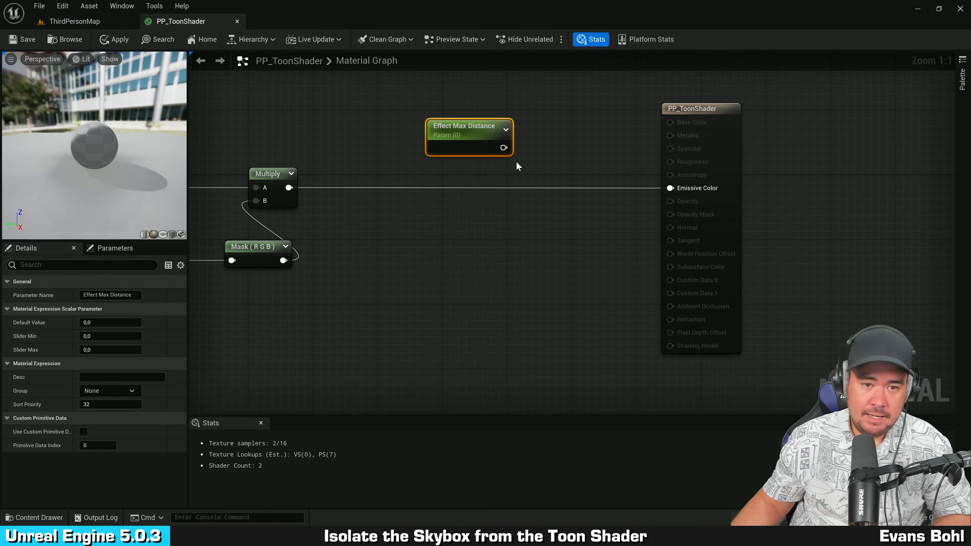
Step: Set the Effect Max Distance parameter's default value to 500000
right_drag(563, 137, 473, 173)
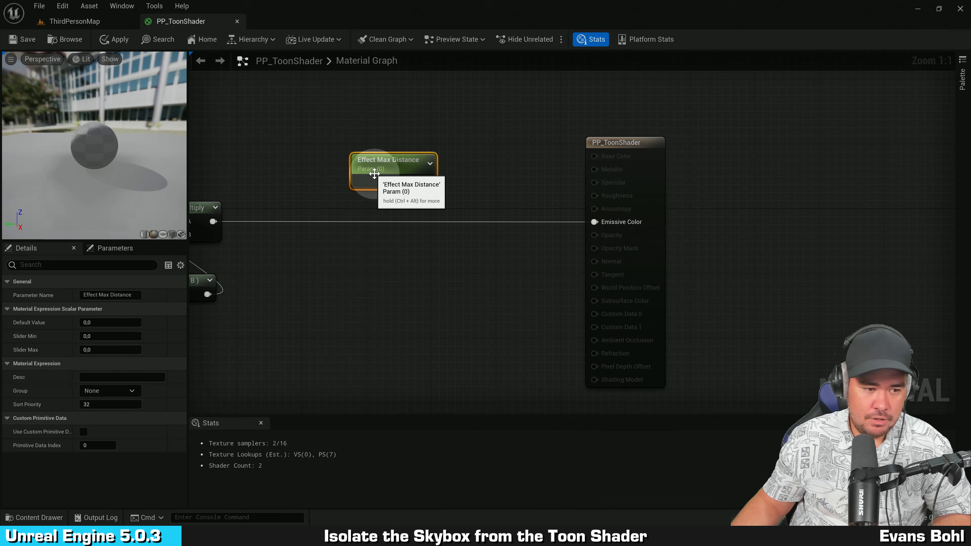
click(120, 323)
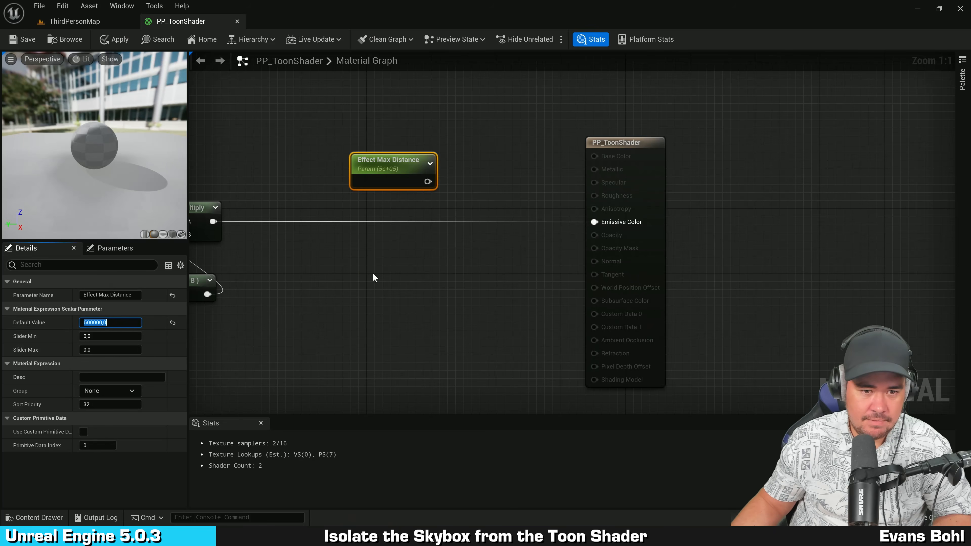
click(410, 234)
drag(393, 175, 401, 142)
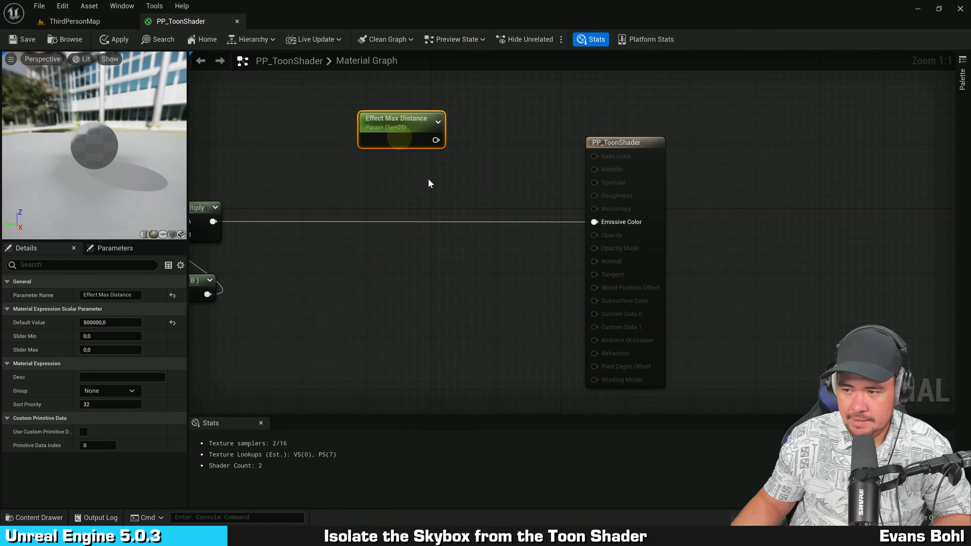
Step: Move the result node further right and add a Scene Depth node below the Effect Max Distance parameter
right_drag(428, 179, 496, 154)
drag(631, 150, 759, 152)
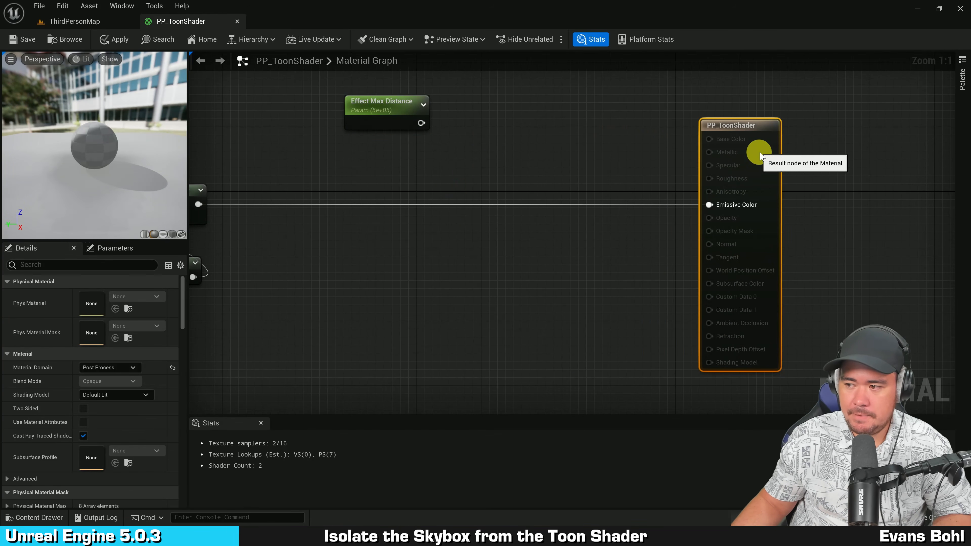
right_drag(577, 205, 622, 219)
right_click(443, 273)
text(scenedept)
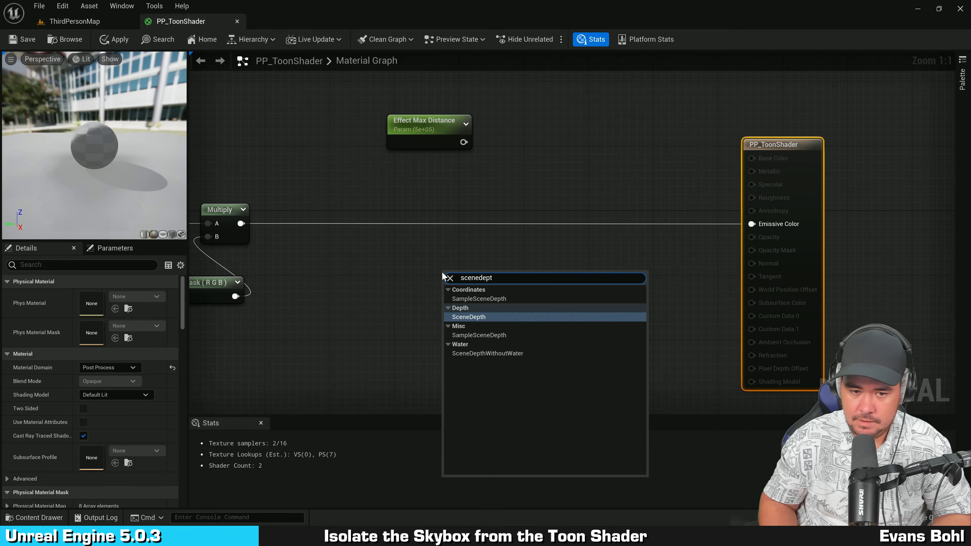
key(Return)
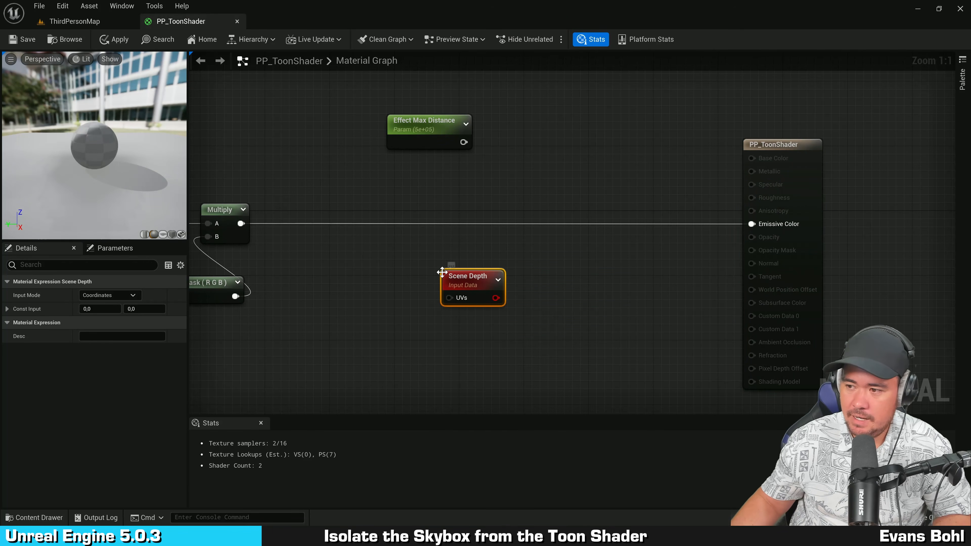
drag(484, 293, 449, 180)
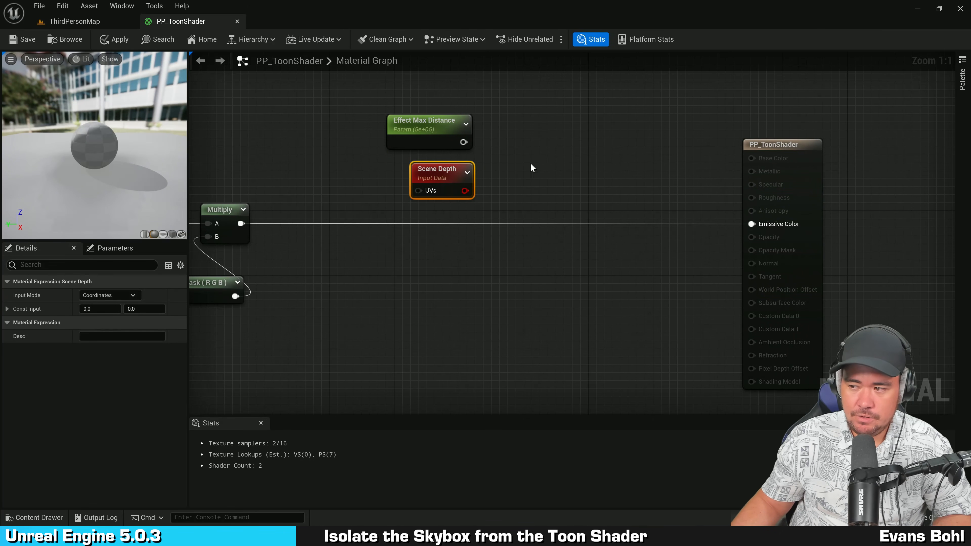
Step: Add a Step node and wire the Scene Depth output into its X input
right_drag(555, 146, 450, 160)
click(449, 160)
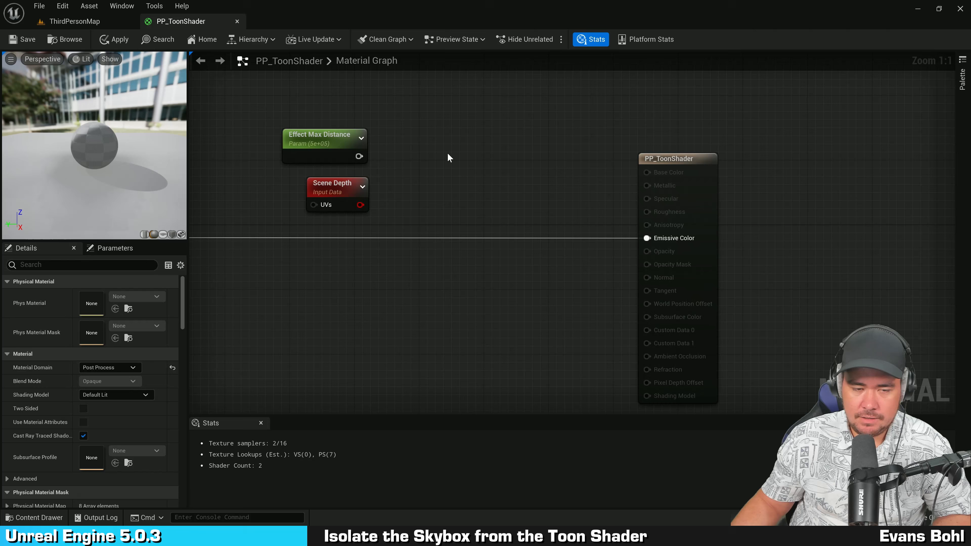
right_click(436, 151)
text(step)
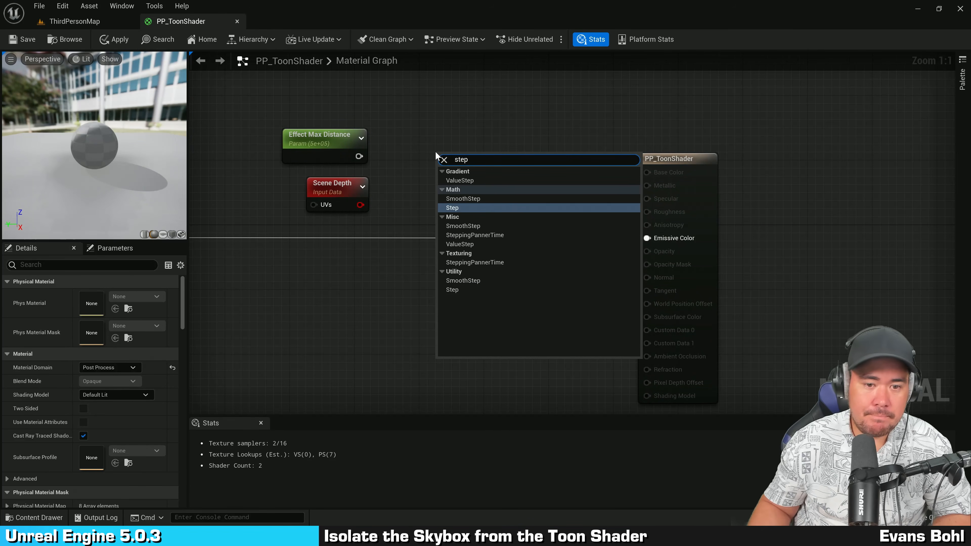
click(452, 207)
drag(361, 205, 444, 186)
right_drag(457, 217, 547, 232)
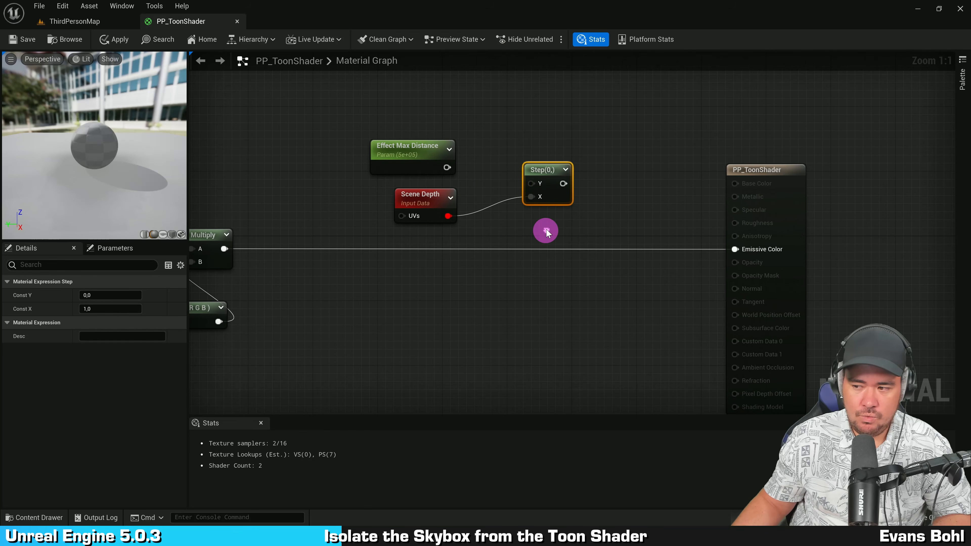
Step: Wire the Effect Max Distance output into the Step node's Y input
drag(447, 167, 539, 157)
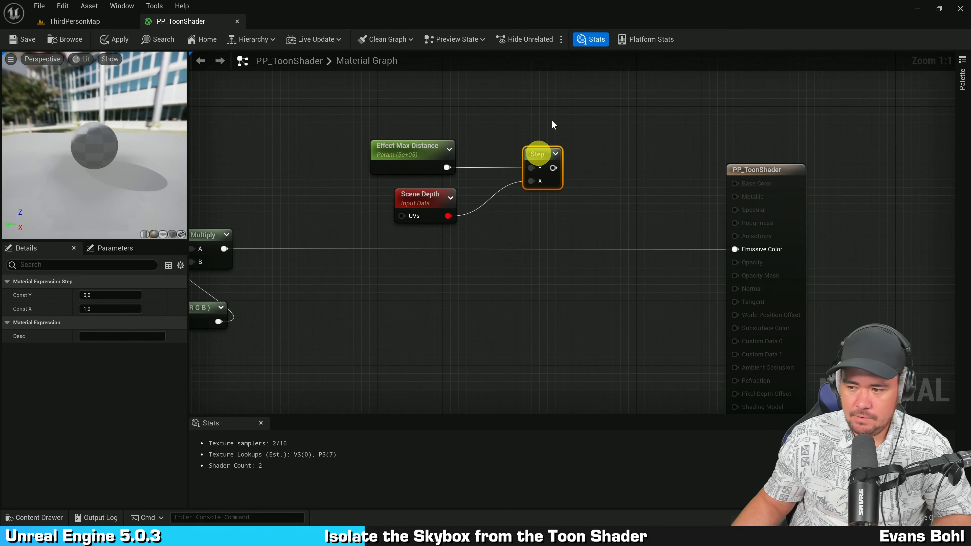
shift+click(410, 168)
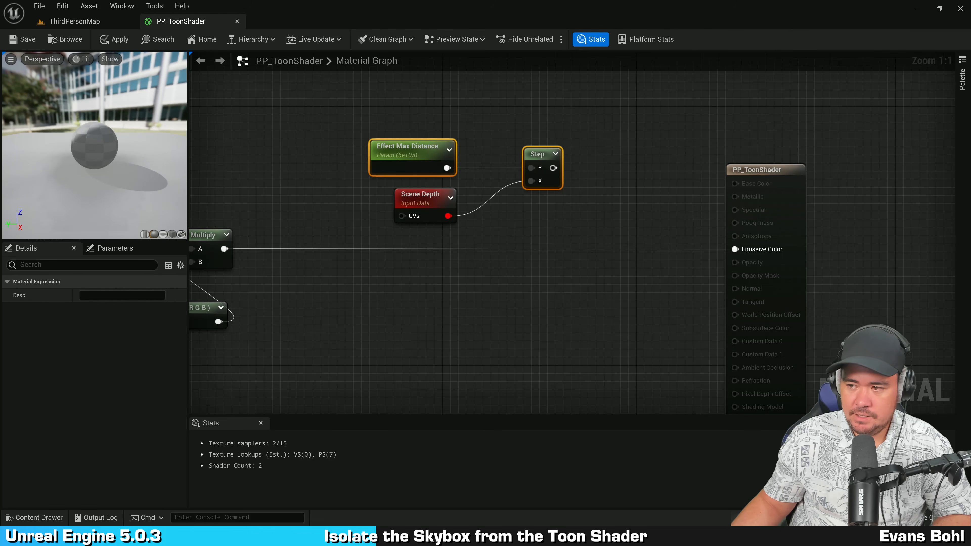
click(625, 116)
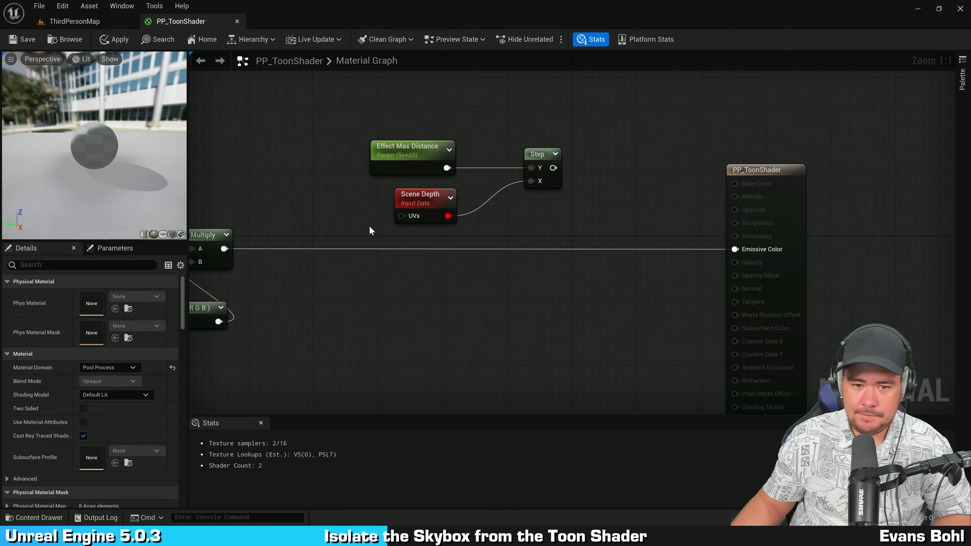
drag(481, 203, 480, 201)
click(415, 145)
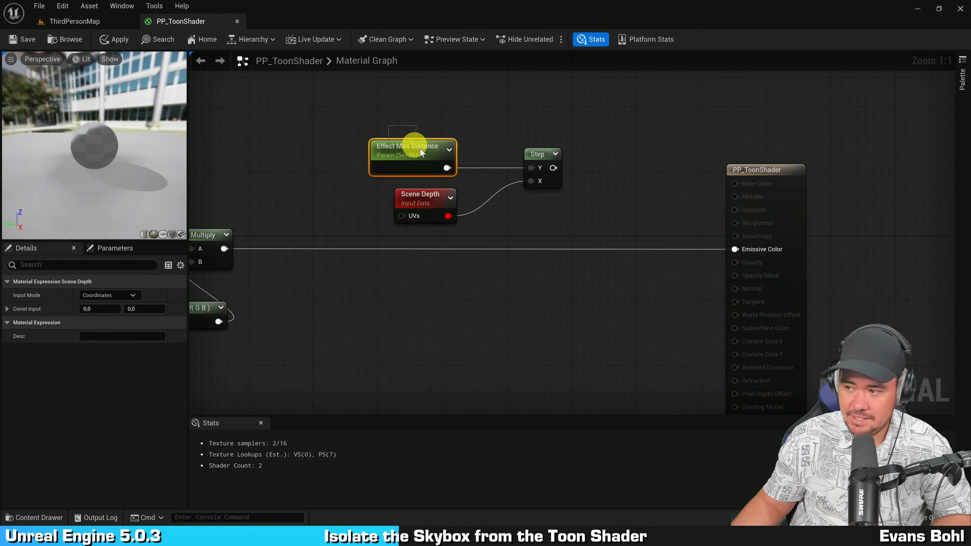
drag(554, 168, 658, 112)
click(581, 87)
right_drag(587, 87, 541, 127)
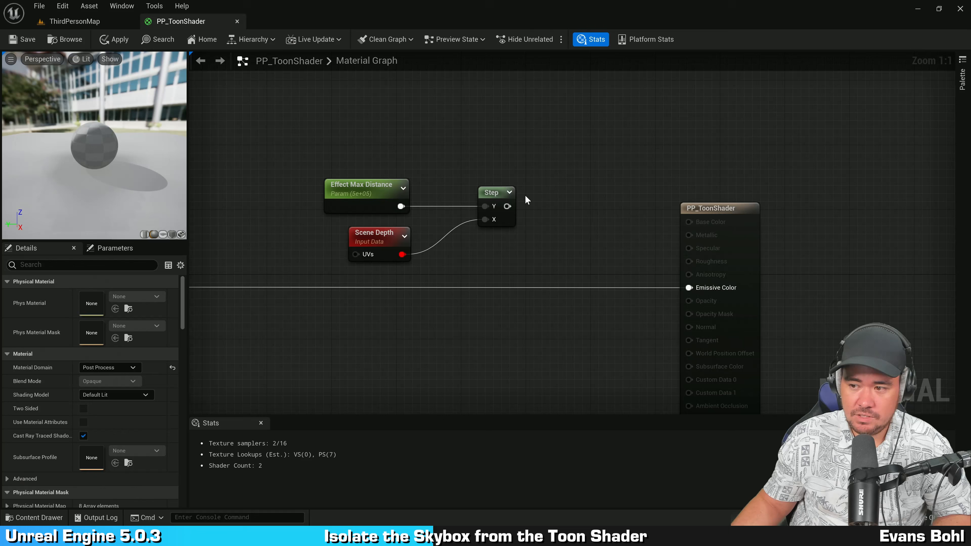
drag(509, 207, 592, 192)
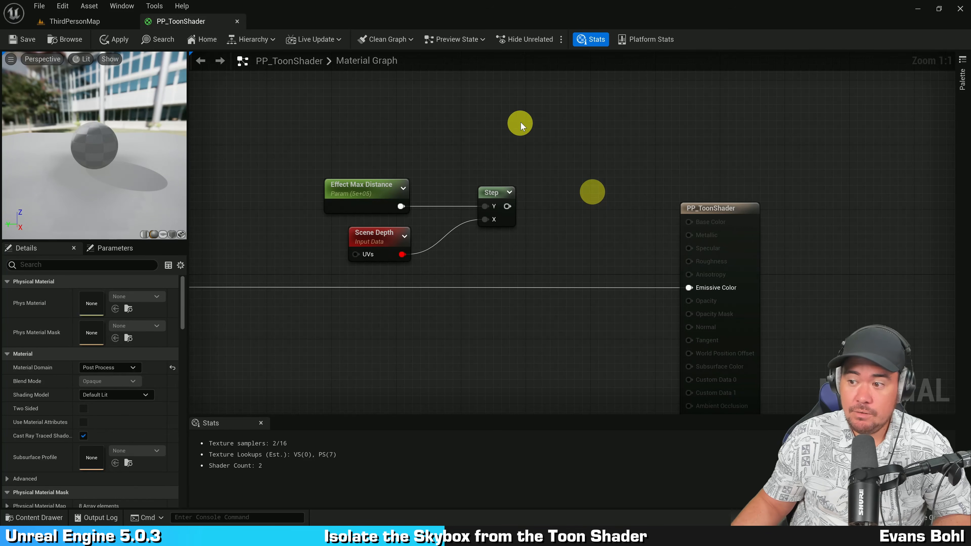
click(520, 122)
right_drag(500, 130, 566, 98)
Step: Move the Effect Max Distance, Scene Depth and Step nodes down beneath the Mask node
scroll(429, 124, down, 1)
drag(429, 123, 574, 221)
drag(560, 156, 542, 318)
right_drag(599, 297, 672, 249)
scroll(591, 268, up, 1)
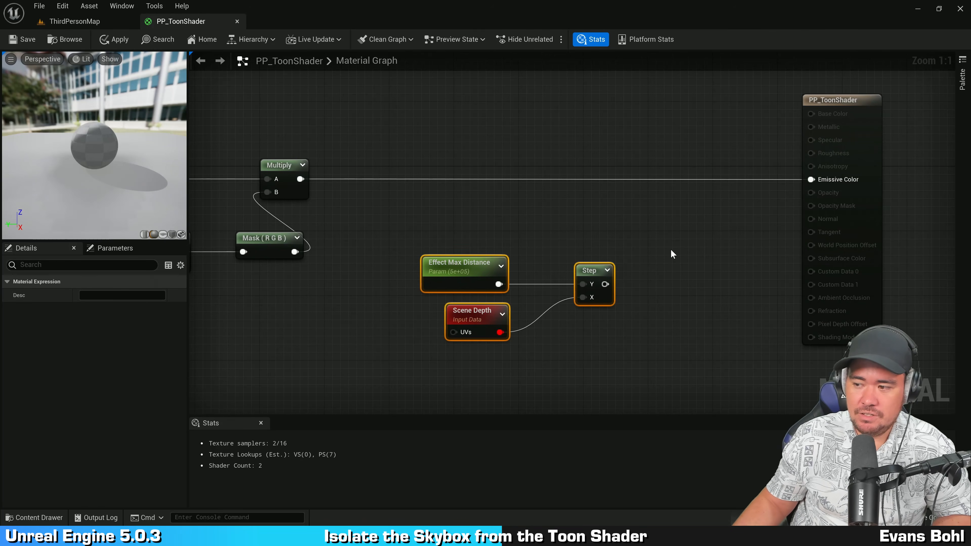
right_drag(672, 254, 618, 234)
click(905, 200)
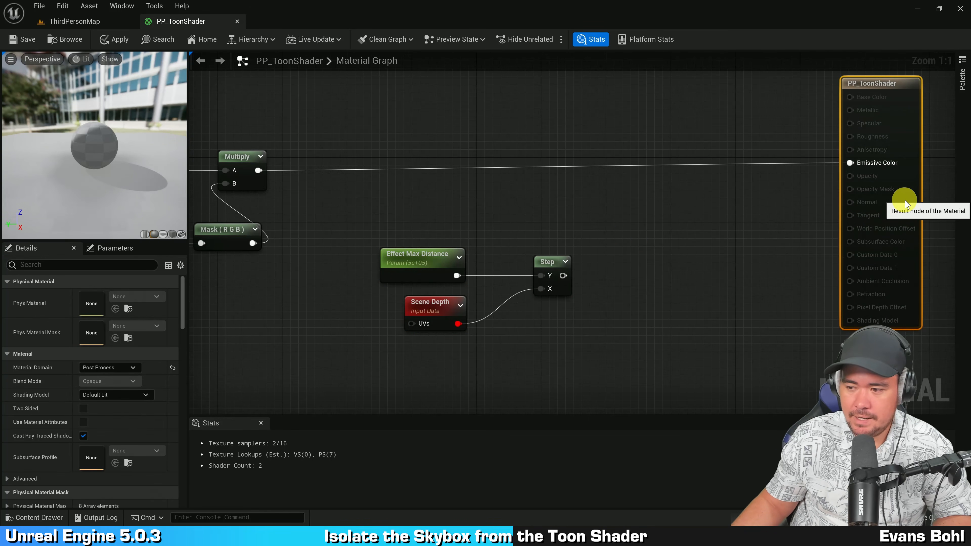
right_drag(680, 210, 620, 229)
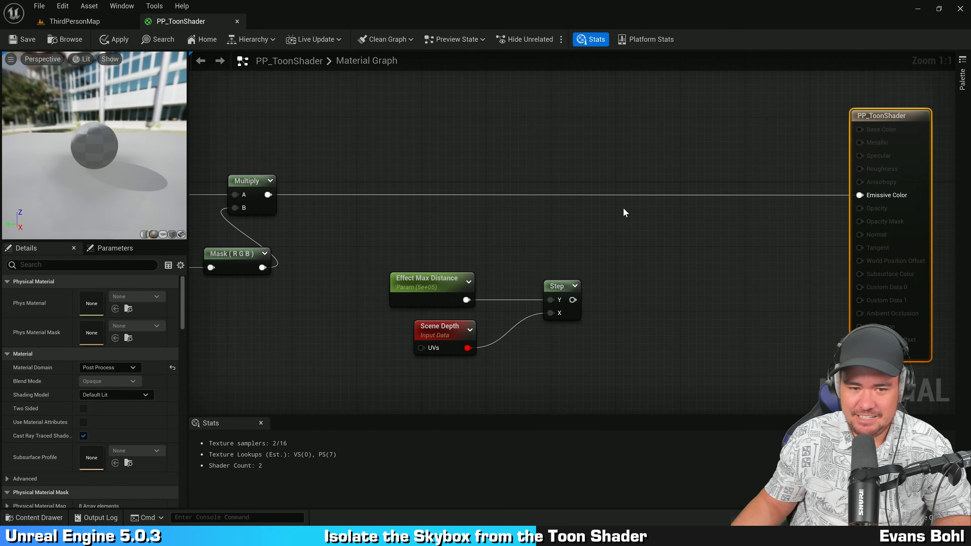
Step: Add a Linear Interpolate (Lerp) node in front of the result node's Emissive Color input
right_click(610, 167)
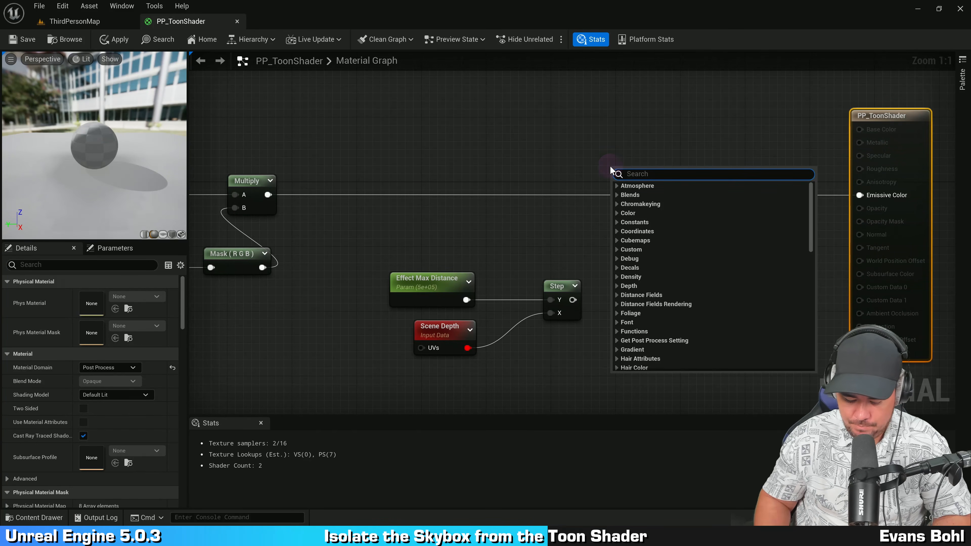
text(linear interpoate)
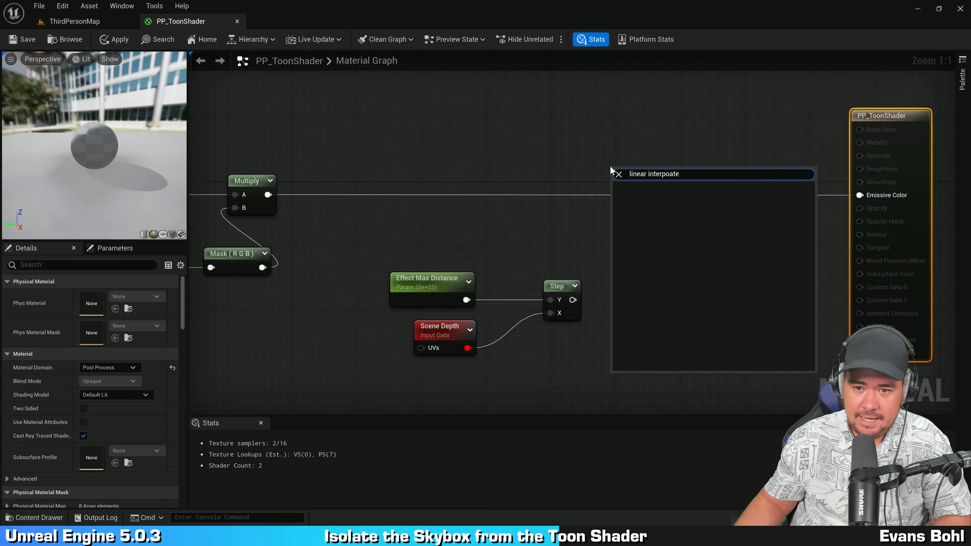
key(BackSpace)
key(BackSpace)
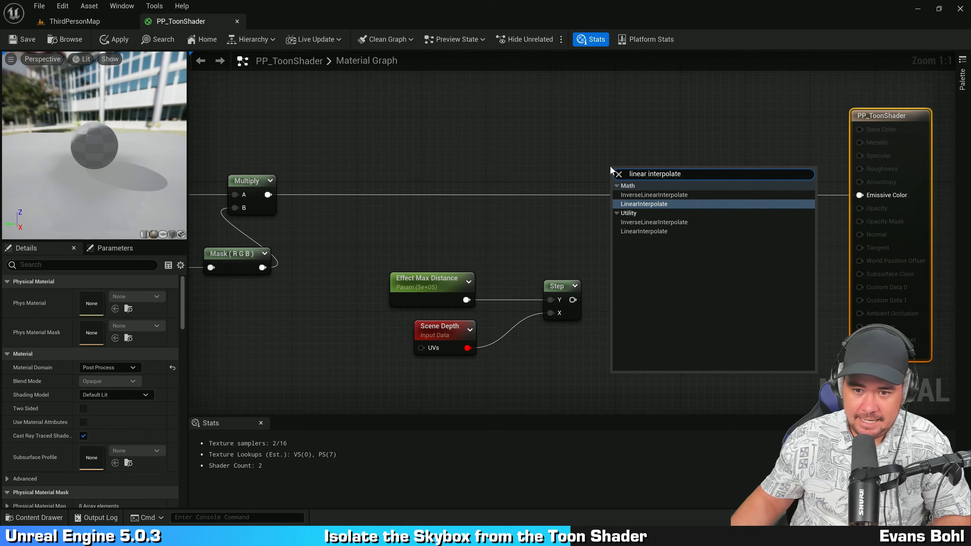
click(619, 115)
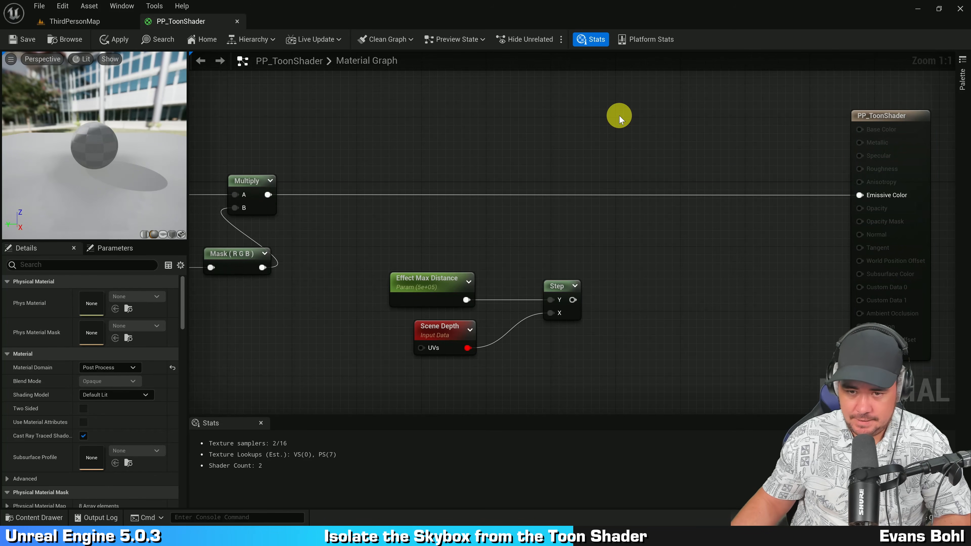
click(665, 164)
drag(688, 174, 698, 194)
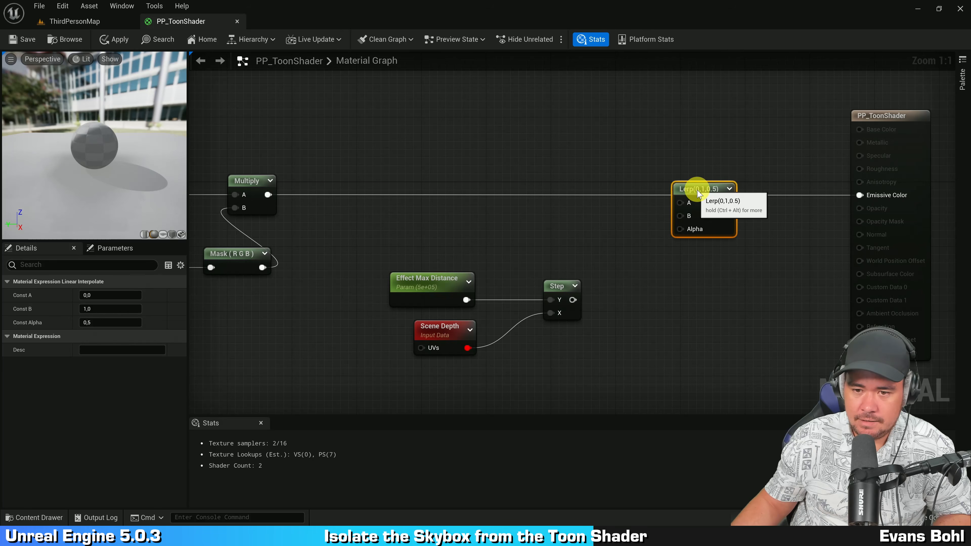
Step: Wire the Step node's output into the Lerp node's Alpha input
right_drag(556, 208, 596, 234)
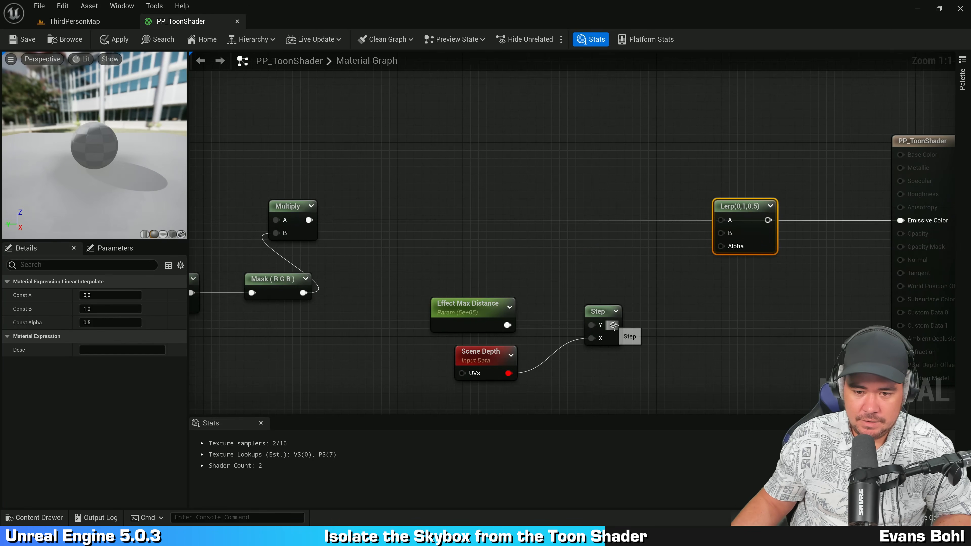
drag(614, 325, 721, 246)
right_drag(774, 281, 756, 285)
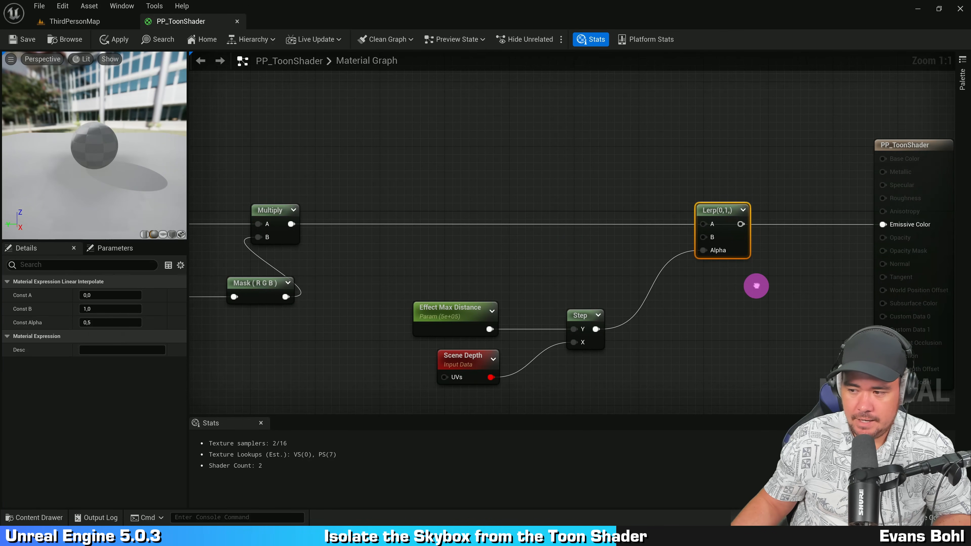
Step: Wire the Multiply node's output into the Lerp node's A input
drag(290, 223, 755, 241)
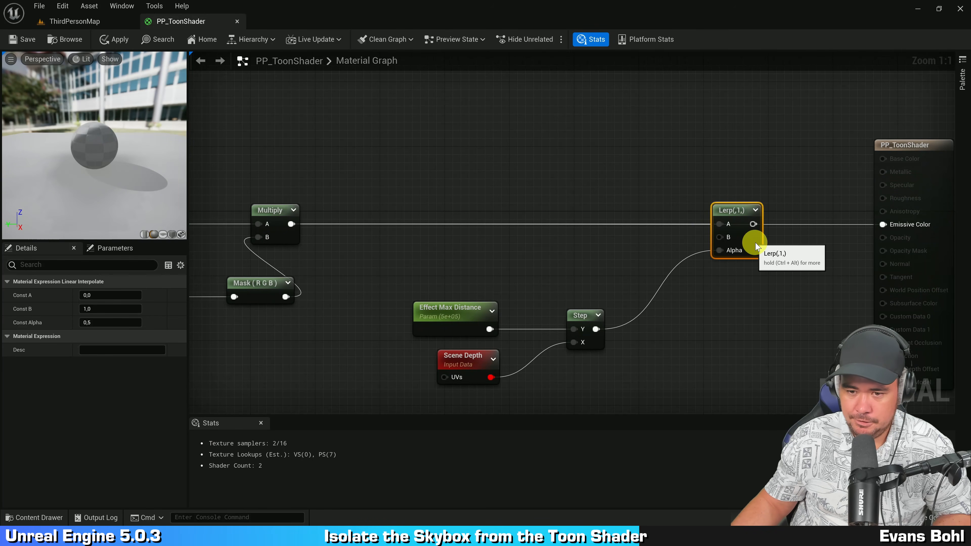
Step: Copy the SceneTexture:PostProcessInput0 node and paste a duplicate above the Step node near the Lerp
right_drag(496, 273, 700, 201)
scroll(633, 230, down, 2)
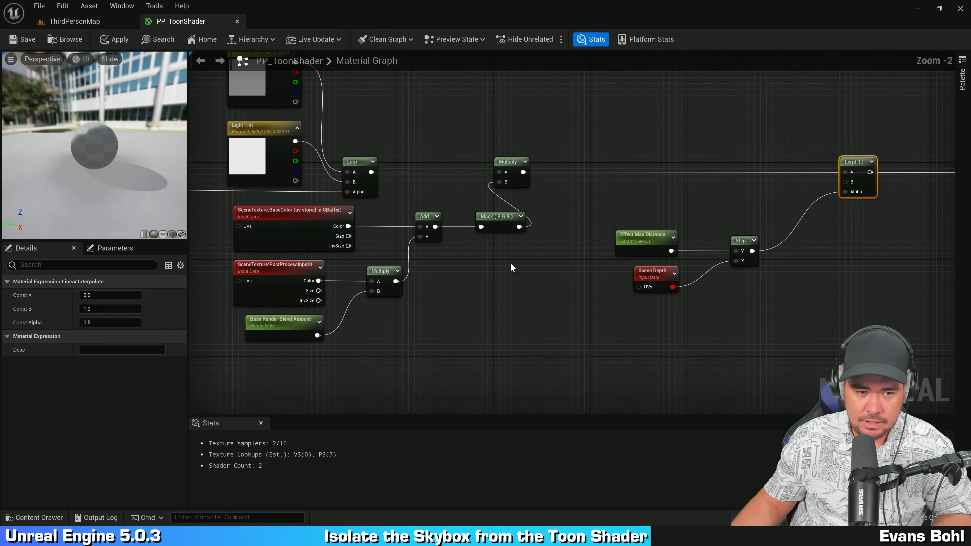
right_drag(504, 280, 515, 295)
click(283, 311)
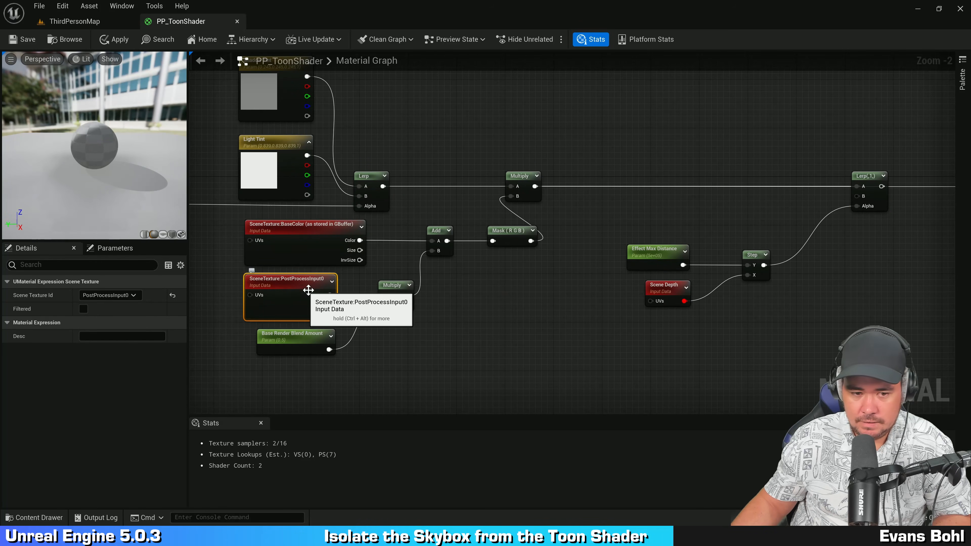
key(ctrl+v)
right_drag(744, 245, 613, 252)
scroll(608, 257, up, 2)
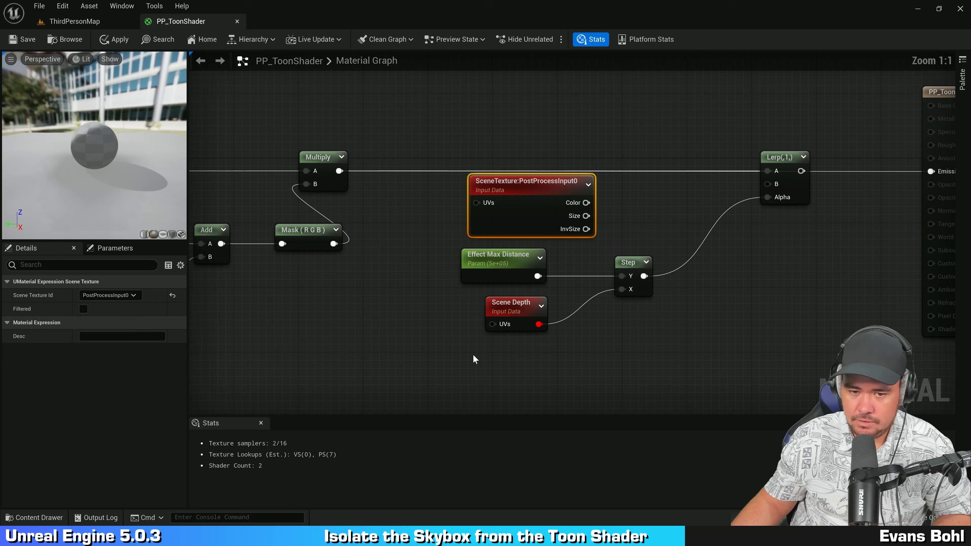
Step: Rearrange the pasted scene texture node above the Effect Max Distance, Scene Depth and Step nodes
key(q)
drag(473, 355, 639, 302)
click(581, 363)
drag(541, 335, 536, 365)
click(618, 265)
right_drag(618, 265, 556, 261)
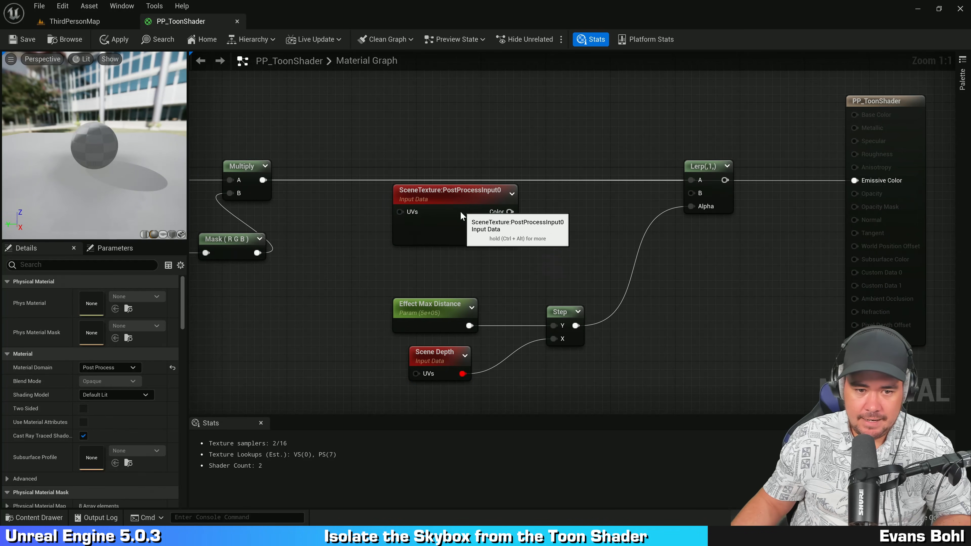
Step: Add a ComponentMask from the pasted scene texture's Color output and enable the R, G and B channels
drag(461, 211, 559, 217)
text(componentmask)
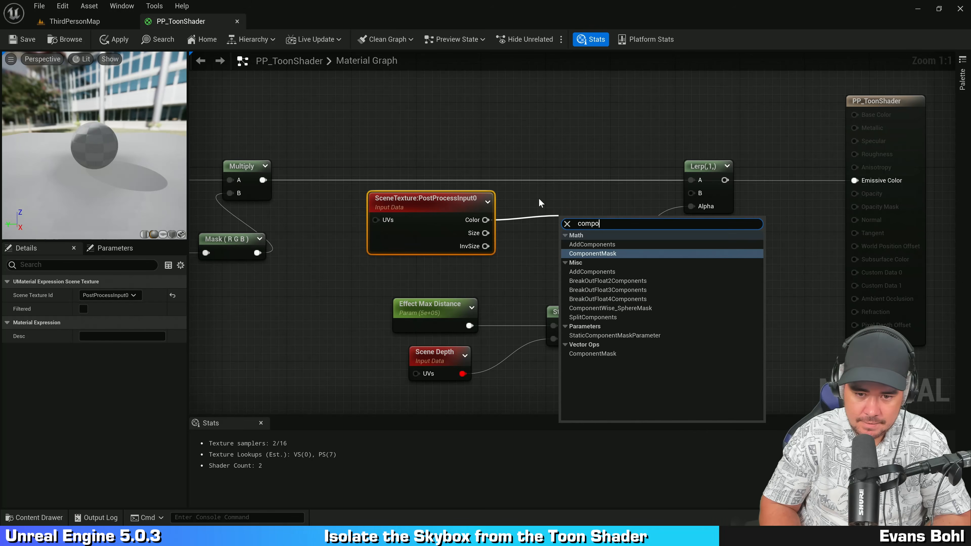
key(Return)
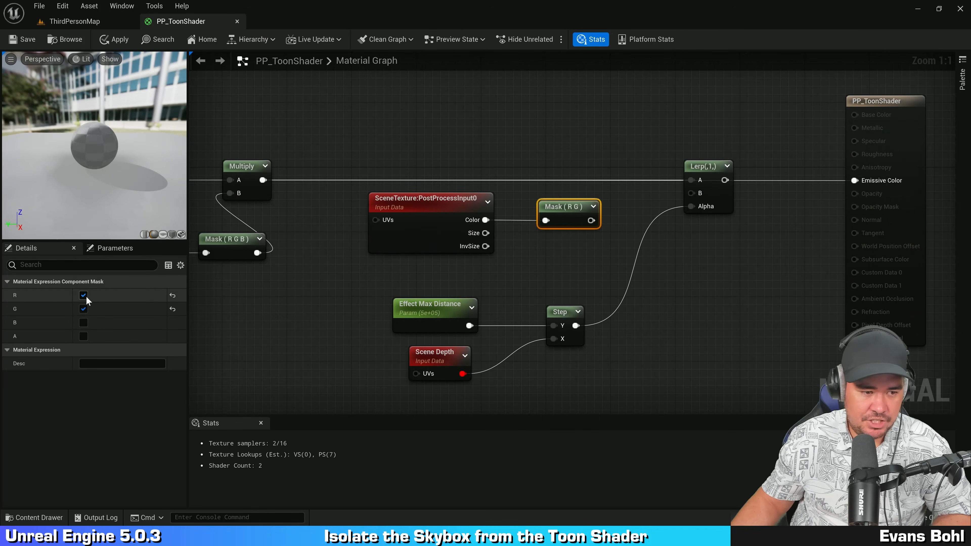
click(84, 322)
Step: Wire the new Mask (RGB) output into the Lerp node's B input
click(552, 284)
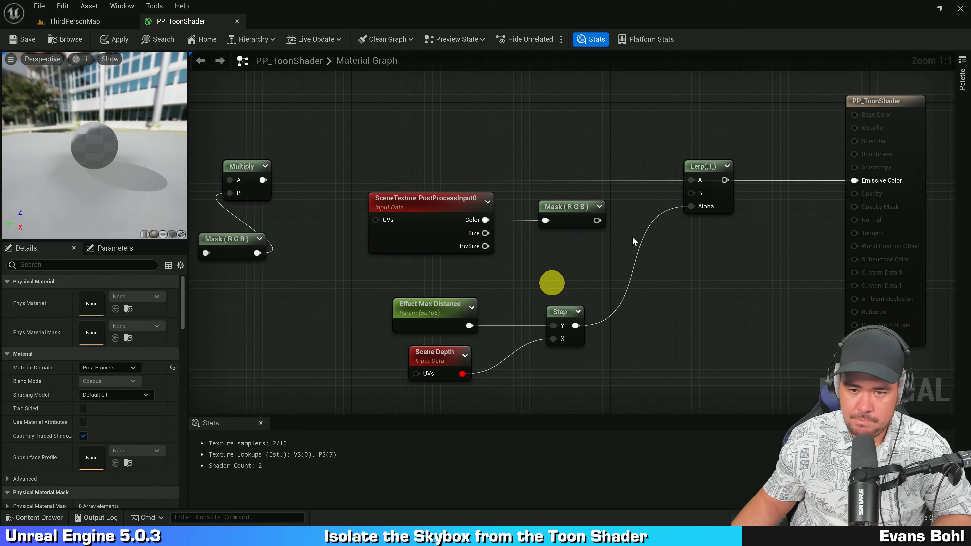
drag(597, 221, 694, 192)
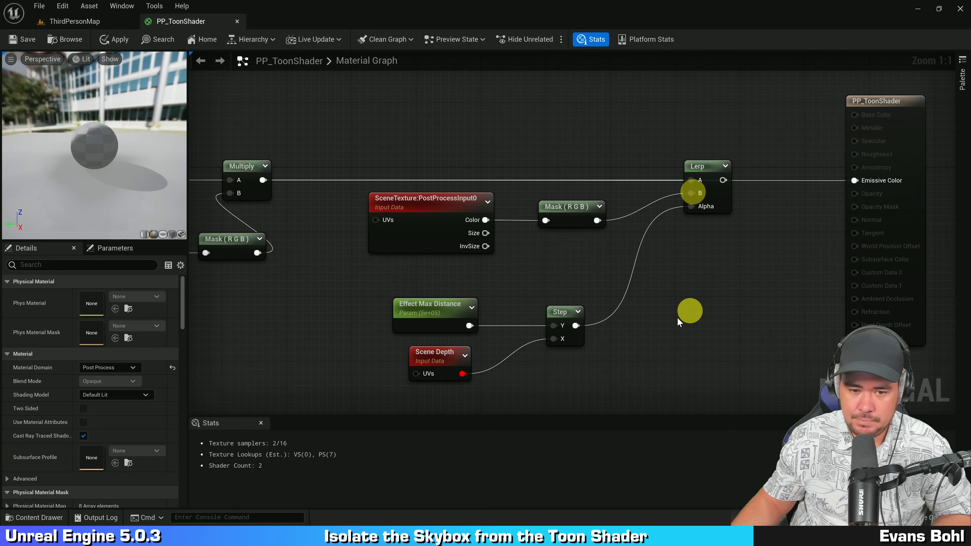
Step: Tidy the depth nodes and wire the Lerp output into the result node's Emissive Color
drag(441, 378, 584, 284)
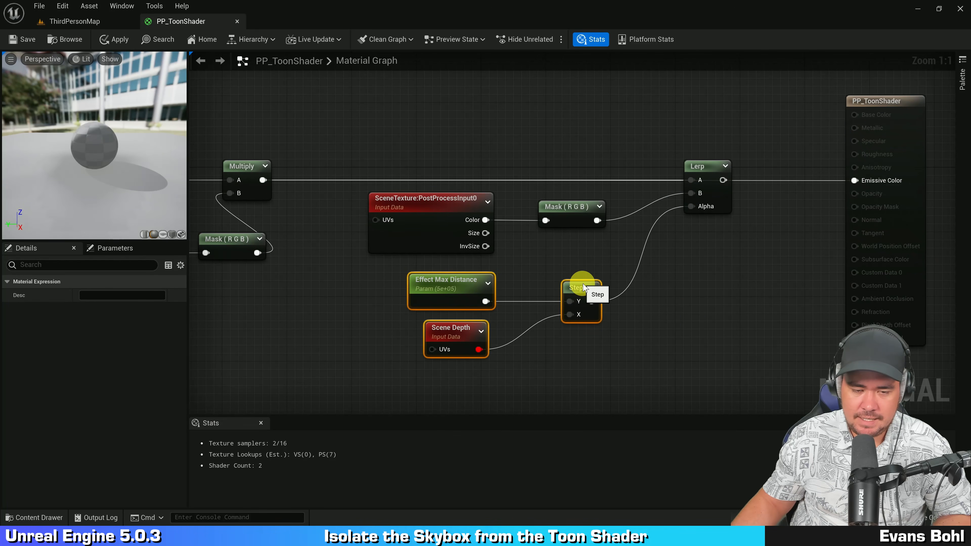
click(583, 246)
click(461, 377)
click(449, 283)
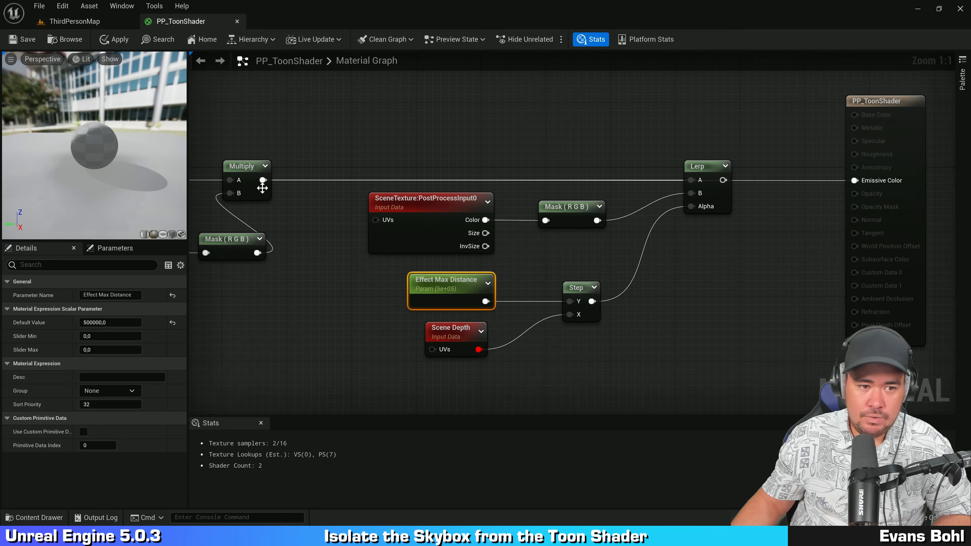
drag(723, 180, 855, 180)
click(742, 261)
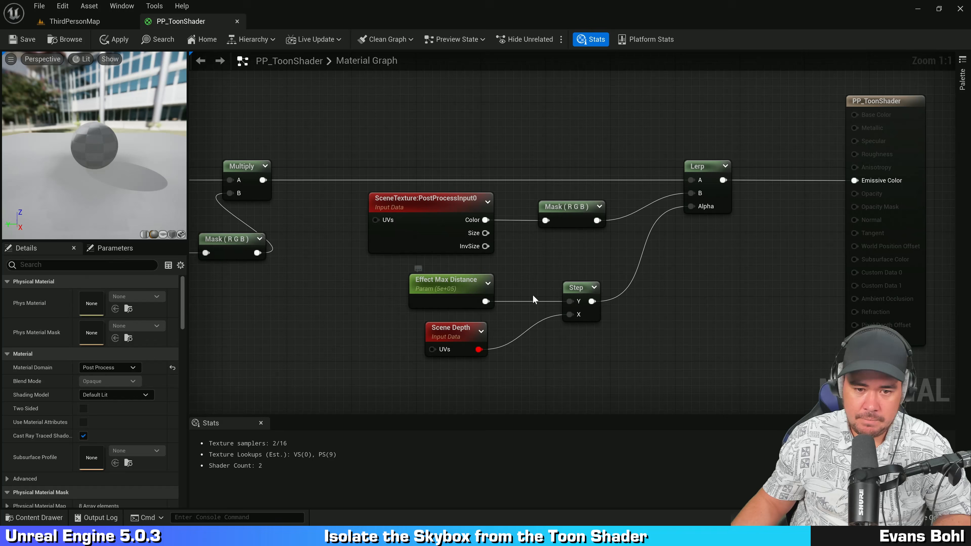
Step: Save the PP_ToonShader material
drag(314, 218, 581, 199)
right_drag(597, 102, 513, 99)
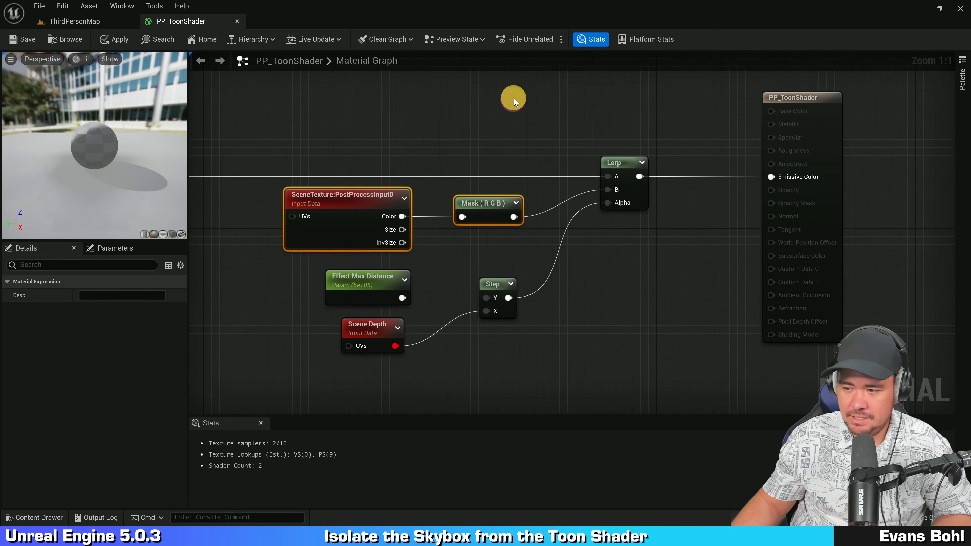
click(514, 100)
key(ctrl+s)
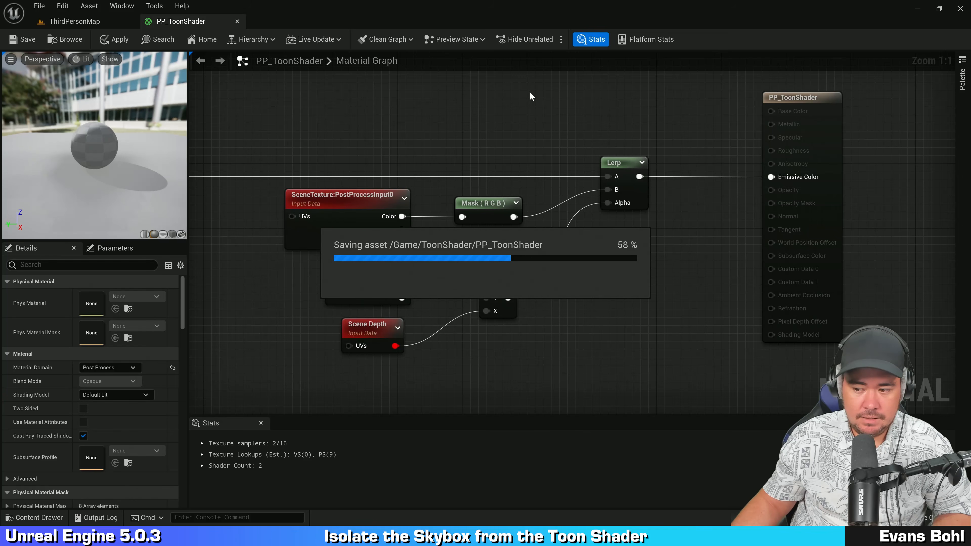
click(508, 98)
Step: Return to the ThirdPersonMap level and open the PPI_ToonShader material instance
click(92, 21)
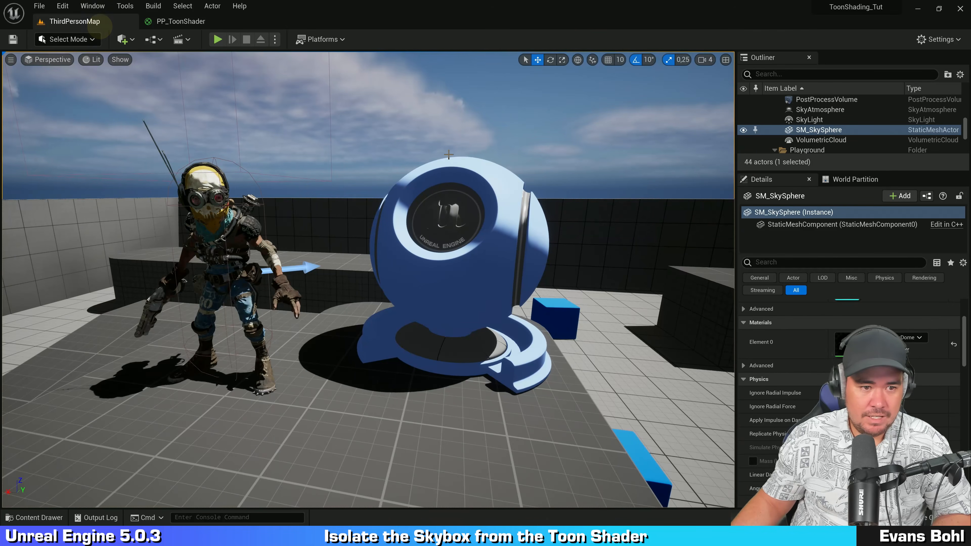
right_drag(271, 466, 507, 138)
key(w)
click(389, 155)
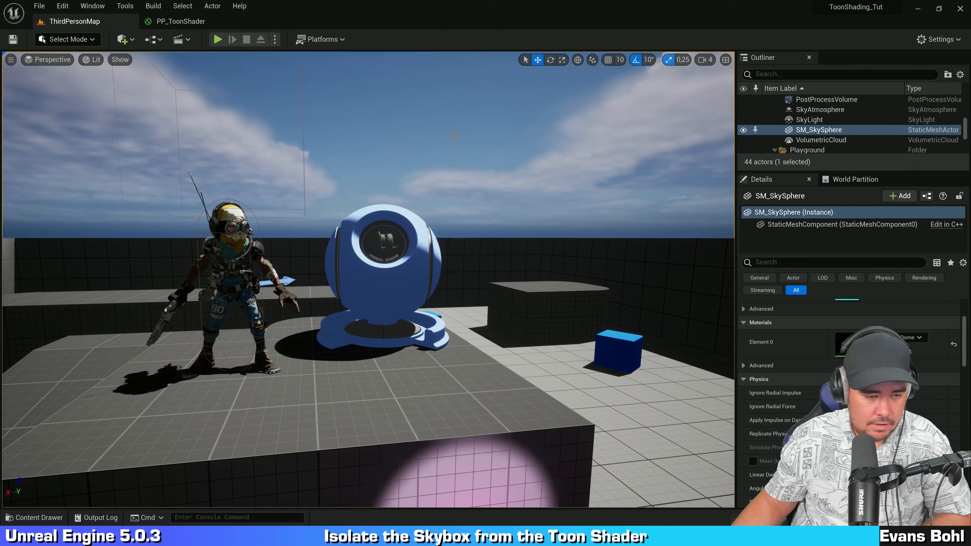
key(ctrl+space)
click(436, 297)
double_click(293, 319)
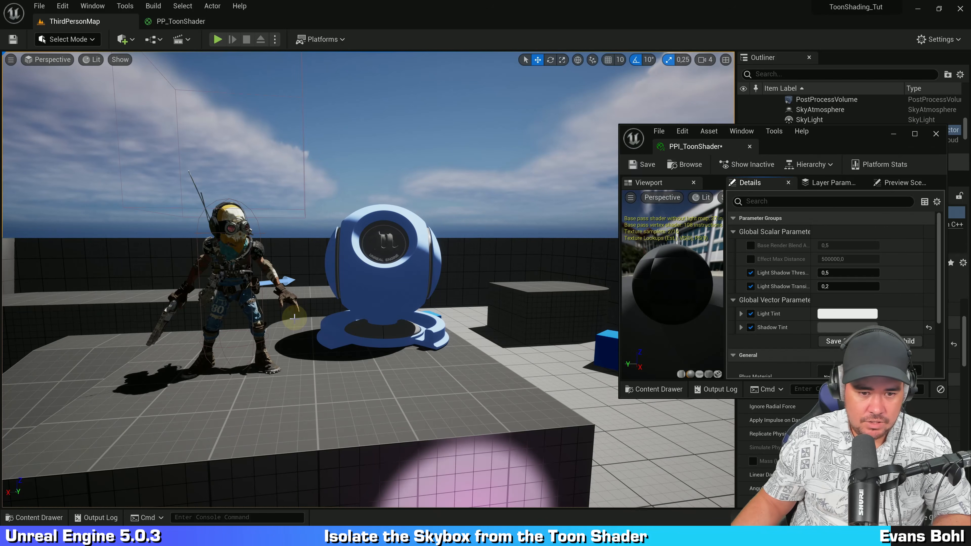
Step: Set the Shadow Tint to a dark olive-yellow (H about 63, S 0.64, V 0.07)
click(829, 328)
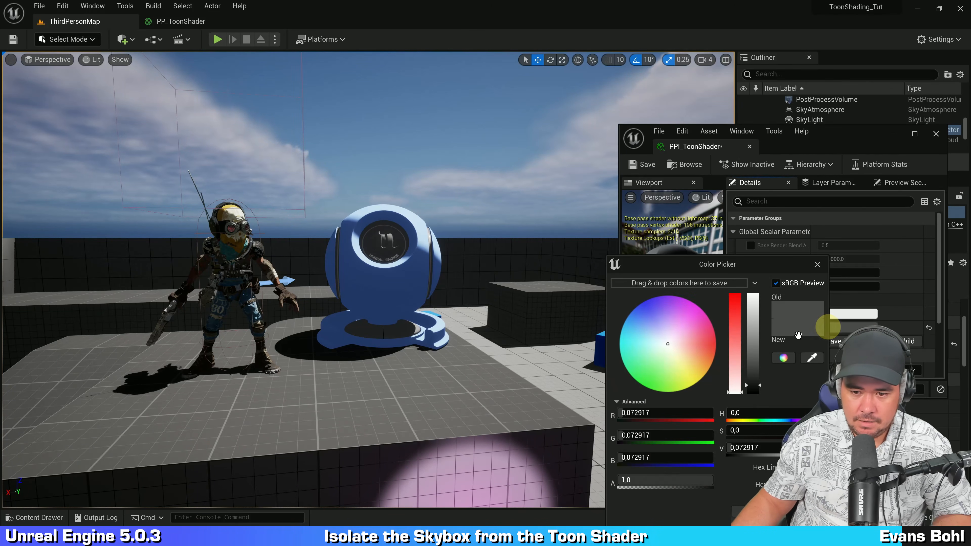
click(642, 326)
drag(652, 330, 681, 371)
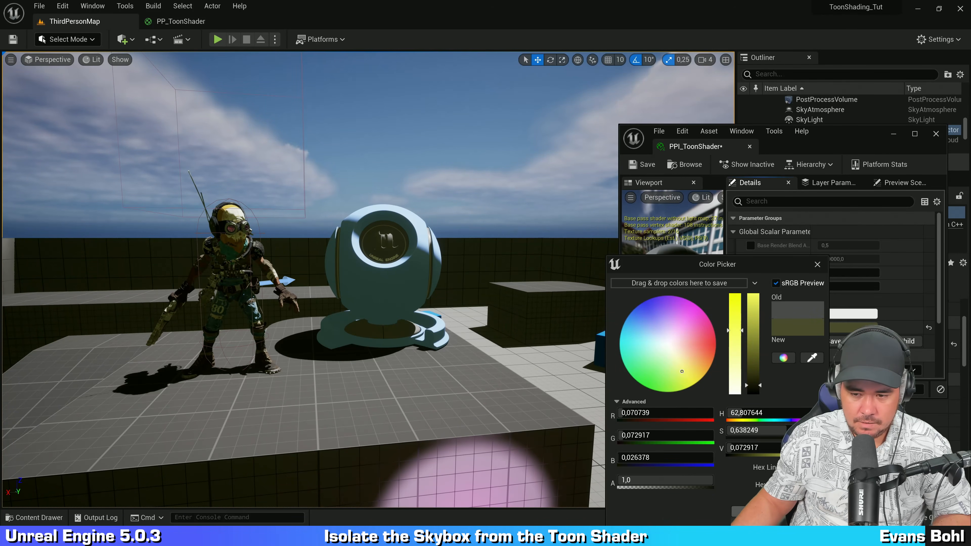
Step: Set the Light Tint to a pale lavender-pink (H about 294, S 0.26, V 0.84)
click(846, 319)
click(848, 315)
click(693, 322)
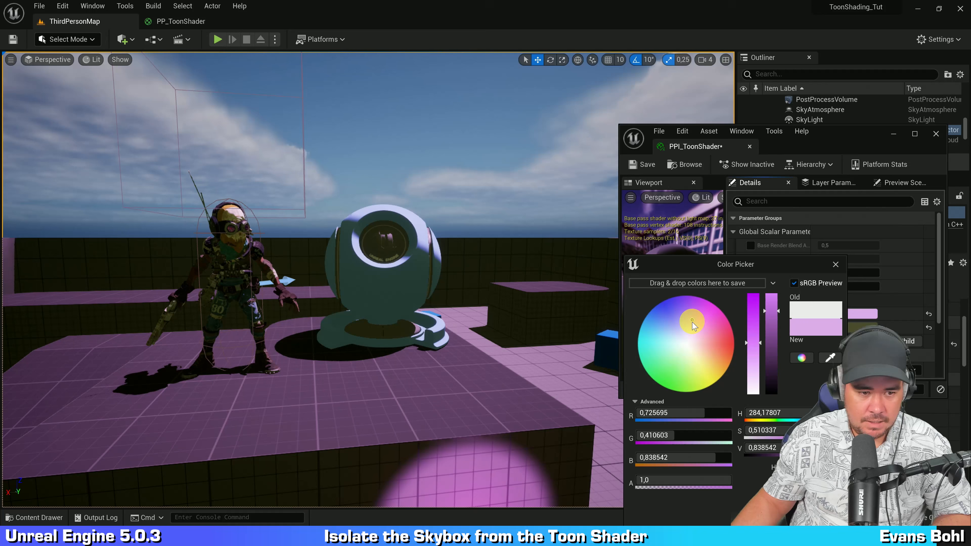
drag(693, 322, 692, 334)
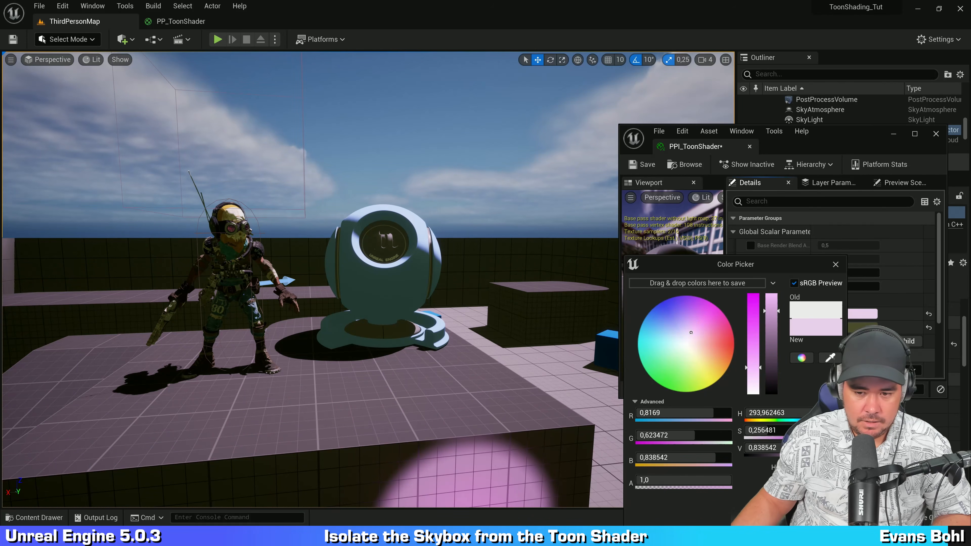
right_drag(488, 277, 445, 261)
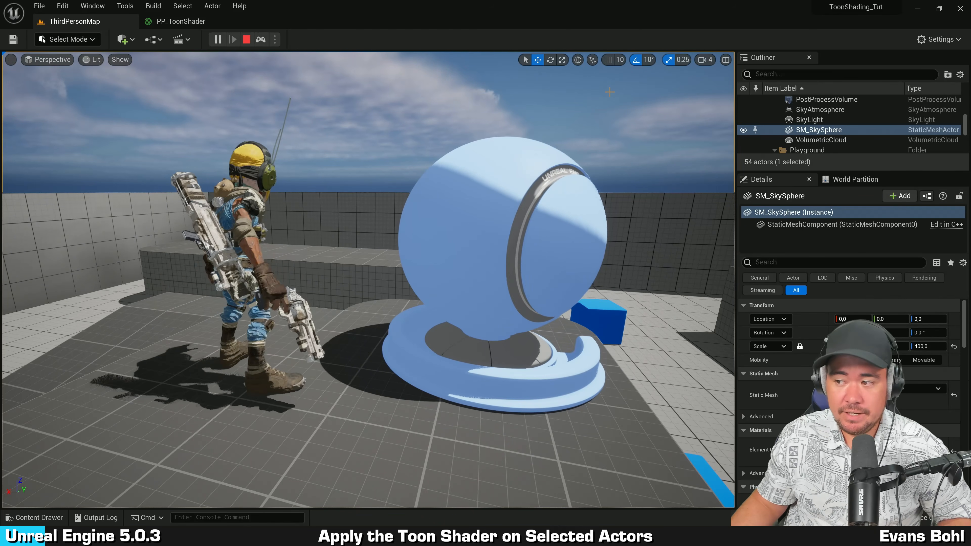
Step: Stop play and switch the viewport to the Custom Depth buffer visualization
key(Escape)
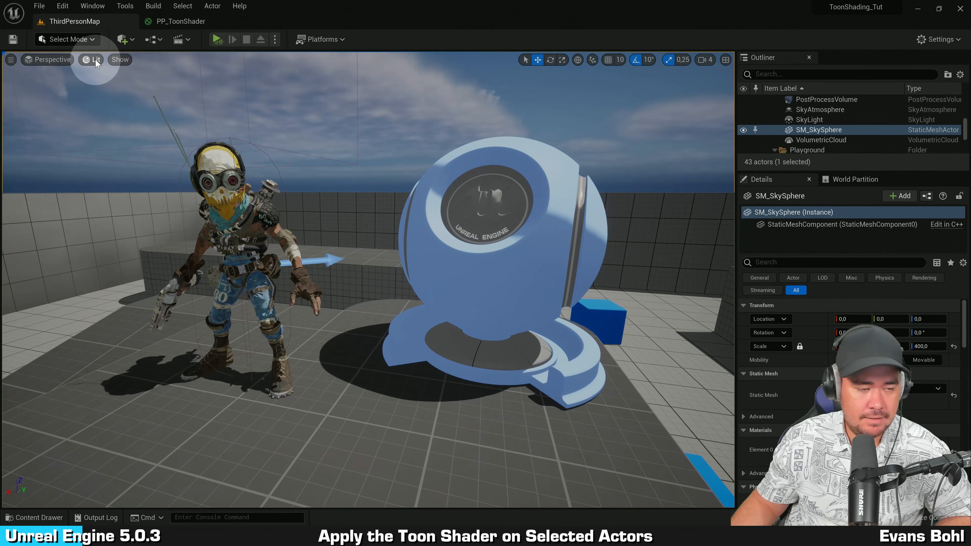
click(95, 59)
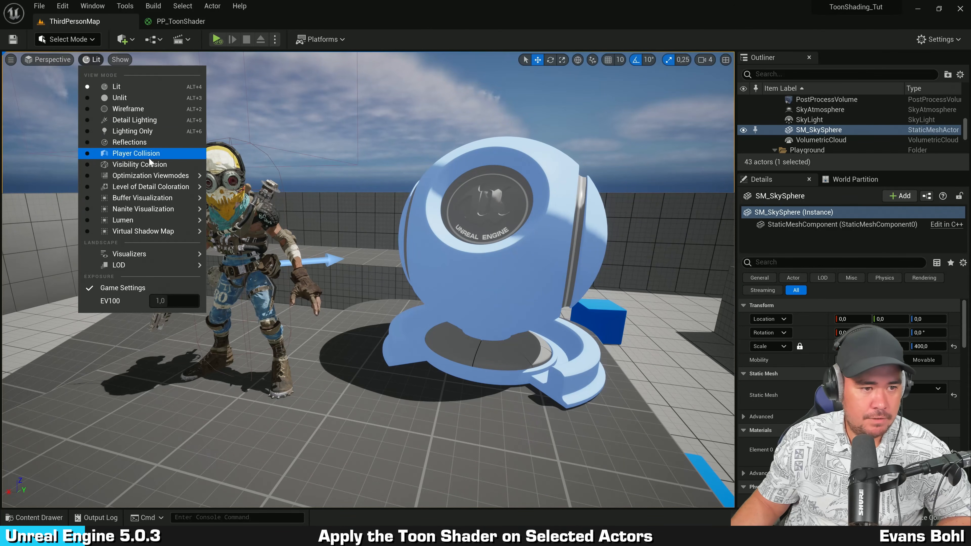
mouse_move(146, 197)
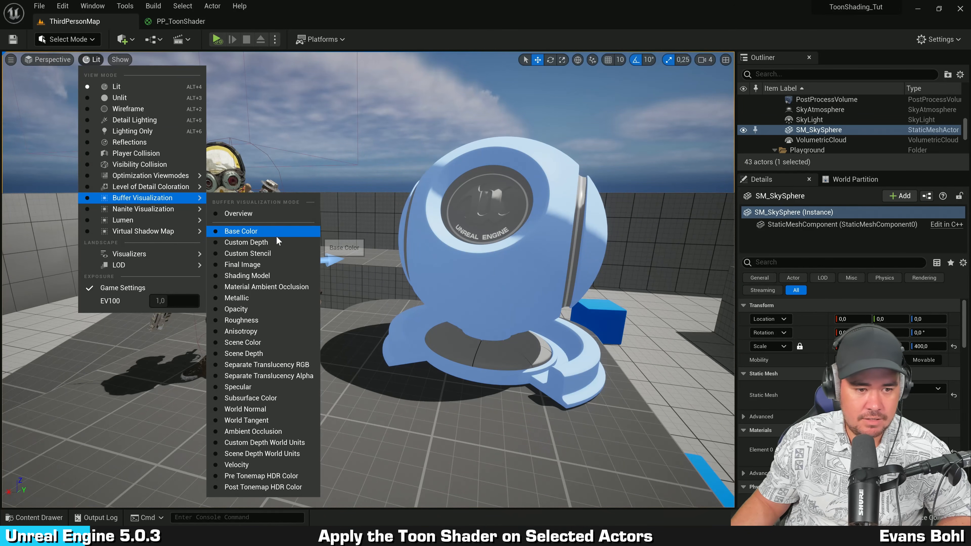
click(273, 243)
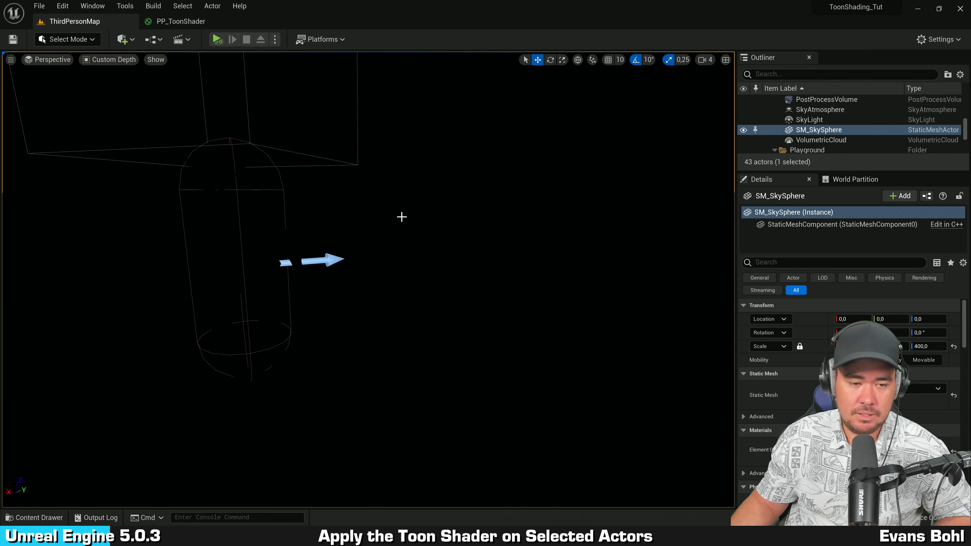
Step: Select the character and enable Render CustomDepth Pass for it, using the details search for custom
click(244, 230)
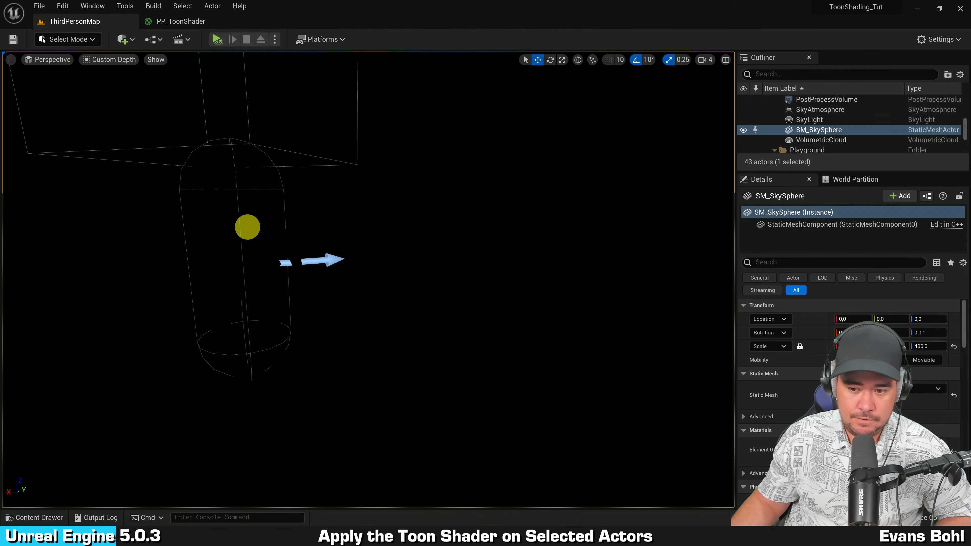
click(796, 263)
text(c)
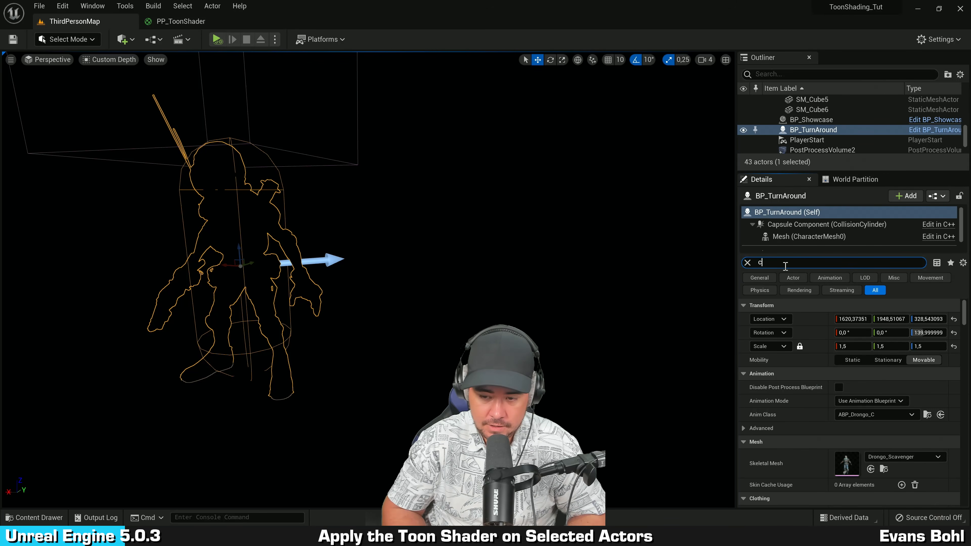
text(ustom)
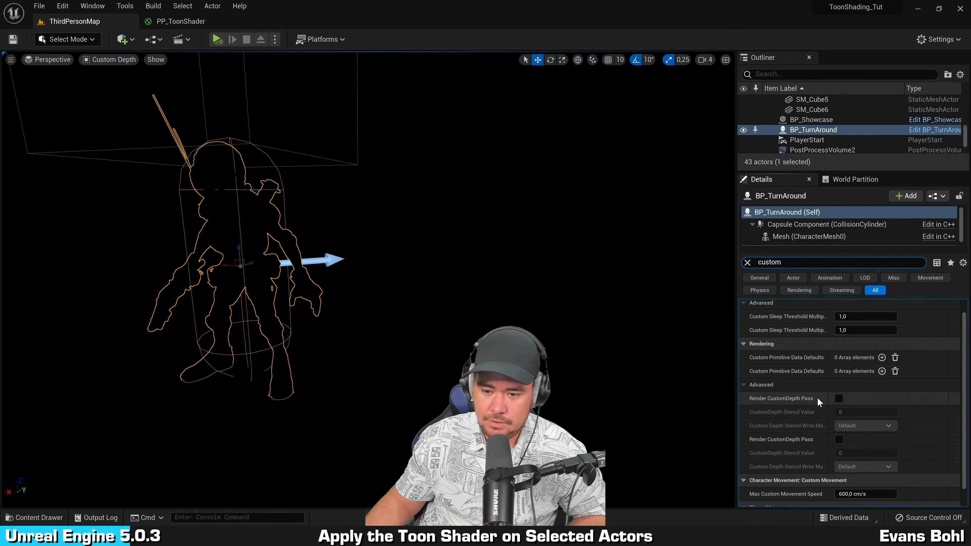
scroll(818, 398, down, 1)
click(839, 382)
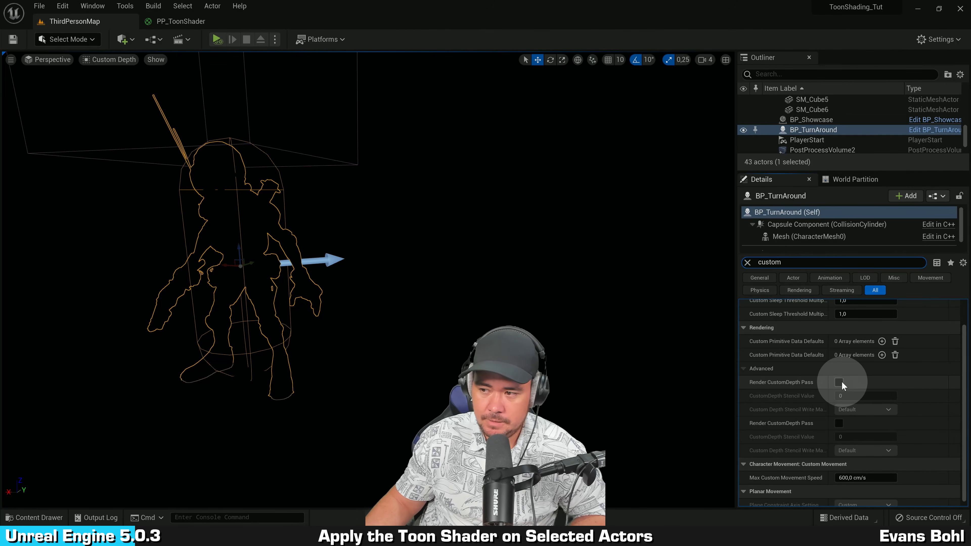
Step: Select the showcase sphere, sky sphere and a cube to check their Render CustomDepth Pass settings
click(516, 265)
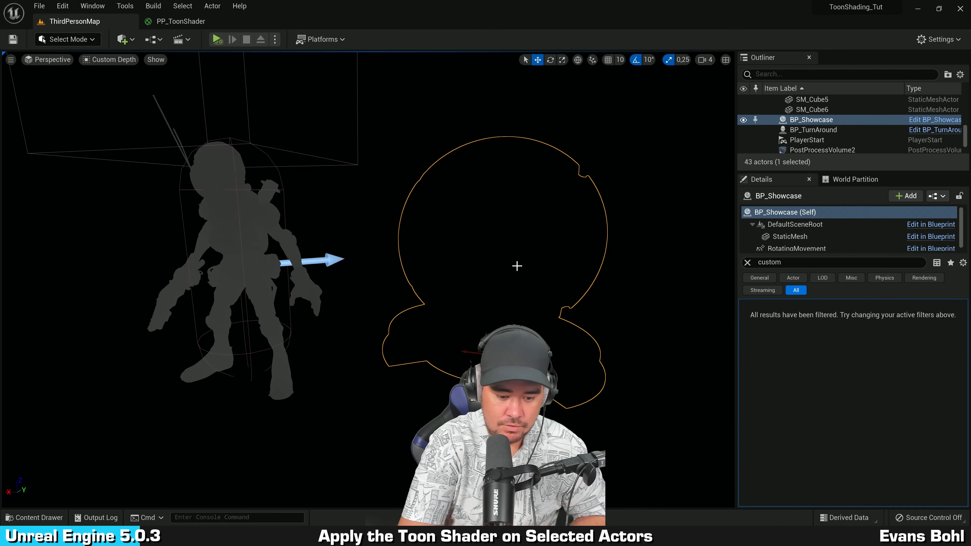
key(Escape)
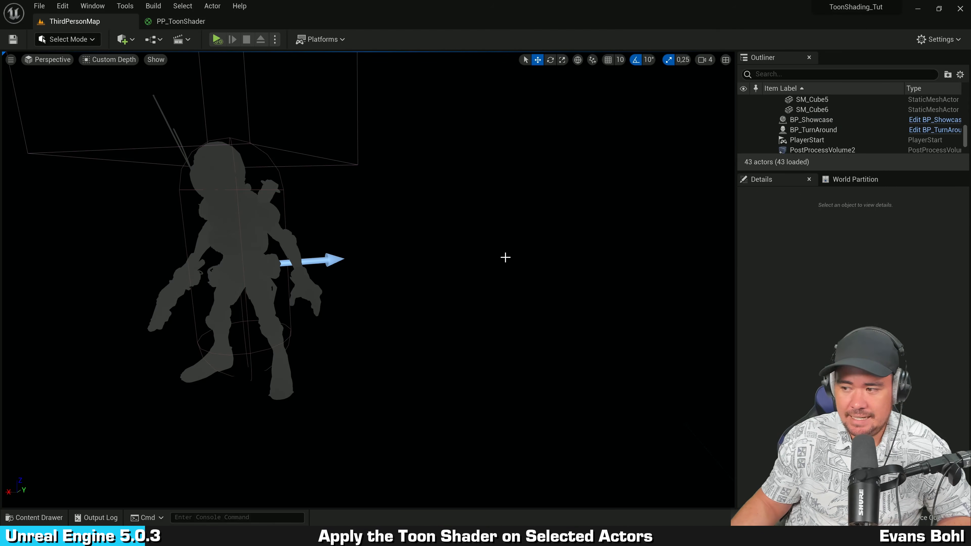
click(249, 217)
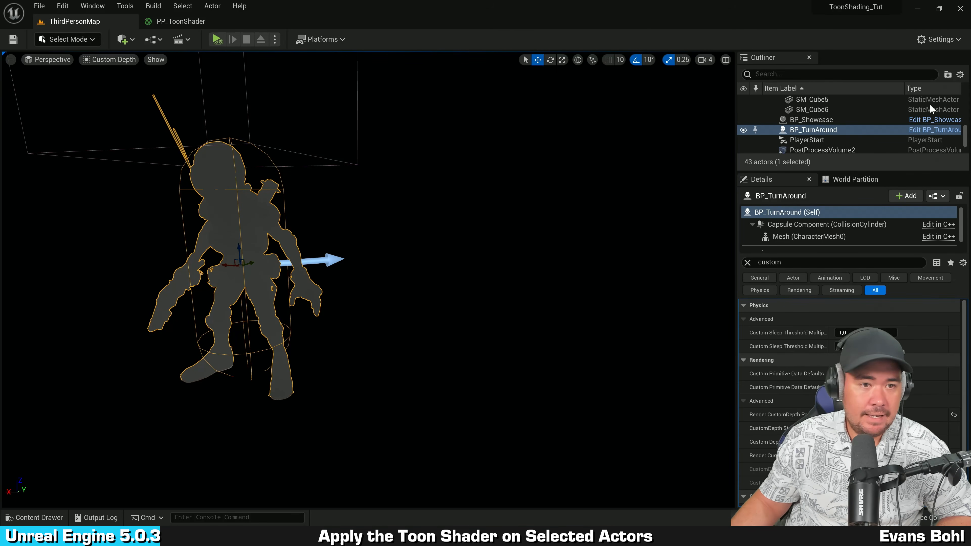
click(418, 131)
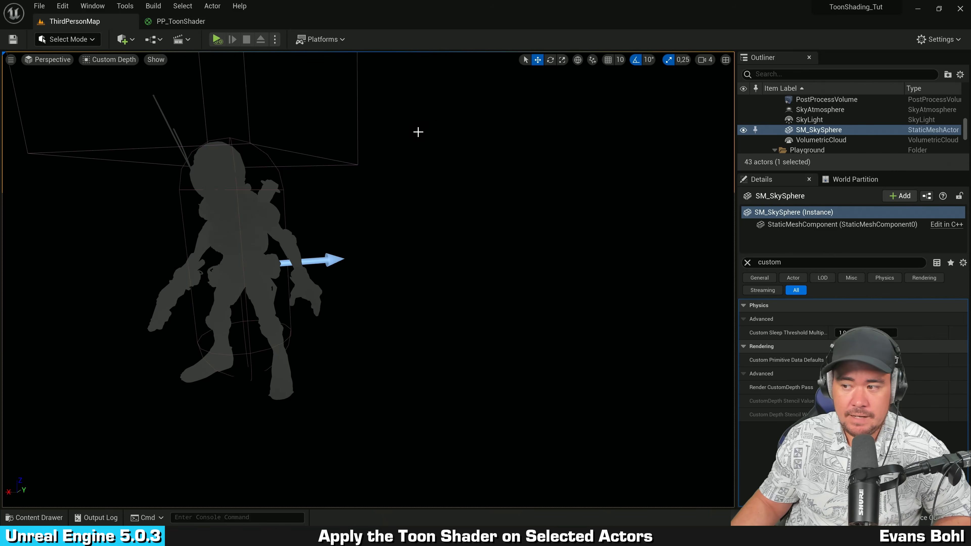
mouse_move(382, 163)
right_down()
mouse_move(380, 171)
mouse_move(379, 162)
right_up()
click(369, 141)
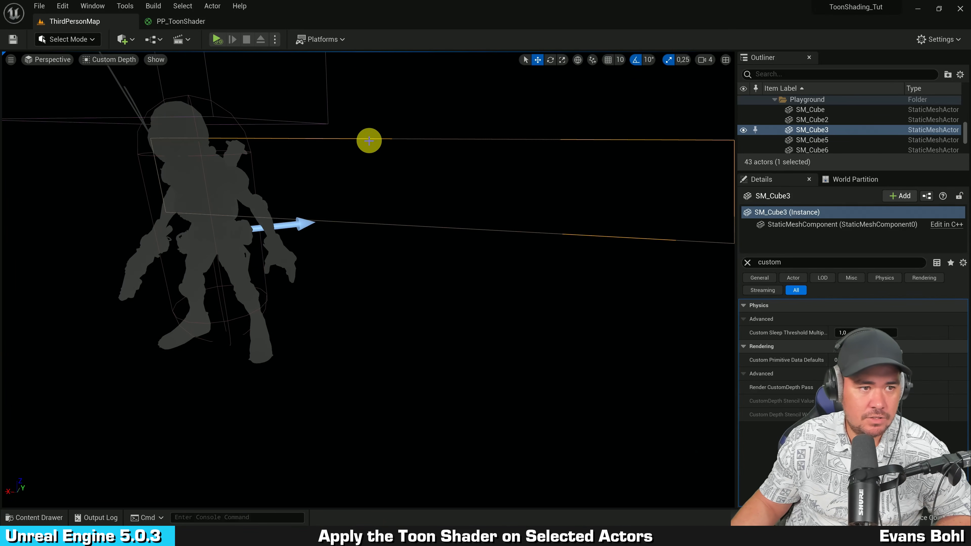
Step: Return the viewport to Lit view and switch to the PP_ToonShader material editor
click(111, 60)
click(117, 86)
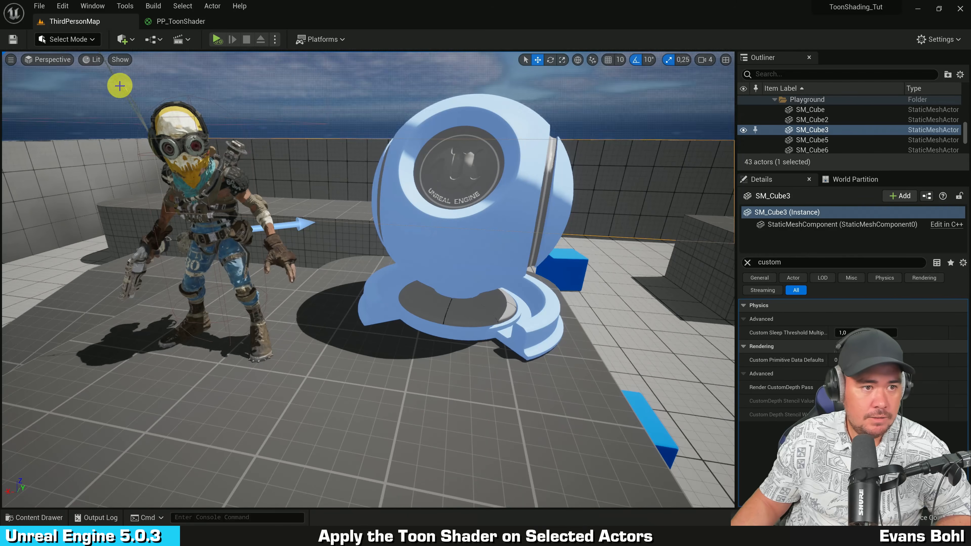
click(192, 21)
Step: Move the output-side nodes of the graph to the right to make room
right_drag(404, 237, 406, 182)
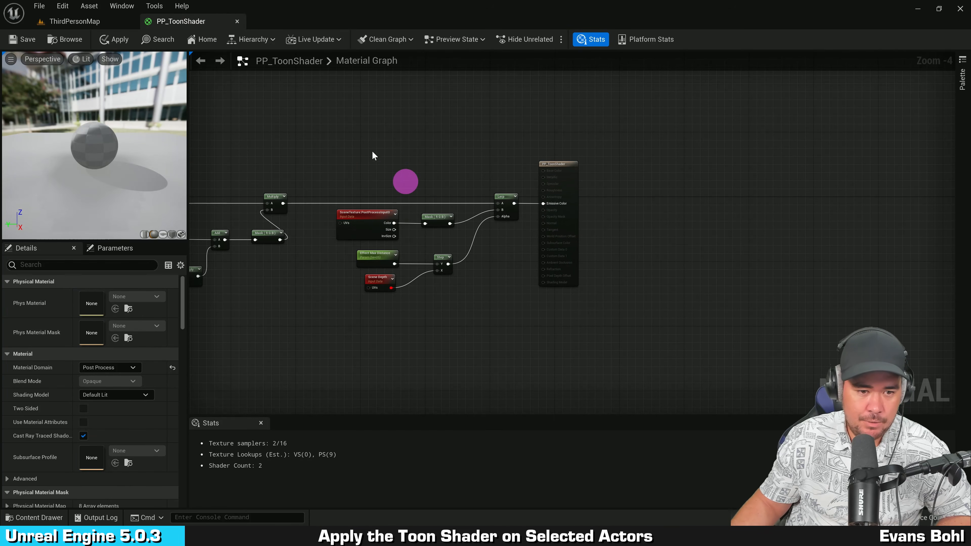
drag(595, 305, 595, 306)
drag(566, 223, 822, 230)
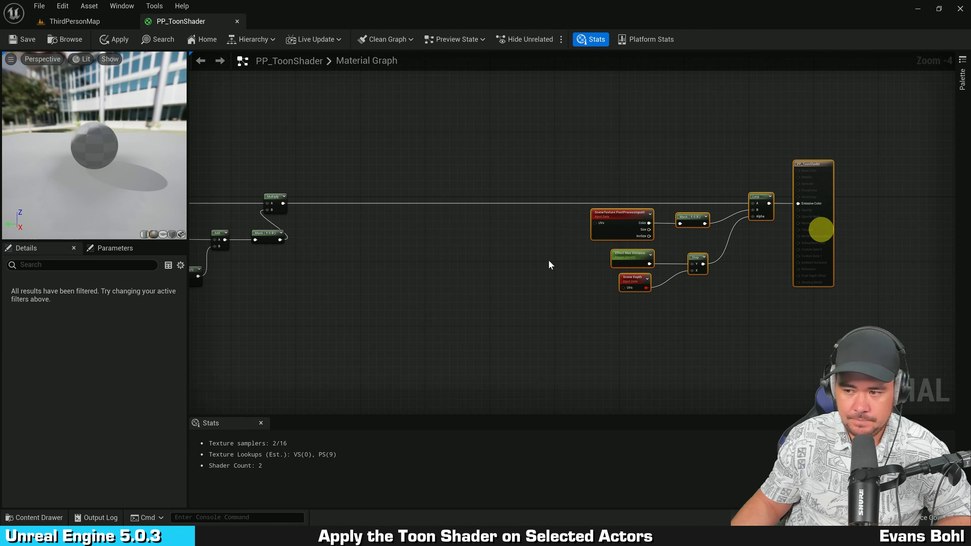
Step: Add a SceneTexture node and set its Scene Texture Id to CustomDepth
click(518, 260)
scroll(386, 219, up, 5)
right_click(391, 218)
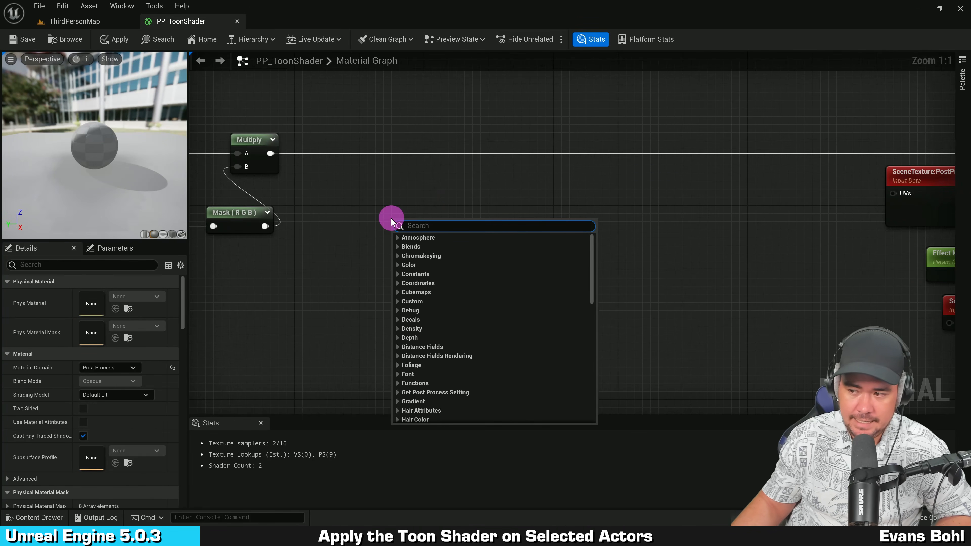
text(scenetext)
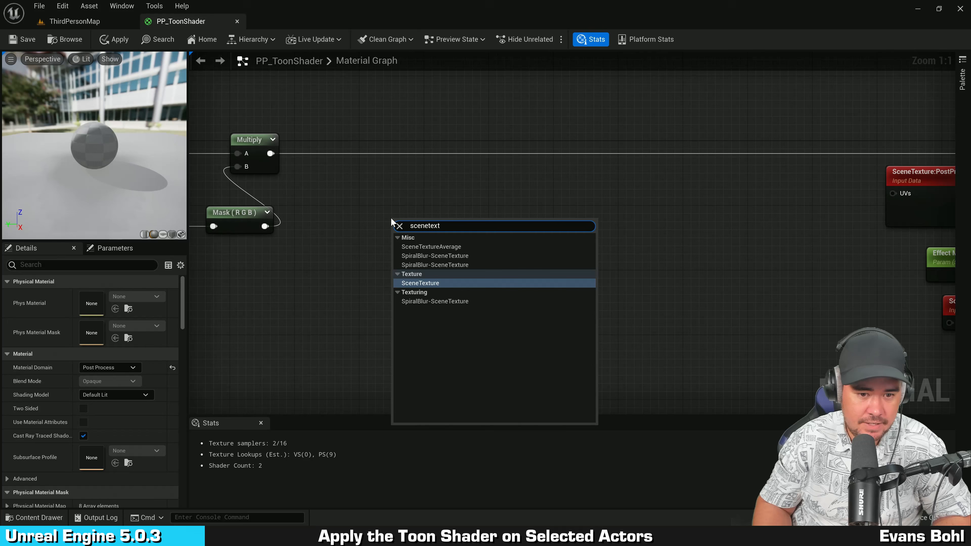
click(448, 282)
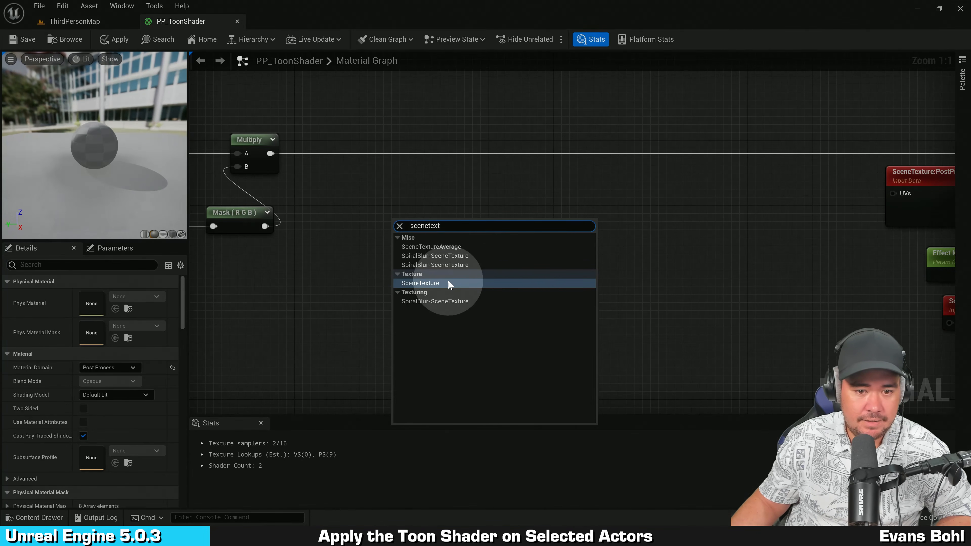
drag(436, 252, 413, 232)
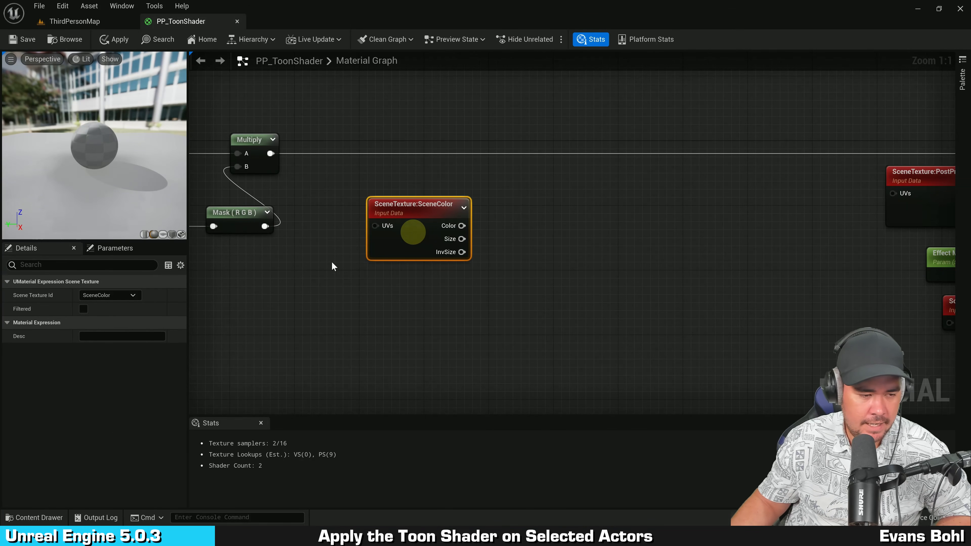
click(115, 296)
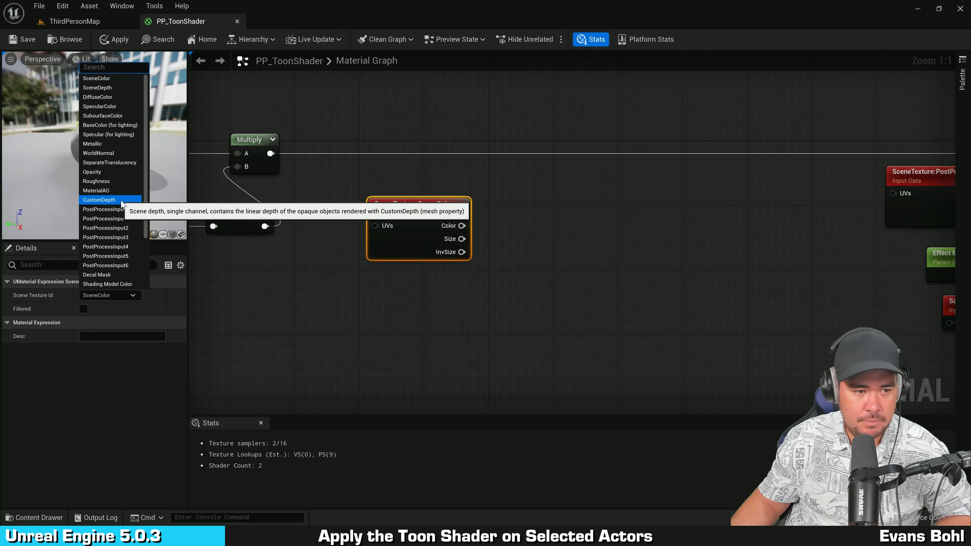
click(121, 201)
Step: Connect a ComponentMask to the CustomDepth Color output, keeping only the R channel
drag(468, 229, 521, 223)
text(component)
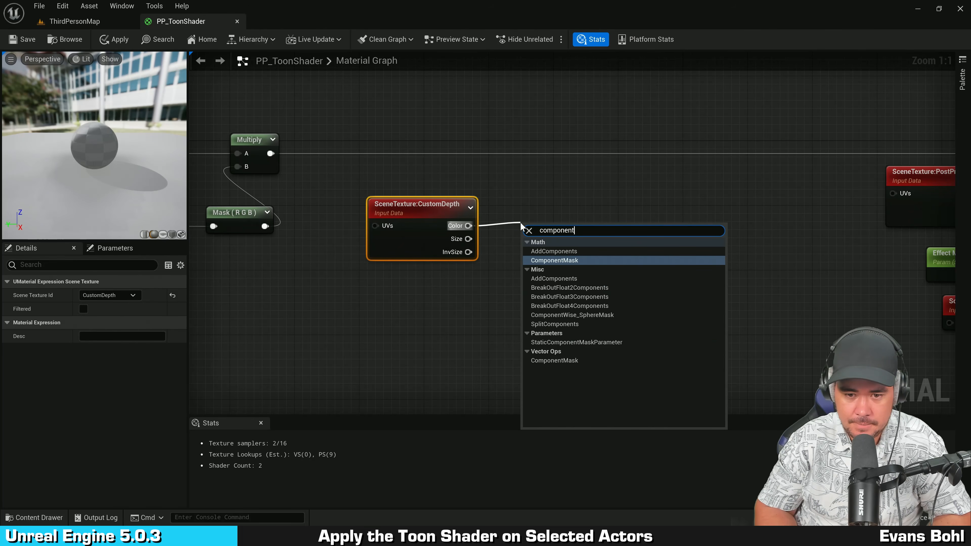
key(Return)
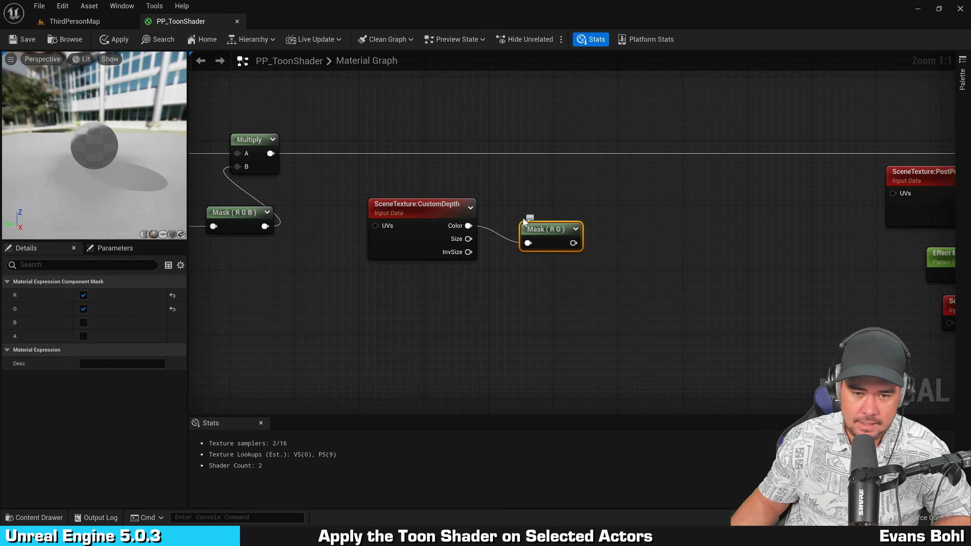
drag(552, 235, 537, 218)
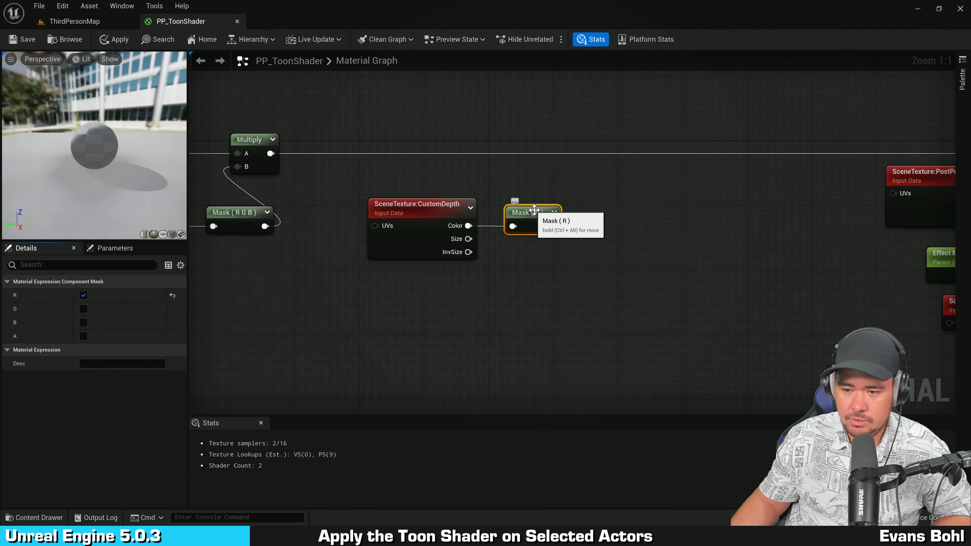
Step: Reposition the CustomDepth and Mask (R) nodes lower in the graph
drag(423, 266, 376, 297)
right_drag(509, 264, 512, 298)
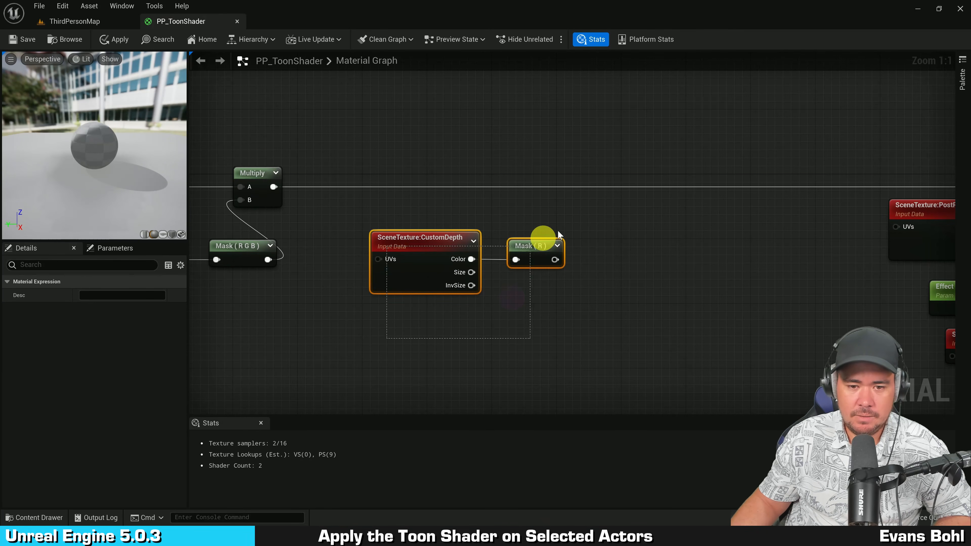
drag(524, 245, 530, 258)
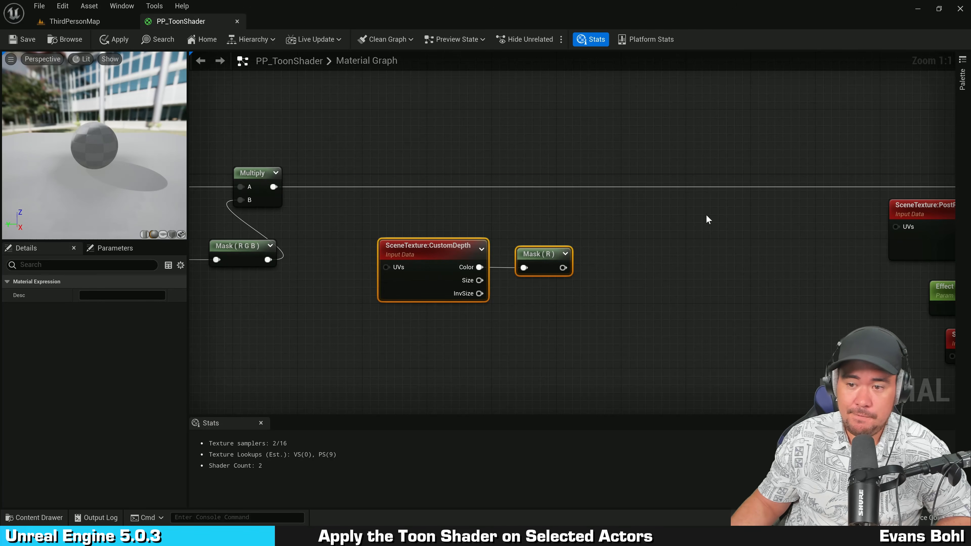
click(687, 223)
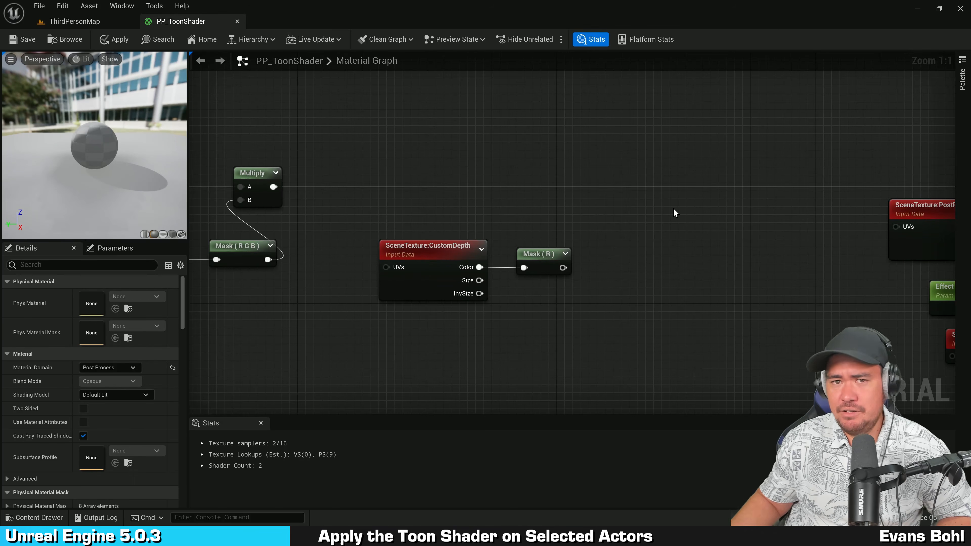
right_drag(674, 229, 676, 247)
drag(526, 286, 410, 369)
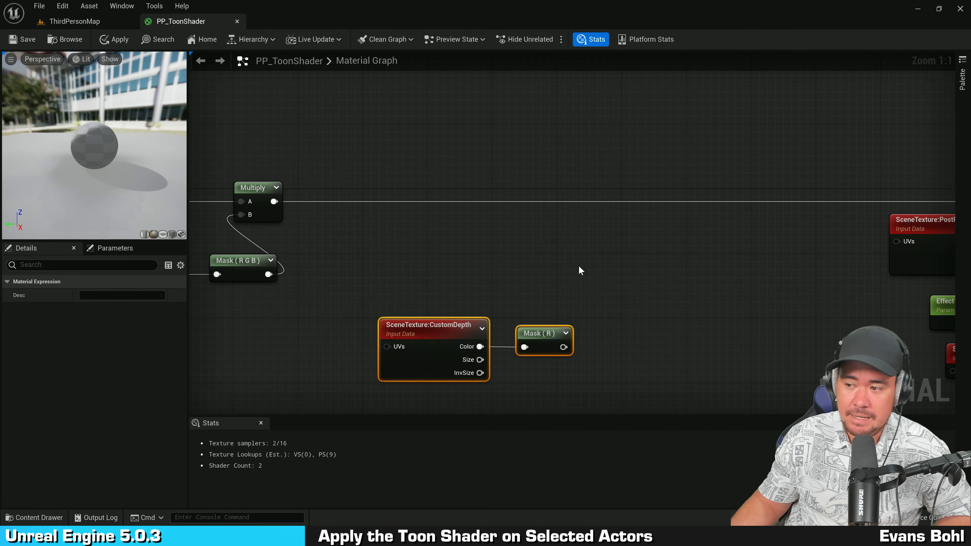
right_drag(579, 267, 563, 265)
click(565, 264)
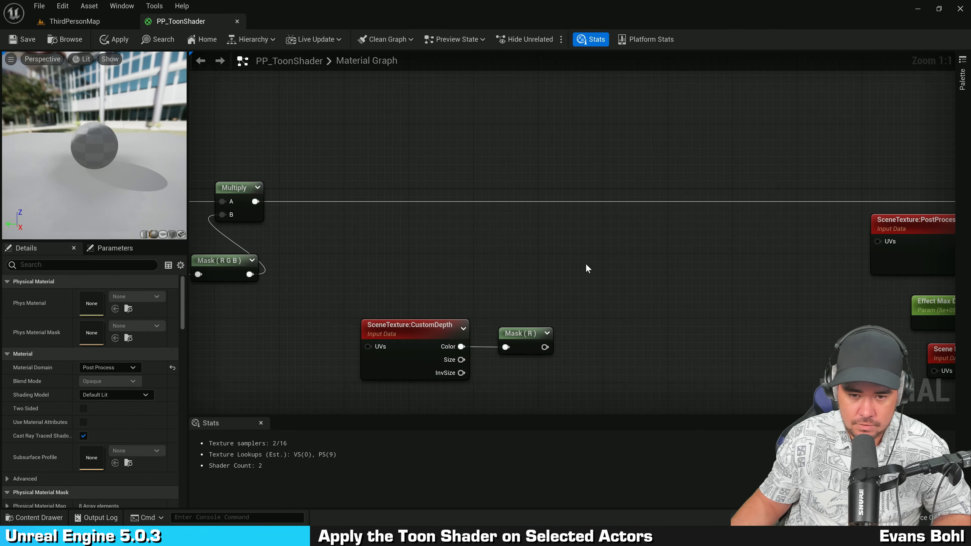
Step: Add a Step node with a constant 0 into Y and the masked custom depth into X
right_click(574, 267)
text(step)
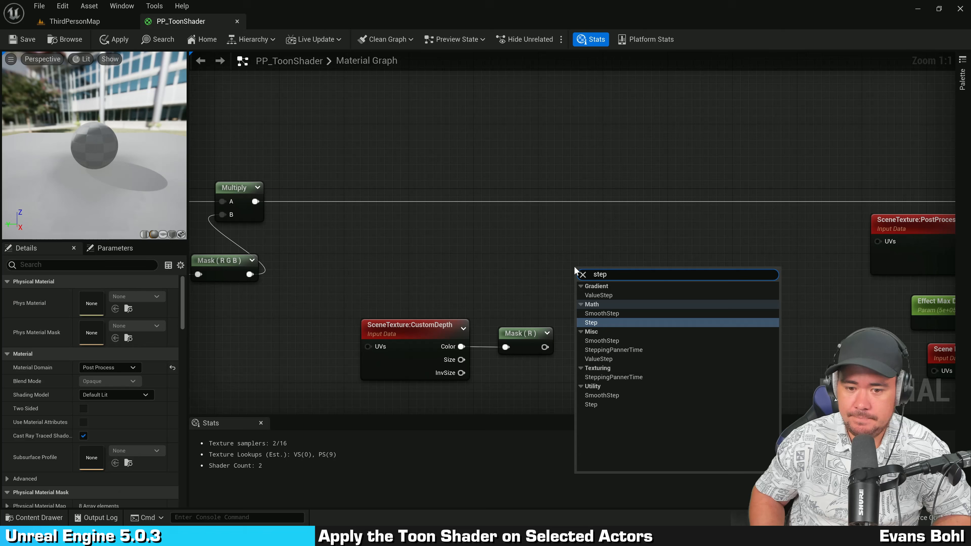
click(613, 323)
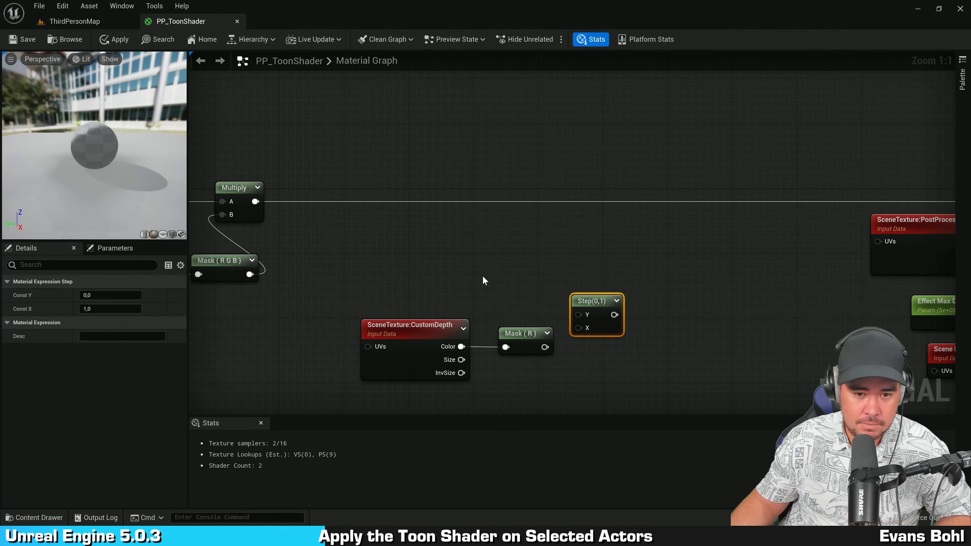
click(483, 277)
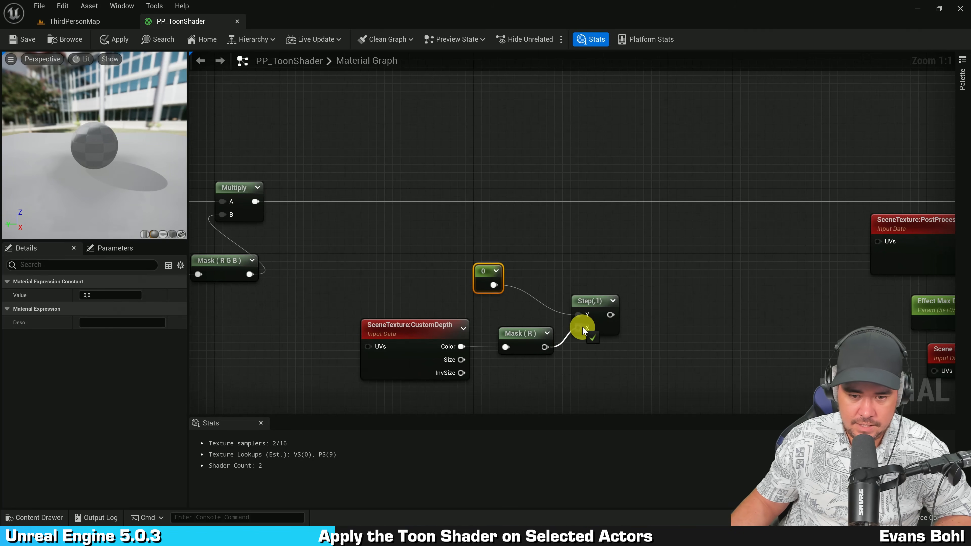
drag(582, 328, 582, 328)
mouse_move(491, 273)
mouse_down()
mouse_move(468, 280)
mouse_move(490, 277)
mouse_up()
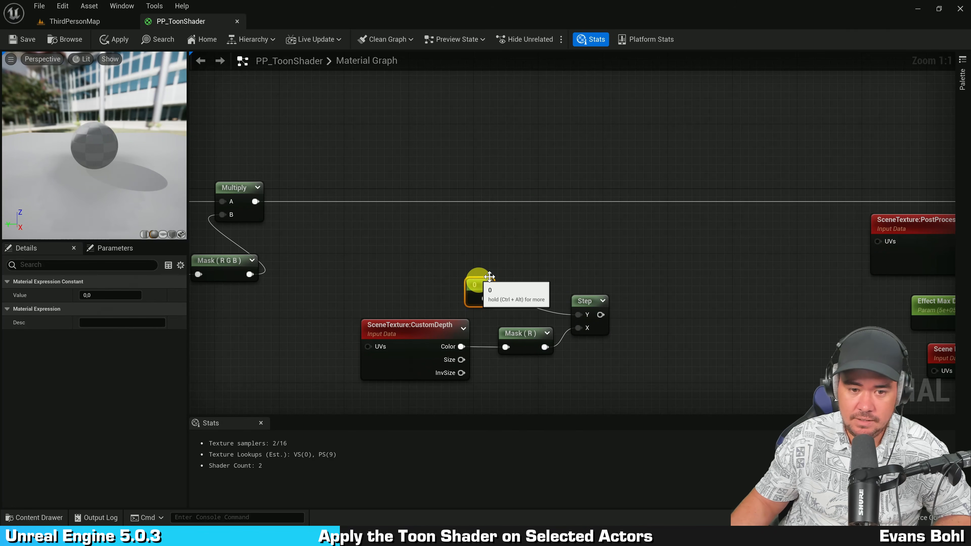
right_click(516, 215)
text(constant)
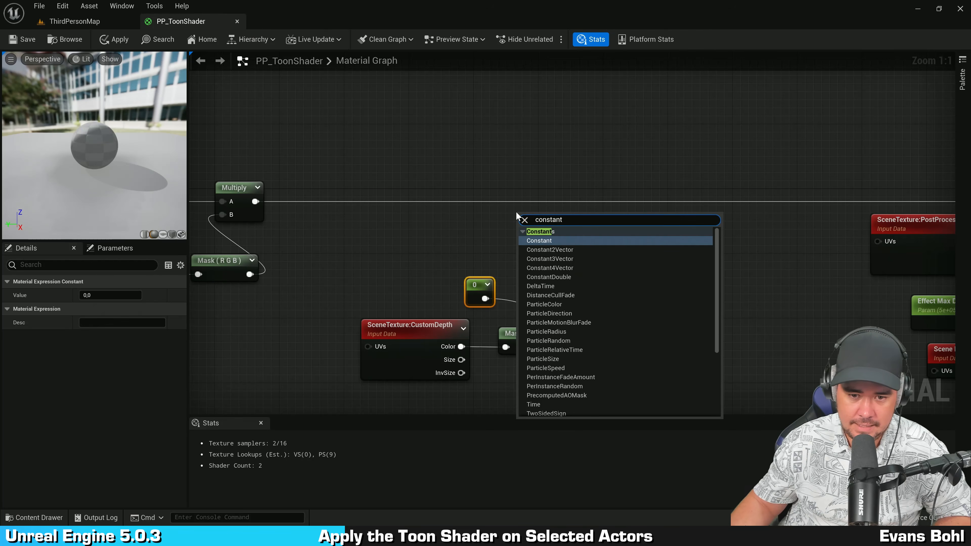
click(543, 241)
mouse_move(547, 236)
mouse_down()
mouse_move(570, 252)
mouse_move(536, 242)
mouse_up()
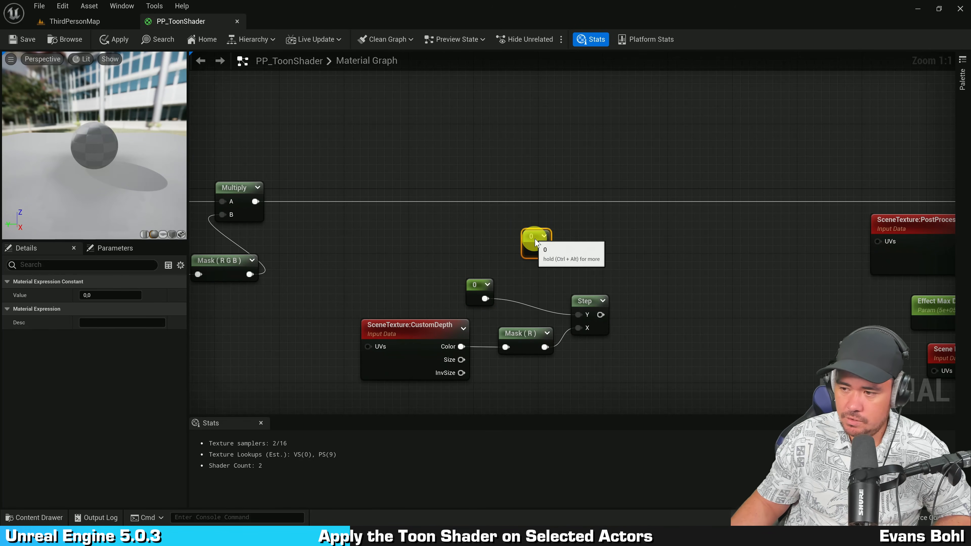
key(Delete)
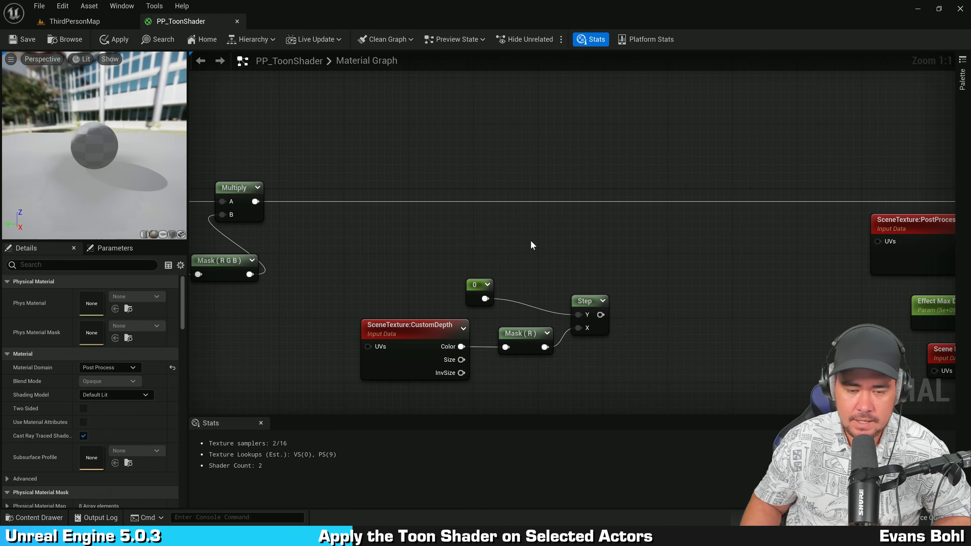
Step: Set the constant feeding the Step's Y input to 500000
click(466, 292)
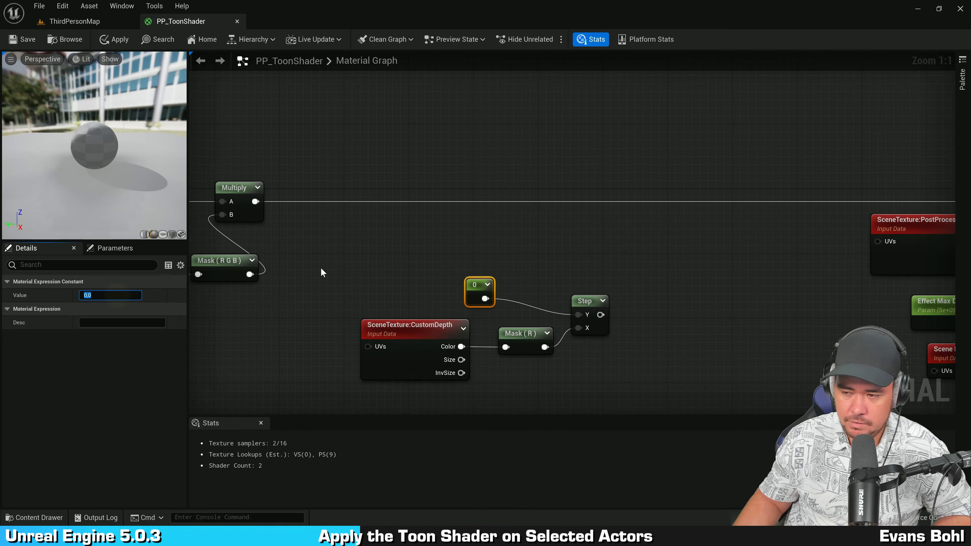
text(500000)
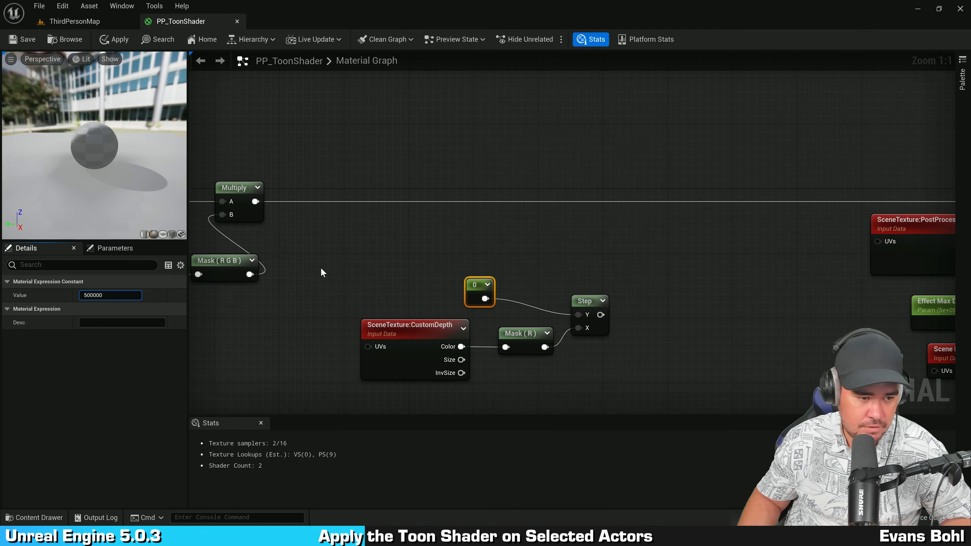
key(Return)
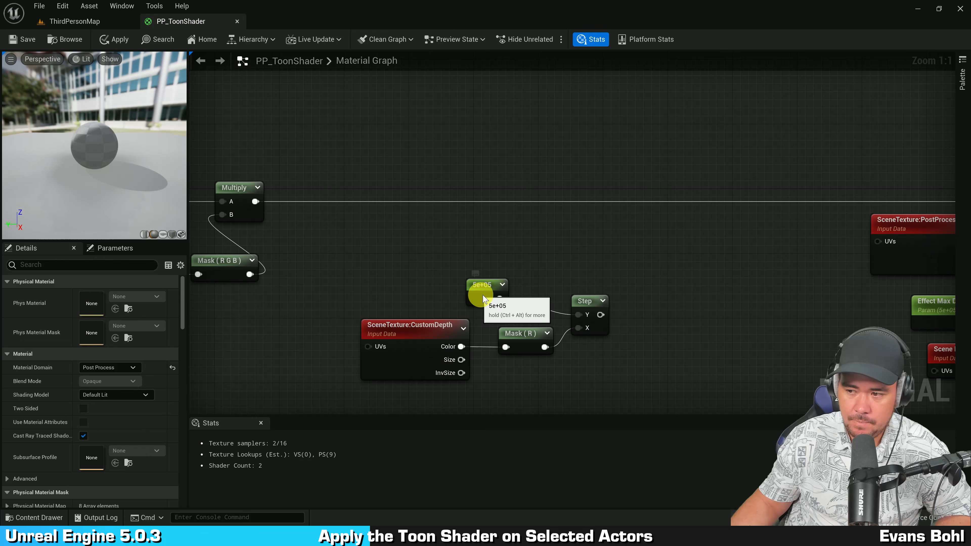
Step: Align the 5e+05 constant with the Step node and tidy the custom depth nodes in the graph
drag(482, 294, 515, 301)
drag(502, 255, 621, 316)
key(q)
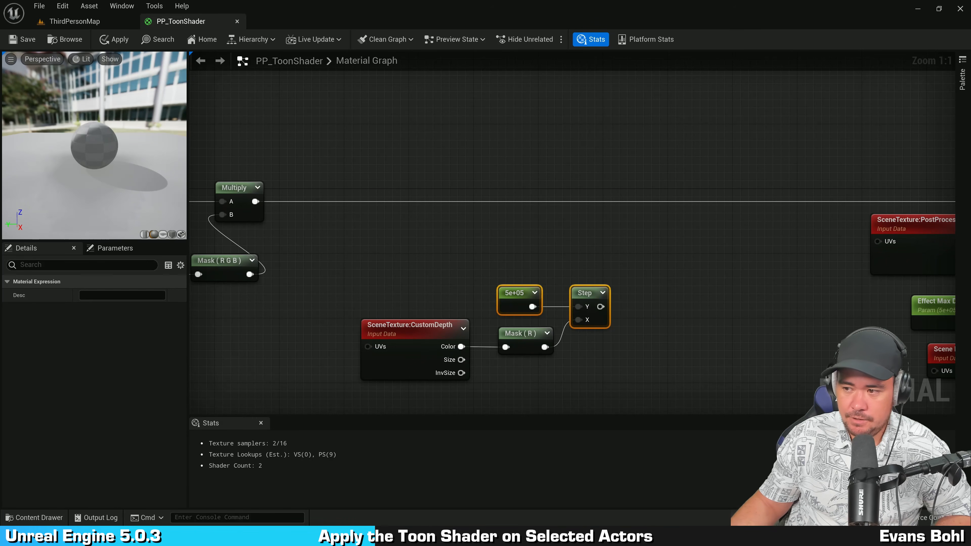
click(647, 226)
right_drag(690, 294, 691, 258)
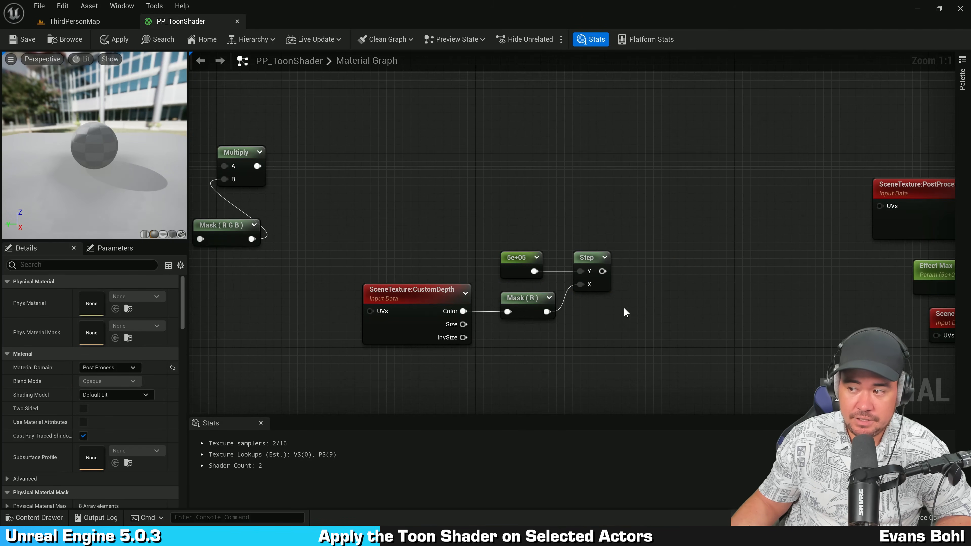
drag(518, 233, 536, 306)
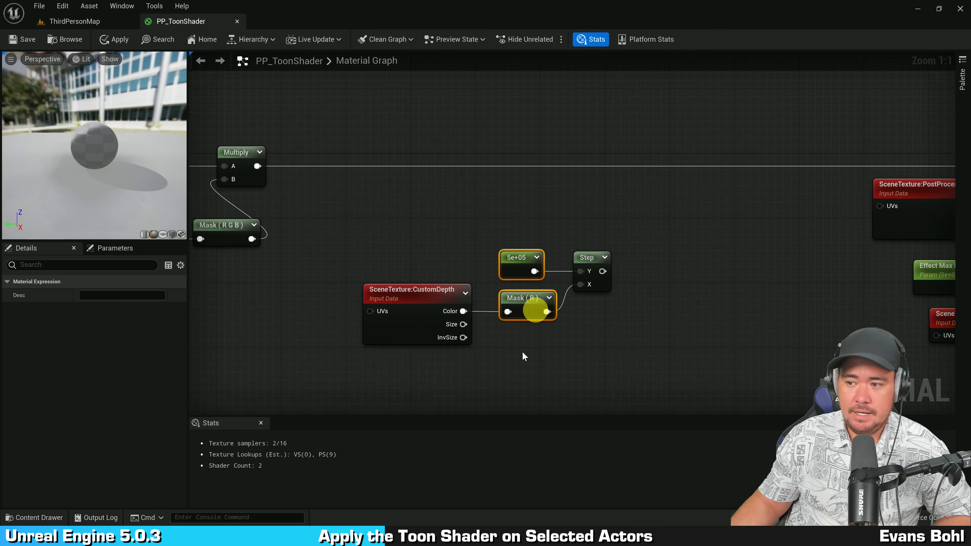
click(522, 381)
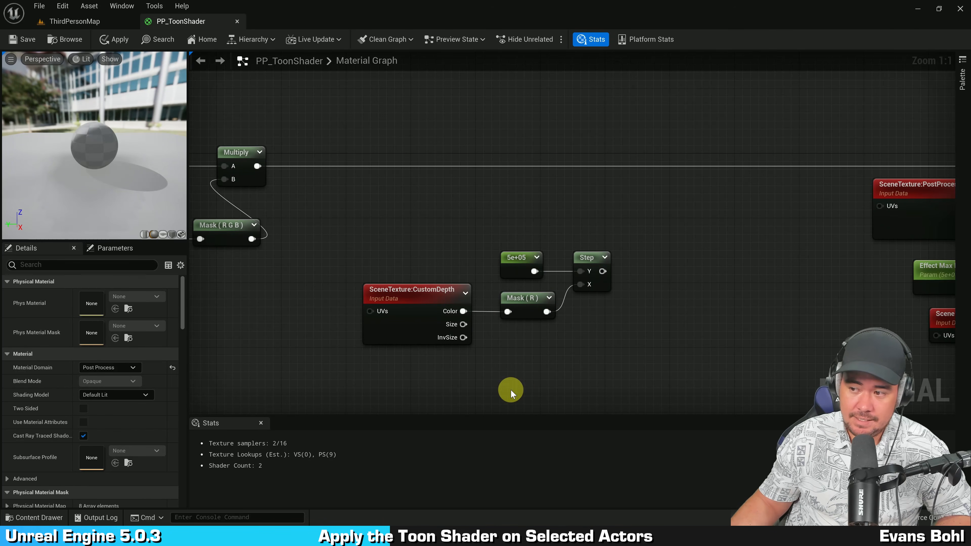
drag(400, 375, 511, 306)
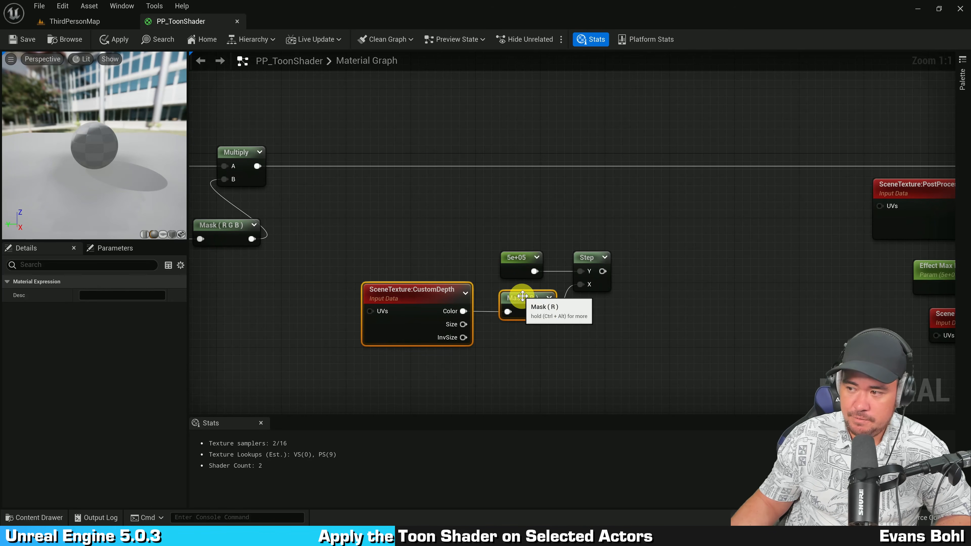
drag(602, 271, 654, 259)
click(558, 220)
right_drag(656, 207, 687, 188)
drag(699, 186, 440, 333)
click(721, 239)
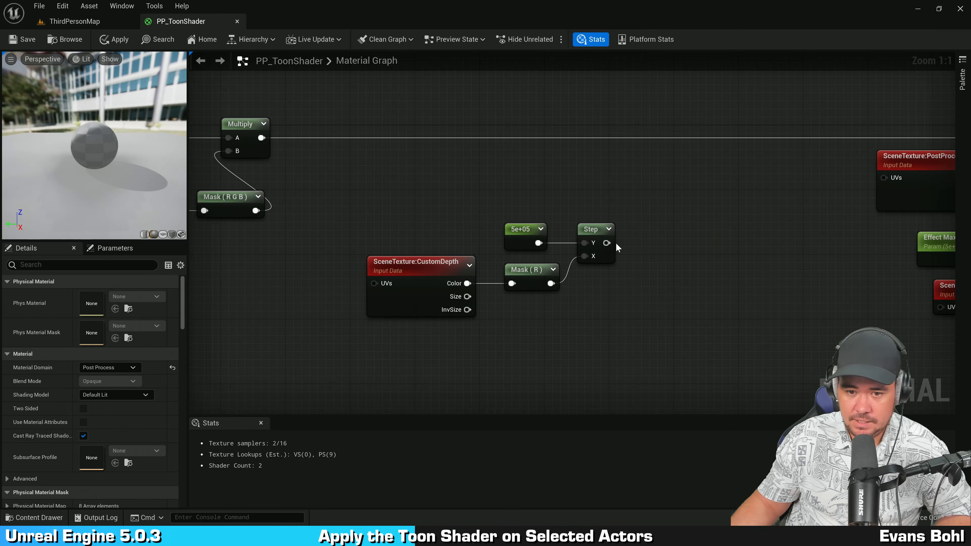
Step: Add a OneMinus node fed by the Step output
drag(606, 244, 647, 238)
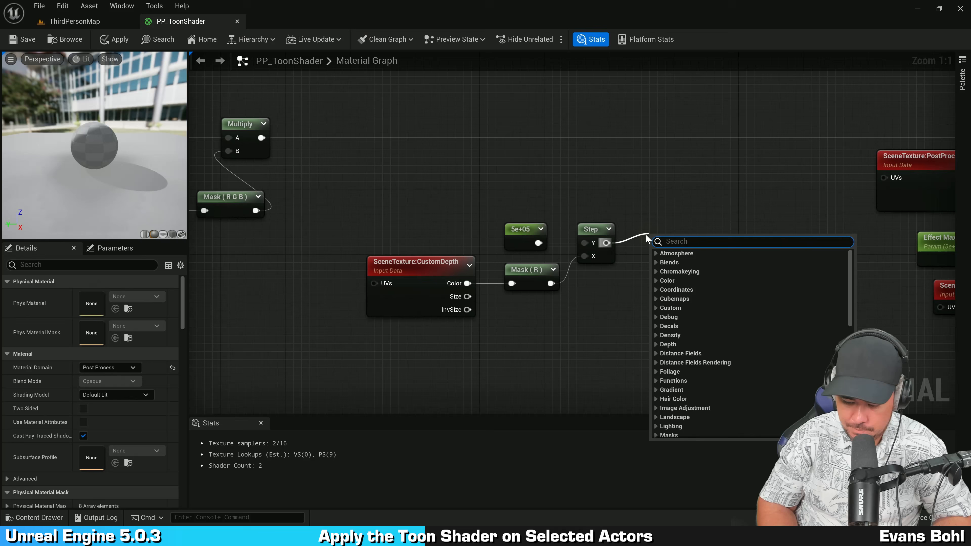
text(onemi)
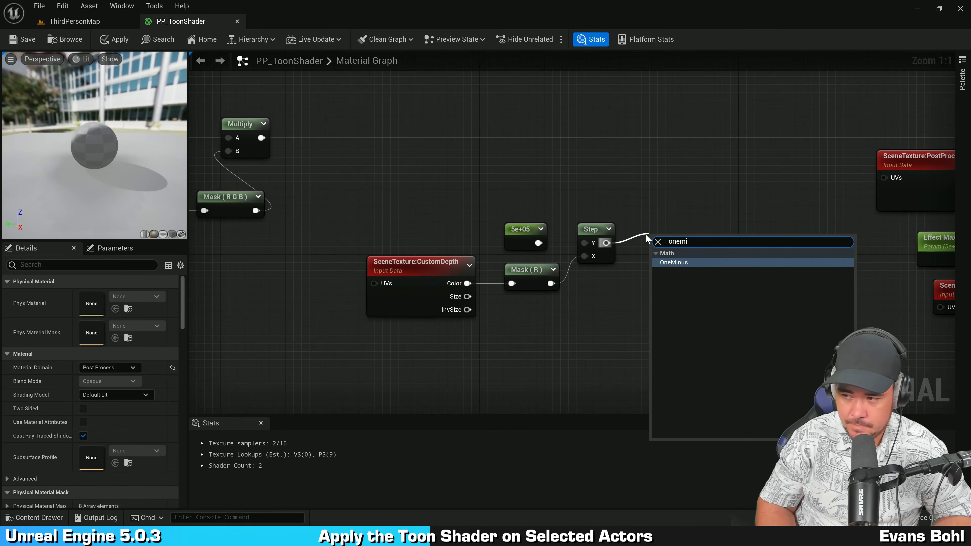
key(Return)
click(646, 229)
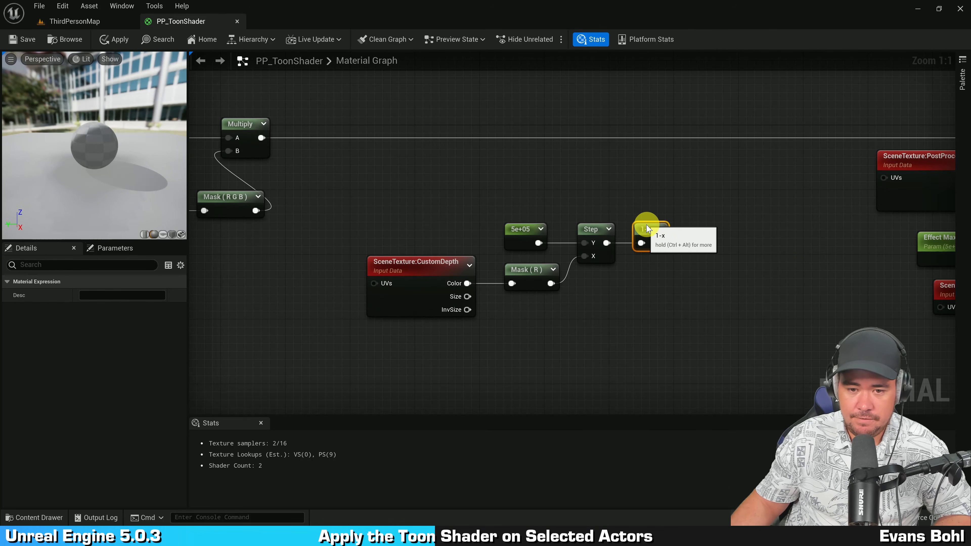
drag(680, 188, 319, 340)
click(593, 295)
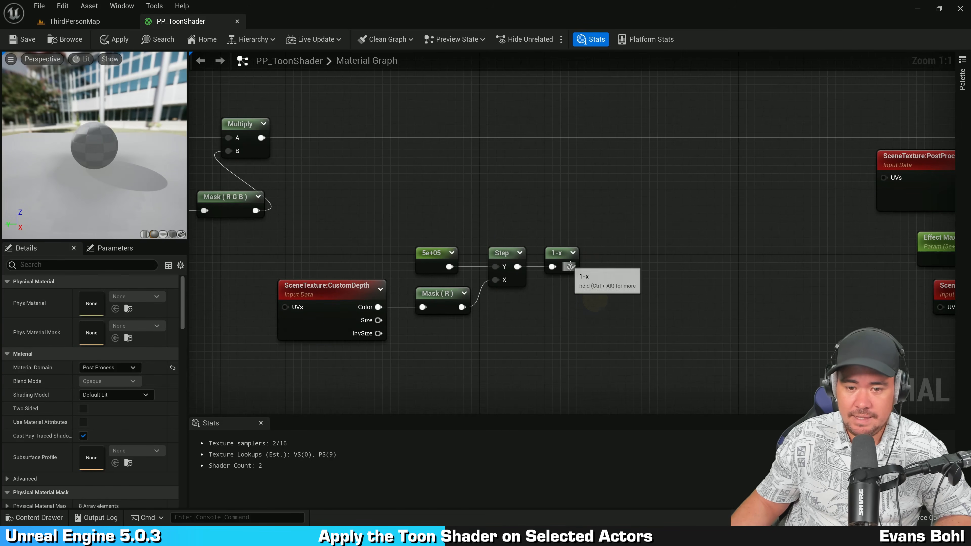
drag(571, 266, 685, 194)
click(567, 194)
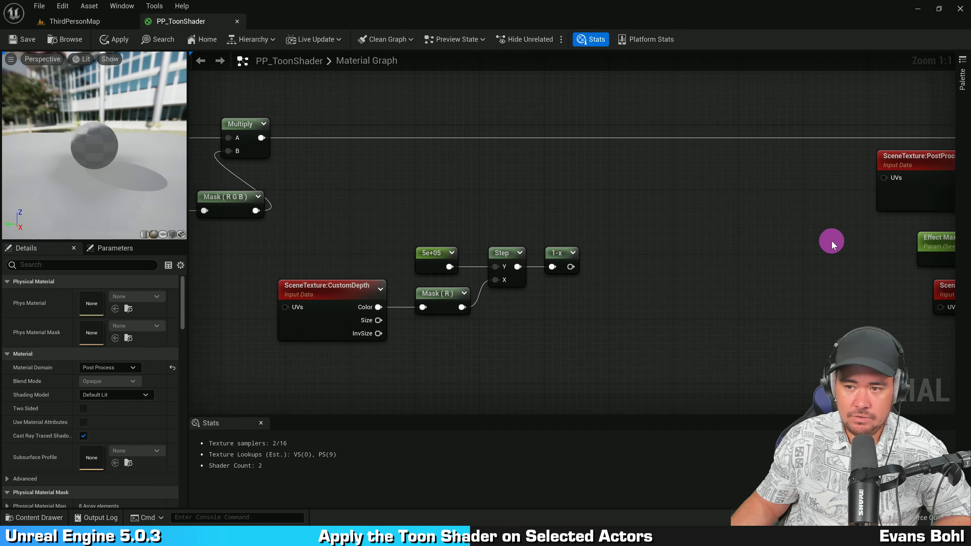
Step: Duplicate the PostProcessInput0 scene texture, its Mask (RGB) and the Lerp node, placing the copies above the custom depth chain
right_drag(831, 240, 602, 238)
scroll(473, 241, down, 2)
drag(571, 200, 887, 141)
right_drag(668, 143, 635, 143)
drag(602, 125, 855, 209)
right_drag(572, 142, 682, 164)
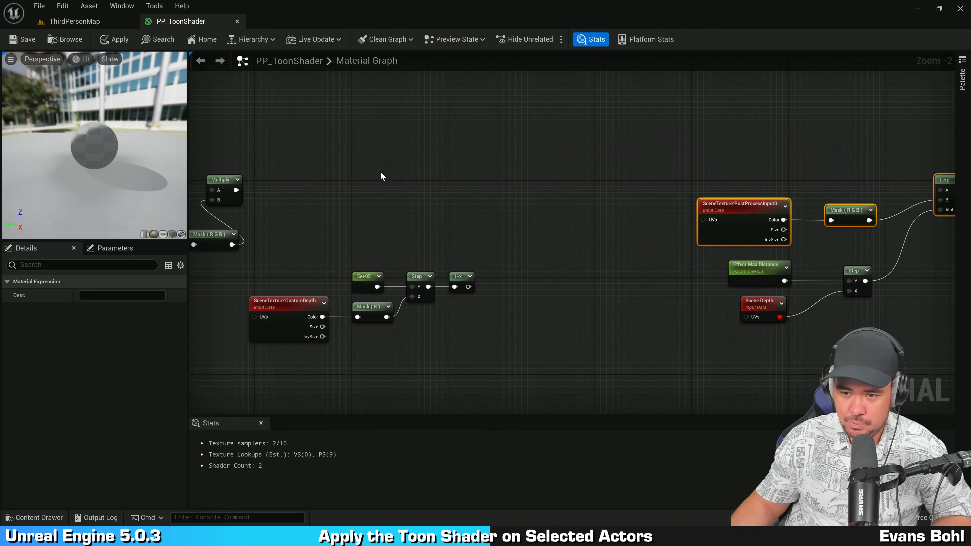
key(ctrl+c)
key(ctrl+v)
scroll(358, 195, up, 2)
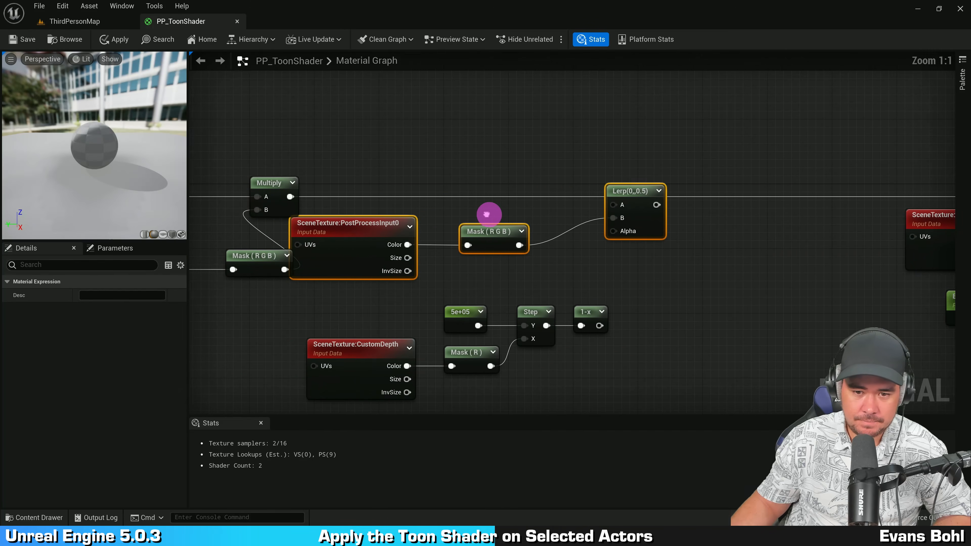
drag(664, 232, 737, 232)
Step: Wire the new Lerp: Mask (RGB) into A, the Multiply result into B, and the 1-x output into Alpha
click(711, 271)
drag(450, 286, 613, 101)
click(595, 216)
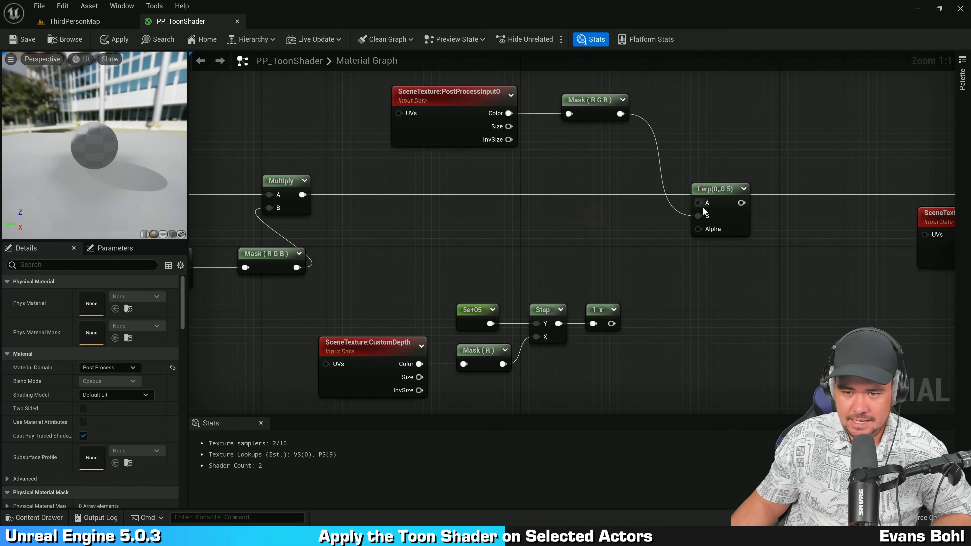
drag(302, 195, 701, 215)
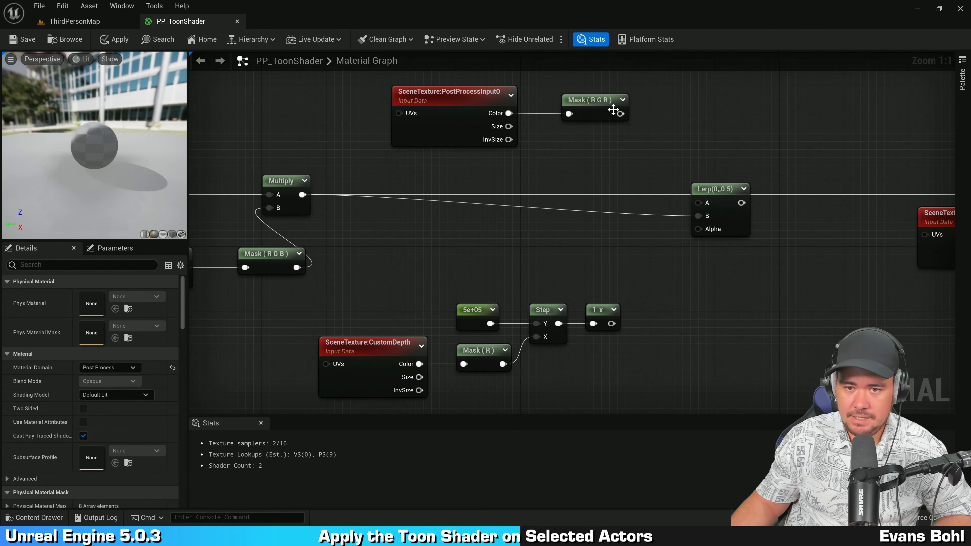
drag(620, 114, 703, 203)
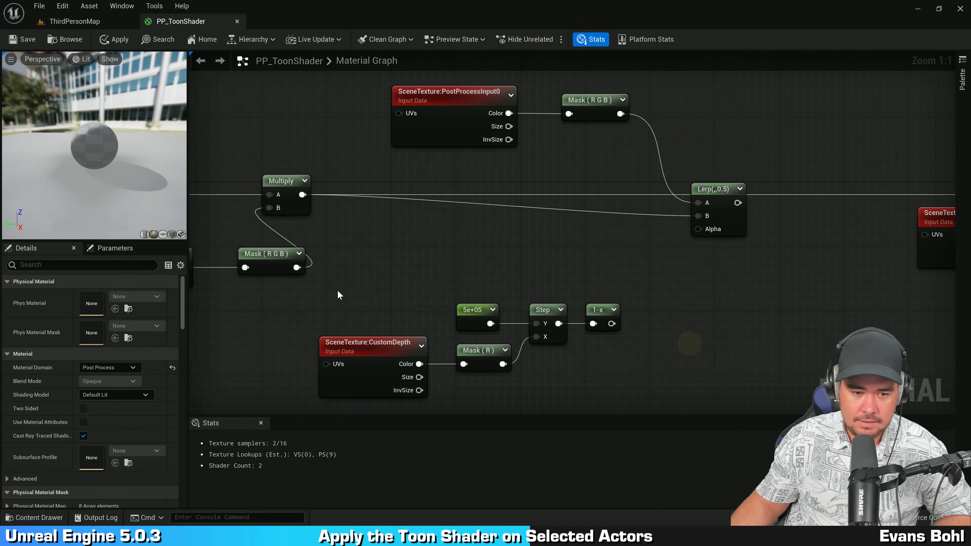
drag(338, 295, 676, 377)
drag(611, 323, 697, 231)
Step: Feed the new Lerp's output into the A input of the existing Lerp
scroll(697, 231, down, 1)
right_drag(803, 233, 504, 235)
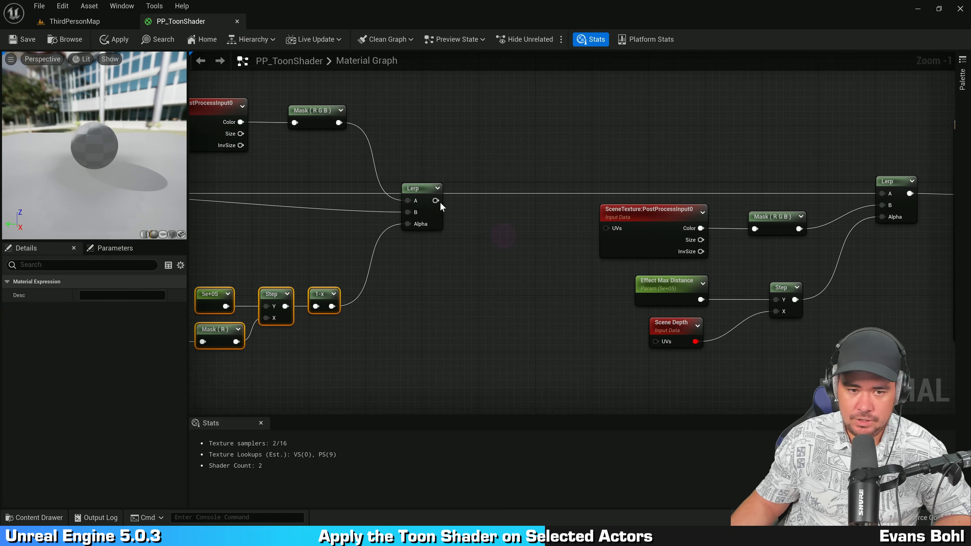
drag(438, 201, 884, 197)
right_drag(482, 159, 739, 223)
click(731, 113)
click(684, 218)
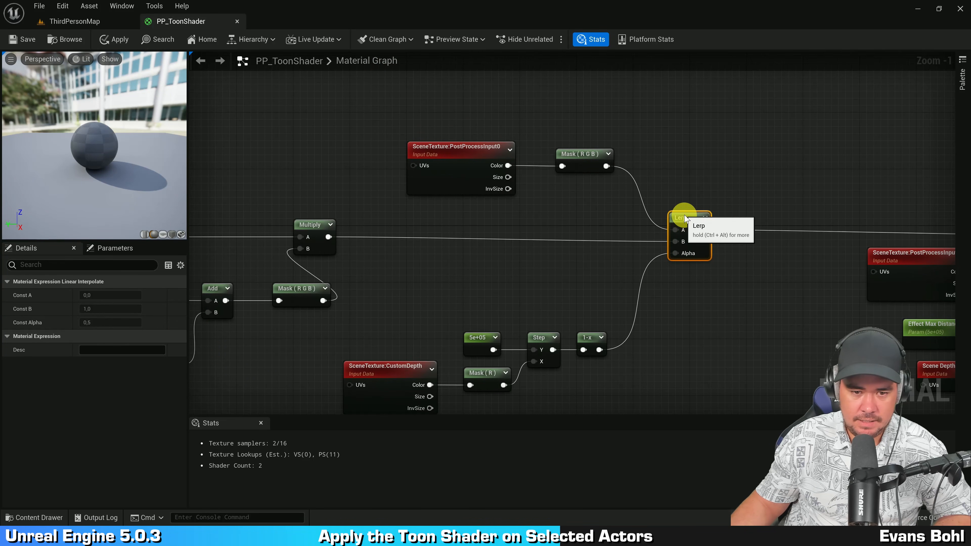
Step: Rearrange the custom depth chain and copied scene texture nodes around the new Lerp, then save the material
right_drag(706, 314, 740, 255)
drag(421, 273, 639, 361)
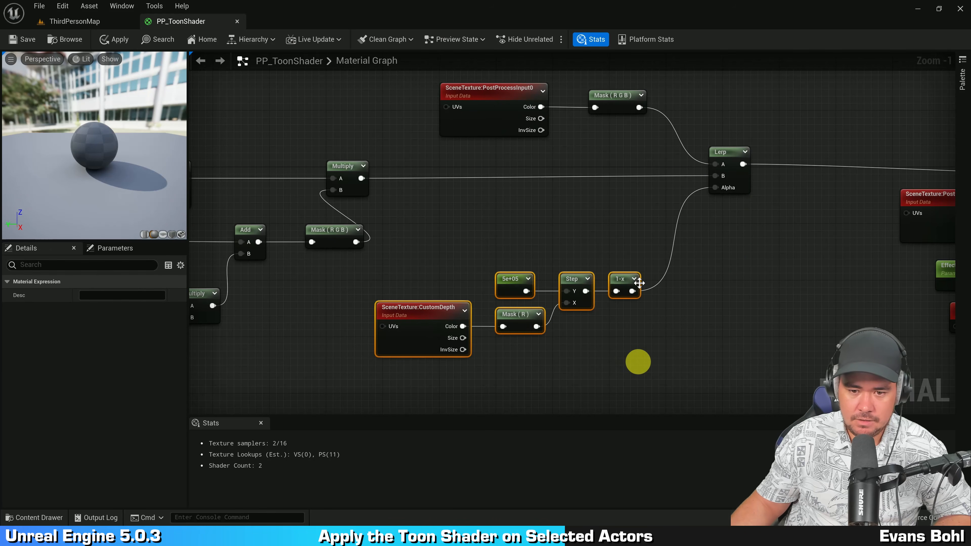
drag(627, 280, 668, 195)
scroll(722, 219, up, 1)
right_drag(745, 236, 820, 264)
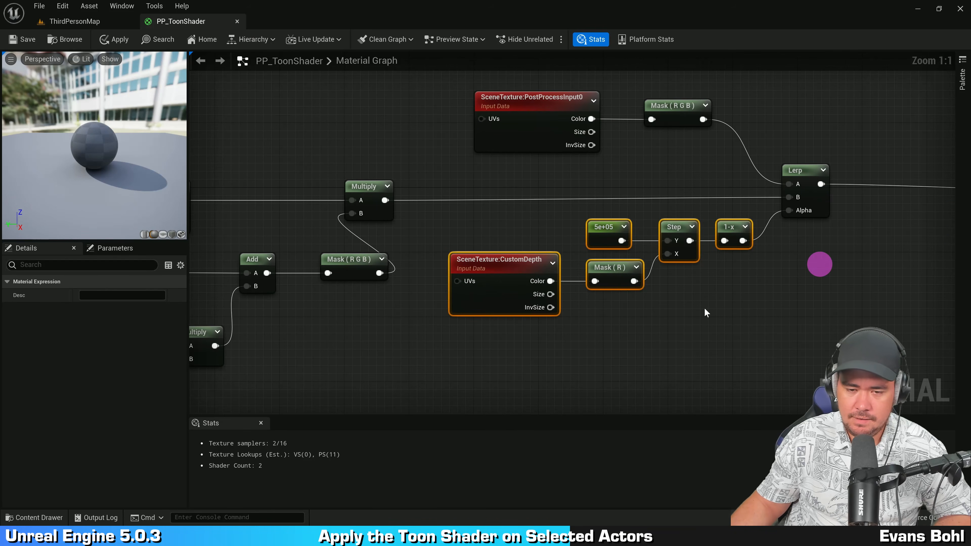
drag(480, 325, 733, 222)
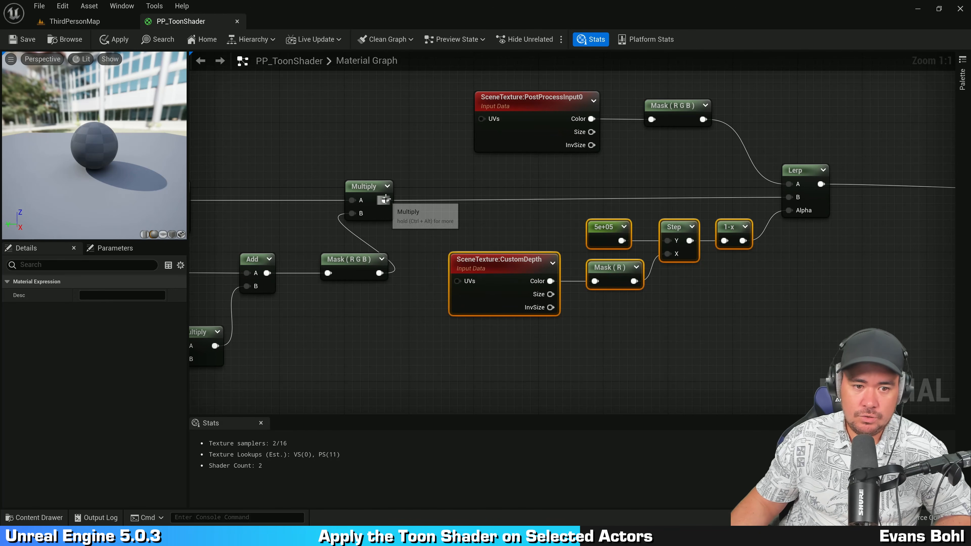
drag(524, 347, 727, 238)
drag(519, 175, 695, 121)
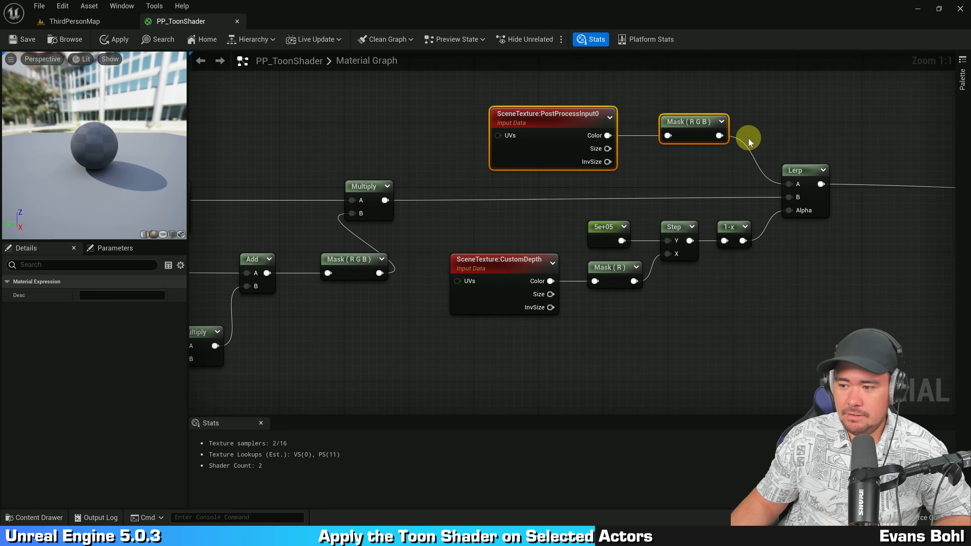
click(793, 98)
key(ctrl+s)
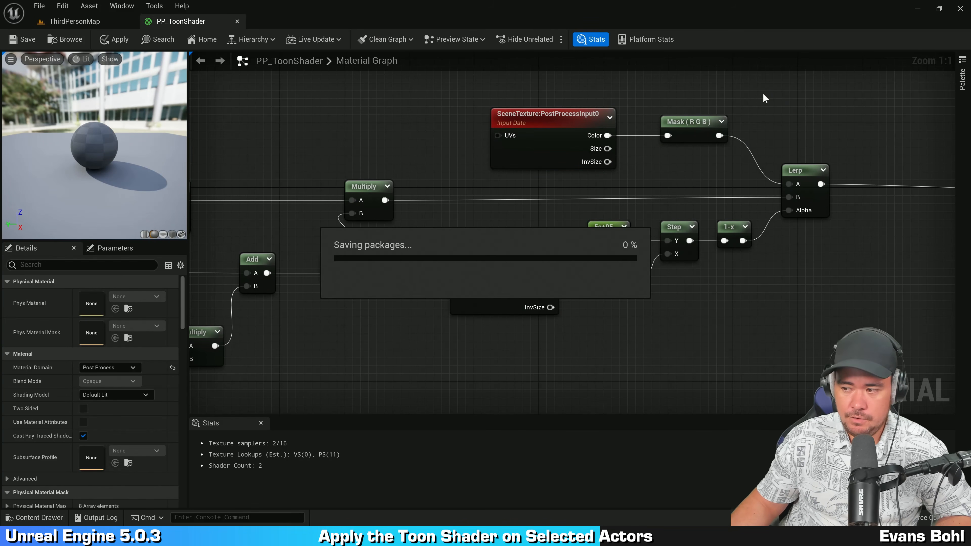
Step: Enable Render CustomDepth Pass on the BP_Showcase actor's StaticMesh component in the level
click(74, 21)
right_drag(431, 161, 437, 165)
click(463, 254)
click(364, 234)
mouse_move(463, 254)
right_down()
mouse_move(418, 240)
mouse_move(449, 243)
right_up()
click(449, 243)
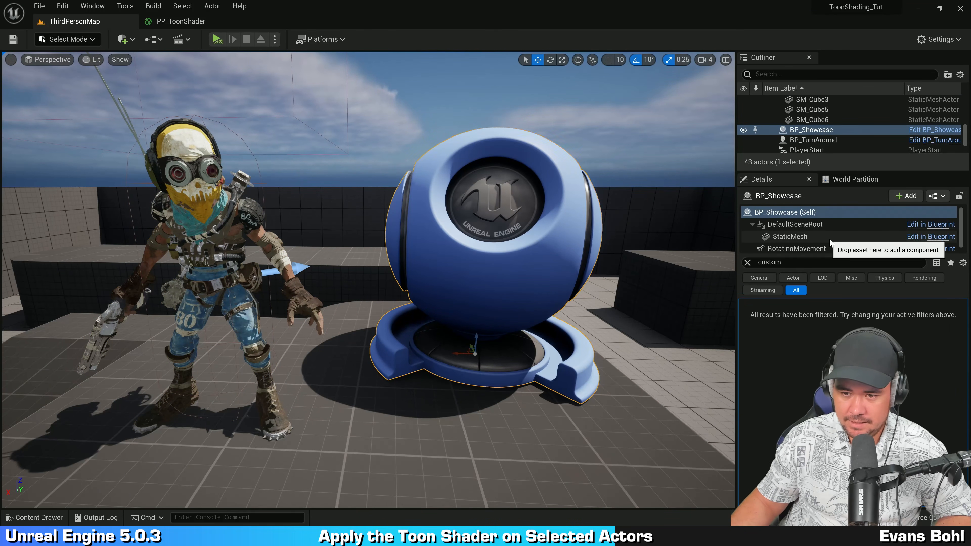
click(826, 238)
click(840, 375)
Step: Orbit the viewport and select the BP_TurnAround character to inspect its custom depth settings
right_drag(673, 303, 459, 230)
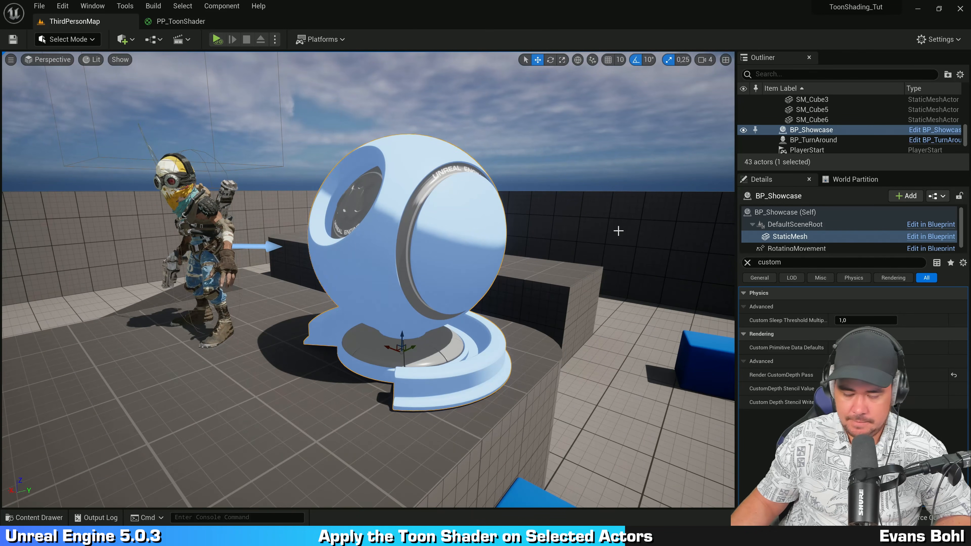
right_drag(619, 230, 540, 185)
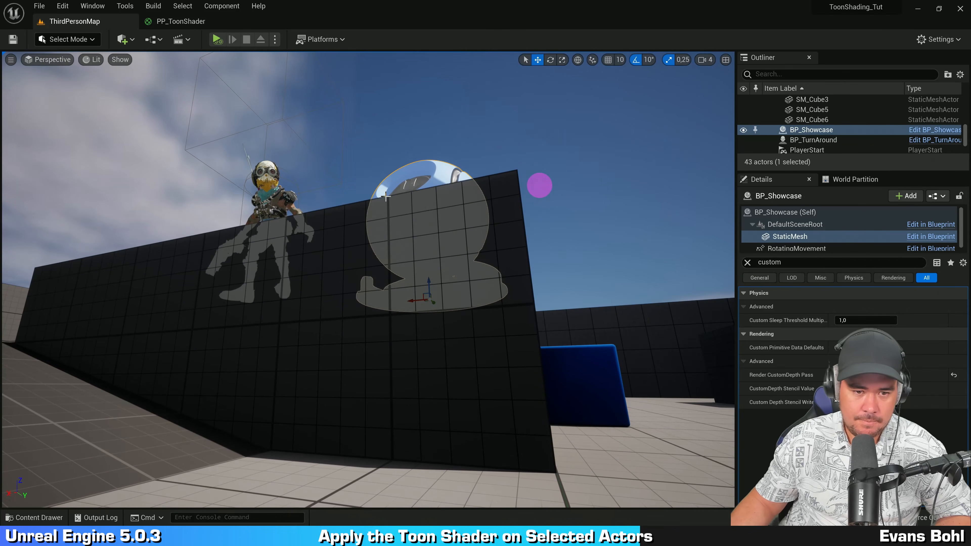
click(351, 124)
click(444, 252)
click(263, 197)
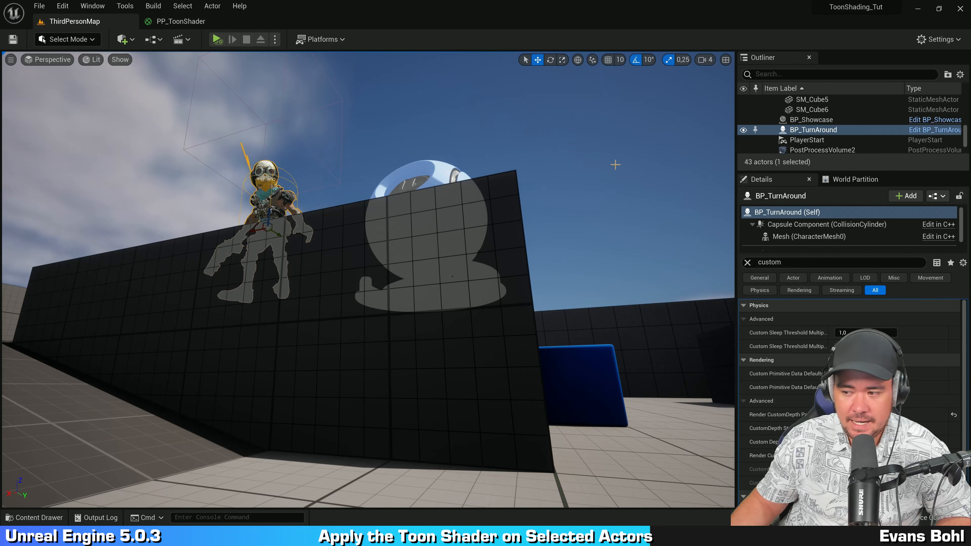
right_drag(457, 230, 445, 273)
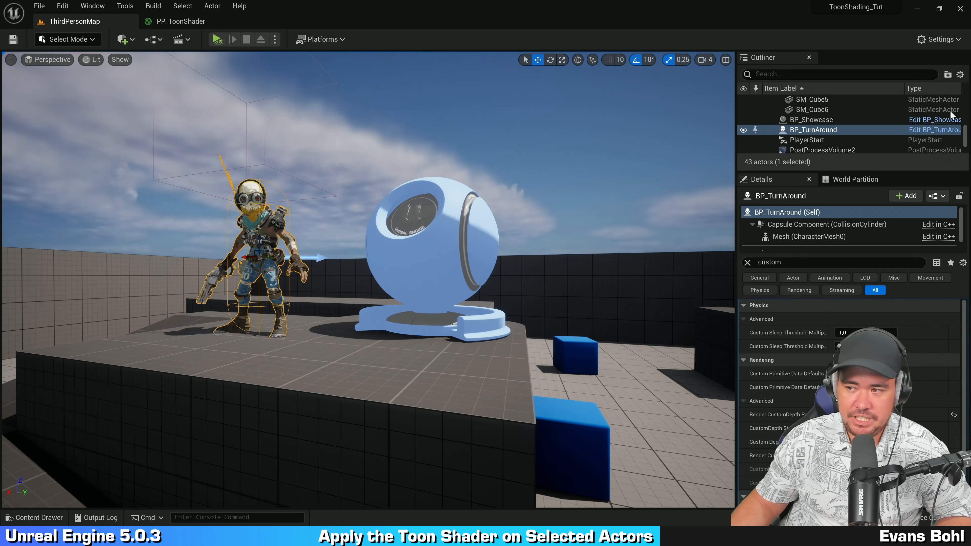
Step: Return to the material graph and move the custom depth node chain lower down
click(188, 20)
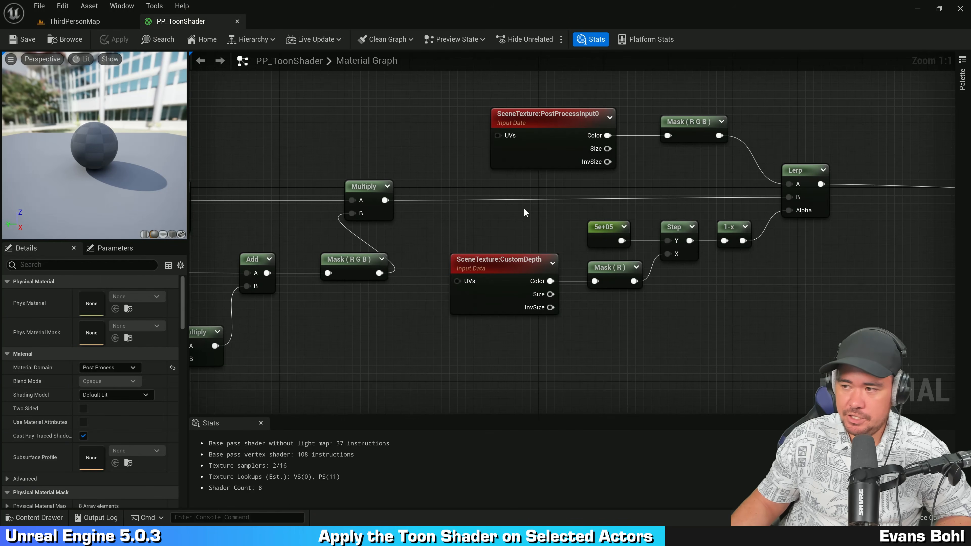
right_drag(808, 314, 690, 286)
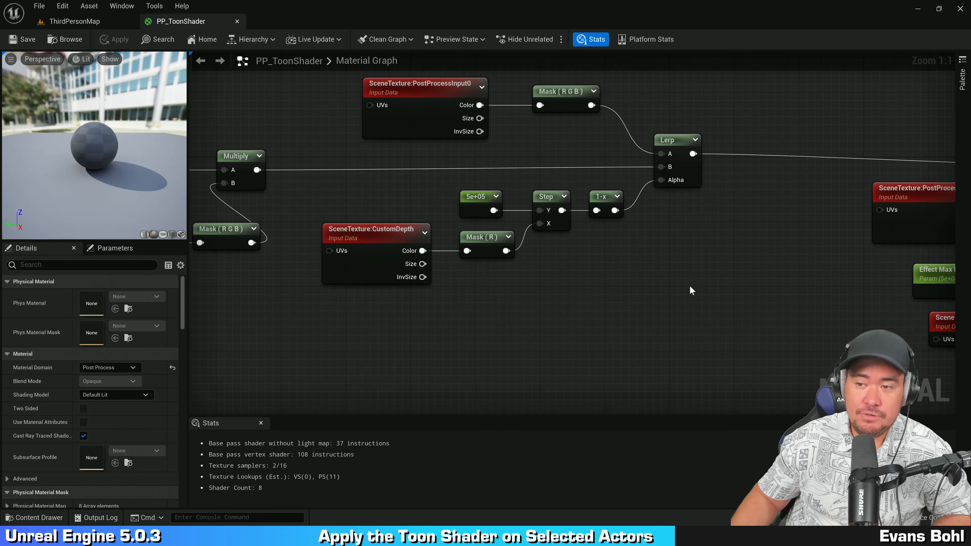
right_drag(650, 237, 637, 190)
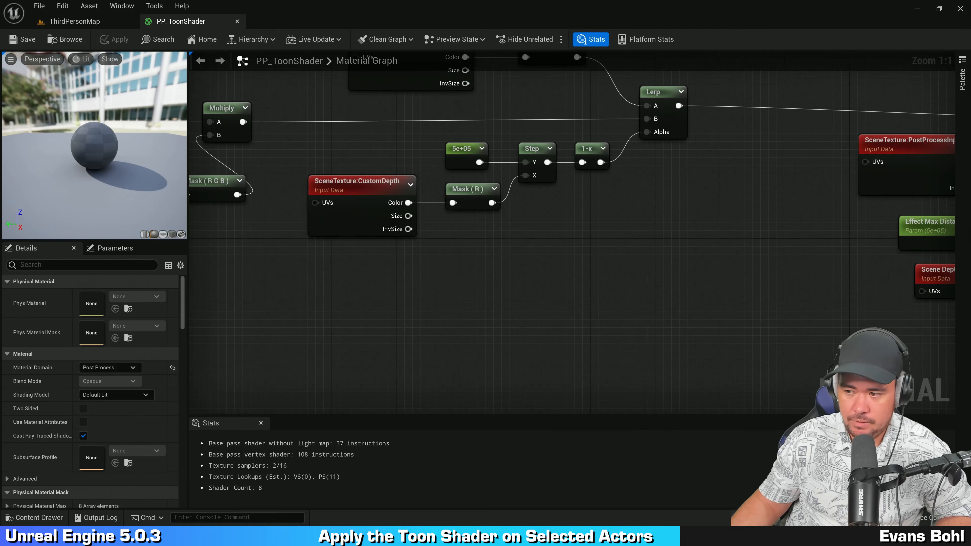
drag(338, 276, 660, 149)
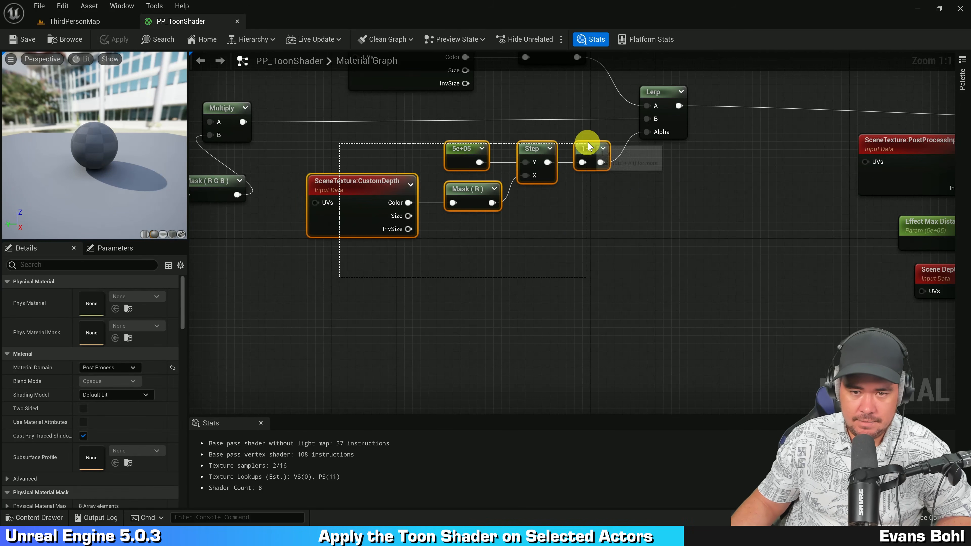
drag(591, 145, 533, 227)
scroll(614, 310, down, 1)
right_drag(613, 310, 619, 266)
click(558, 330)
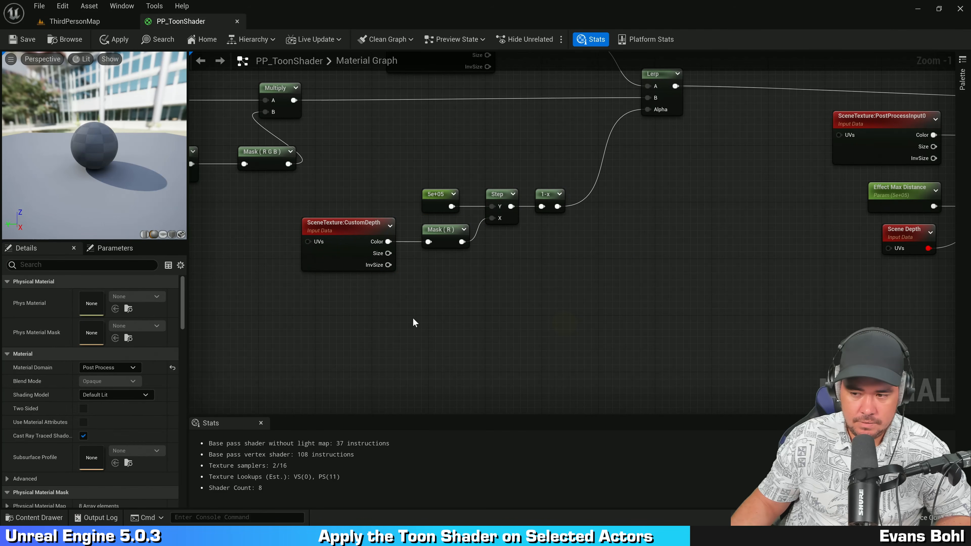
Step: Add a SceneDepth node below the CustomDepth node
right_click(370, 297)
text(scen)
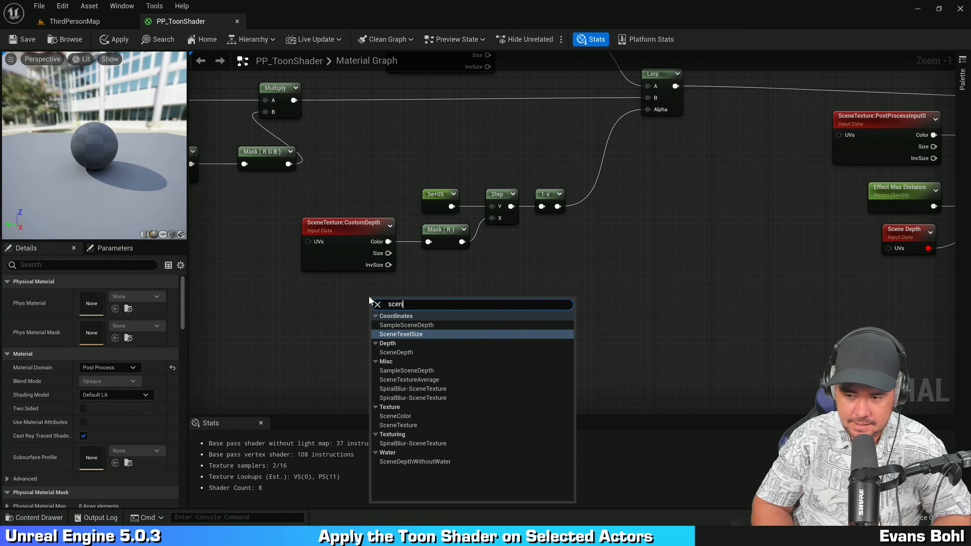
text(edep)
key(Return)
scroll(369, 296, up, 1)
drag(404, 306, 375, 289)
Step: Duplicate the Mask (R) node and connect the SceneDepth output into the copy
click(445, 220)
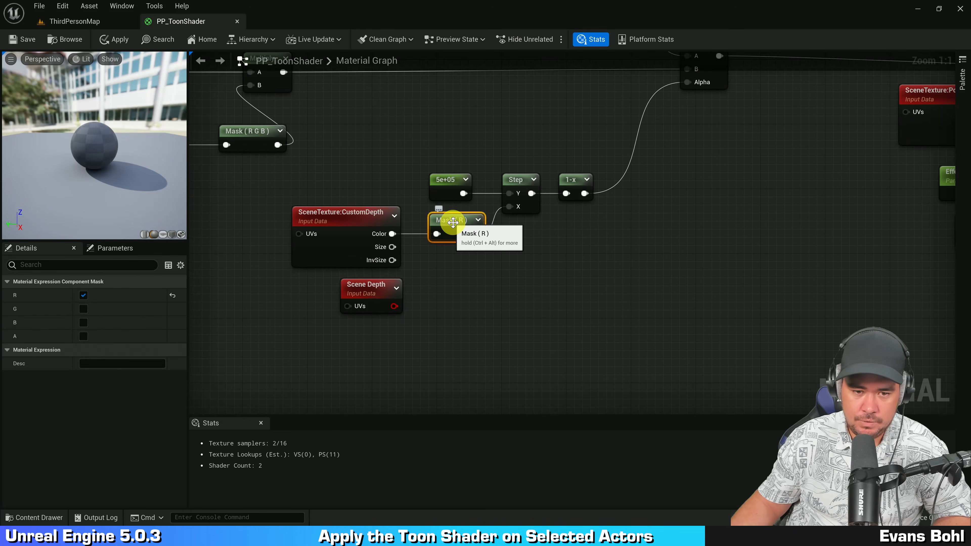
key(ctrl+d)
drag(393, 306, 444, 295)
key(q)
click(565, 268)
right_drag(596, 271, 573, 286)
Step: Add a Subtract node taking the SceneDepth mask into A and the CustomDepth mask into B
drag(453, 321, 523, 259)
text(-)
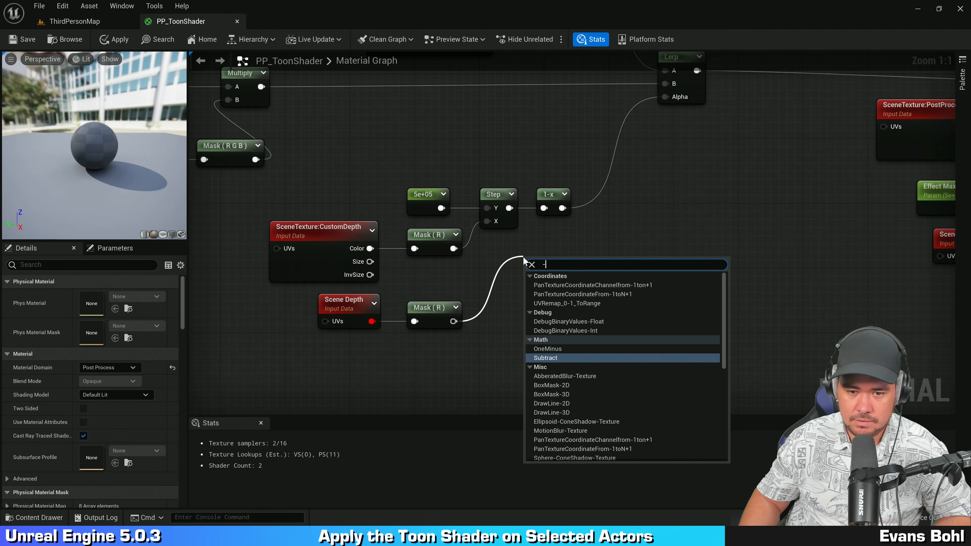
key(Return)
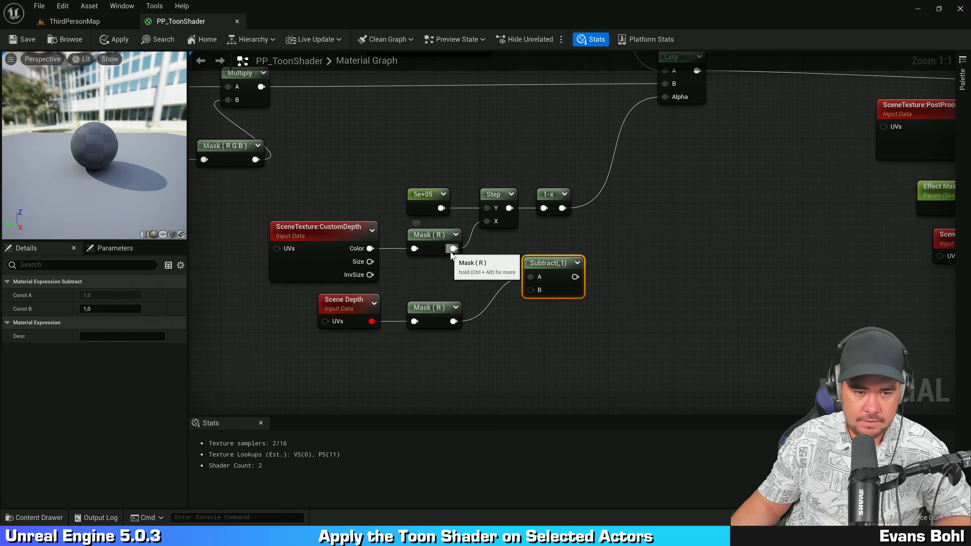
drag(454, 249, 529, 292)
right_drag(593, 261, 577, 263)
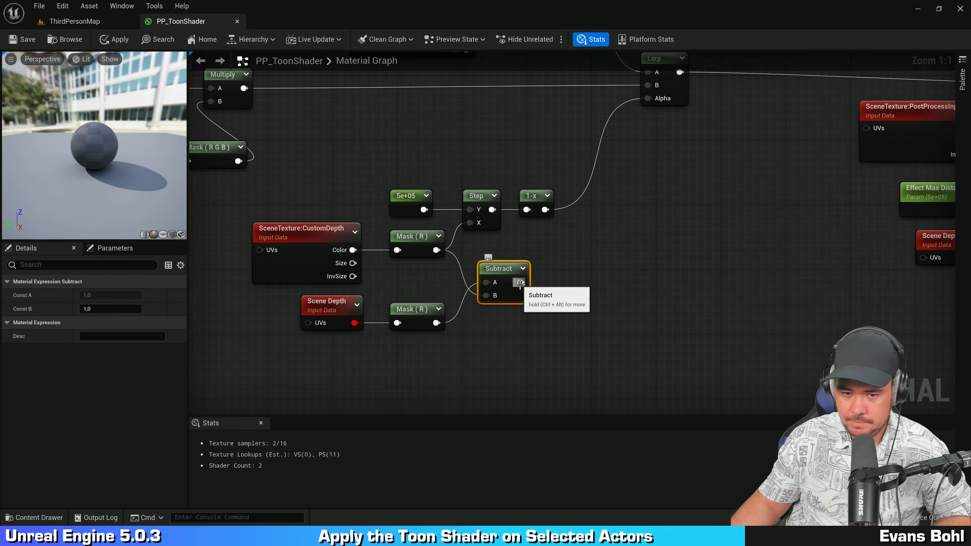
Step: Add a Step node fed by the Subtract output and straighten its connection
text(step)
drag(520, 283, 606, 267)
key(Return)
drag(521, 282, 590, 256)
alt+click(586, 274)
shift+click(506, 272)
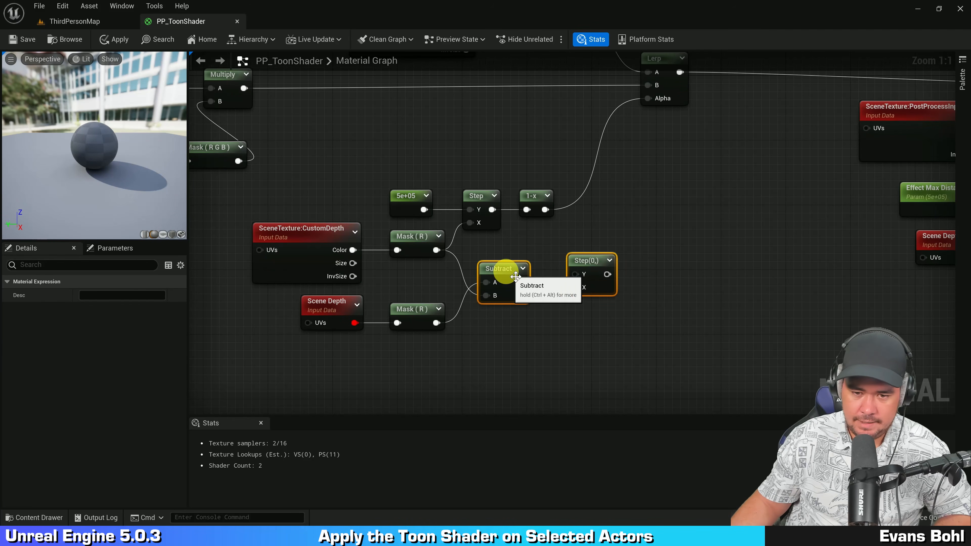
key(q)
click(580, 329)
click(590, 254)
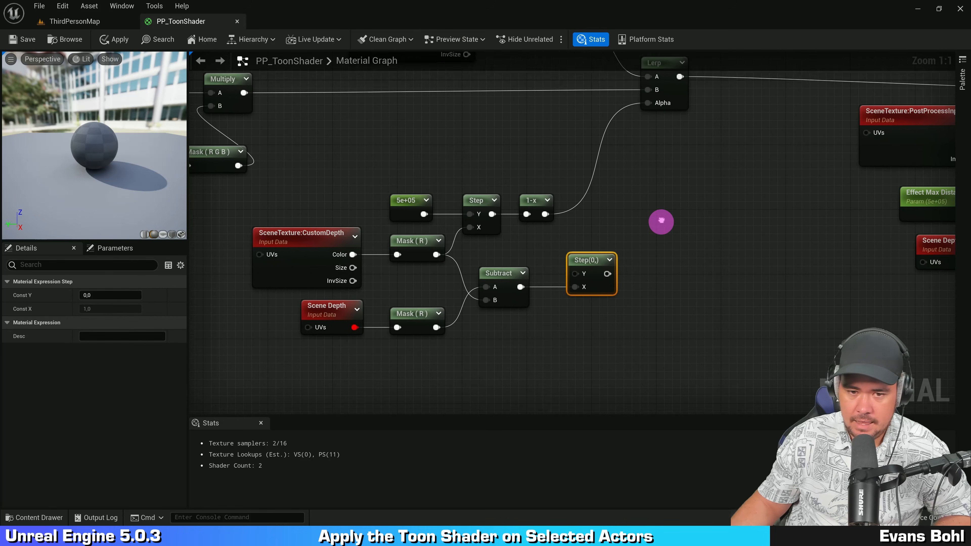
Step: Multiply the 1-x result by the Step output and route the product into the Lerp's Alpha
right_drag(659, 221, 659, 249)
drag(544, 242, 628, 238)
text(multiply)
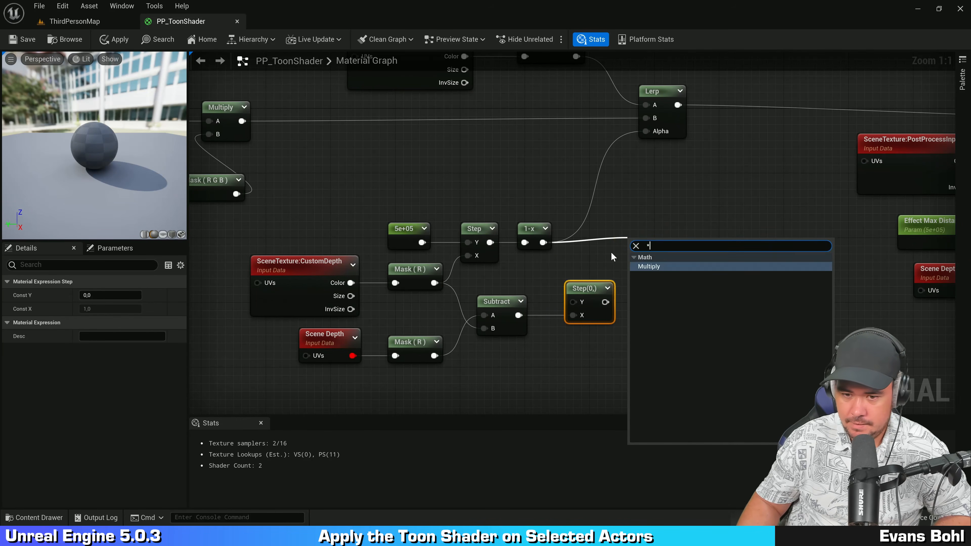
key(Return)
click(529, 229)
drag(605, 302, 653, 147)
Step: Rearrange the Subtract, Step and Multiply nodes to tidy the depth mask chain
scroll(684, 258, down, 1)
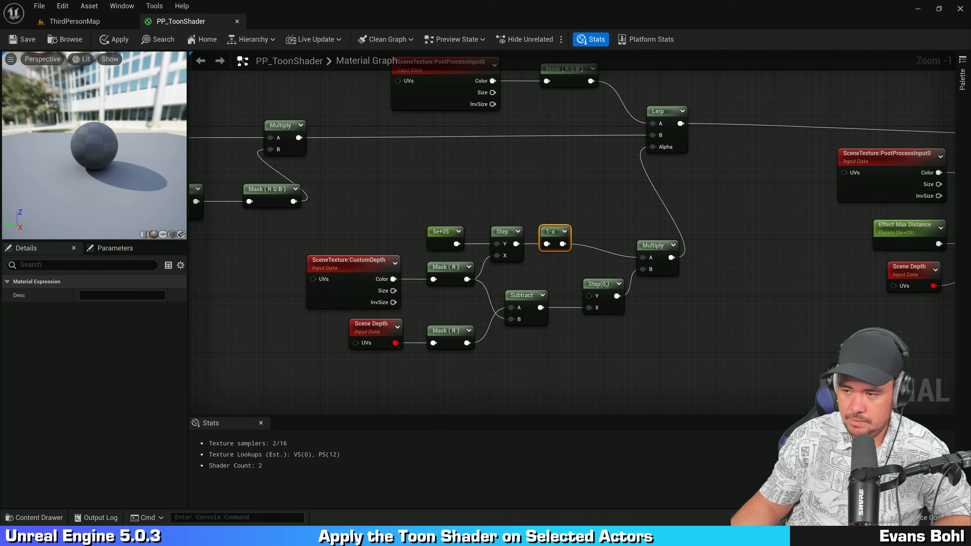
click(759, 202)
right_drag(774, 215, 807, 232)
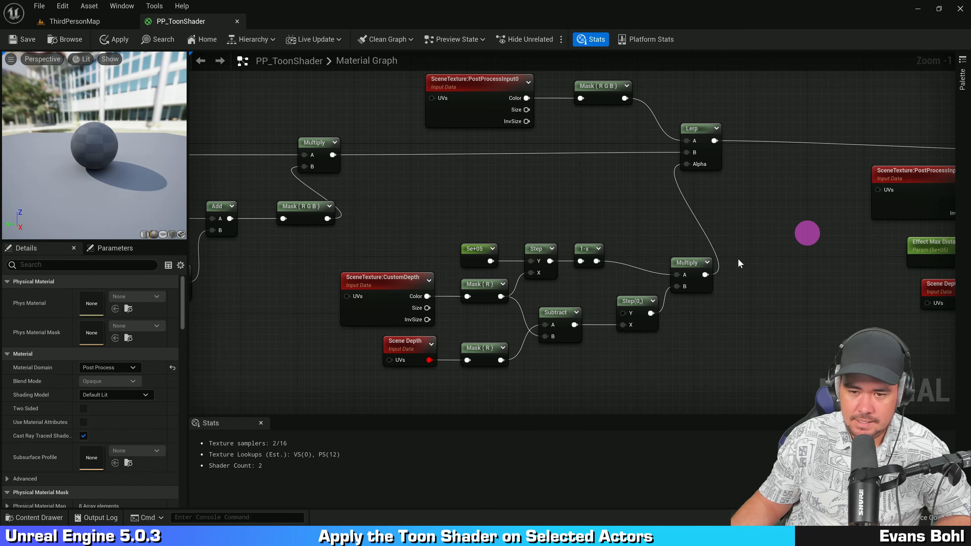
click(693, 255)
click(710, 318)
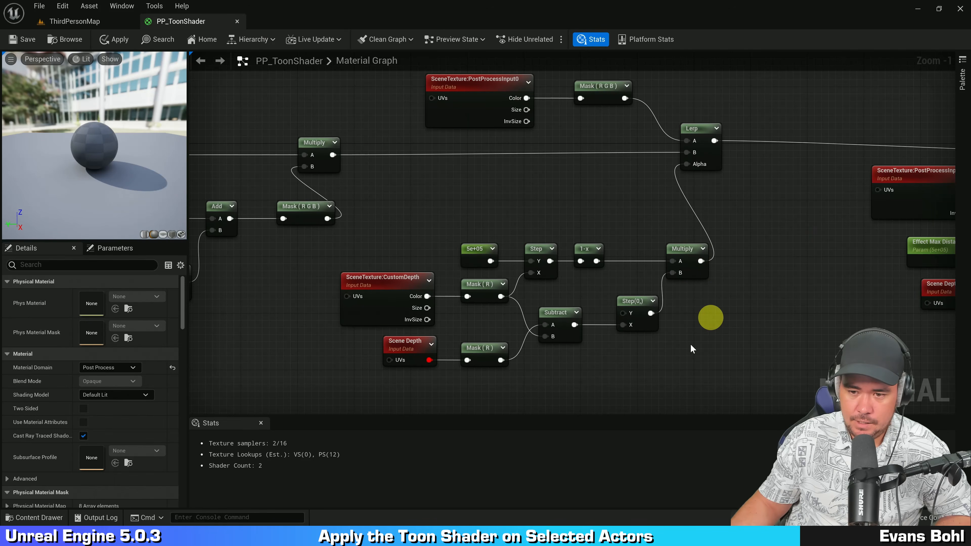
right_drag(699, 338, 747, 292)
scroll(650, 330, up, 1)
drag(405, 346, 539, 289)
drag(277, 254, 530, 229)
click(598, 296)
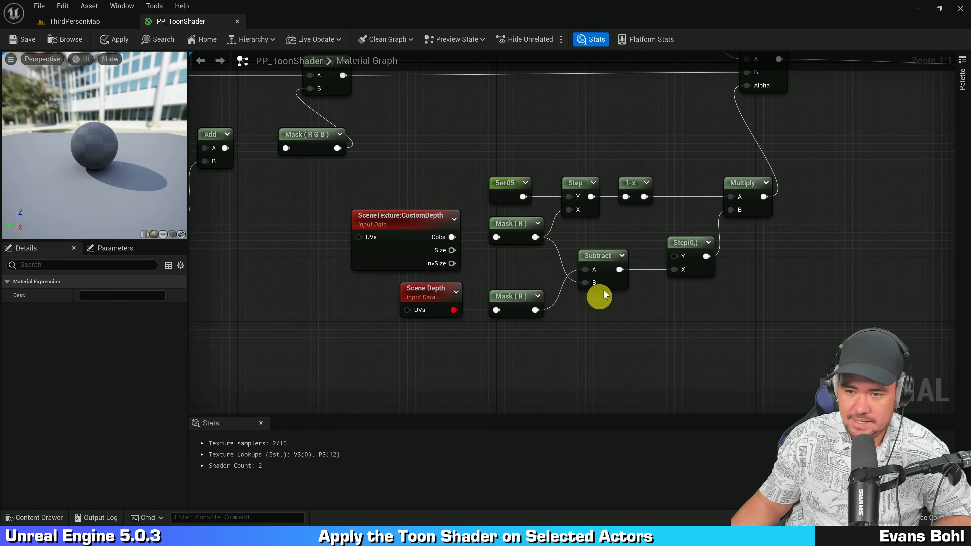
click(625, 255)
right_drag(708, 310, 660, 311)
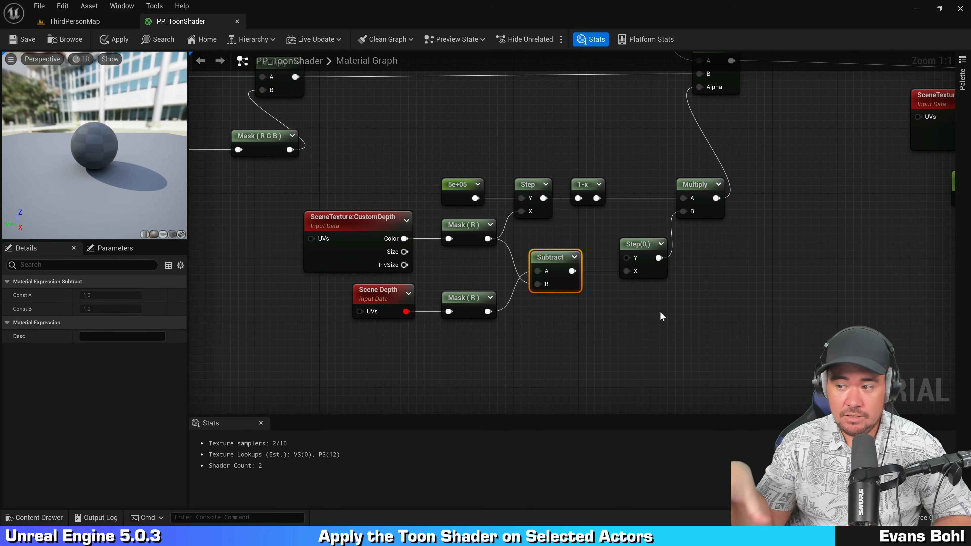
click(720, 313)
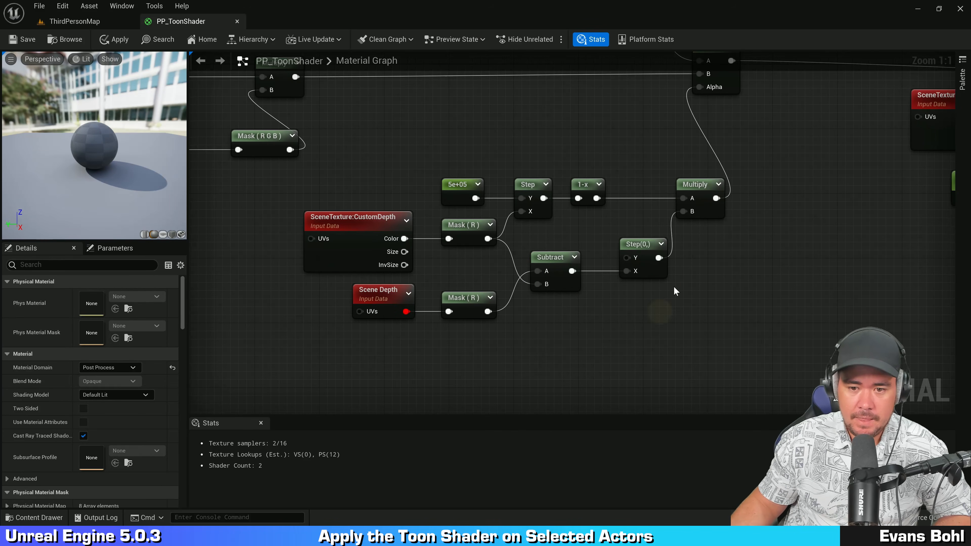
mouse_move(674, 288)
right_down()
mouse_move(651, 324)
mouse_move(665, 296)
right_up()
Step: Select the whole custom depth node chain and reposition it in the graph
drag(345, 356, 630, 203)
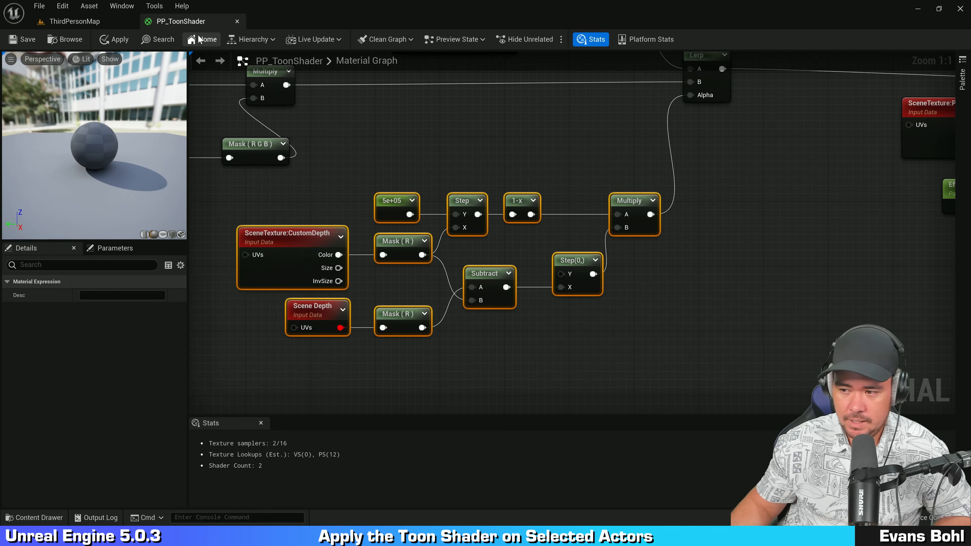
click(483, 136)
right_drag(483, 135, 641, 148)
scroll(641, 149, down, 1)
right_drag(571, 179, 630, 228)
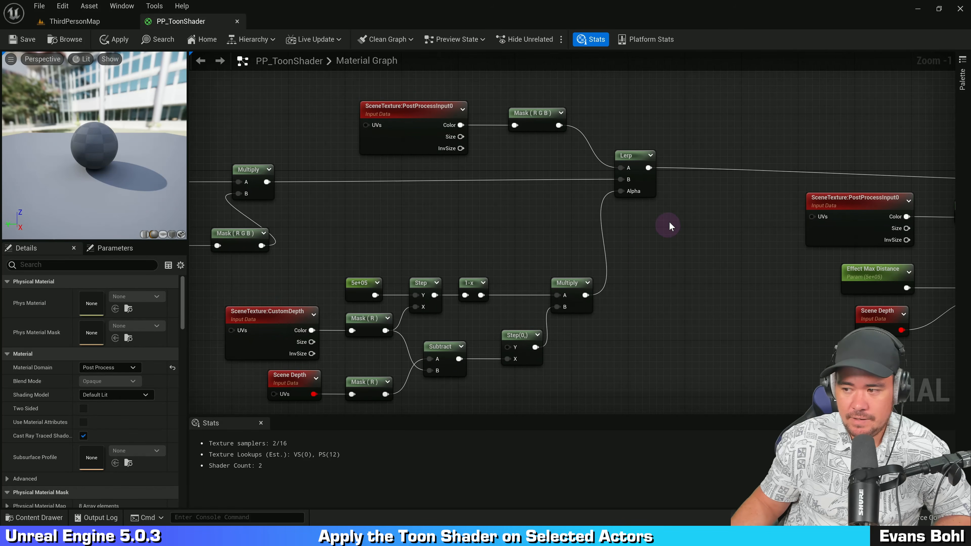
scroll(670, 226, up, 1)
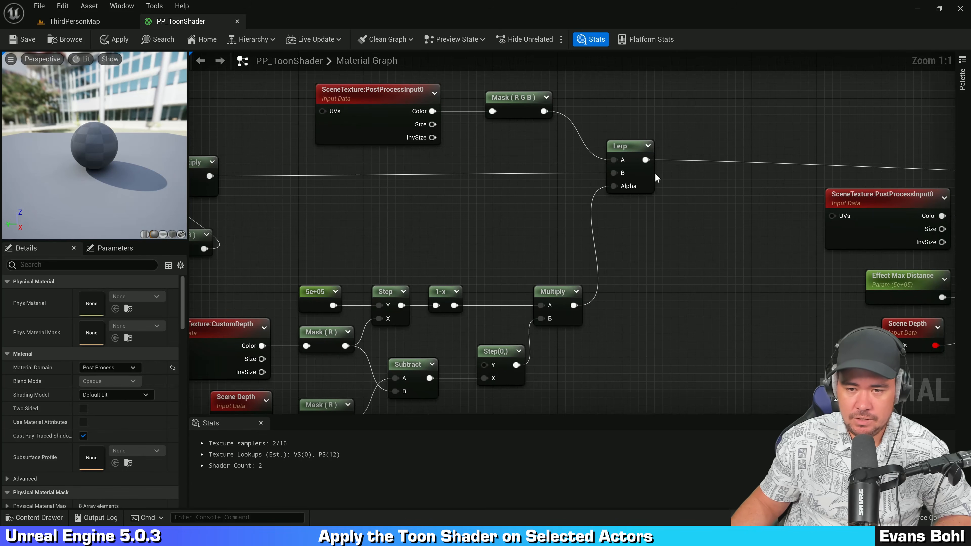
Step: Add a StaticSwitchParameter after the Lerp output and name it Custom Depth Buffer
drag(646, 160, 698, 237)
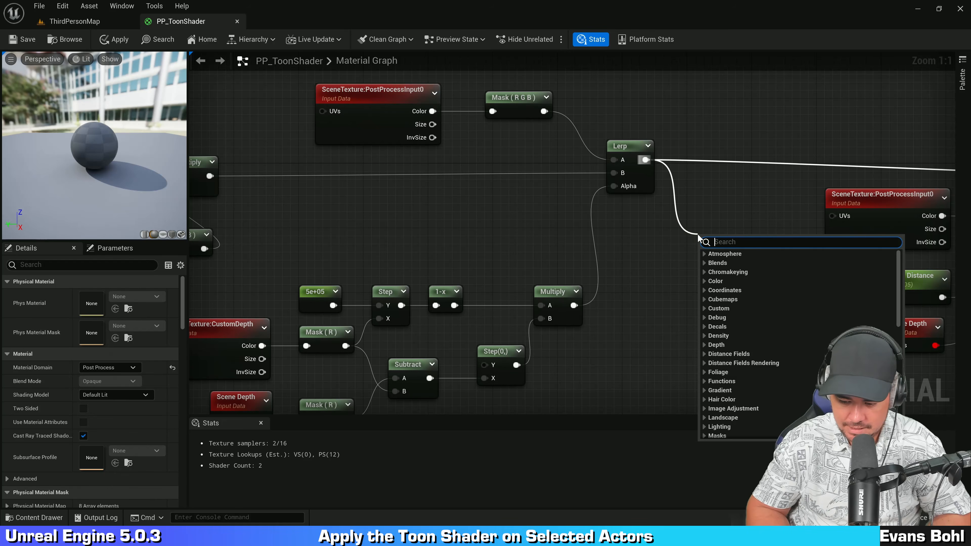
text(switch)
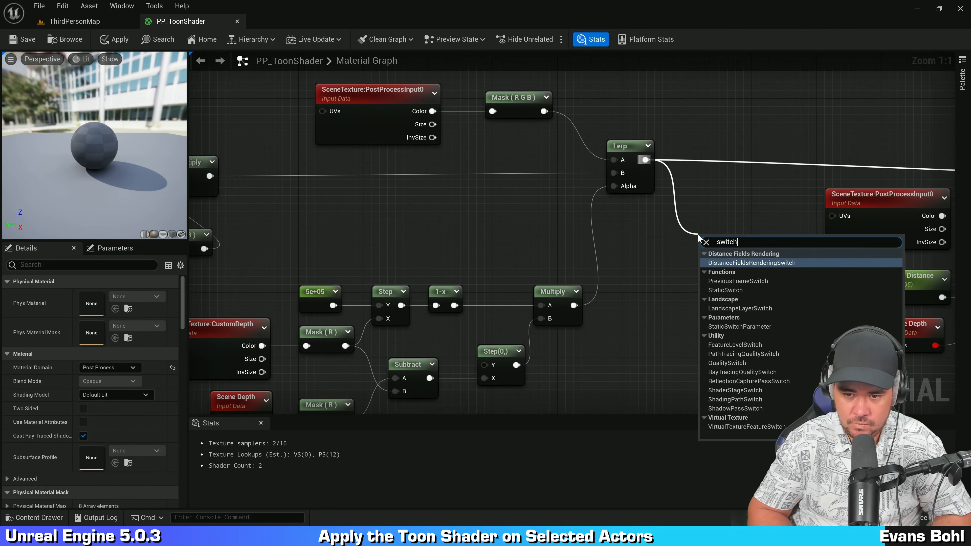
text( param)
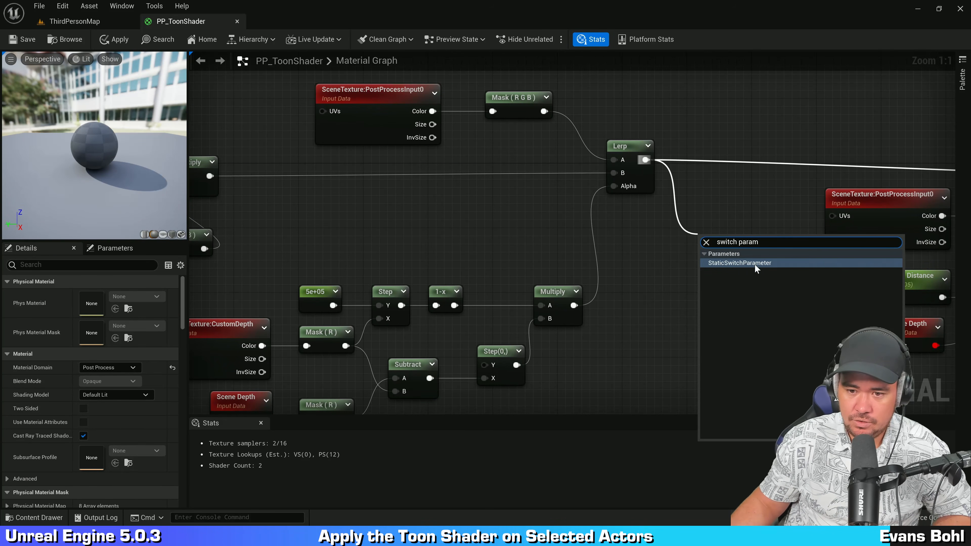
click(745, 263)
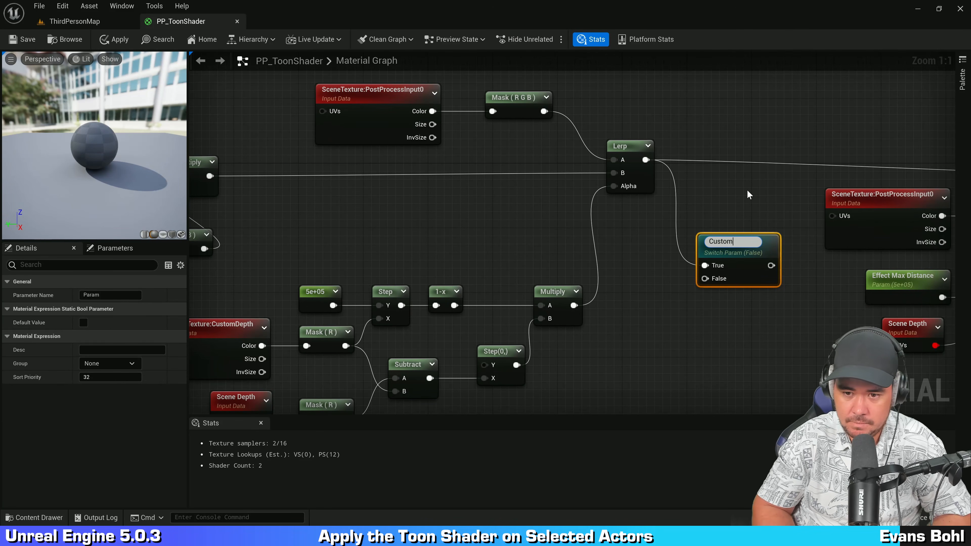
text(Custom Depth Buffer)
key(Return)
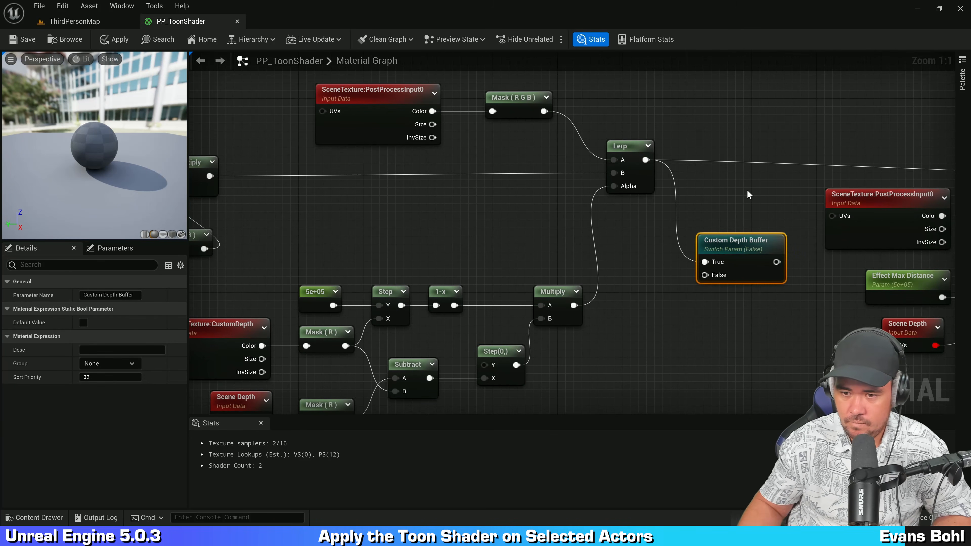
Step: Wire the unmasked colour line into the switch's False input and the switch output on to the next Lerp
drag(739, 243, 745, 197)
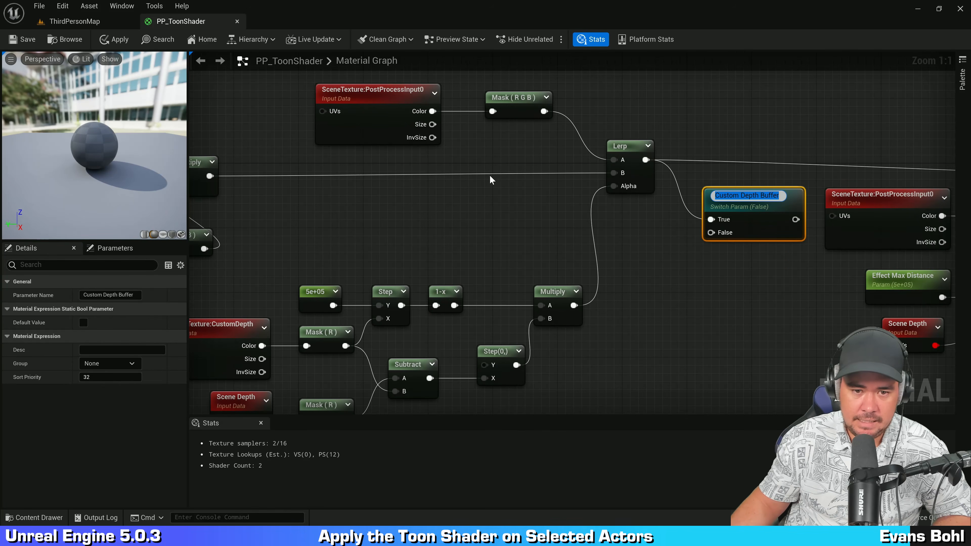
double_click(497, 176)
drag(496, 175, 711, 229)
right_drag(715, 225, 528, 271)
drag(499, 221, 865, 178)
drag(452, 210, 440, 201)
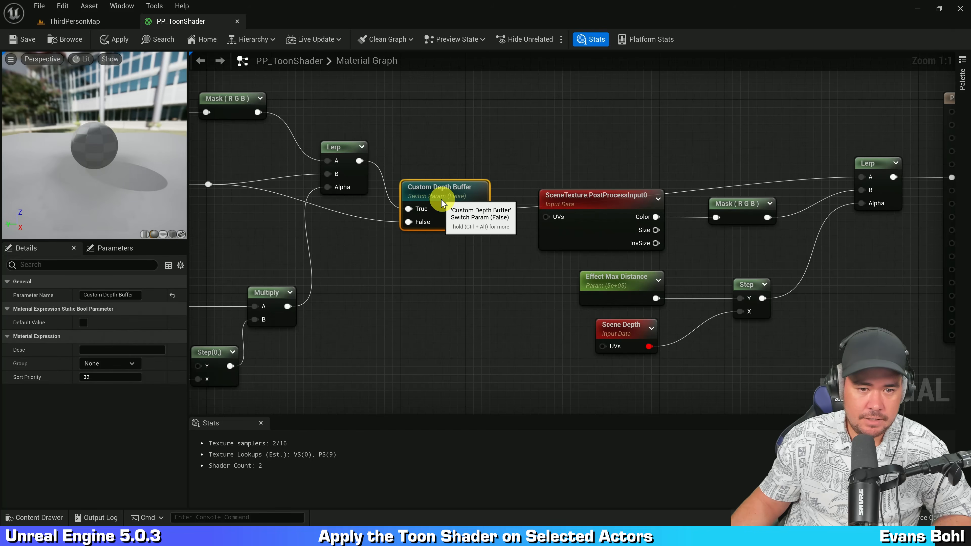
right_drag(455, 267, 790, 239)
click(782, 166)
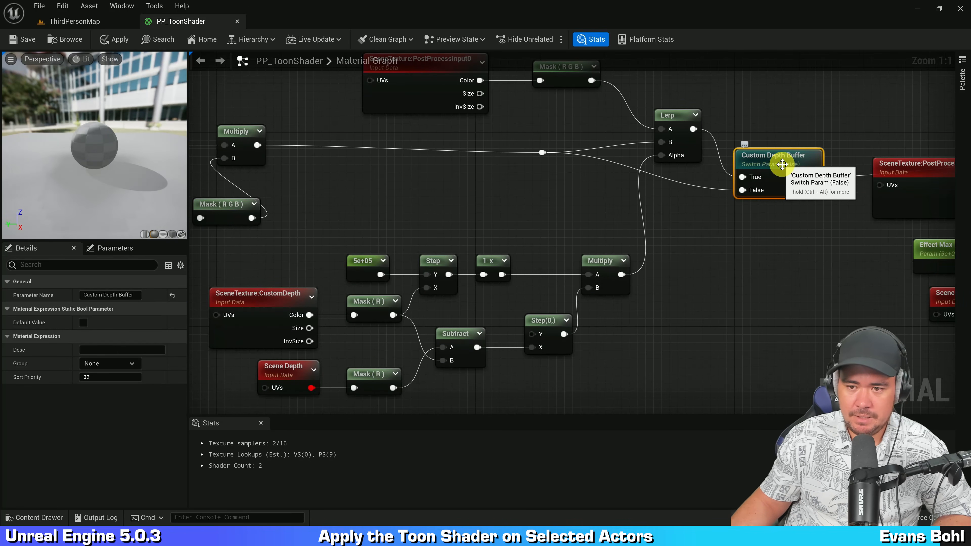
right_drag(695, 218, 773, 210)
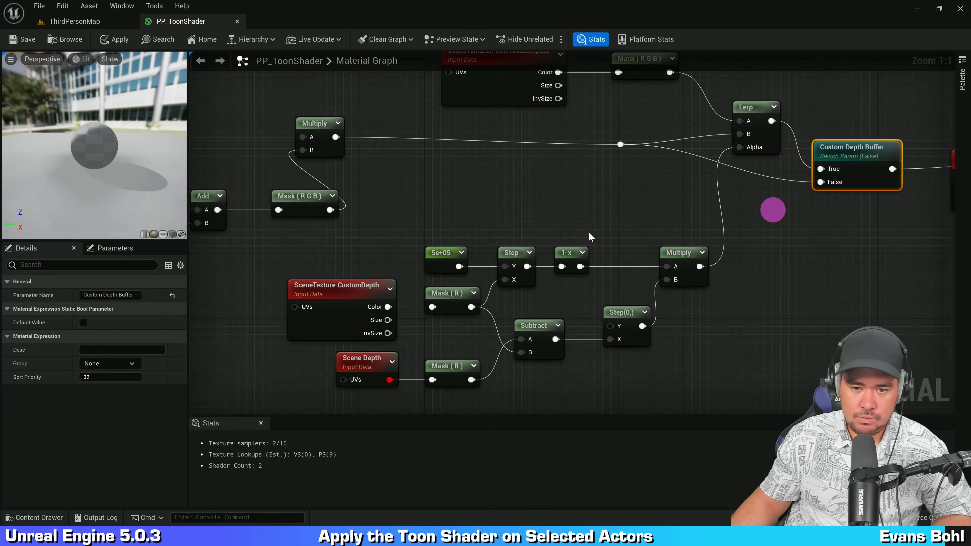
Step: Select the custom depth node chain and move it closer to the switch
drag(343, 249, 712, 386)
drag(690, 249, 708, 225)
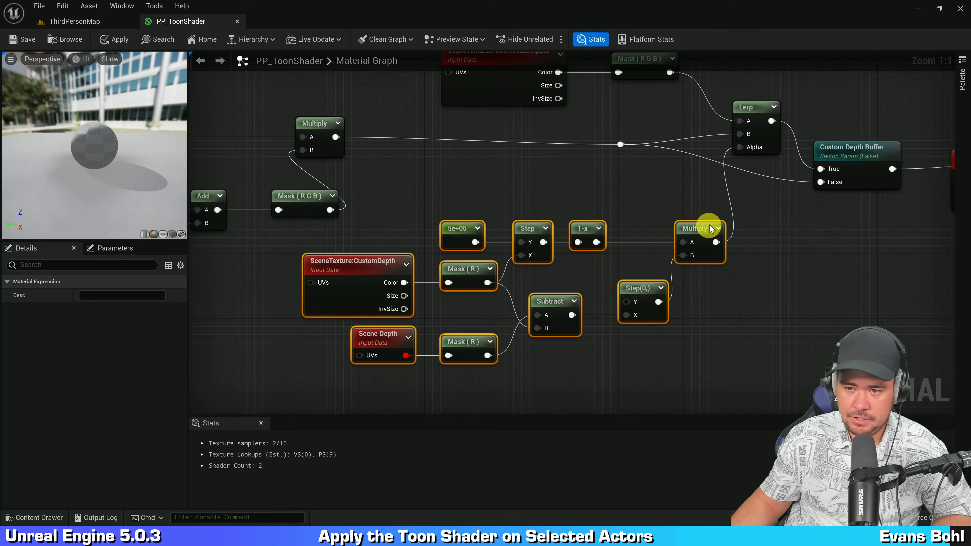
right_drag(793, 229, 701, 283)
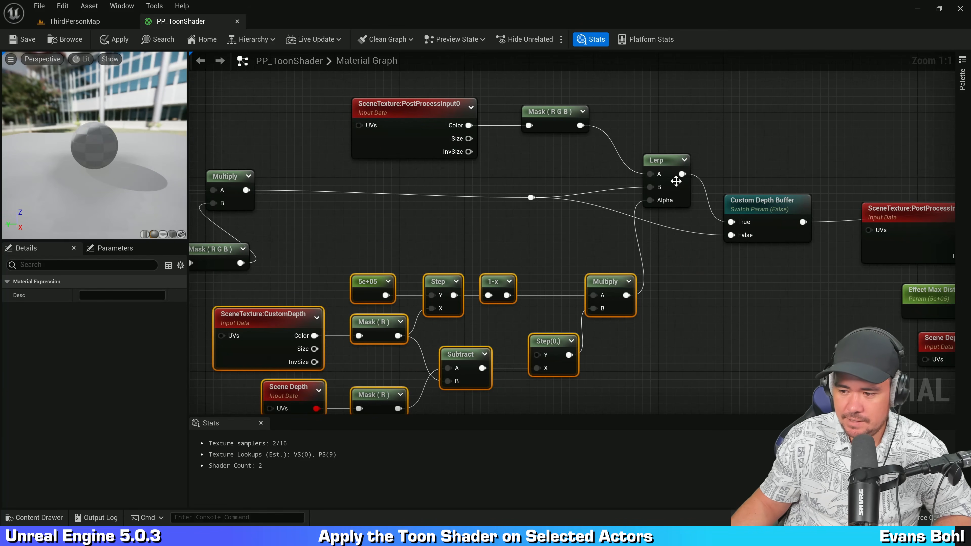
click(761, 143)
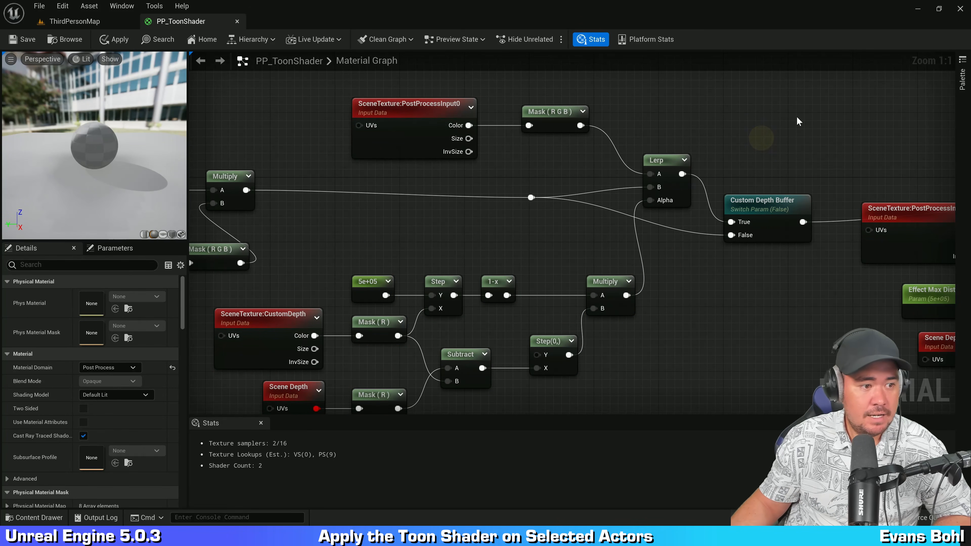
Step: Apply and save the material, then view the result in the level viewport
click(109, 39)
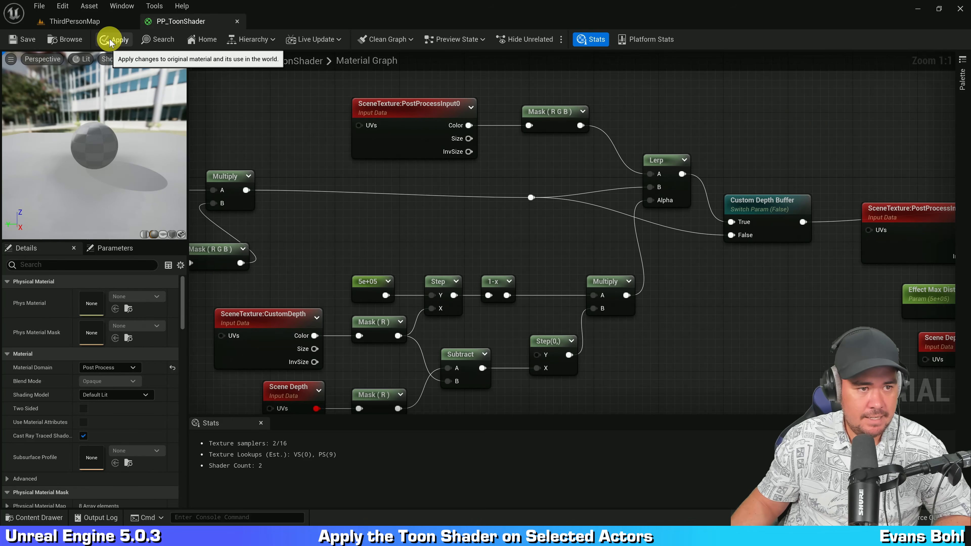
click(29, 41)
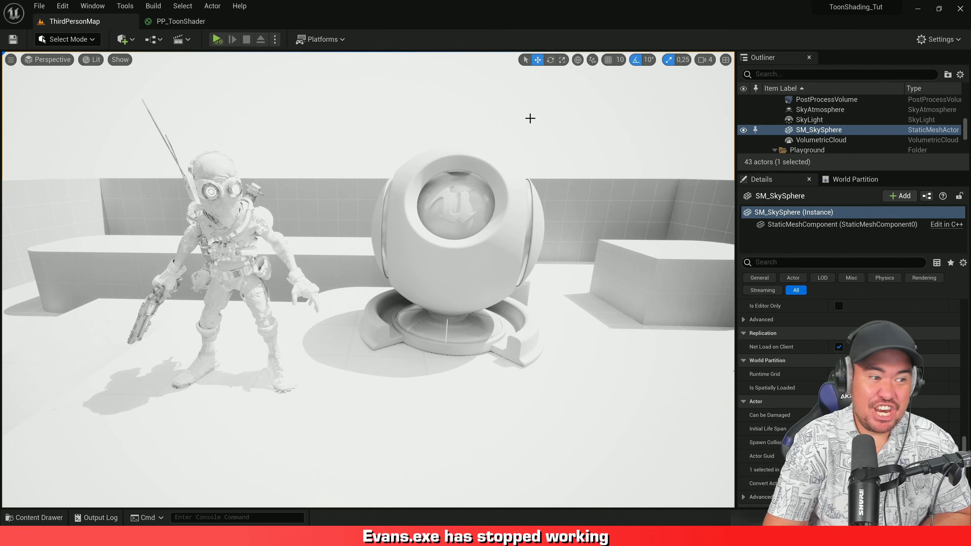
right_drag(531, 118, 427, 109)
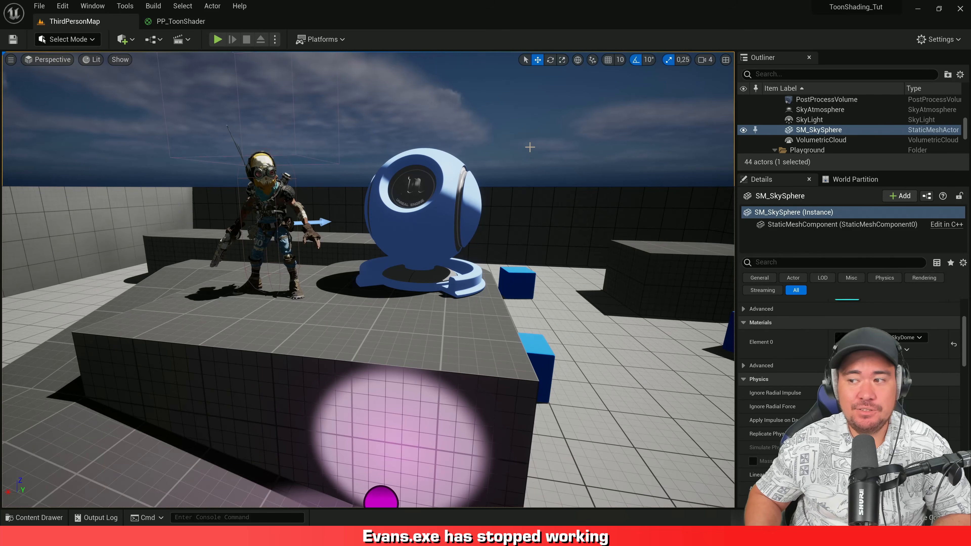